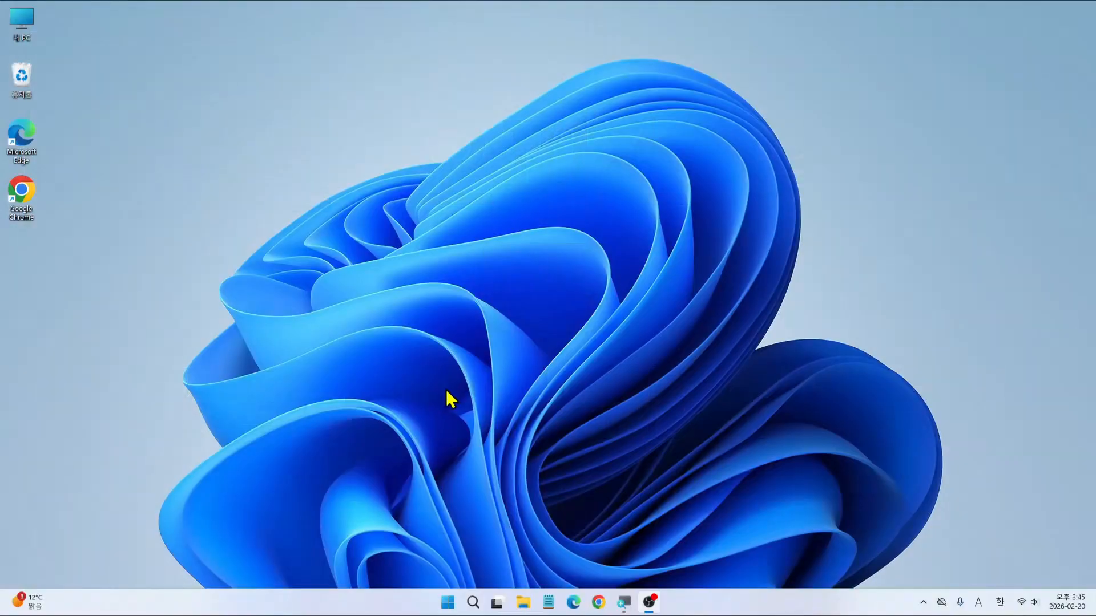
Step: Launch Google Chrome from its desktop shortcut so it opens on a new tab
double_click(21, 192)
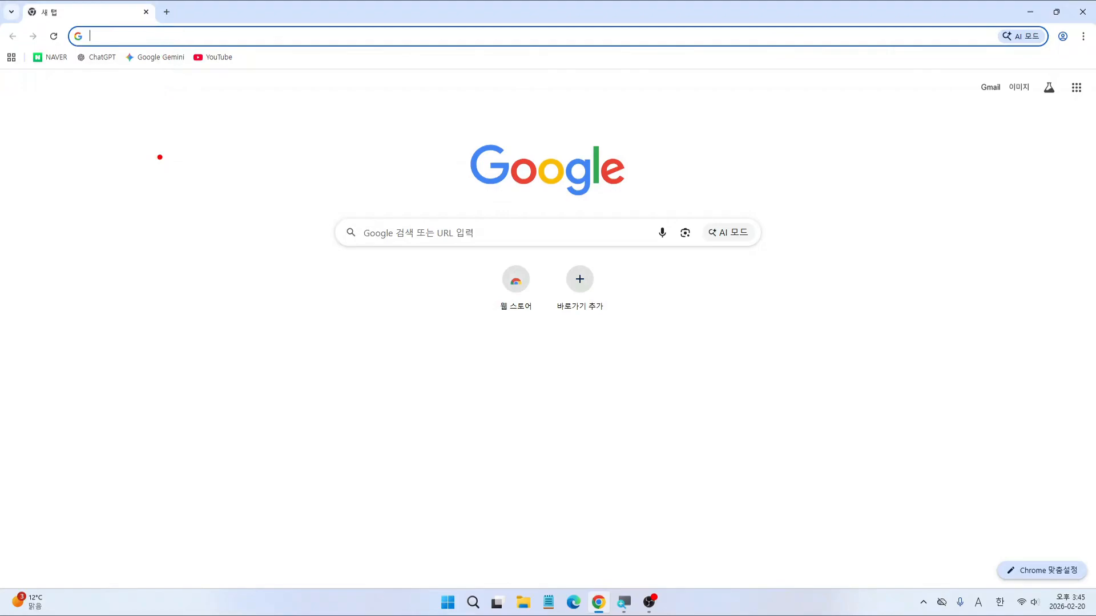
Step: Go to the Google Drive product page through the Google apps grid
drag(1062, 71, 1091, 102)
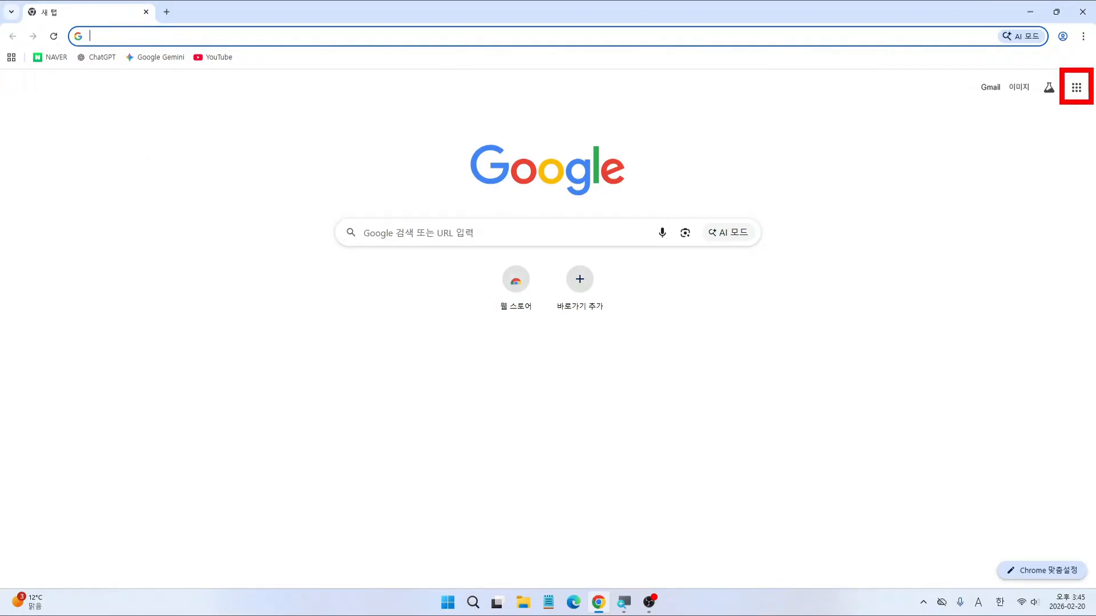
click(1076, 87)
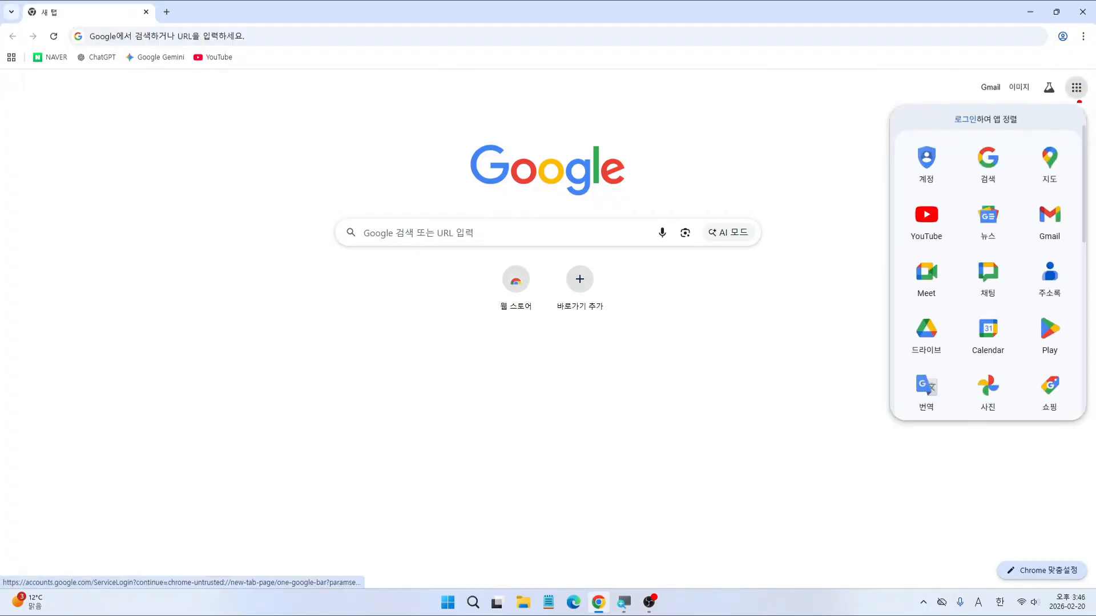
drag(899, 307, 952, 363)
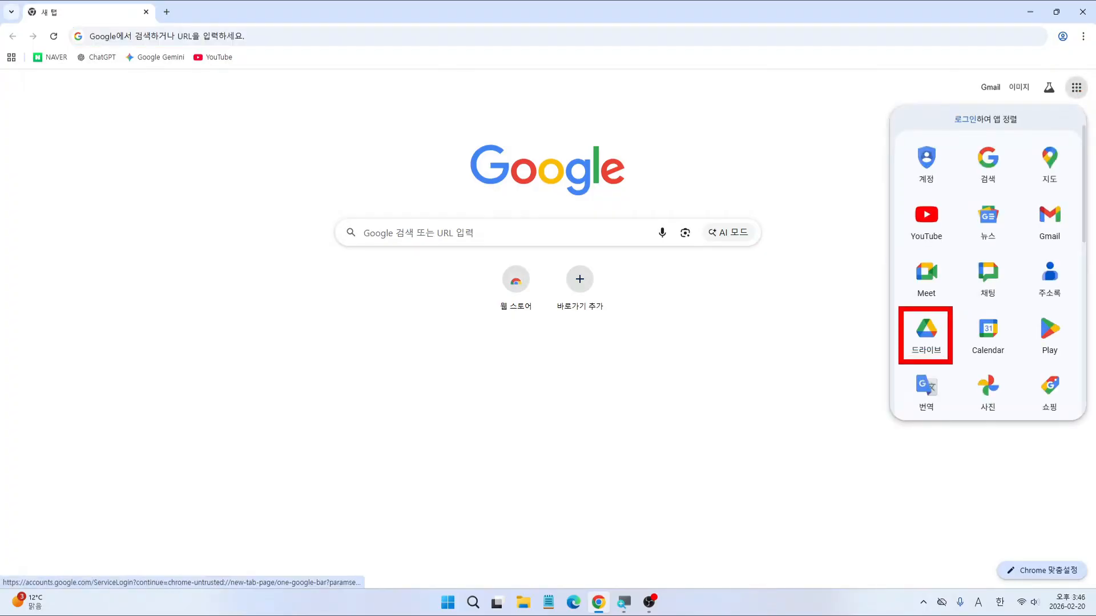
key(Escape)
click(1072, 91)
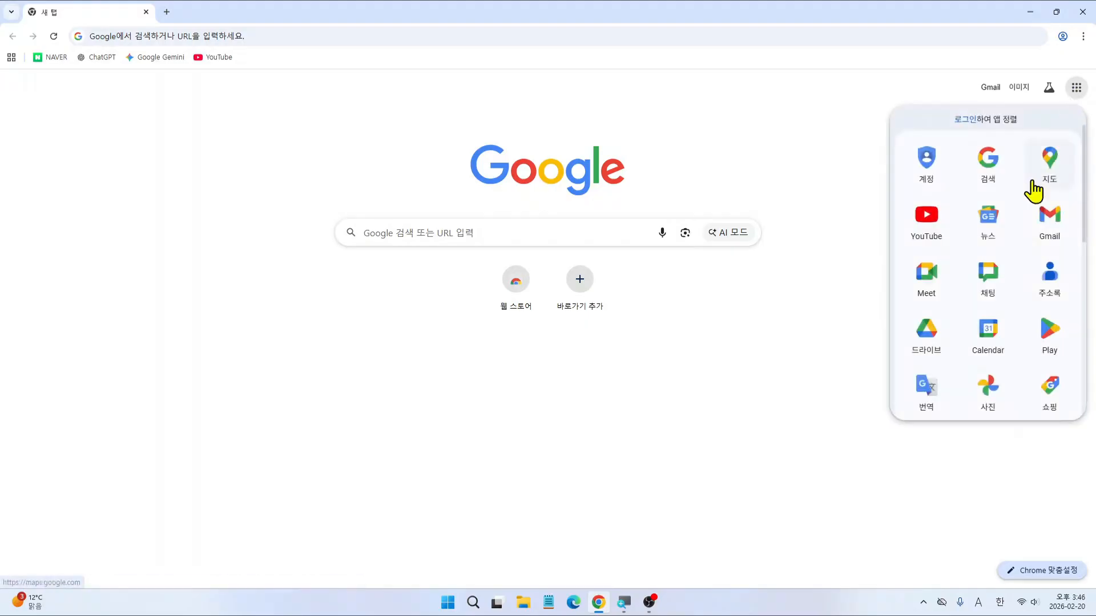
click(929, 342)
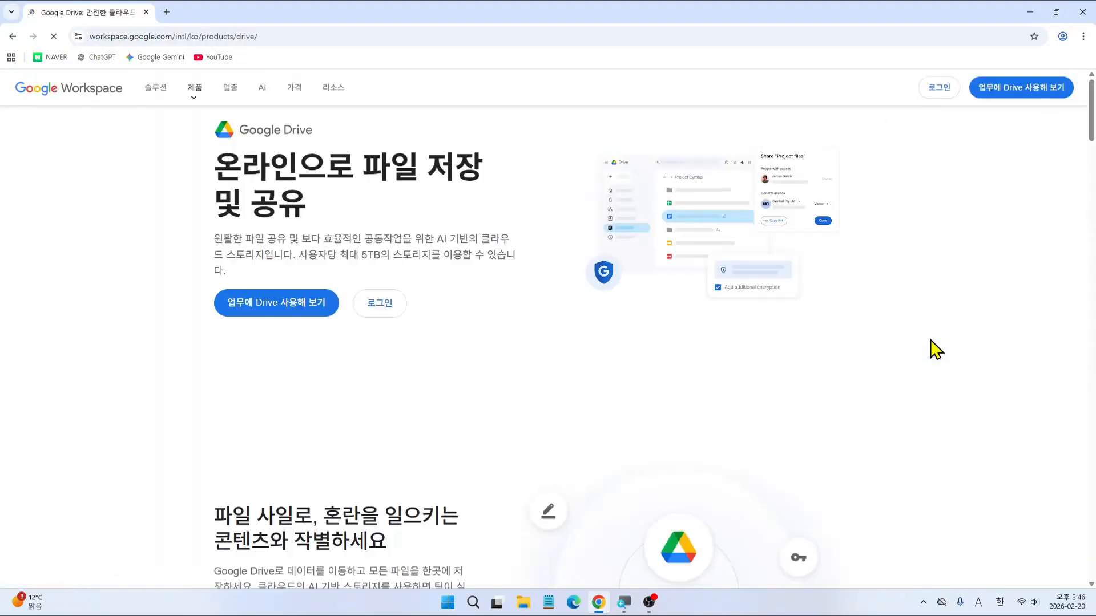
Step: Bring up the Drive sign-in page in a new tab with 로그인
key(ctrl+2)
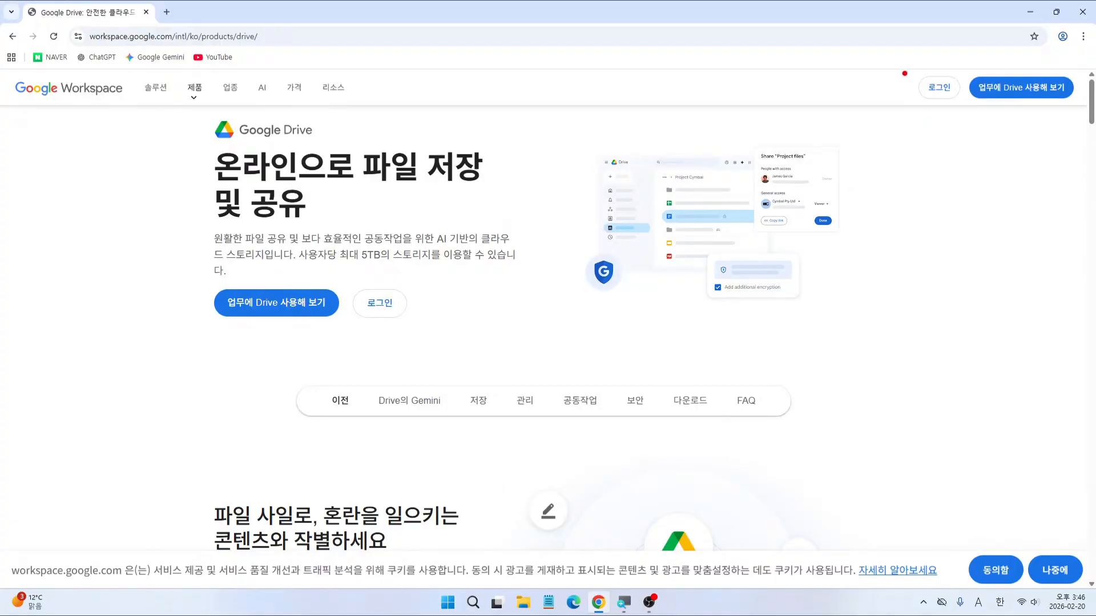
drag(902, 69, 967, 106)
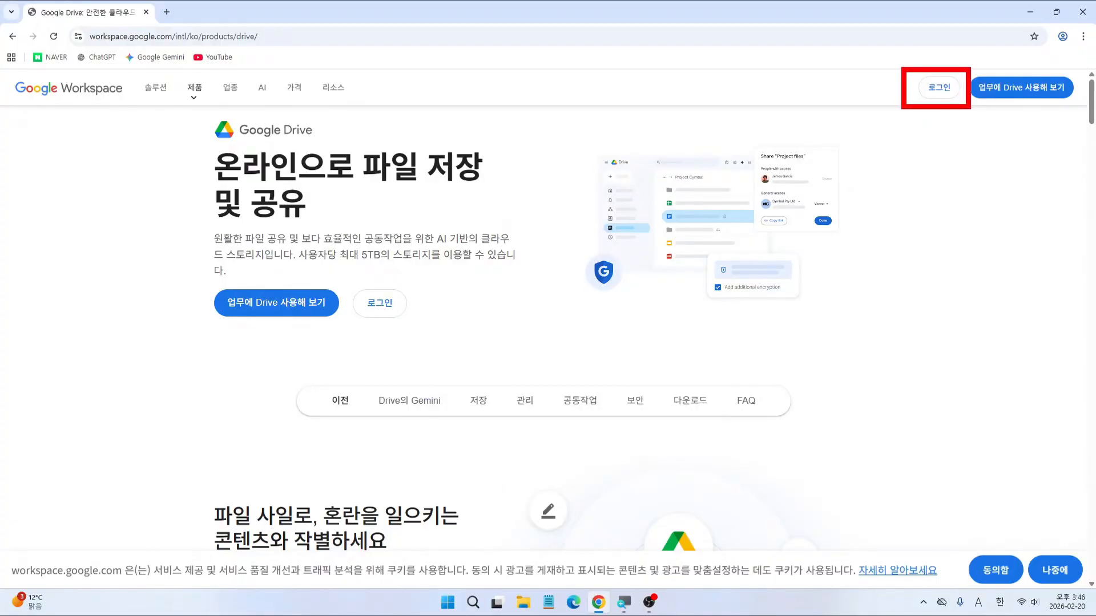
key(Escape)
click(942, 90)
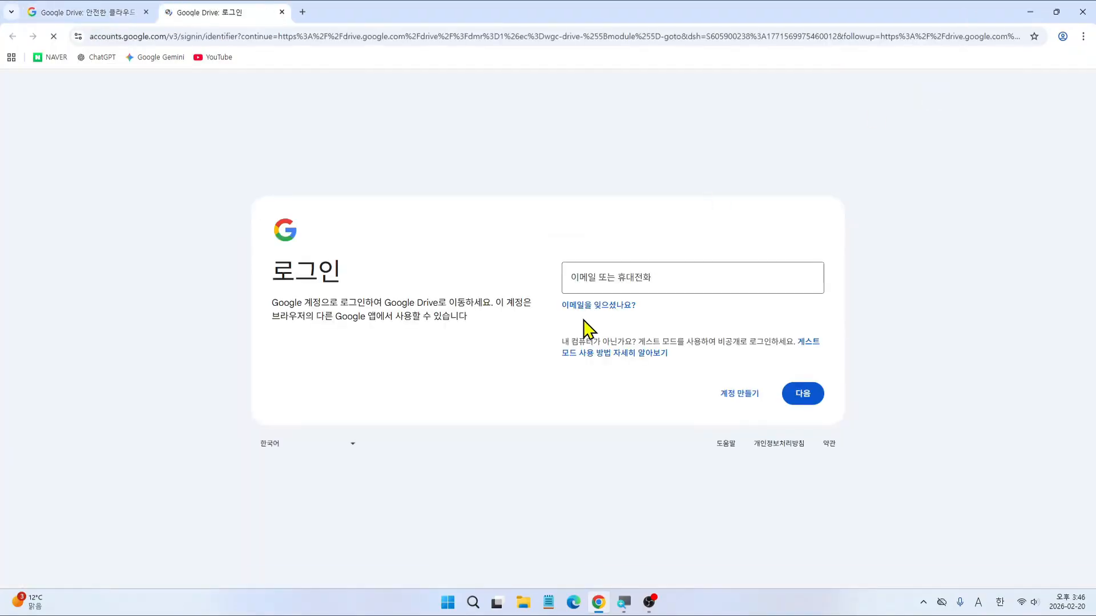
Step: Sign in using the account username without its domain, then the account password
key(ctrl+2)
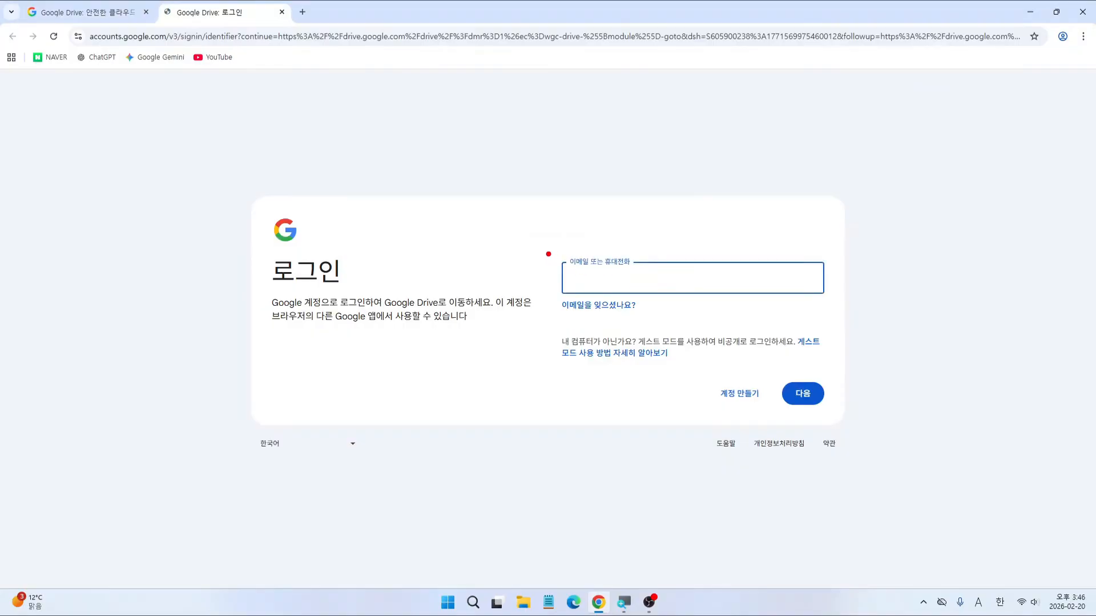
drag(545, 248, 745, 313)
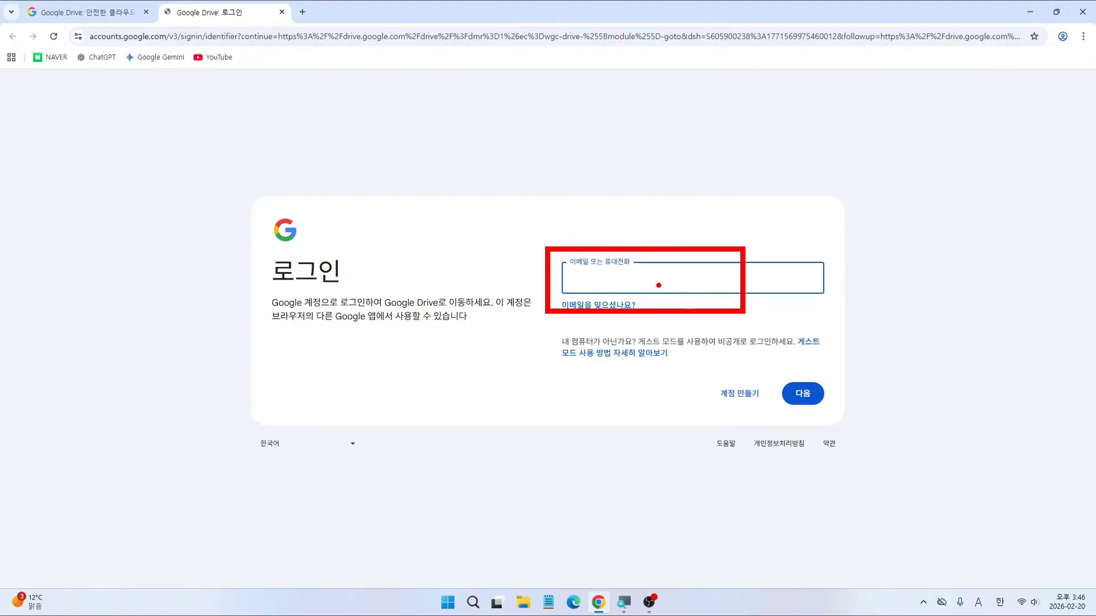
key(Escape)
key(Hangul)
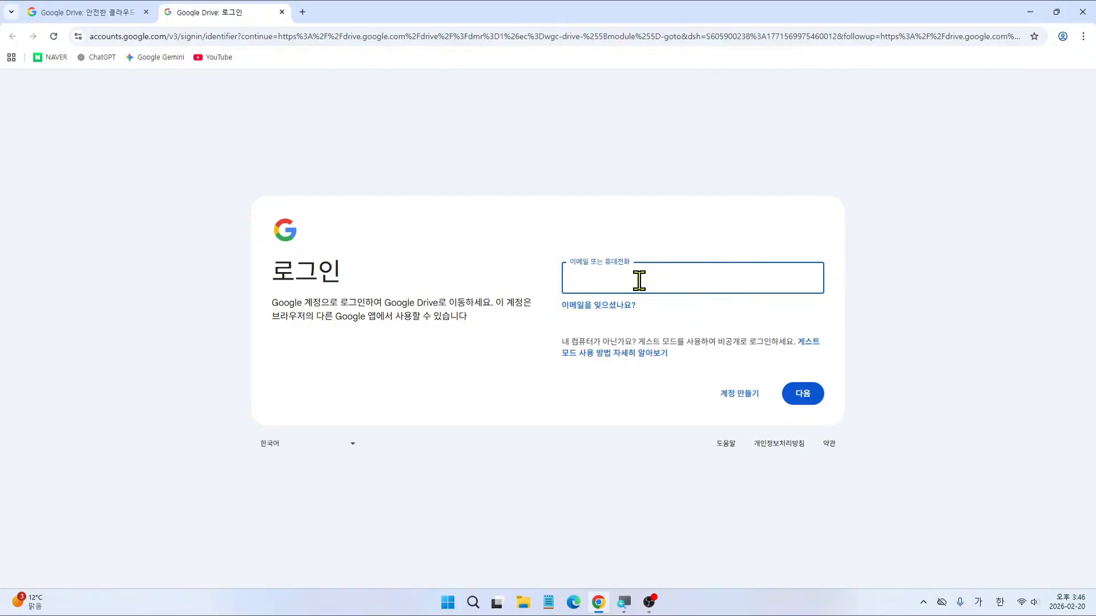
key(BackSpace)
key(Hangul)
drag(601, 280, 666, 282)
key(BackSpace)
click(786, 392)
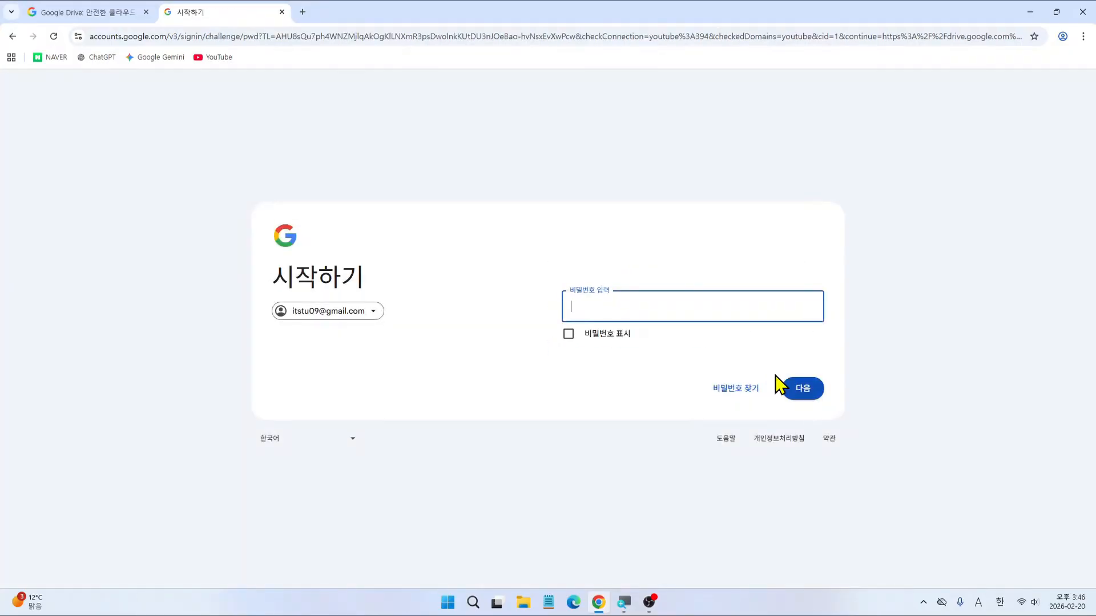
text(•••••••••••)
click(801, 393)
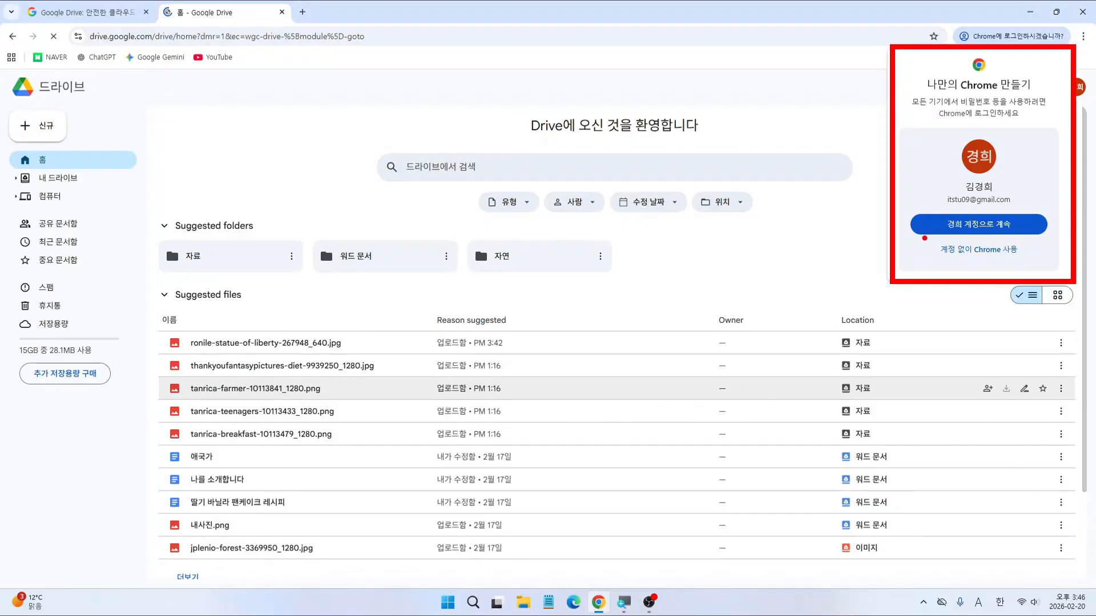
Step: Decline the Chrome sign-in offer and open My Drive with its three folders
drag(922, 239, 1032, 264)
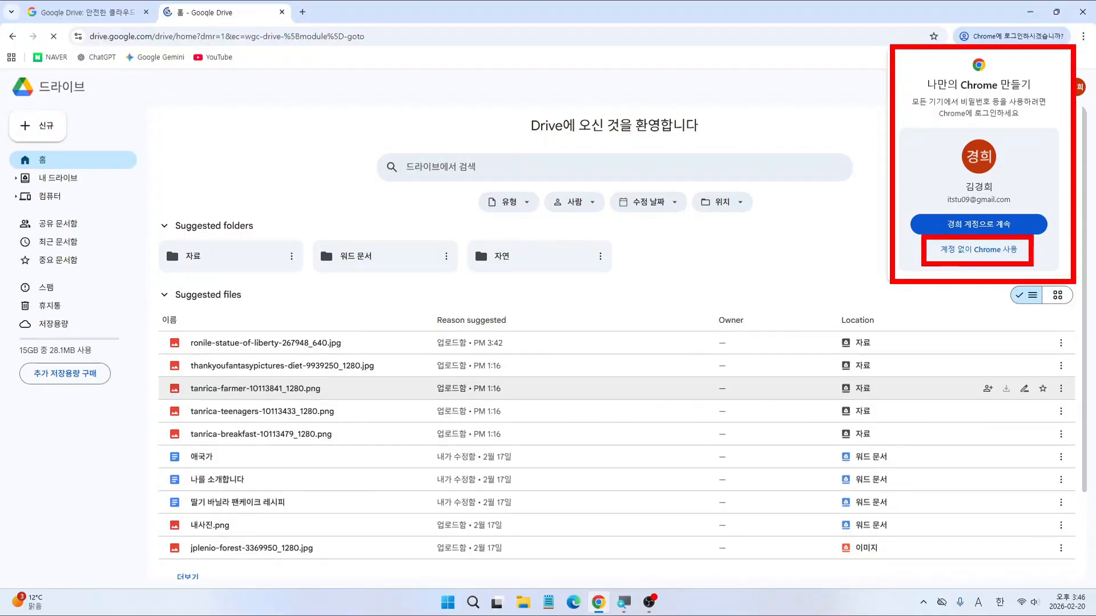
click(993, 257)
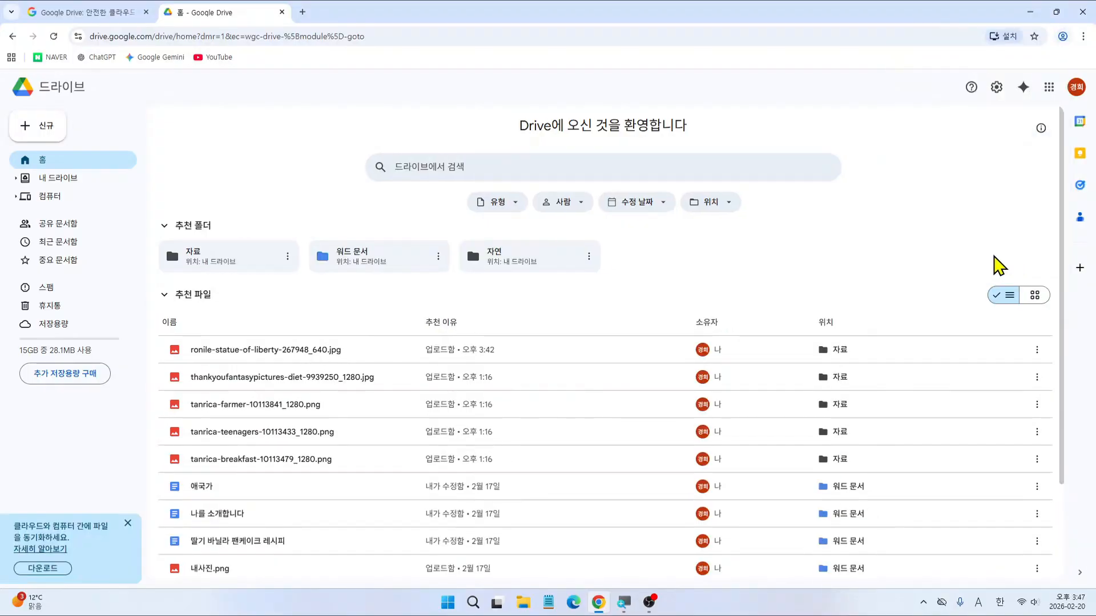
key(ctrl+2)
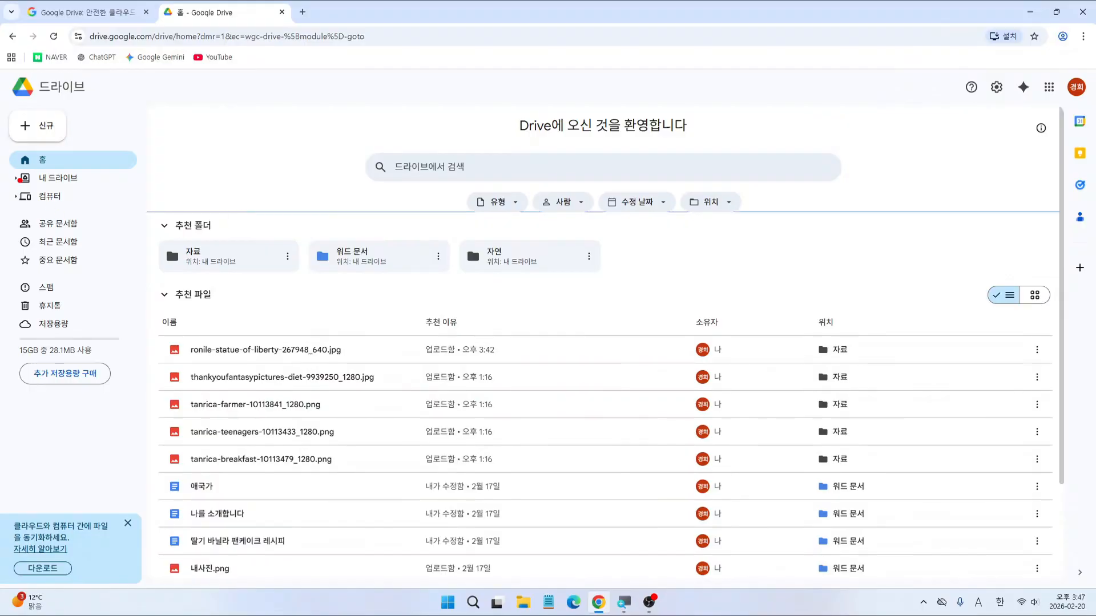
drag(7, 167, 101, 192)
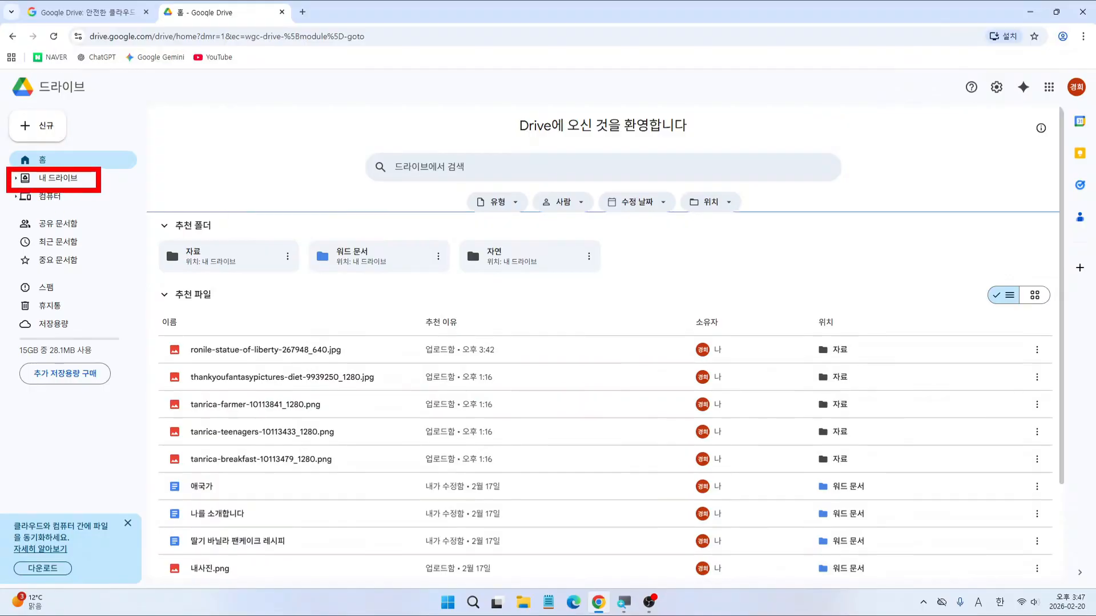
key(Escape)
click(58, 179)
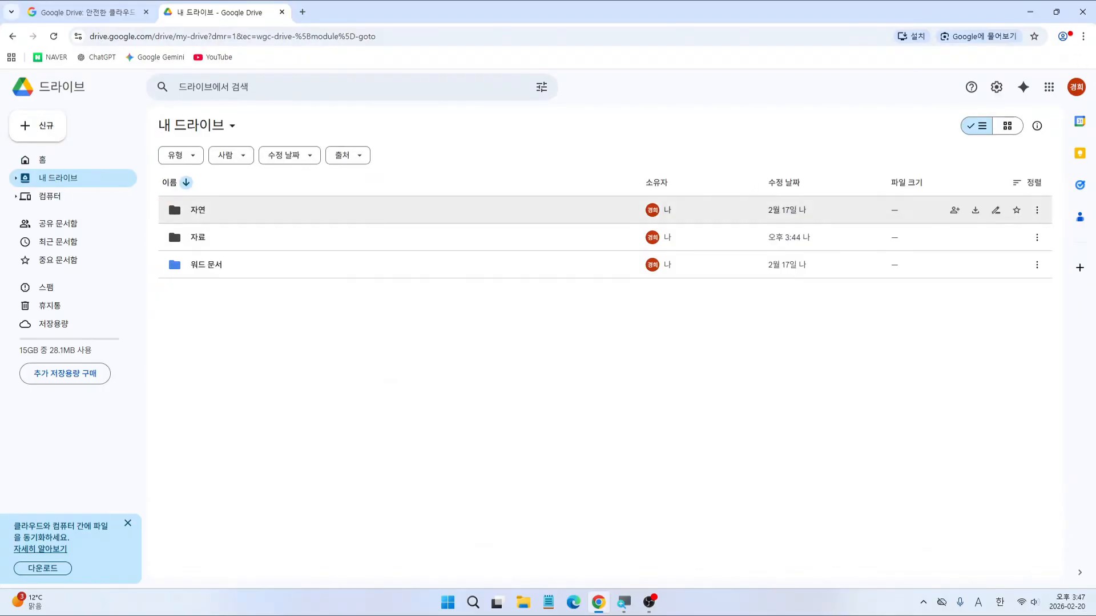
Step: Zoom the browser page to 110% from Chrome's ⋮ menu
drag(1067, 21, 1094, 52)
click(1083, 37)
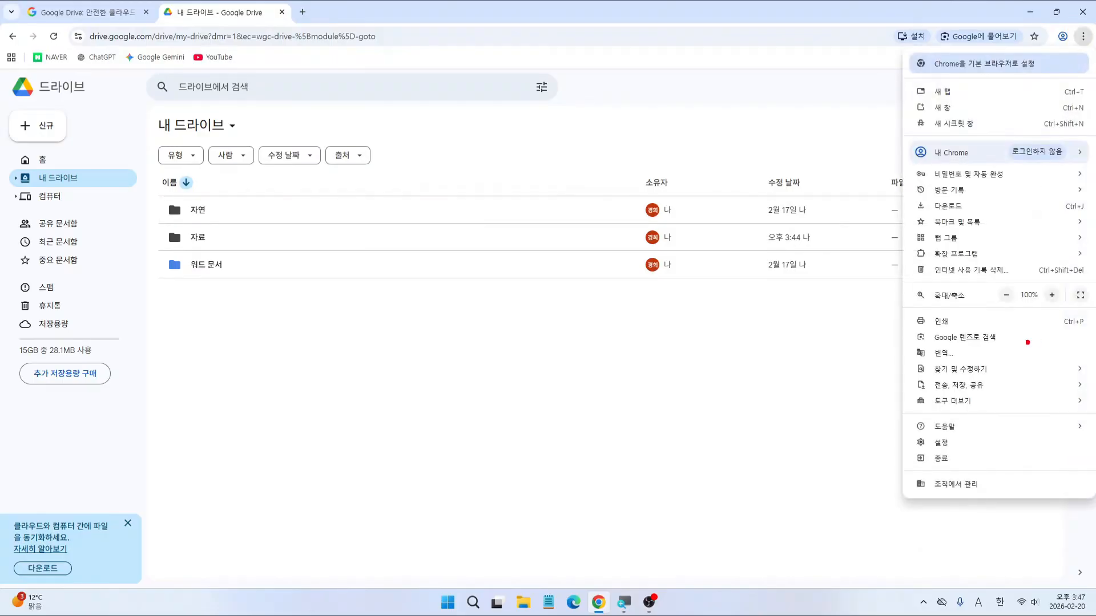
mouse_move(915, 286)
mouse_down()
mouse_move(1039, 280)
mouse_move(1084, 316)
mouse_move(904, 283)
mouse_up()
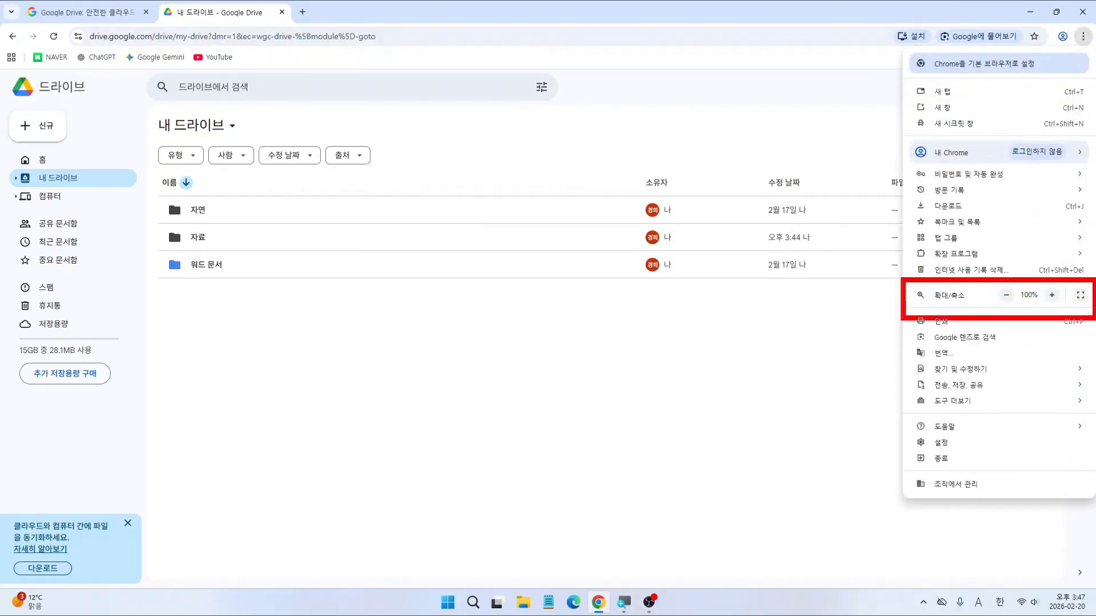
drag(1035, 283, 1065, 312)
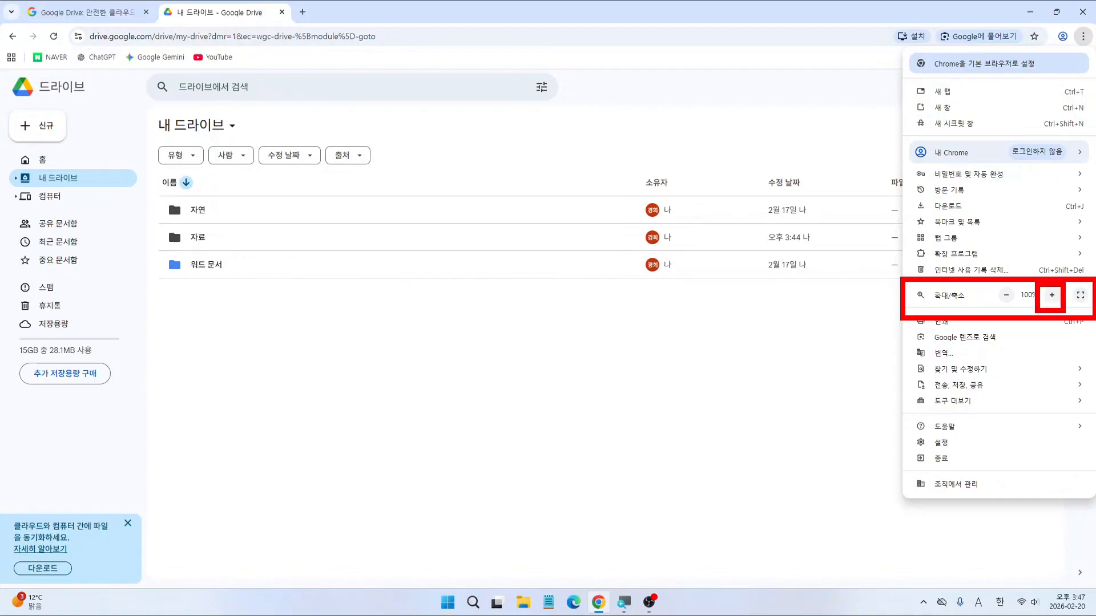
mouse_move(989, 286)
mouse_down()
mouse_move(1018, 306)
mouse_move(989, 285)
mouse_up()
key(Escape)
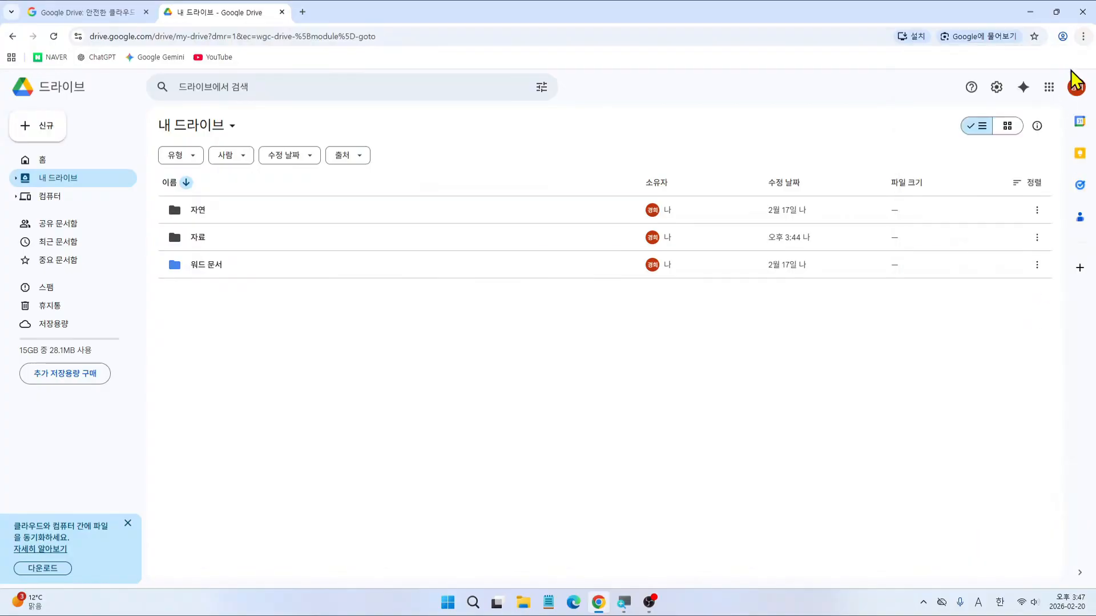
click(1082, 36)
click(1051, 295)
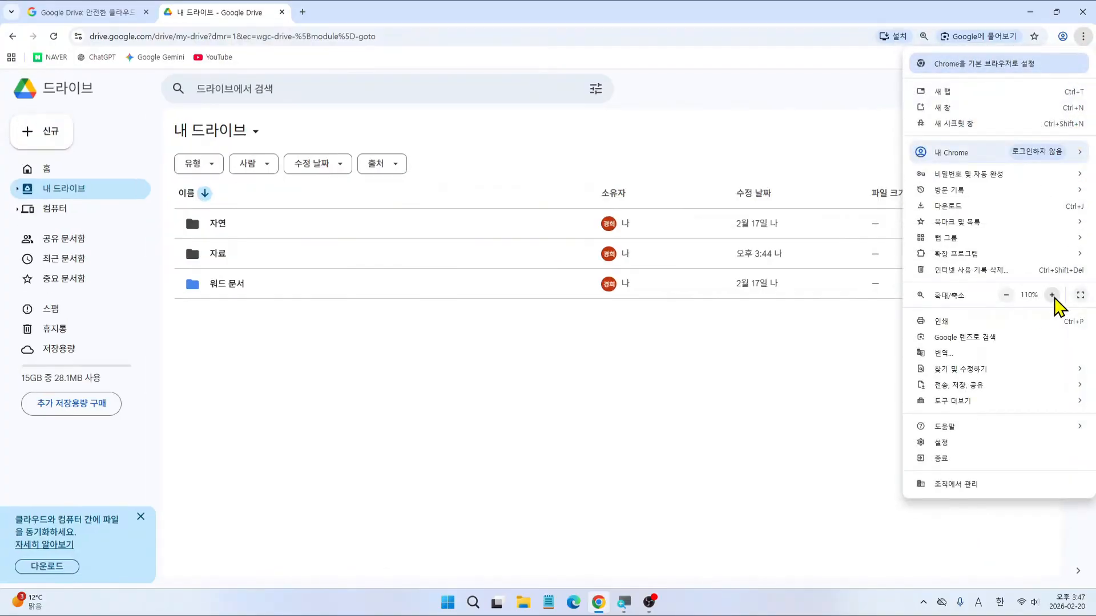
click(656, 408)
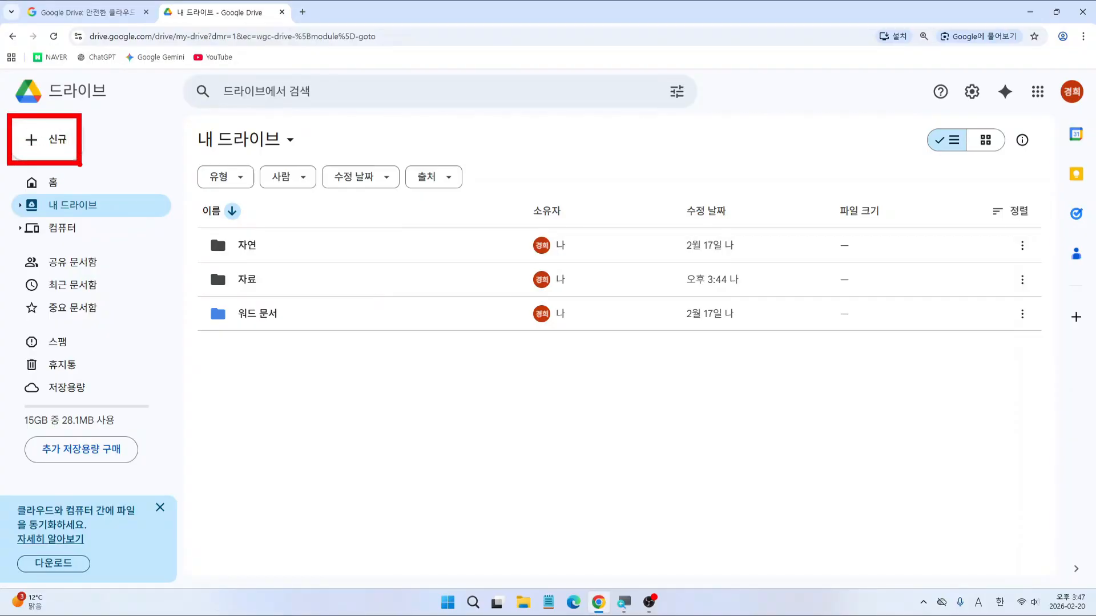
Step: Create a blank spreadsheet via 신규 > Google 스프레드시트 in Drive
click(64, 150)
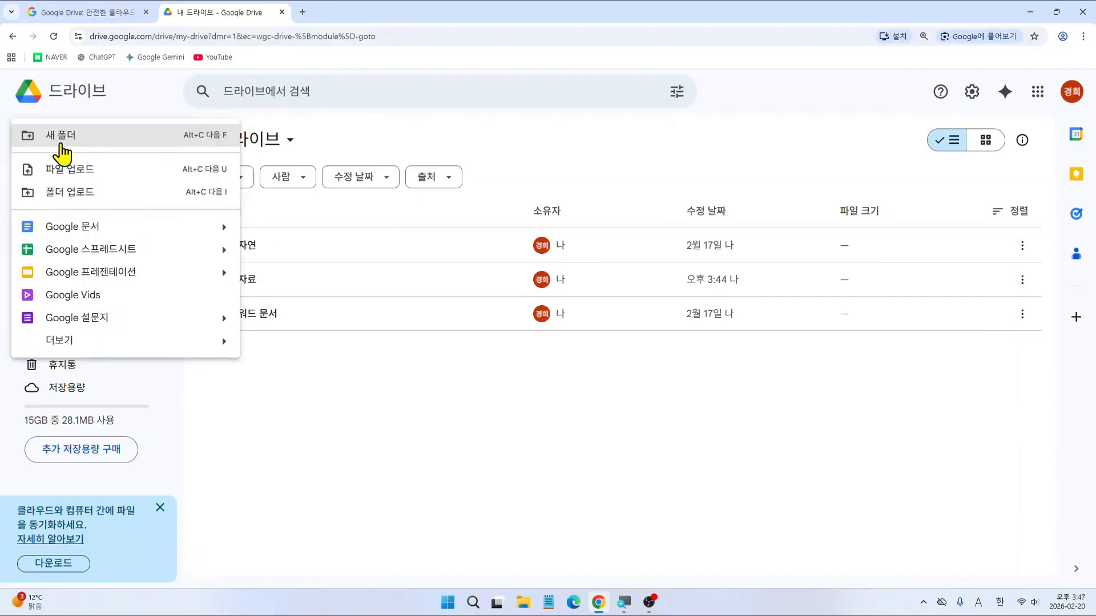
click(224, 251)
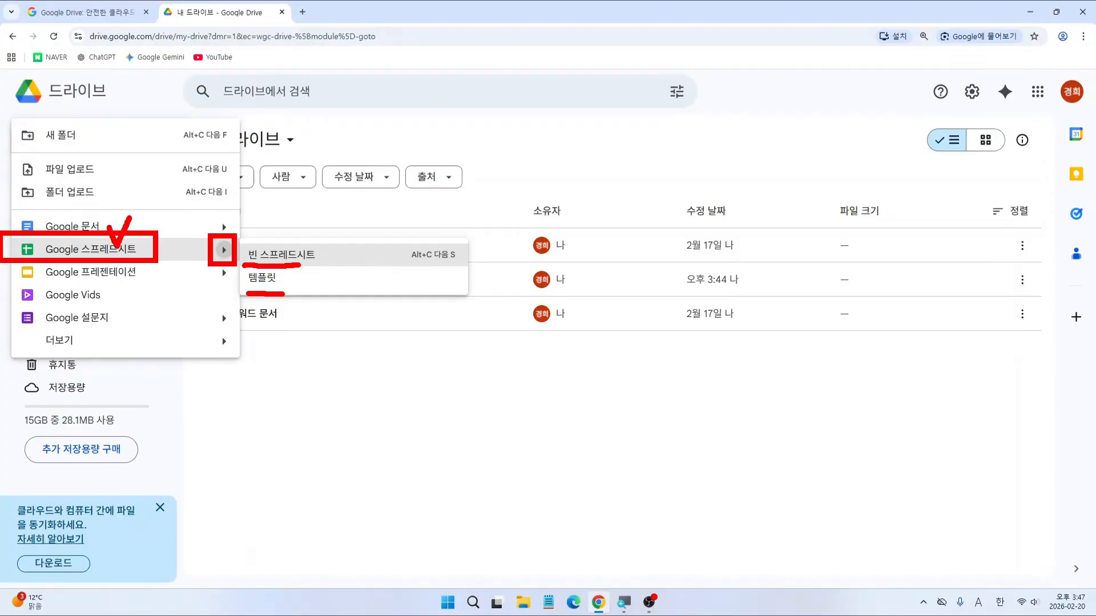
key(Escape)
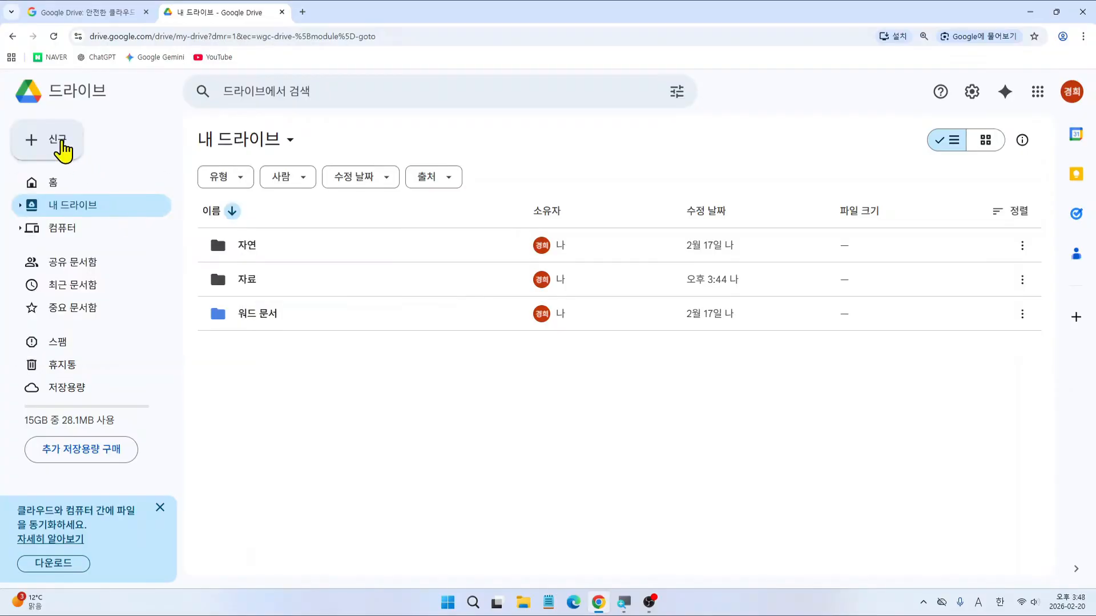
click(60, 143)
click(103, 251)
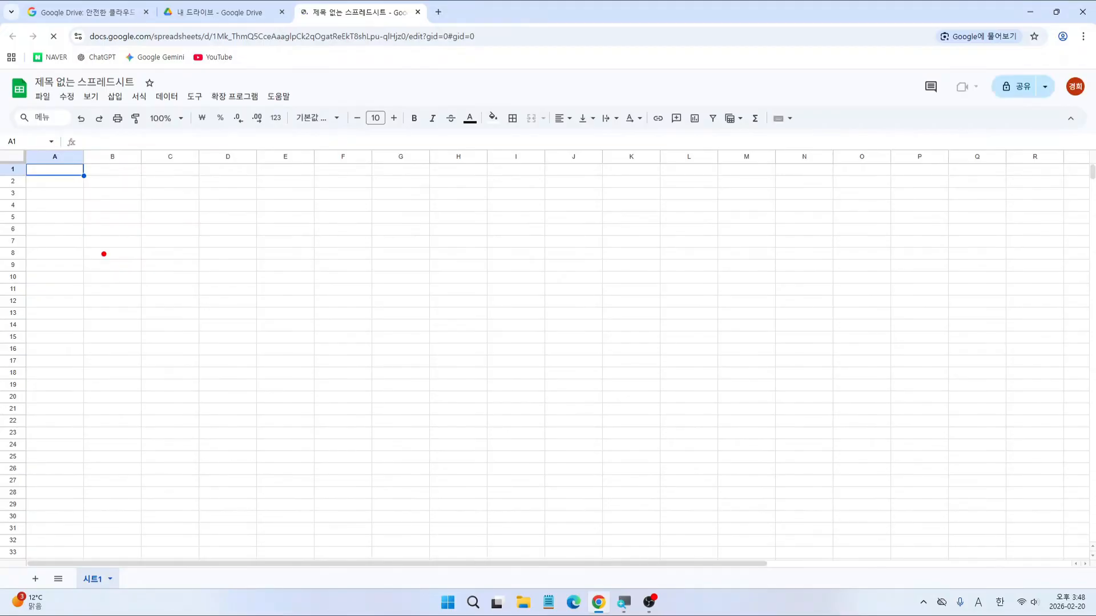
drag(29, 70, 141, 89)
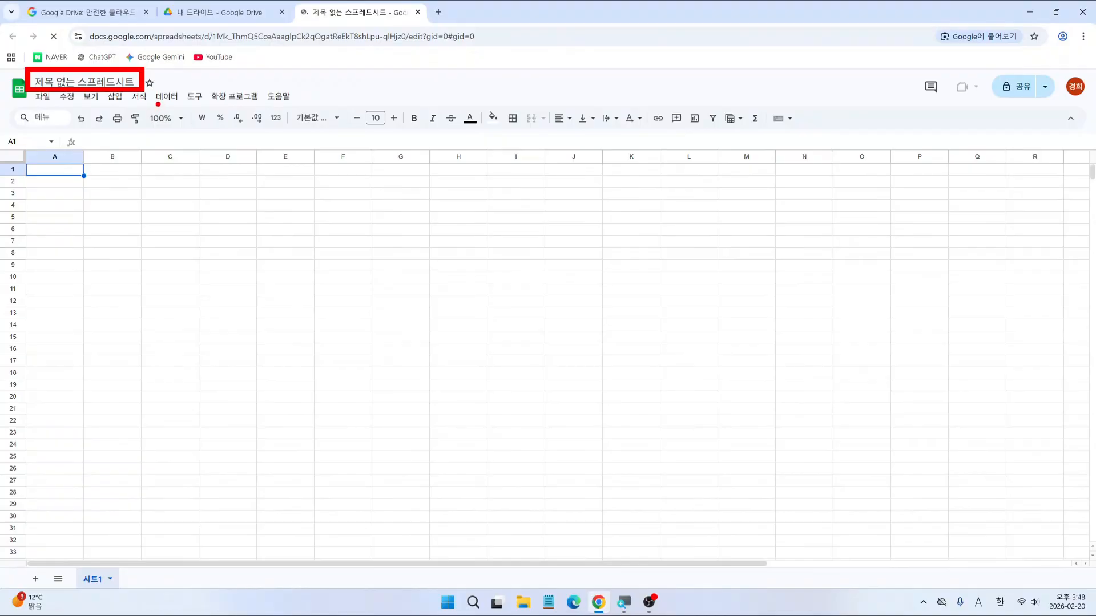
drag(29, 89, 313, 107)
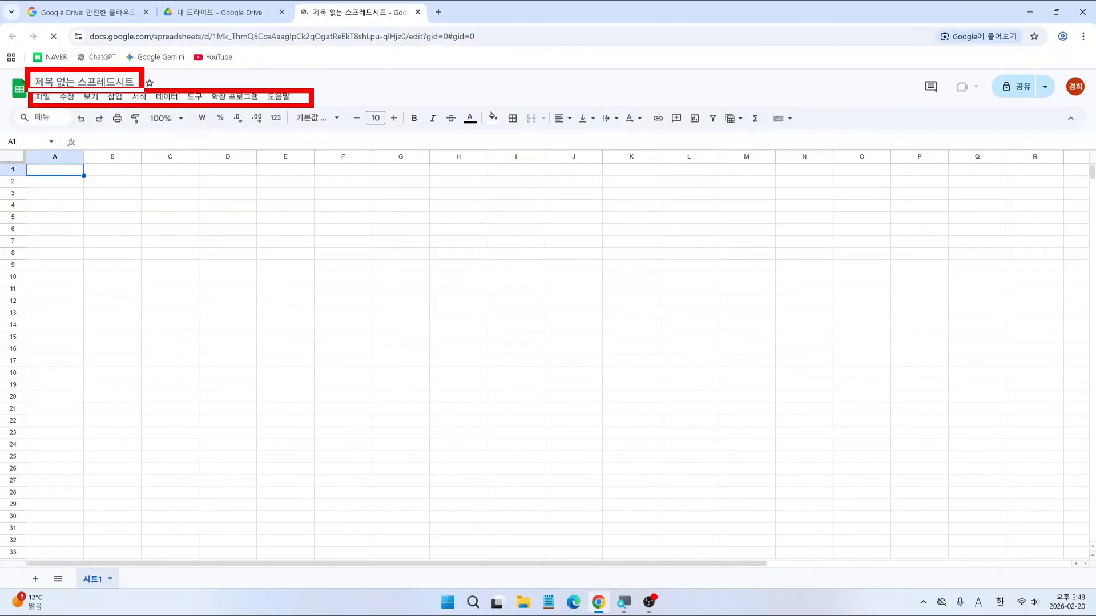
mouse_move(13, 103)
mouse_down()
mouse_move(736, 139)
mouse_move(863, 136)
mouse_up()
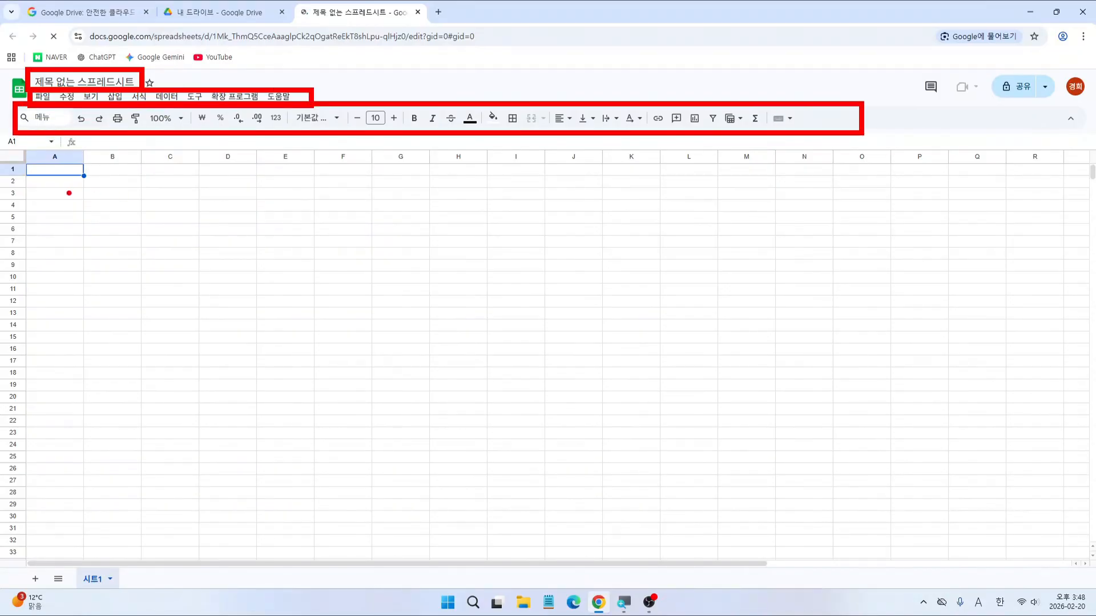
mouse_move(3, 145)
mouse_down()
mouse_move(893, 397)
mouse_move(1083, 585)
mouse_up()
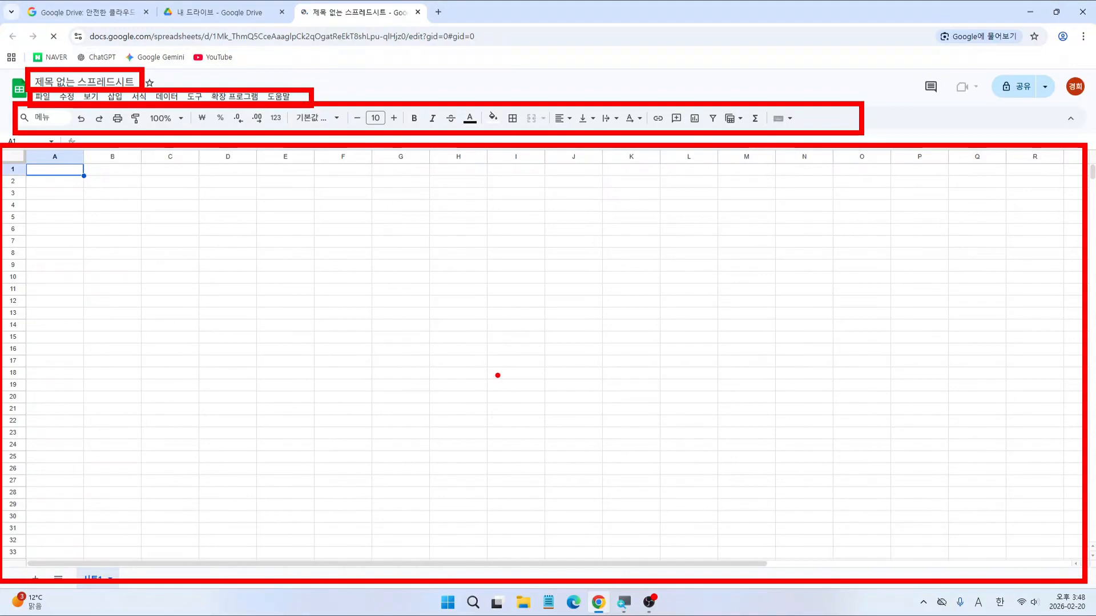
key(Escape)
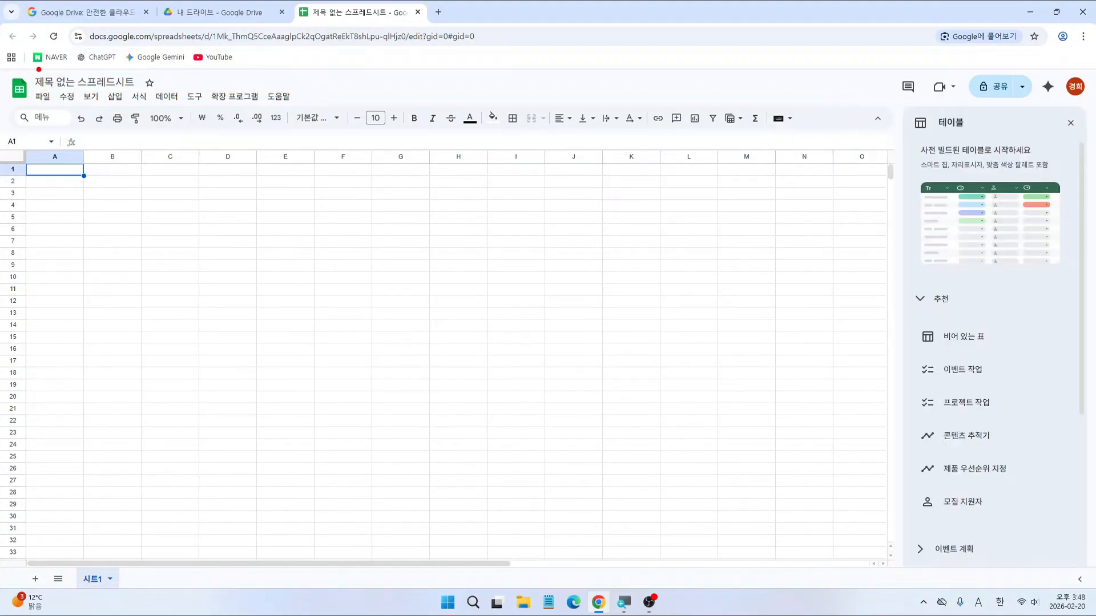
mouse_move(3, 69)
mouse_down()
mouse_move(819, 334)
mouse_move(1087, 567)
mouse_up()
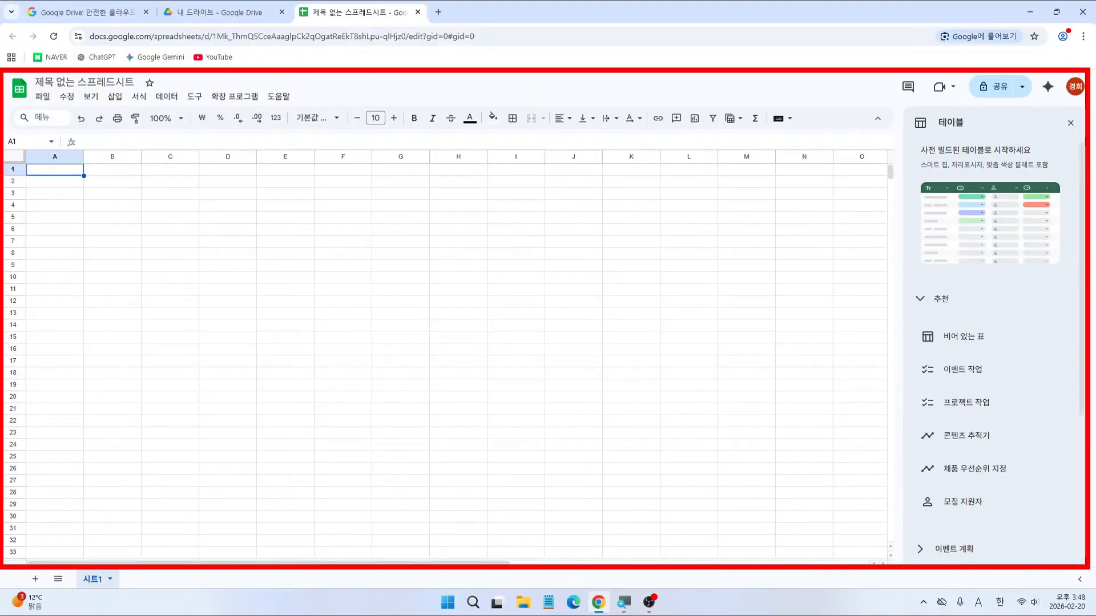
drag(1068, 21, 1095, 51)
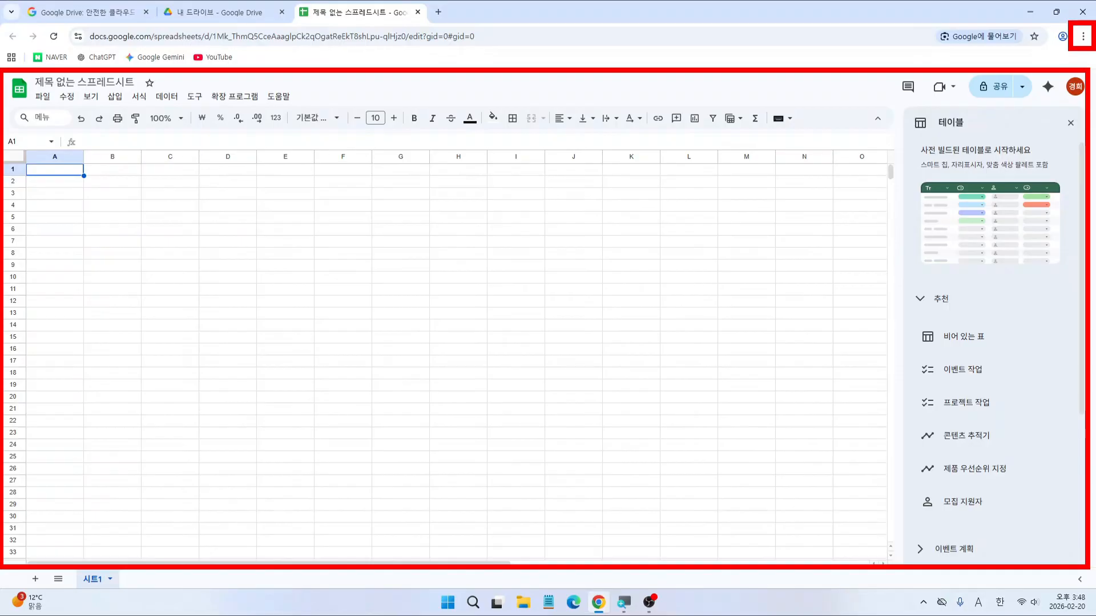
mouse_move(31, 170)
mouse_down()
mouse_move(289, 247)
mouse_move(881, 516)
mouse_move(885, 547)
mouse_up()
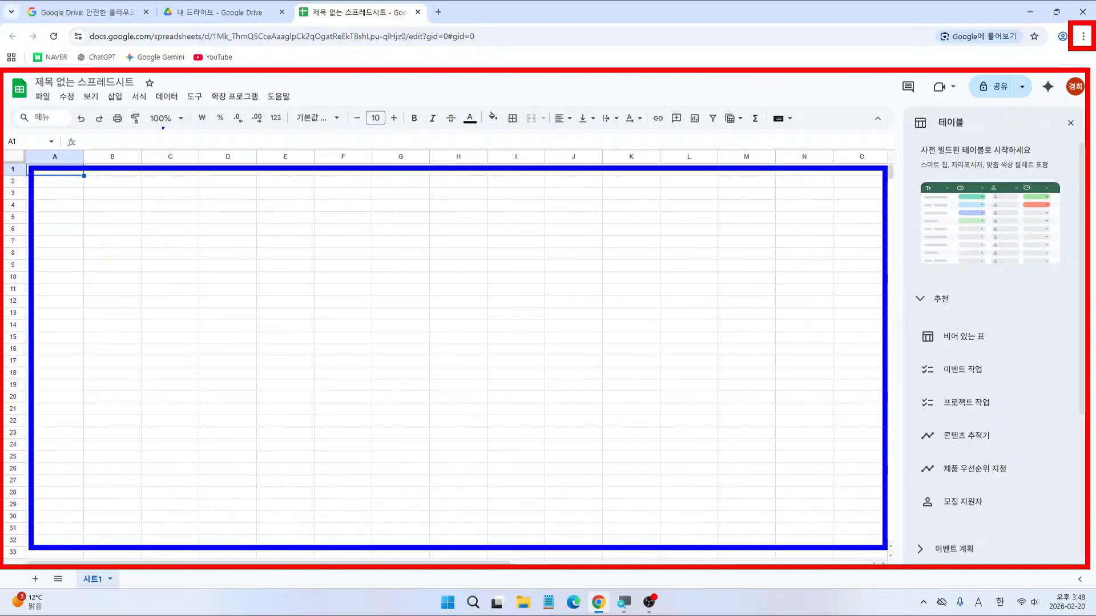
drag(141, 102, 185, 130)
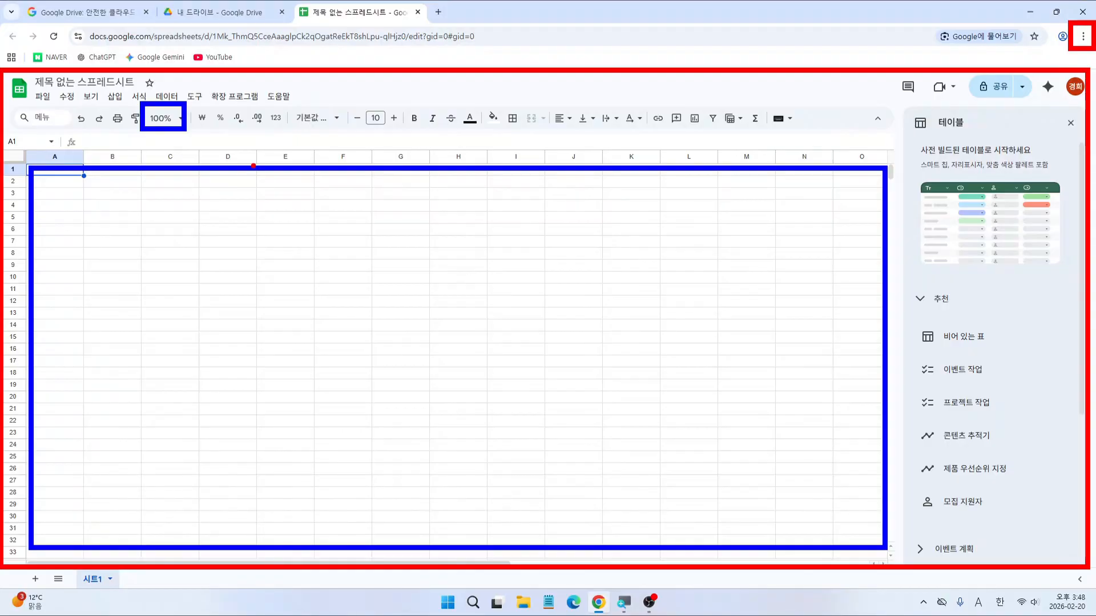
Step: Zoom the browser page to 125% from Chrome's ⋮ menu
click(1084, 38)
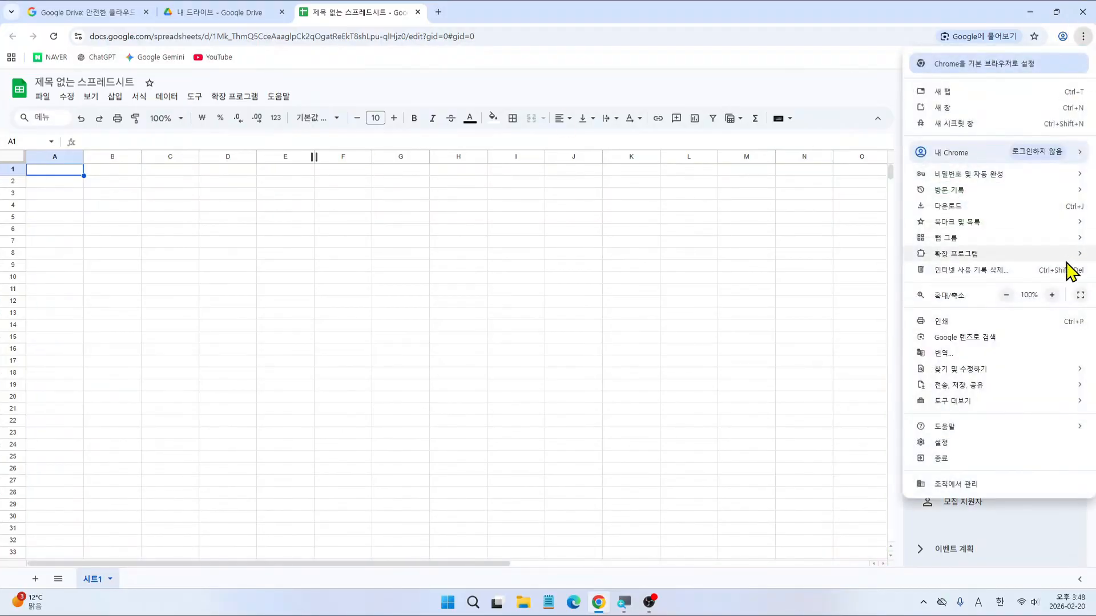
click(1052, 295)
click(1051, 295)
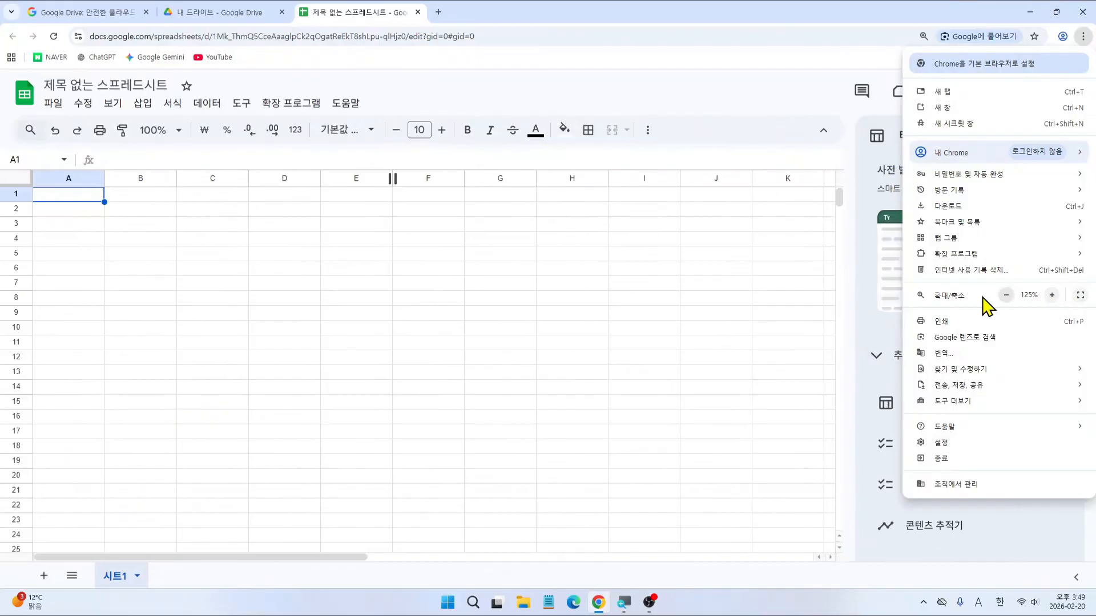
click(790, 300)
click(765, 298)
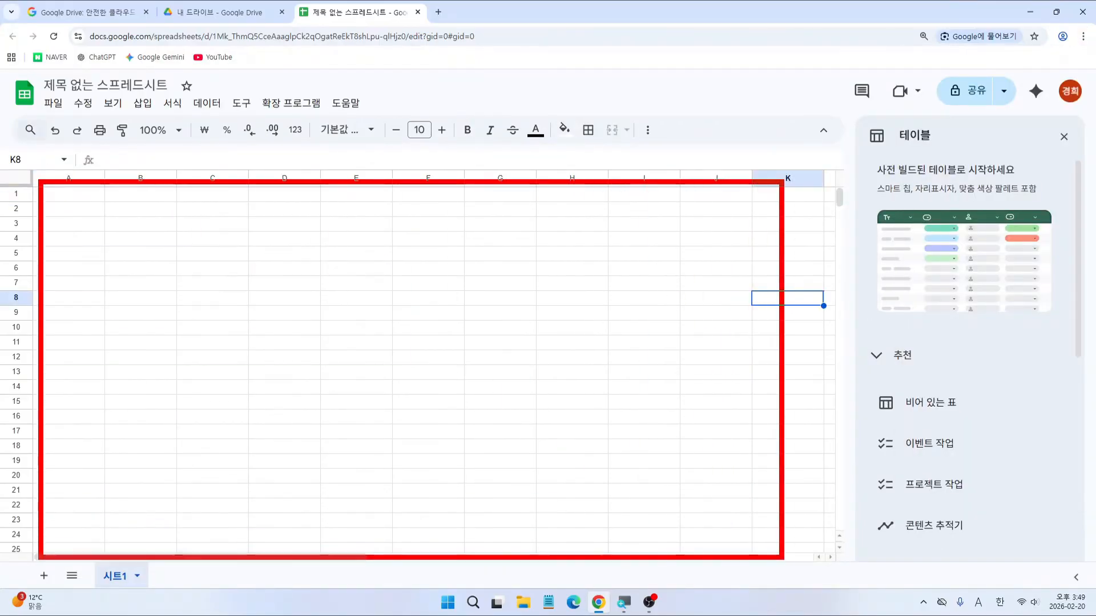
Step: Set the sheet zoom to 125% and close the table suggestion panel
click(154, 130)
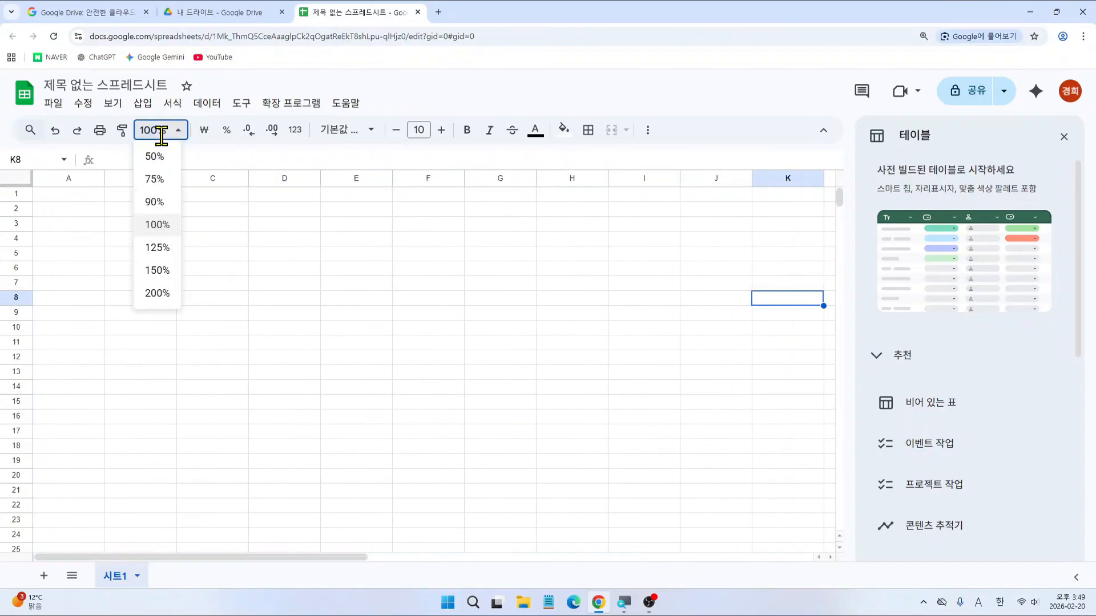
click(162, 251)
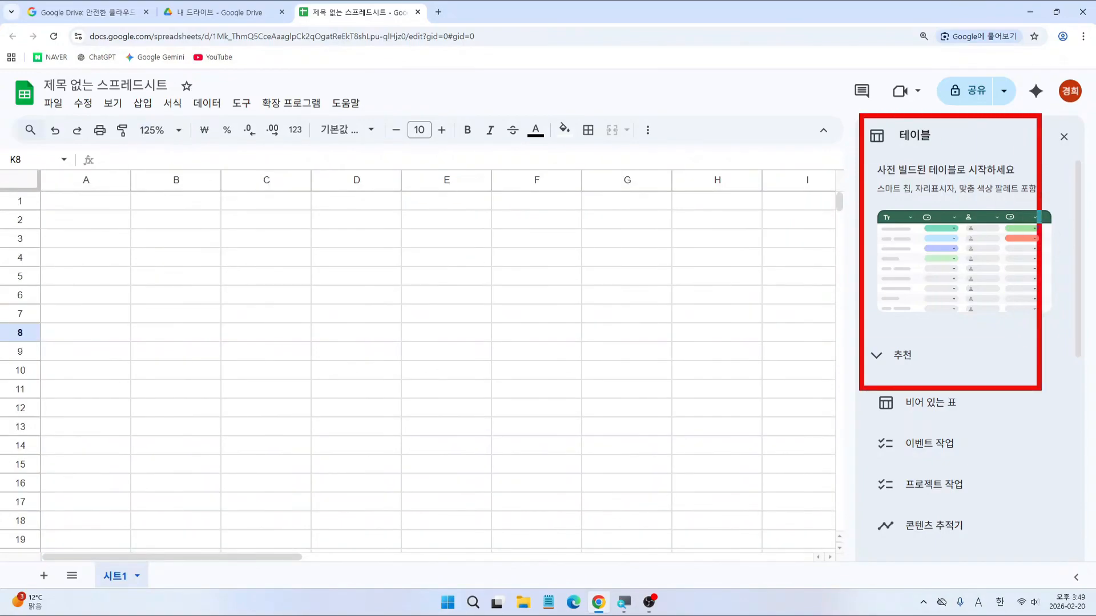
mouse_move(1073, 130)
mouse_down()
mouse_move(1061, 145)
mouse_move(1072, 145)
mouse_up()
key(Escape)
click(1065, 138)
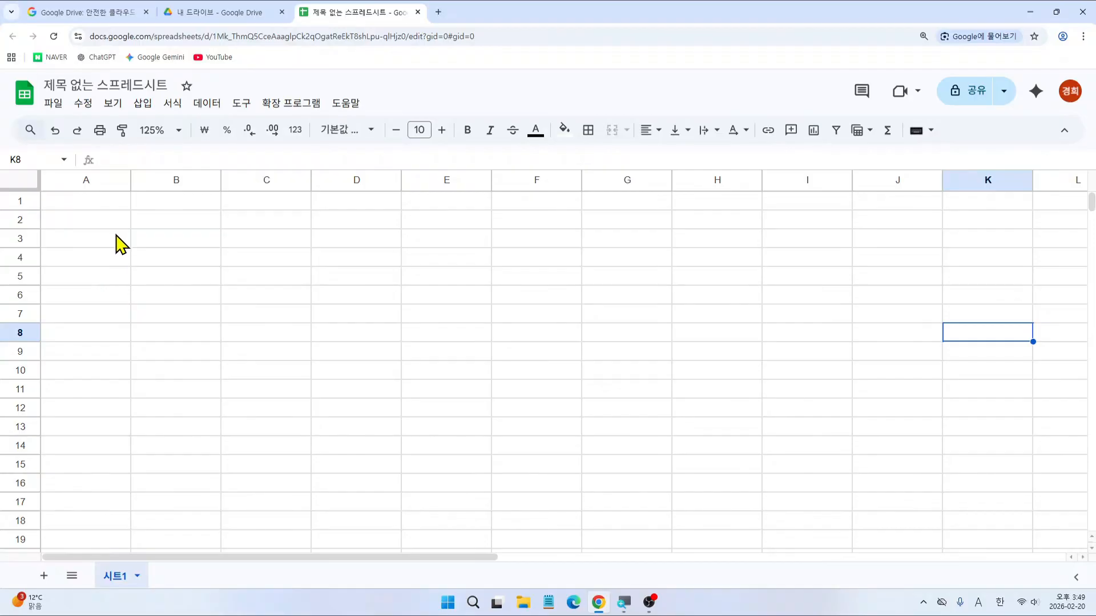
key(ctrl+2)
mouse_move(48, 193)
mouse_down()
mouse_move(452, 285)
mouse_move(940, 523)
mouse_move(1068, 558)
mouse_up()
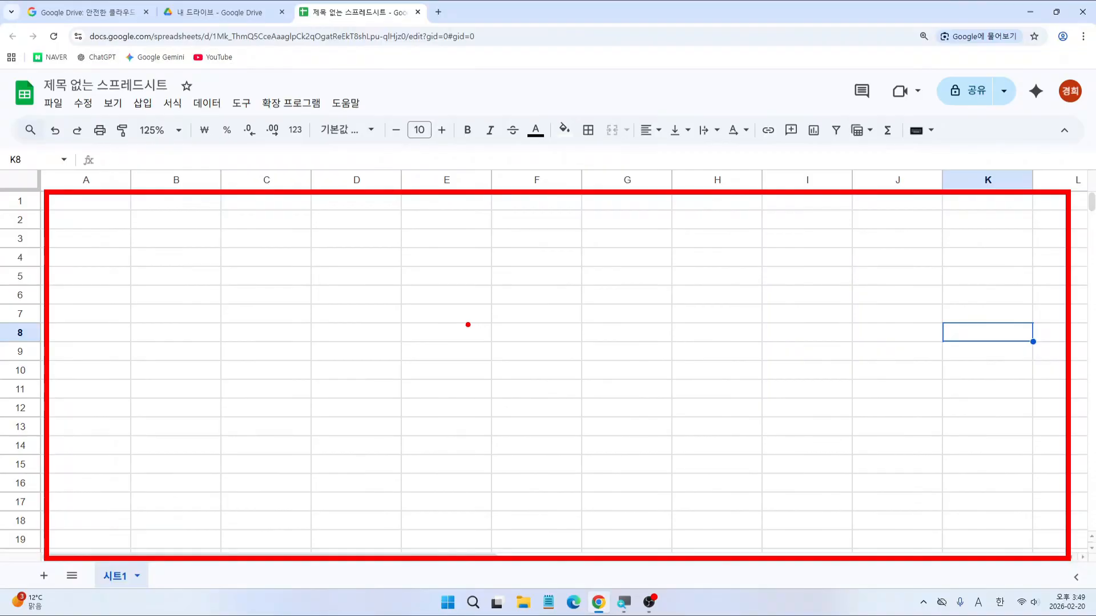
drag(483, 327, 482, 383)
text(ㅅㅔ)
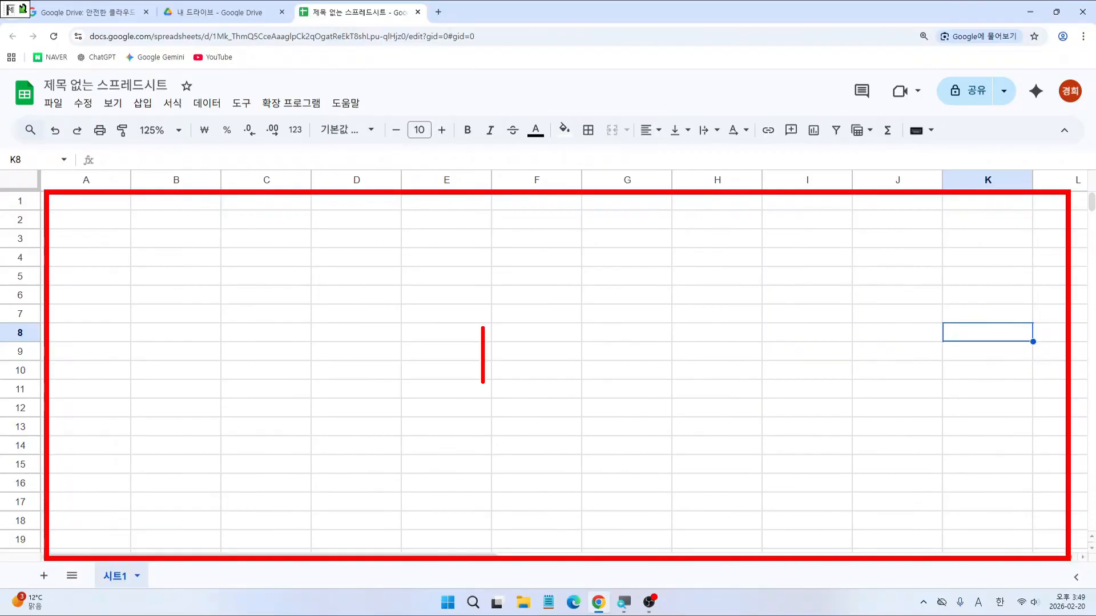
text(ㄹ)
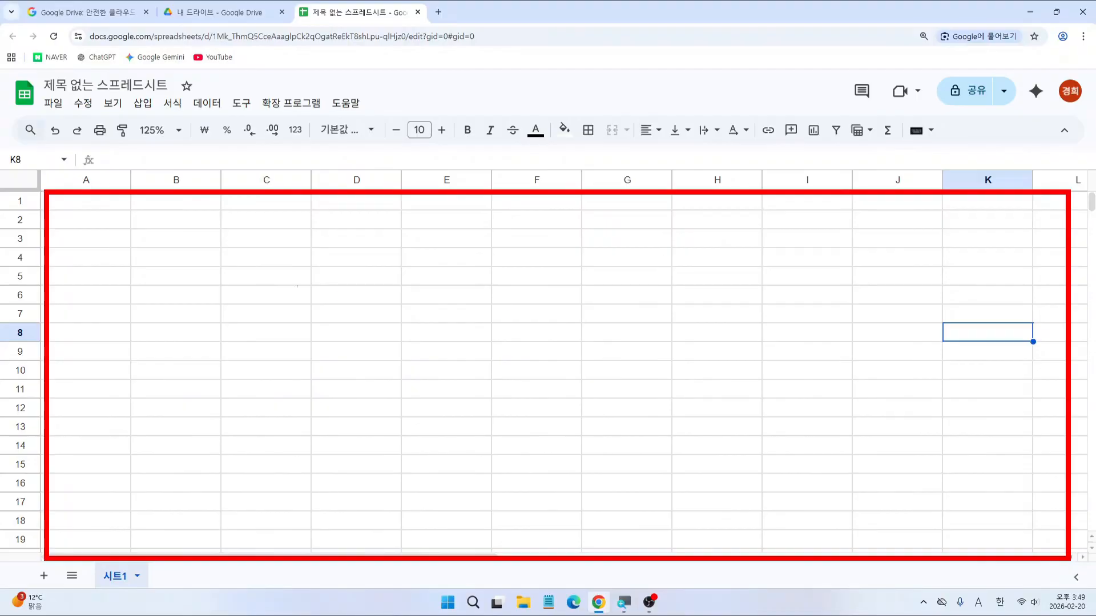
drag(221, 246, 303, 269)
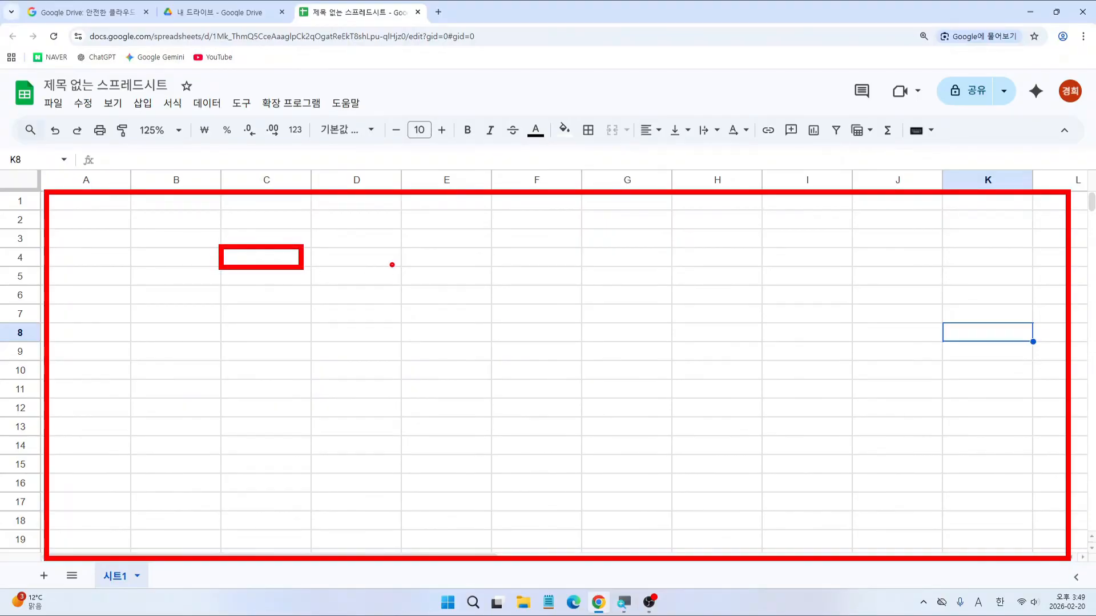
drag(392, 264, 474, 288)
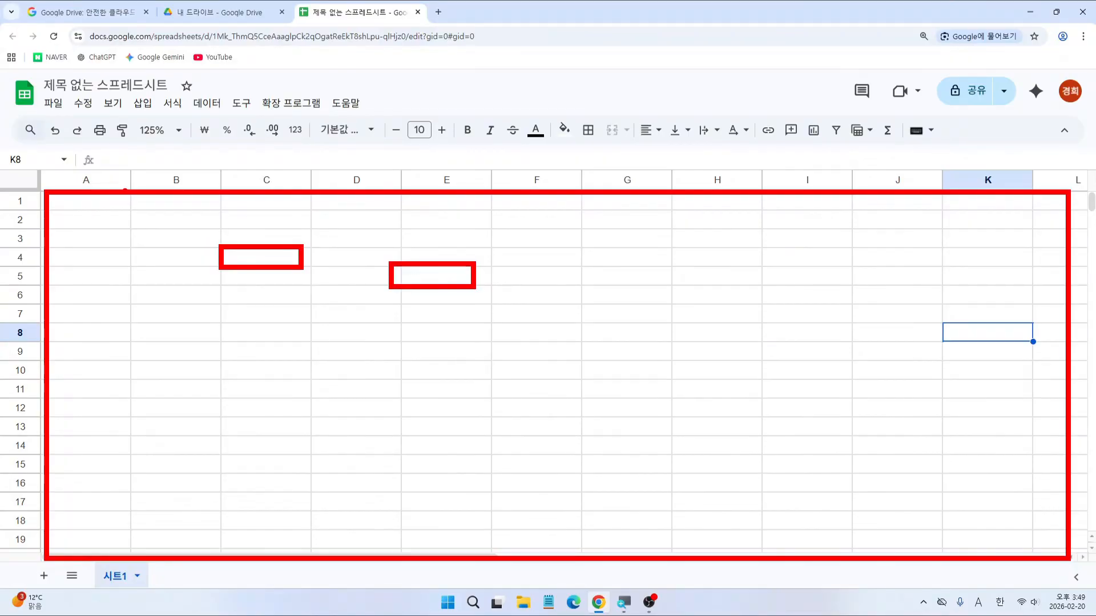
key(e)
mouse_move(44, 166)
mouse_down()
mouse_move(387, 200)
mouse_move(1072, 192)
mouse_up()
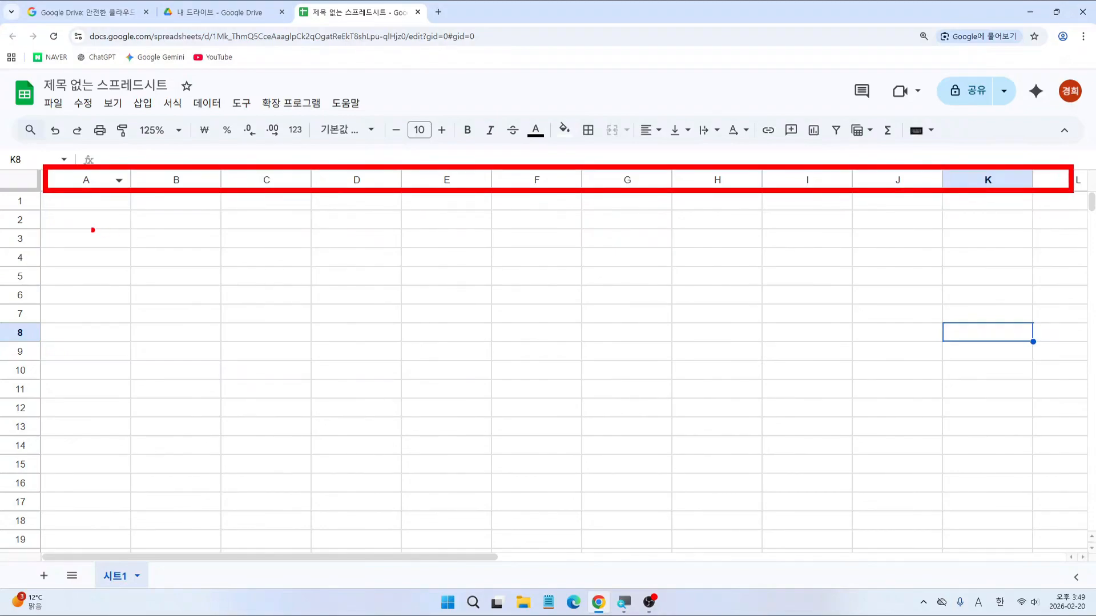
mouse_move(2, 195)
mouse_down()
mouse_move(39, 264)
mouse_move(35, 549)
mouse_up()
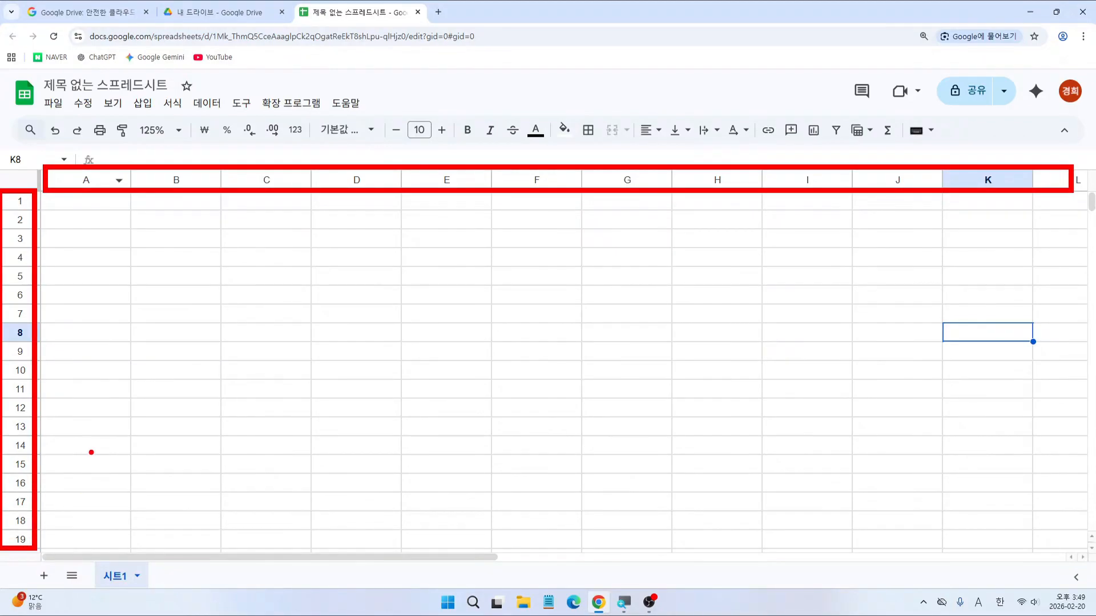
key(Escape)
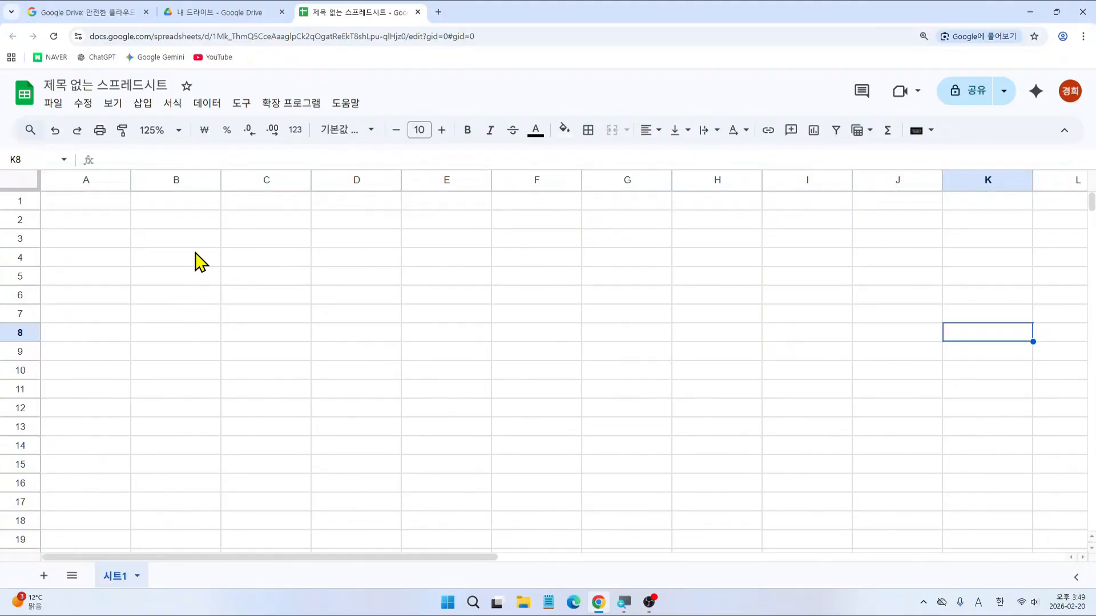
click(196, 256)
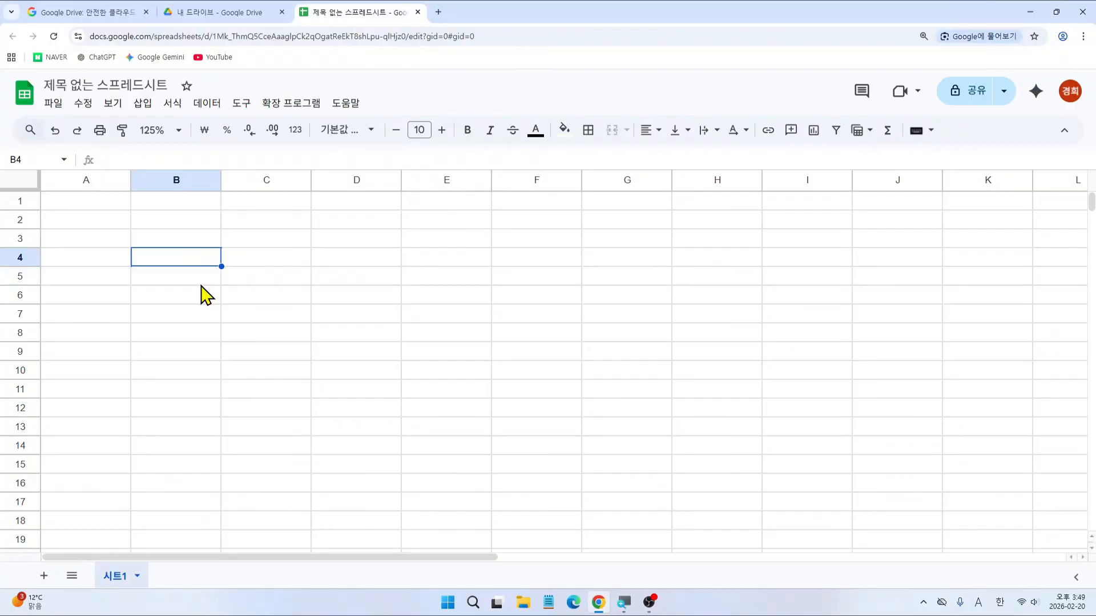
key(ctrl+2)
drag(153, 180, 155, 253)
mouse_move(38, 259)
mouse_down()
mouse_move(158, 264)
mouse_move(170, 279)
mouse_move(175, 262)
mouse_move(173, 277)
mouse_up()
mouse_move(194, 249)
mouse_down()
mouse_move(214, 264)
mouse_move(200, 290)
mouse_up()
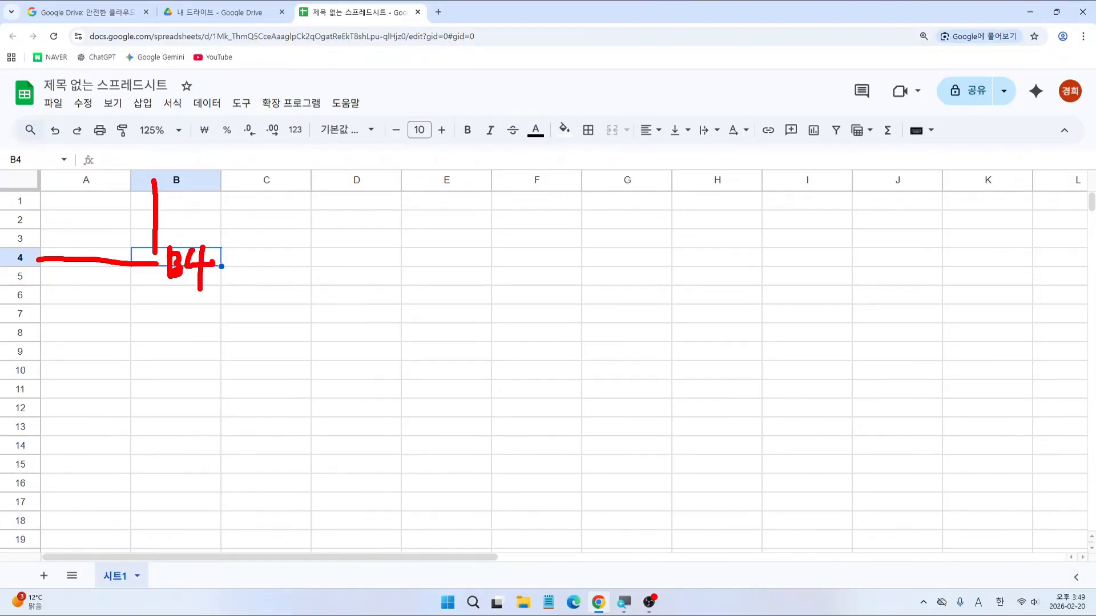
mouse_move(11, 144)
mouse_down()
mouse_move(31, 174)
mouse_move(34, 144)
mouse_up()
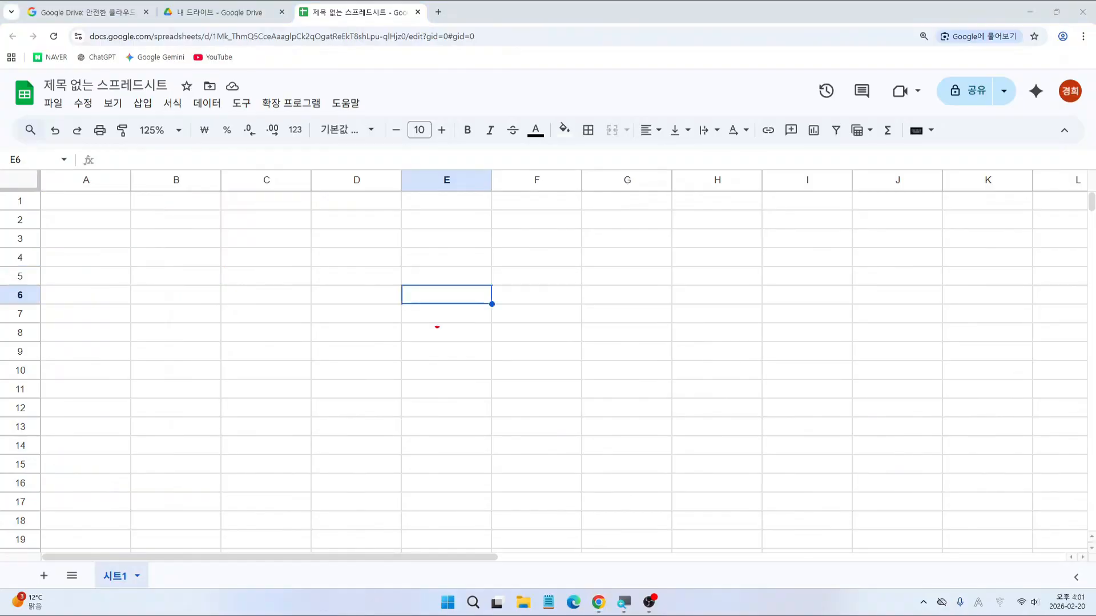
drag(399, 280, 492, 305)
drag(422, 181, 426, 279)
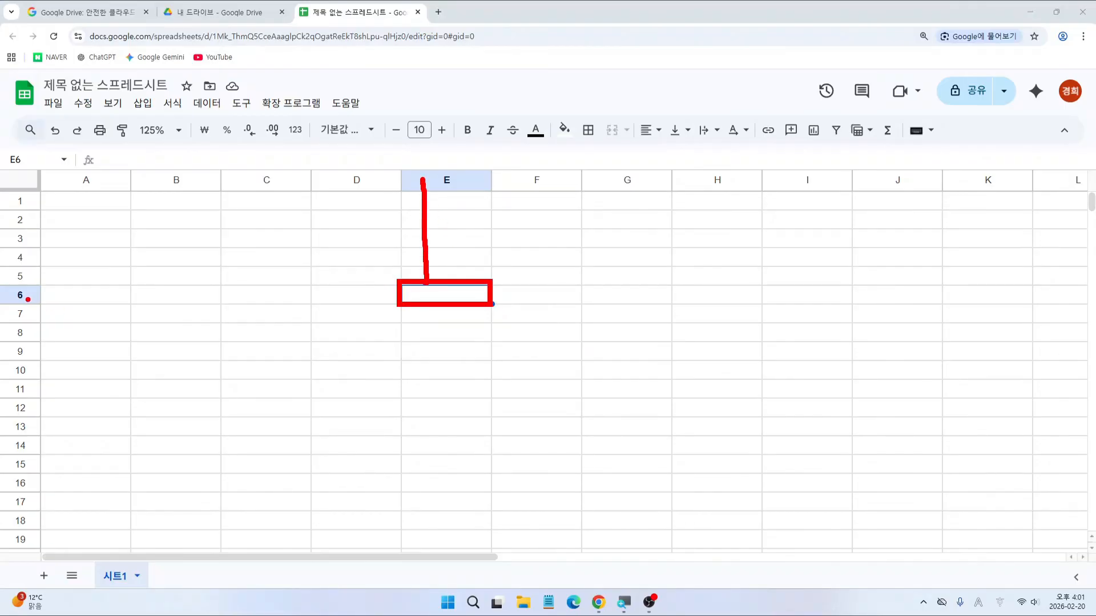
drag(28, 299, 392, 296)
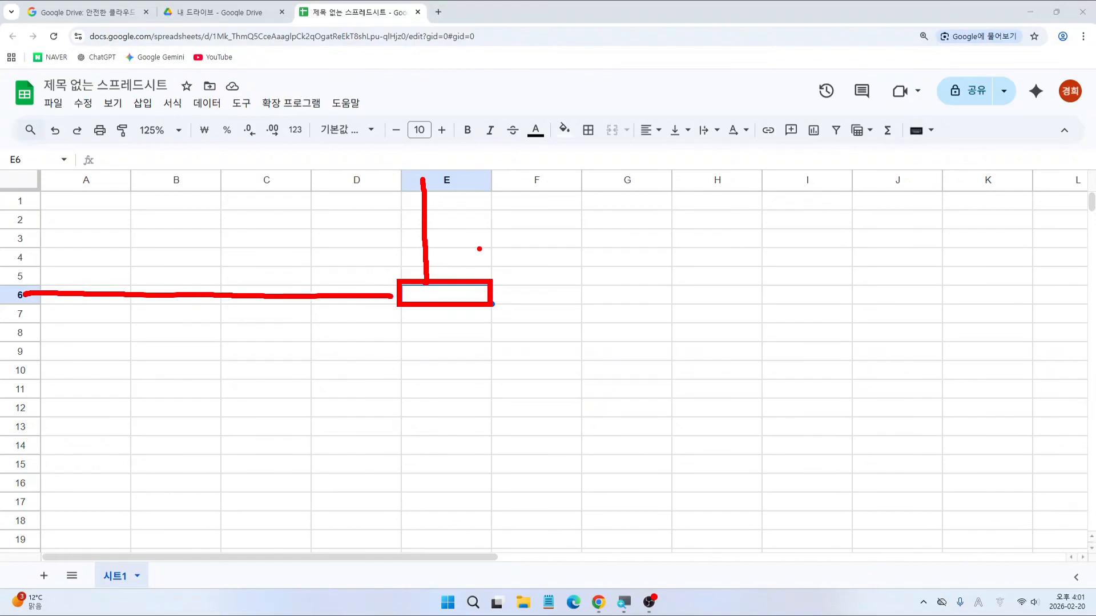
mouse_move(479, 249)
mouse_down()
mouse_move(464, 278)
mouse_move(482, 278)
mouse_up()
drag(464, 267, 481, 262)
drag(489, 247, 500, 272)
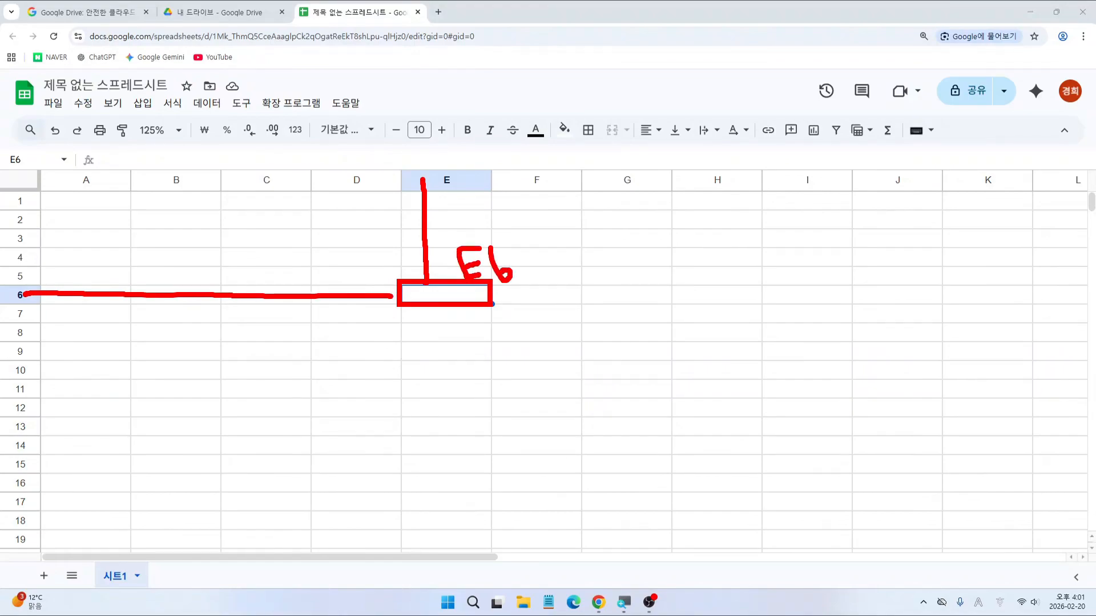
drag(2, 146, 36, 173)
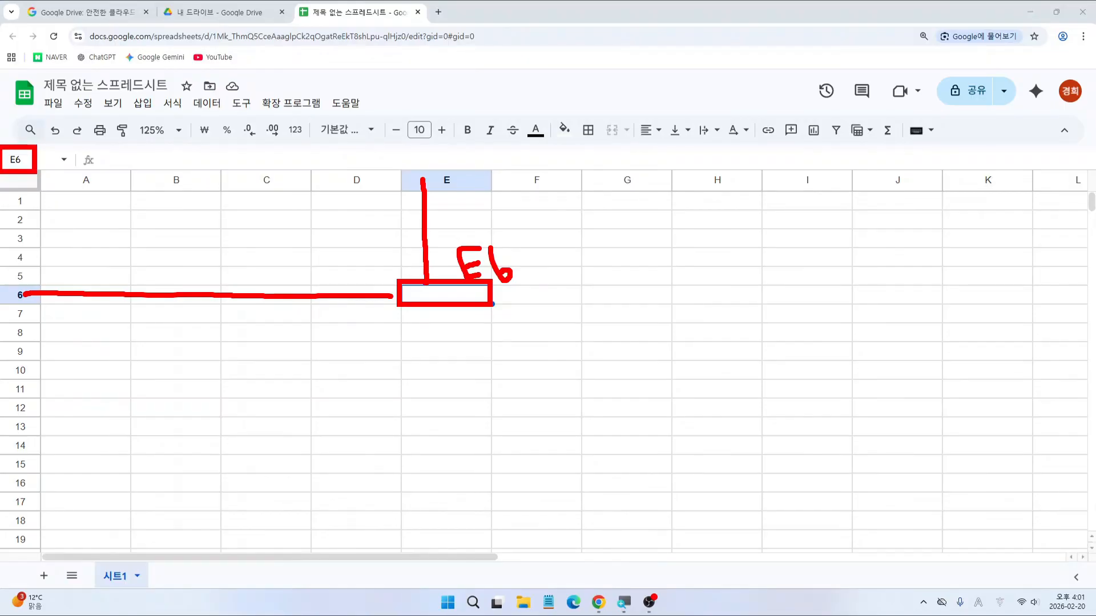
key(Escape)
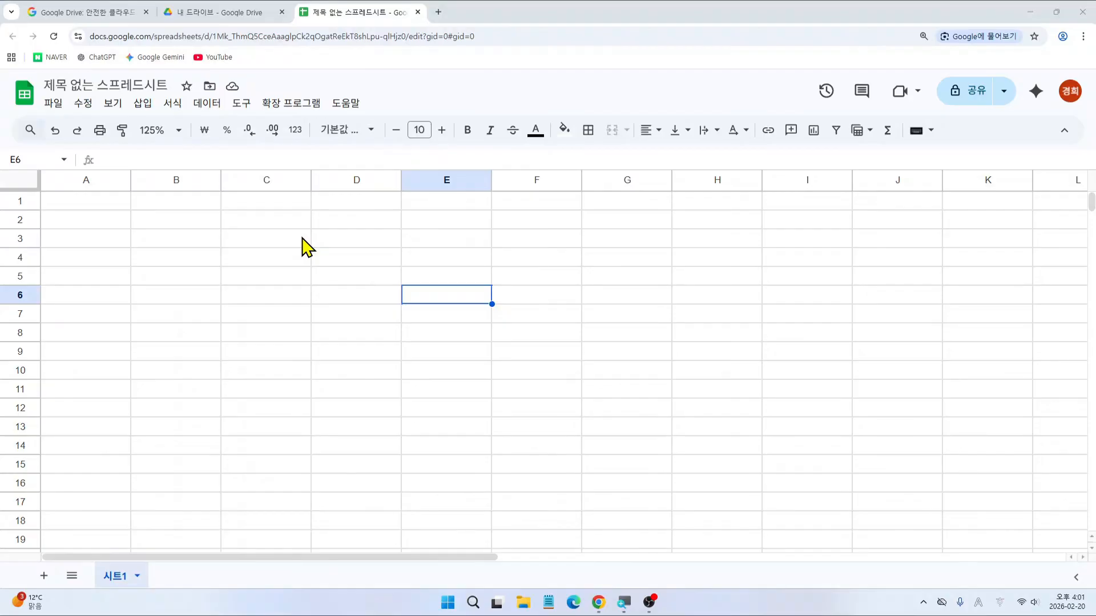
Step: Enter the title 2월 가계부 in cell A1
click(100, 210)
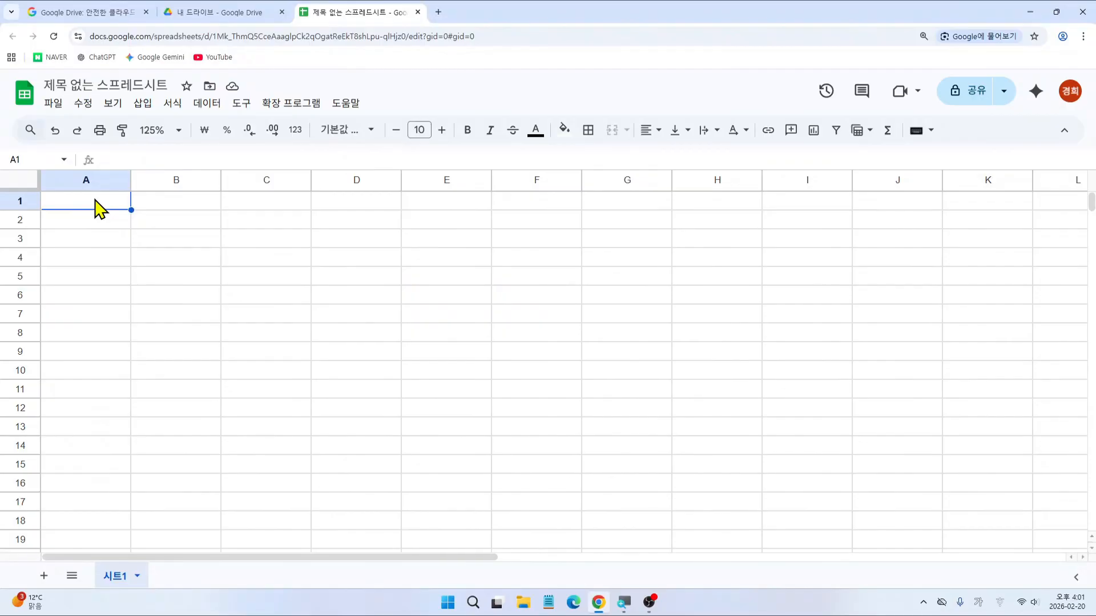
text(2월 가계)
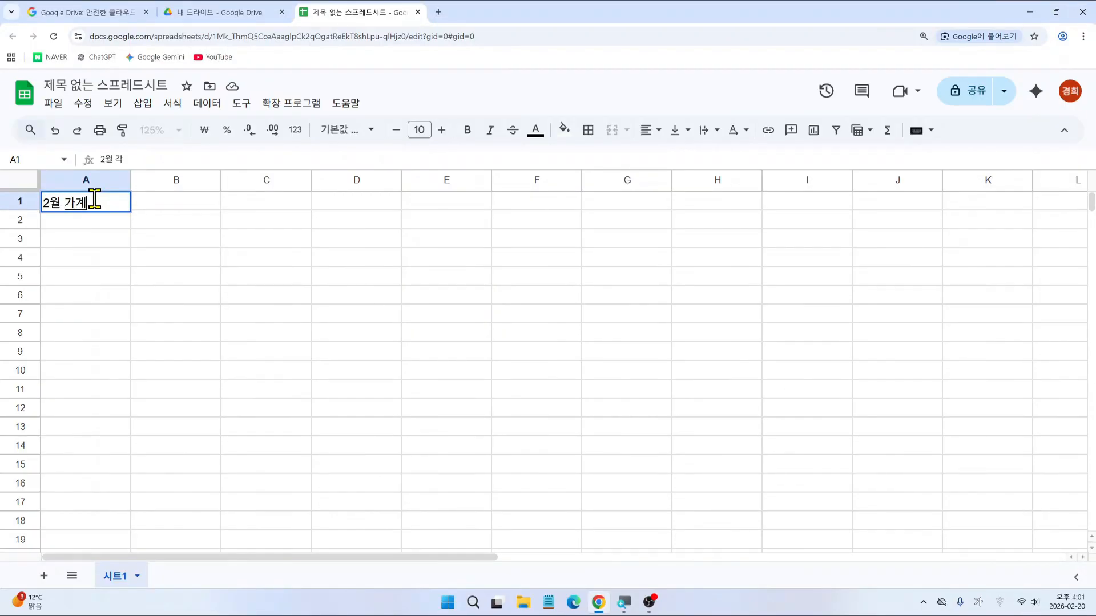
text(부)
key(Return)
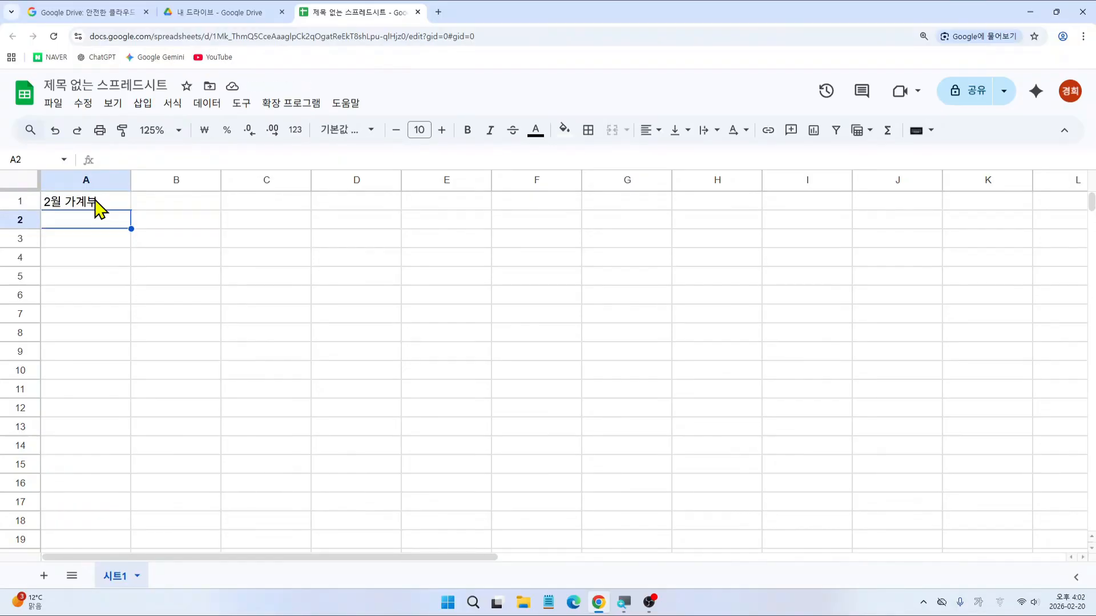
Step: Enter the headers 일자, 적요, 입금, 출금, 잔액, 비고 across A3:F3
key(Return)
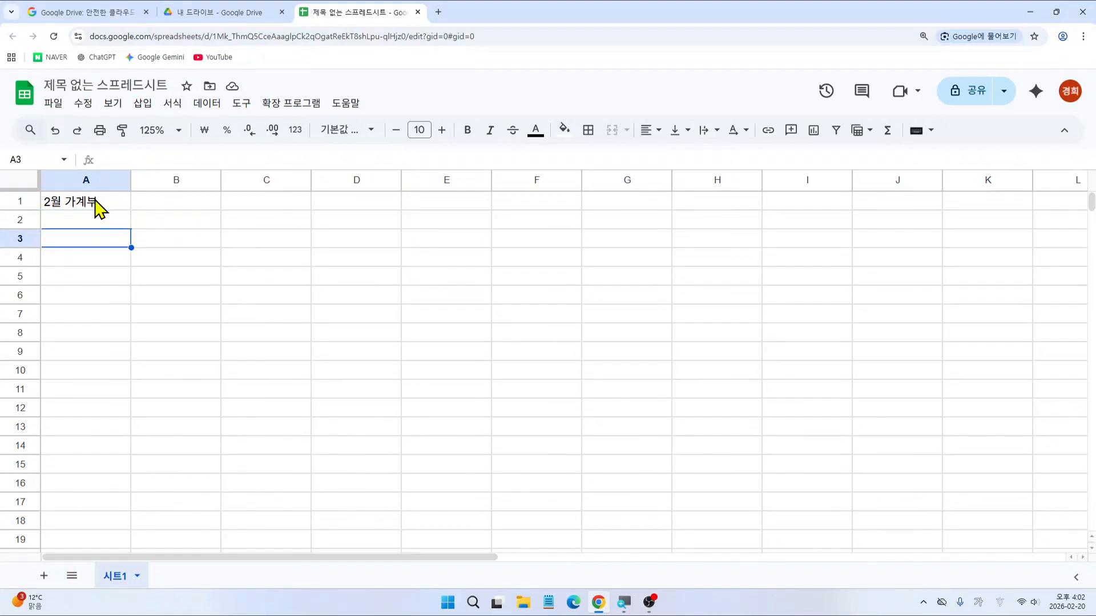
text(일자)
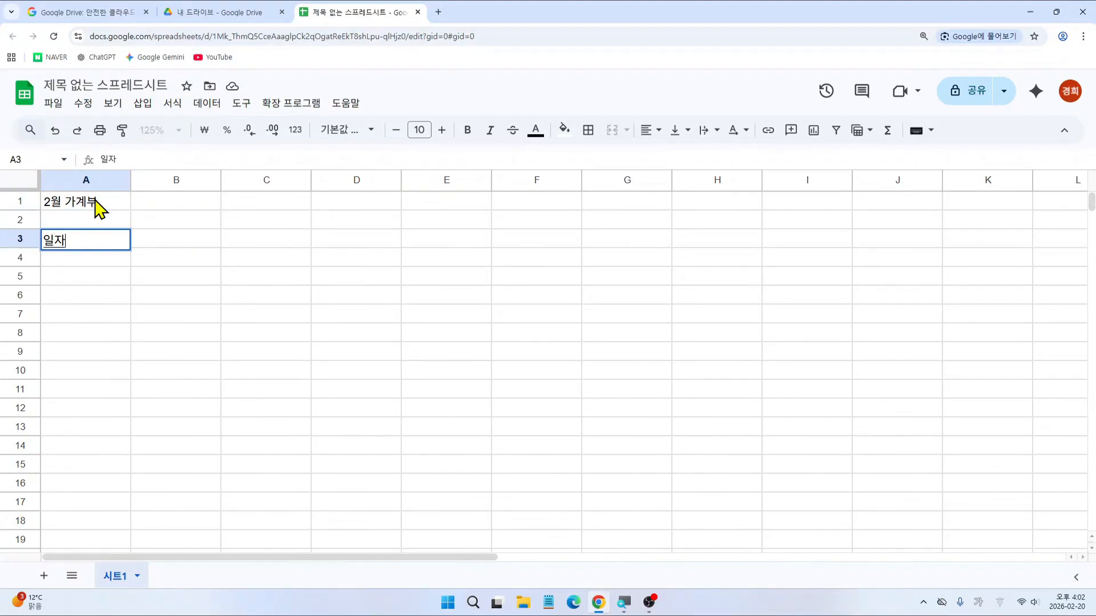
key(Tab)
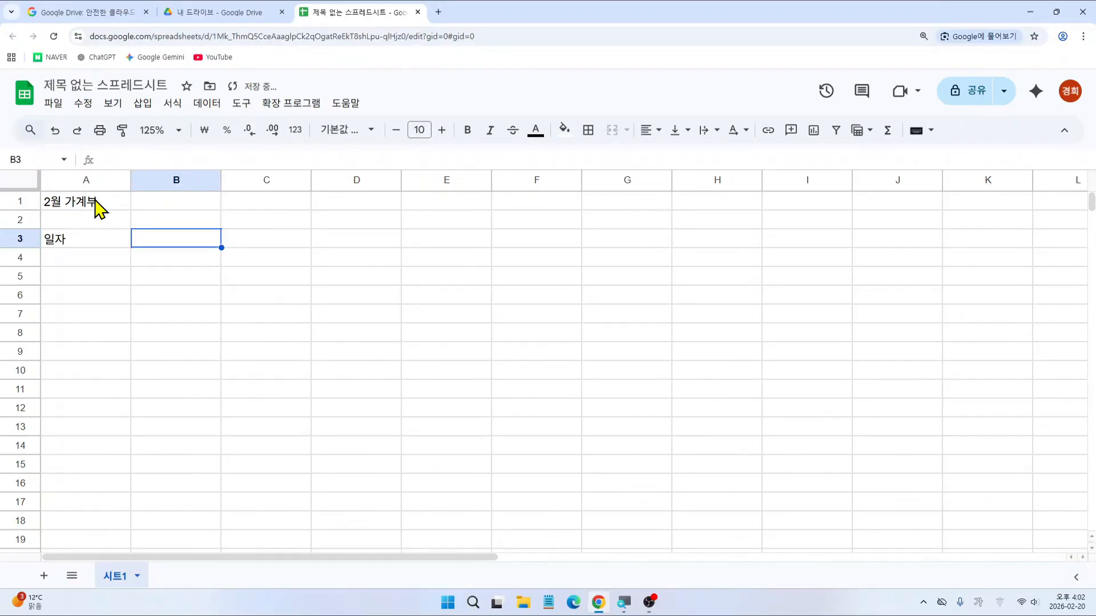
text(적요)
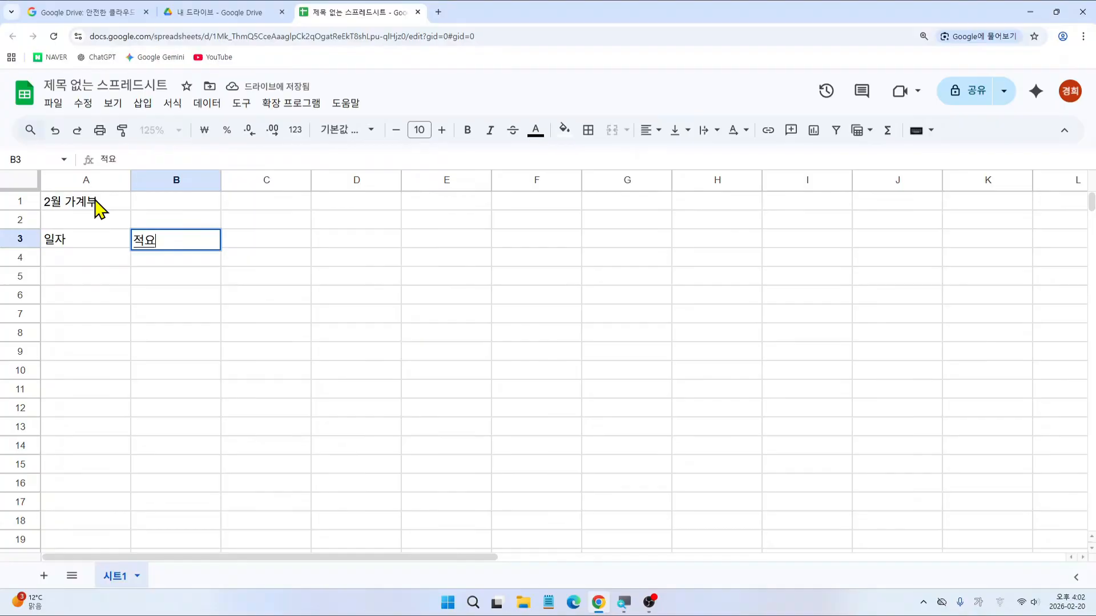
key(Tab)
text(입금)
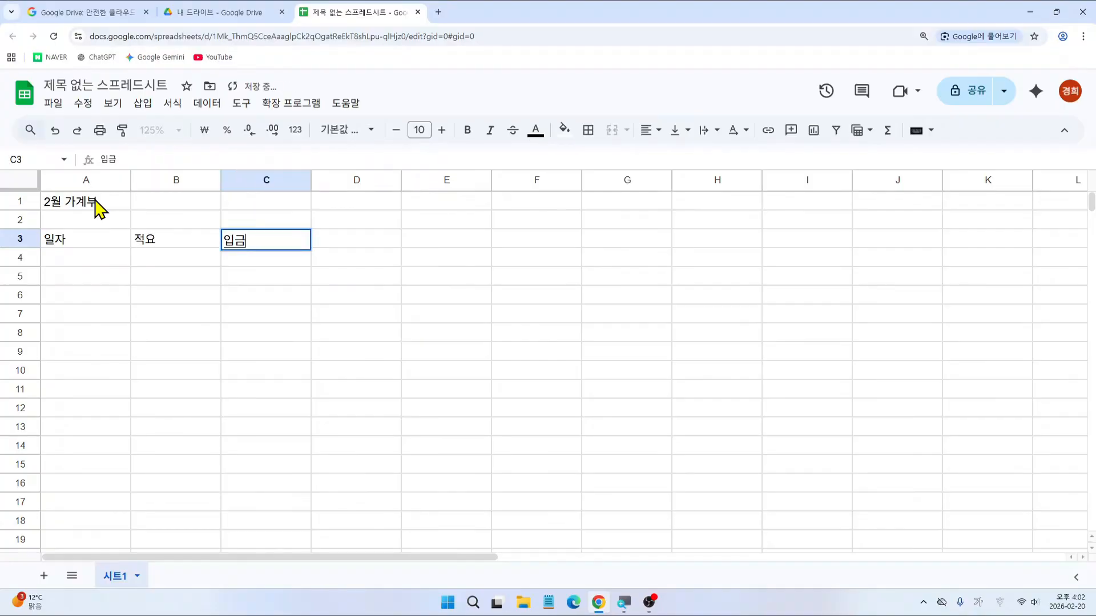
key(Tab)
text(출)
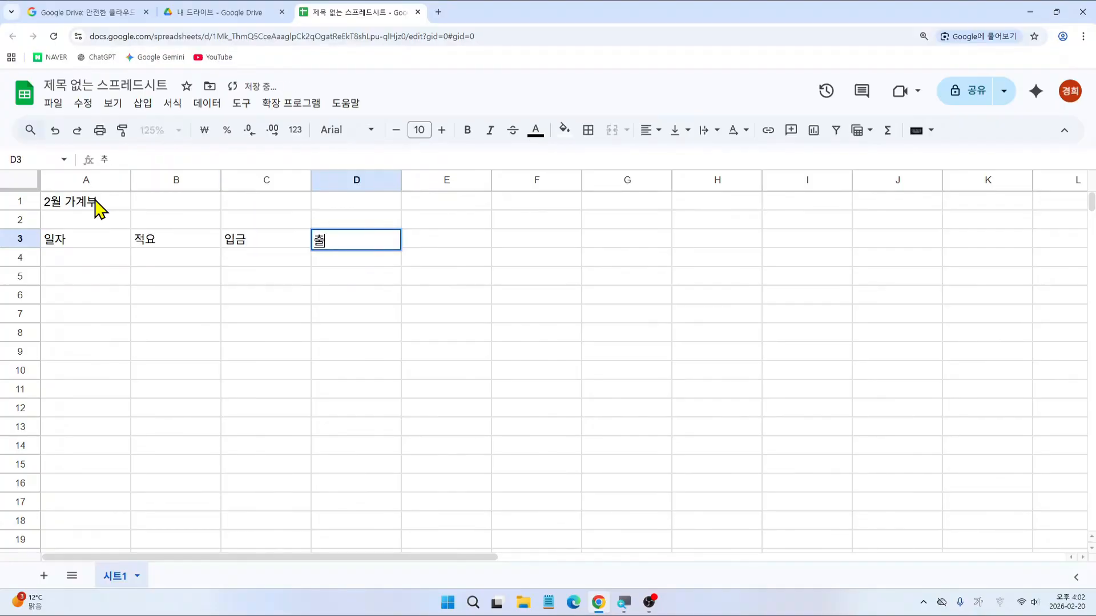
text(금)
key(Tab)
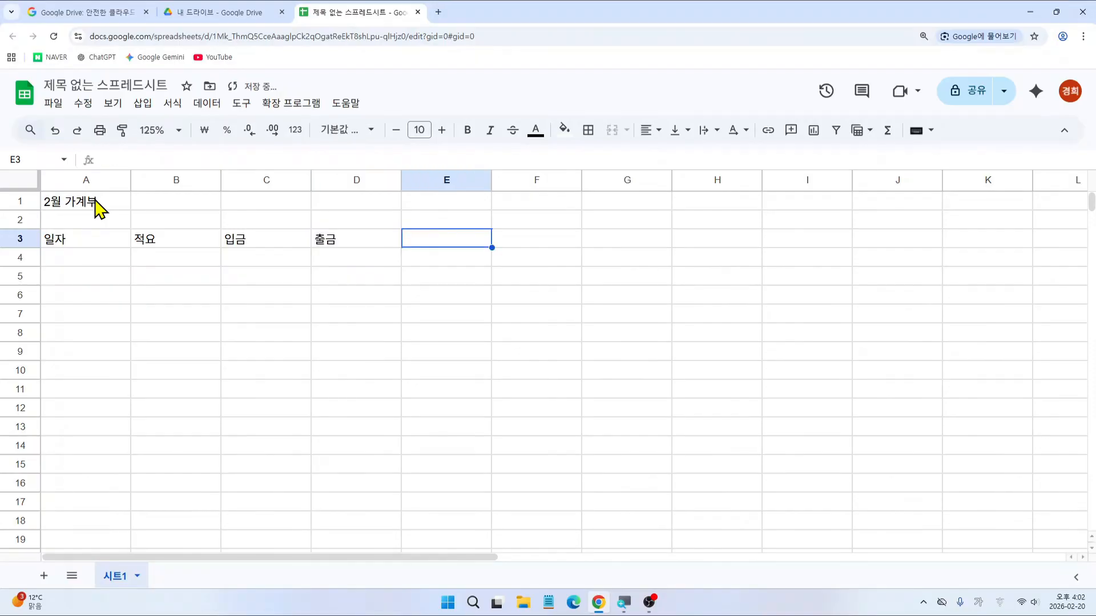
text(잔액)
key(Tab)
text(비고)
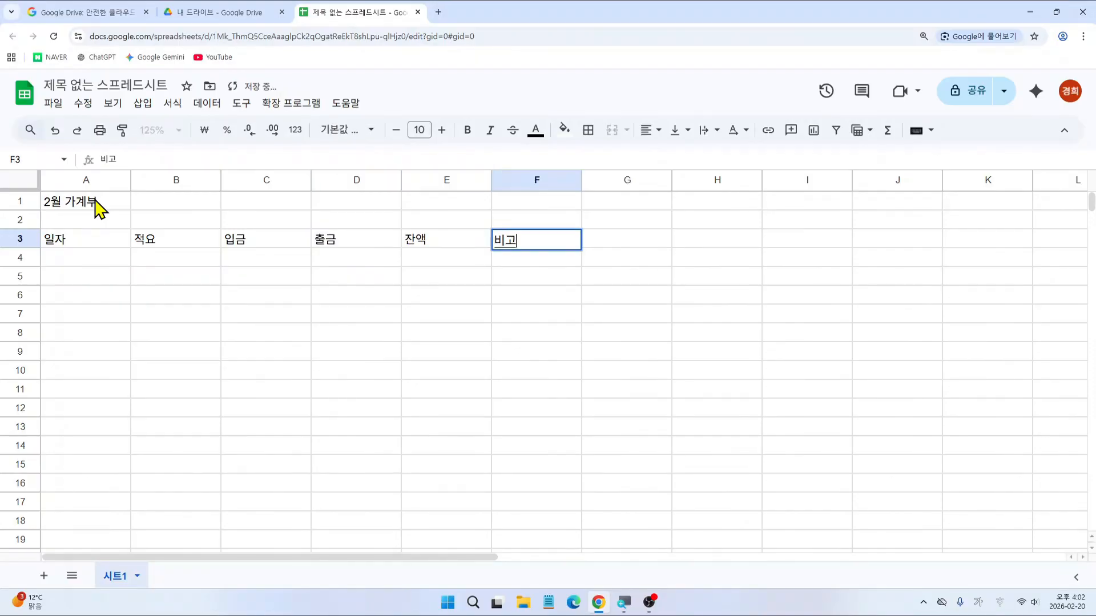
key(Return)
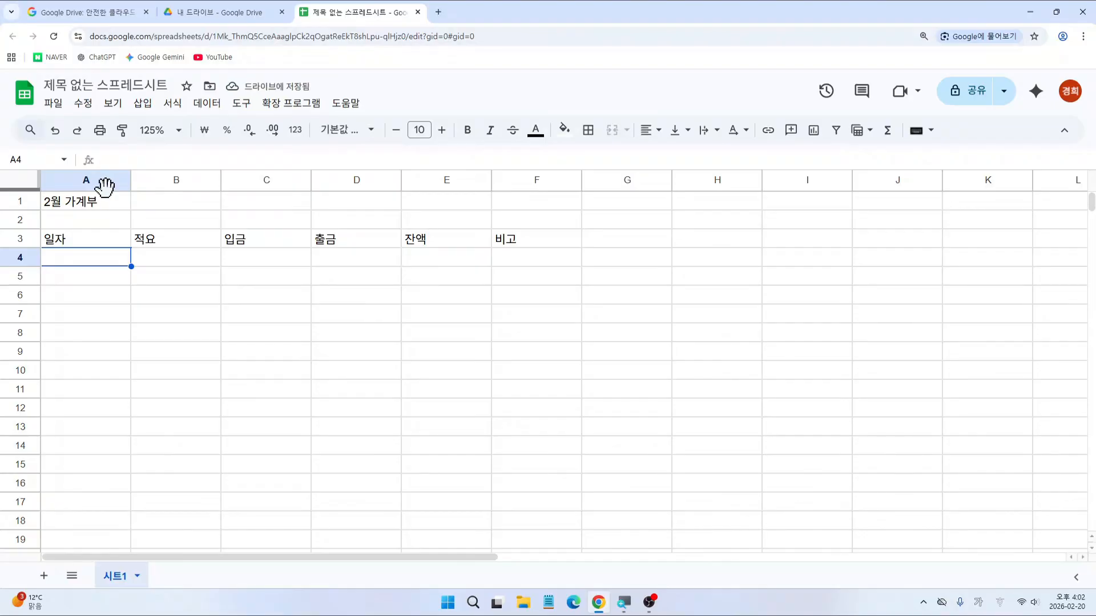
Step: Enter 전월이월 잔액 in B4 and an opening balance of 200000 in E4
key(Tab)
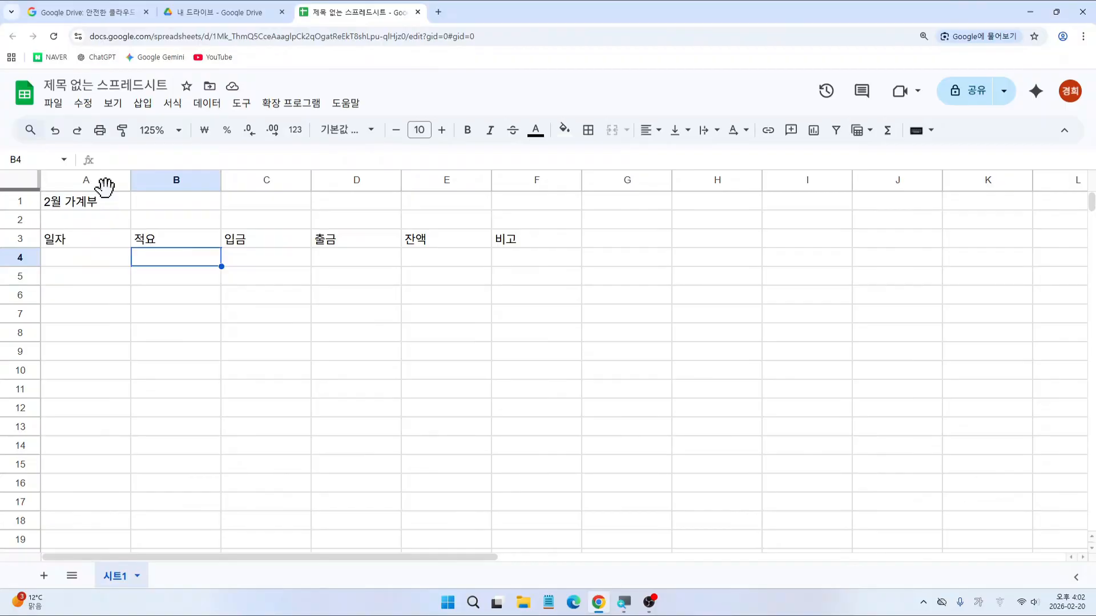
text(전월이월 )
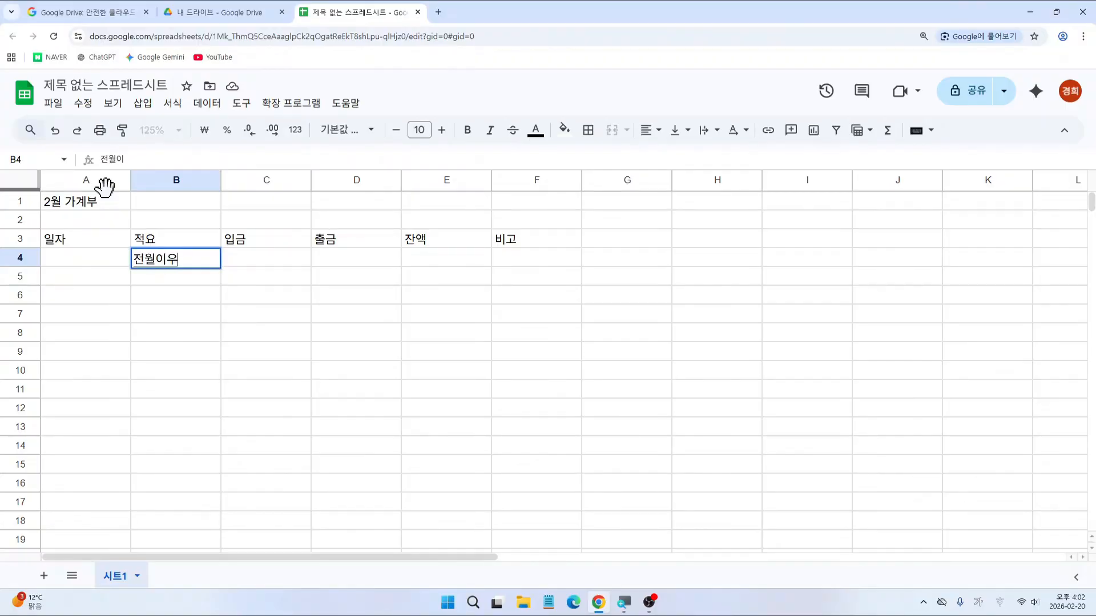
text(잔액)
key(Tab)
key(Tab)
key(Tab)
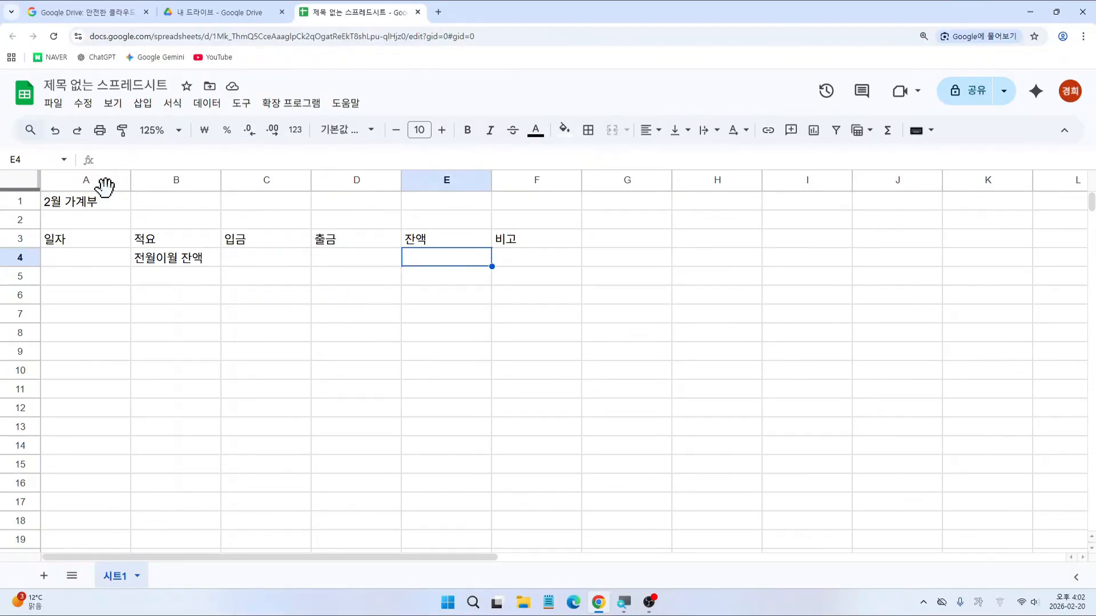
text(200000)
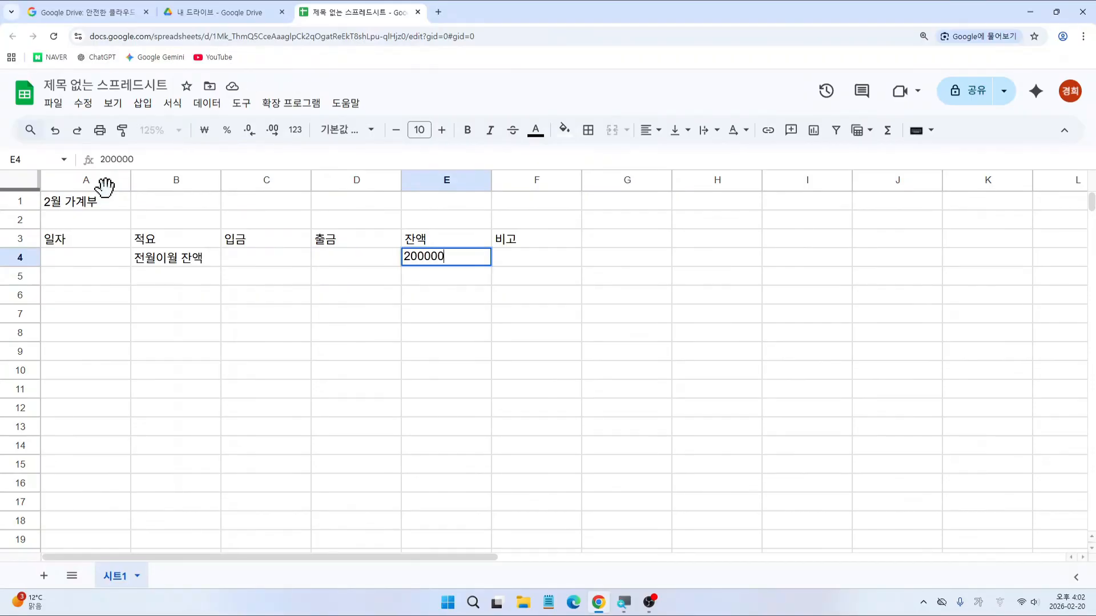
key(Return)
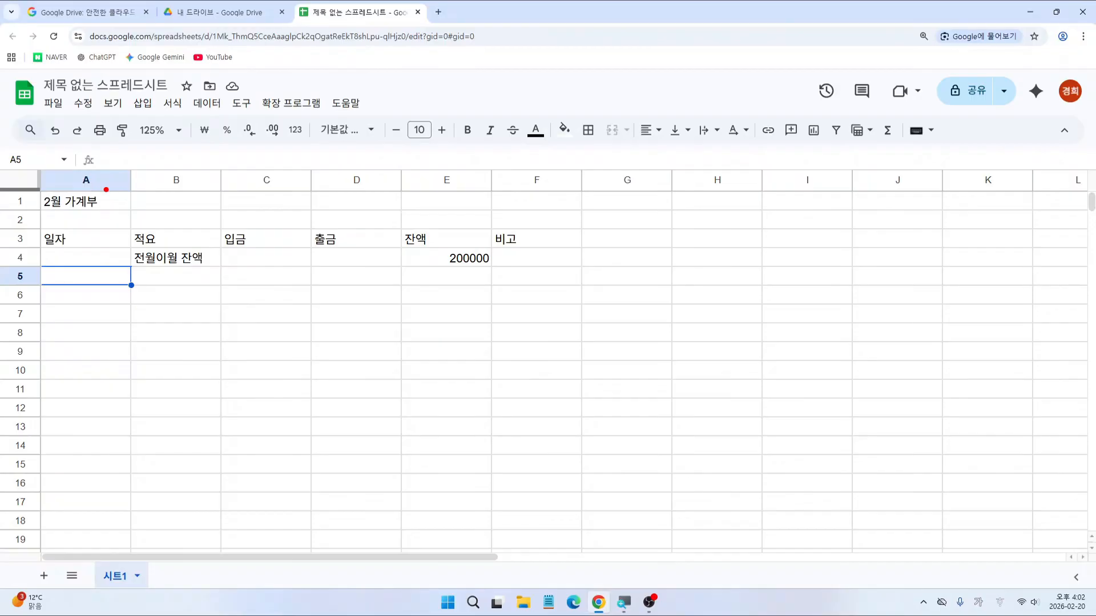
Step: Enter the date 2-1 in A5 so it stores 2026. 2. 1
drag(126, 326, 156, 327)
drag(228, 308, 218, 351)
key(Escape)
text(2/1)
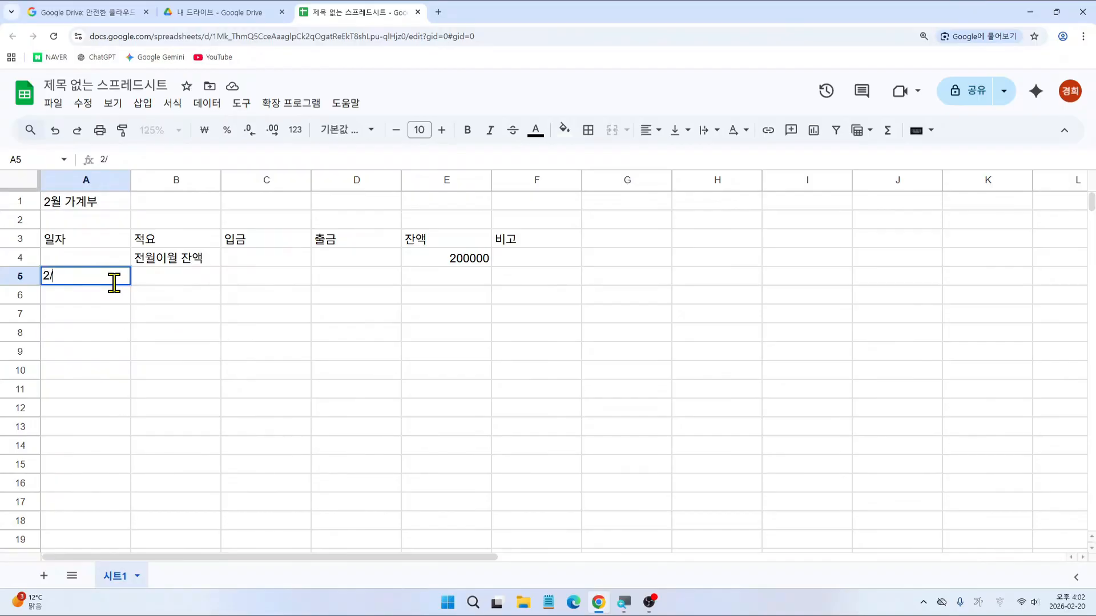
key(BackSpace)
key(BackSpace)
text(-1)
key(Return)
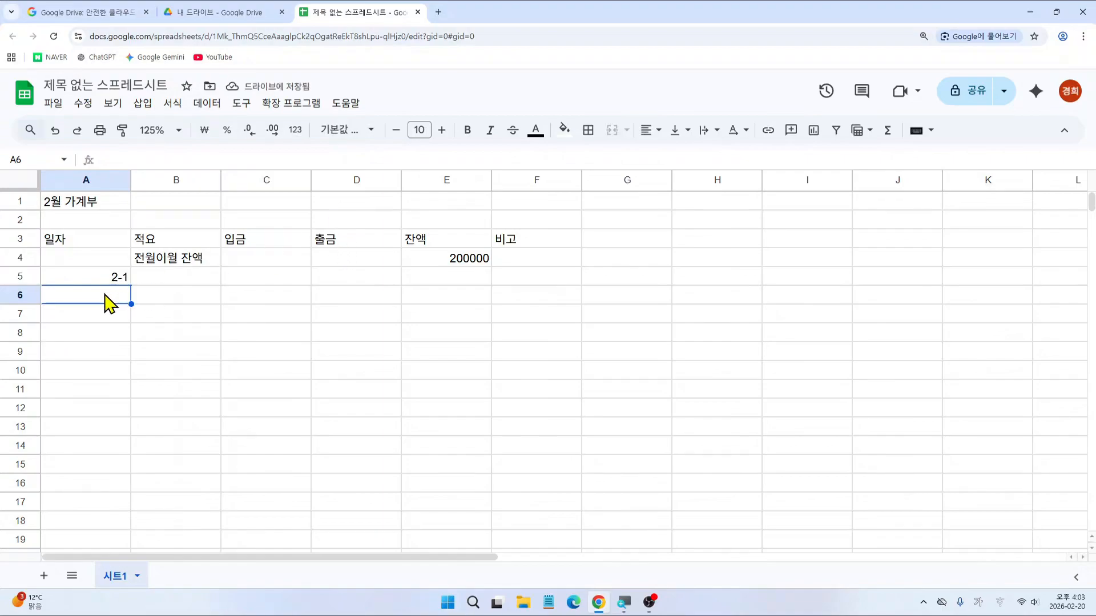
click(107, 280)
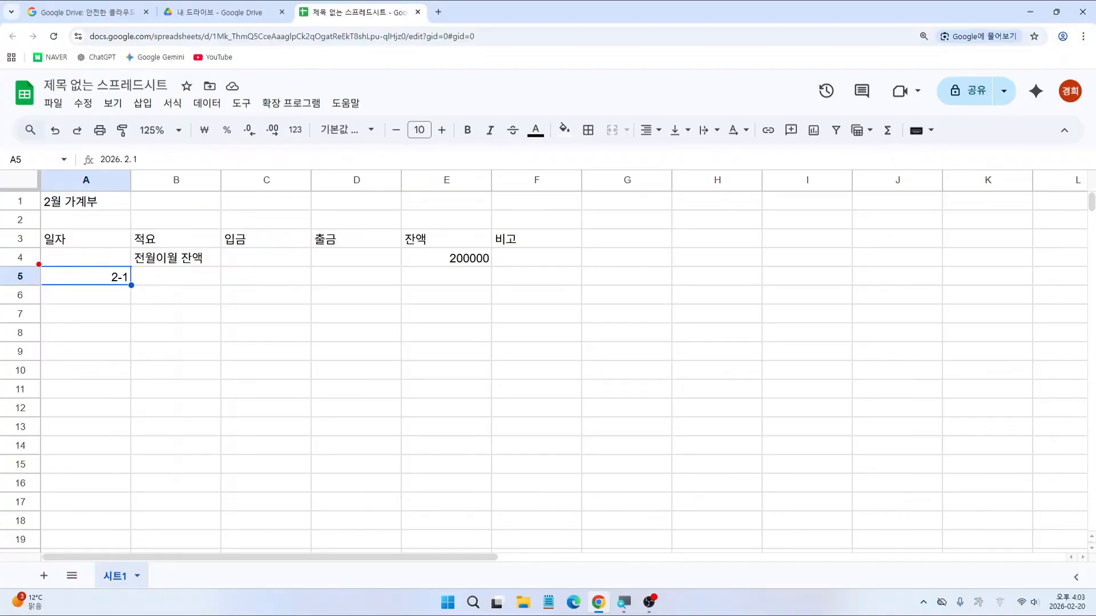
Step: Drag A5's fill handle down to A35 to fill dates 2-1 through 3-3
drag(37, 263, 133, 290)
drag(119, 276, 140, 295)
drag(129, 287, 131, 554)
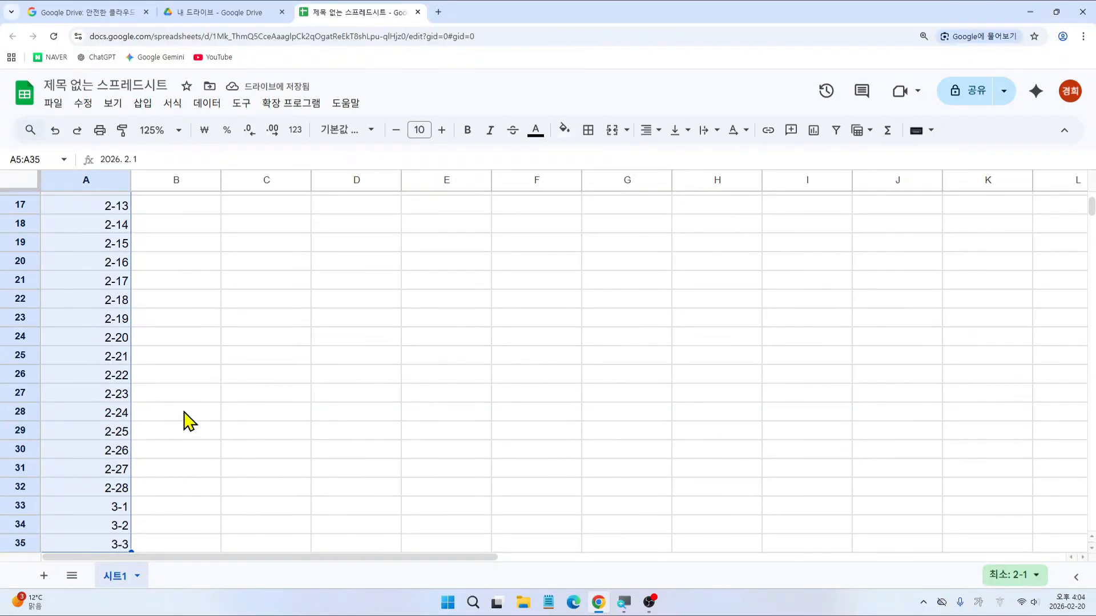
click(255, 438)
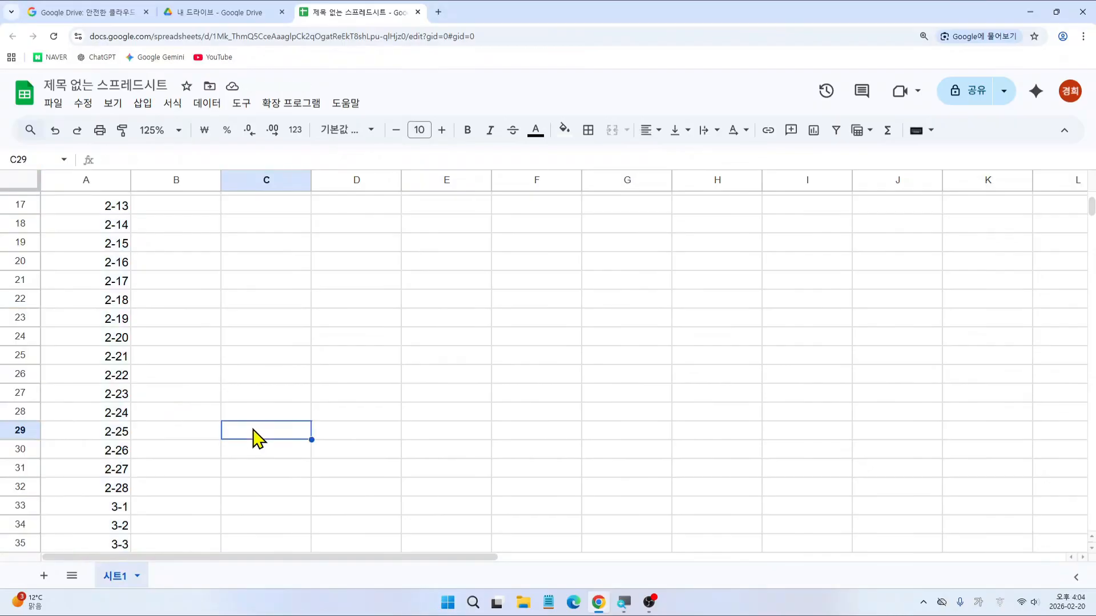
scroll(255, 438, down, 1)
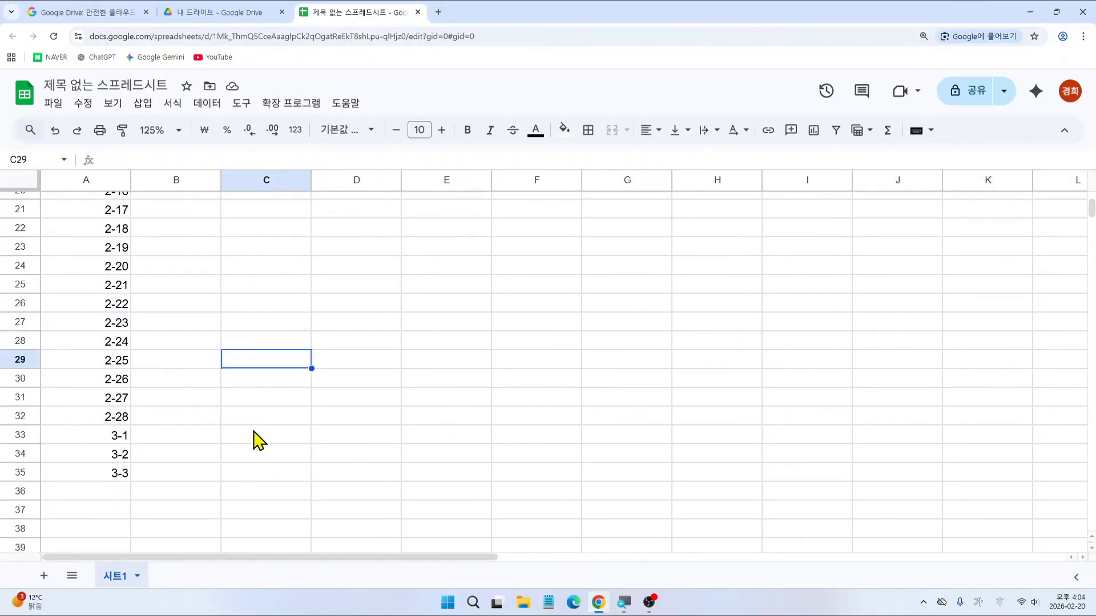
mouse_move(44, 423)
mouse_down()
mouse_move(113, 449)
mouse_move(134, 488)
mouse_up()
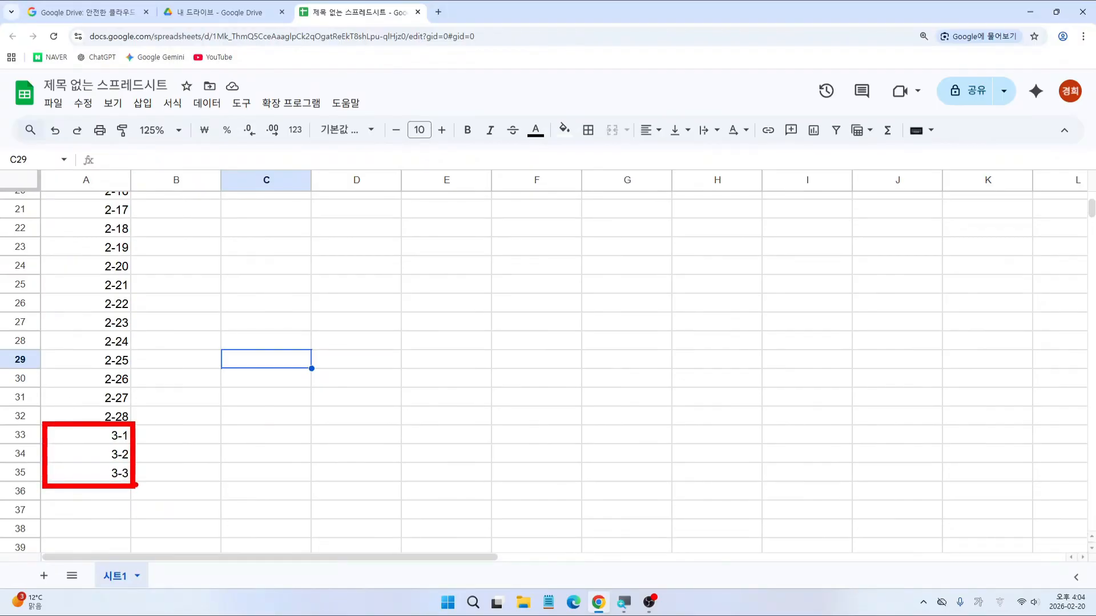
Step: Delete the overflow March dates 3-1, 3-2 and 3-3 from A33:A35
drag(103, 440, 106, 482)
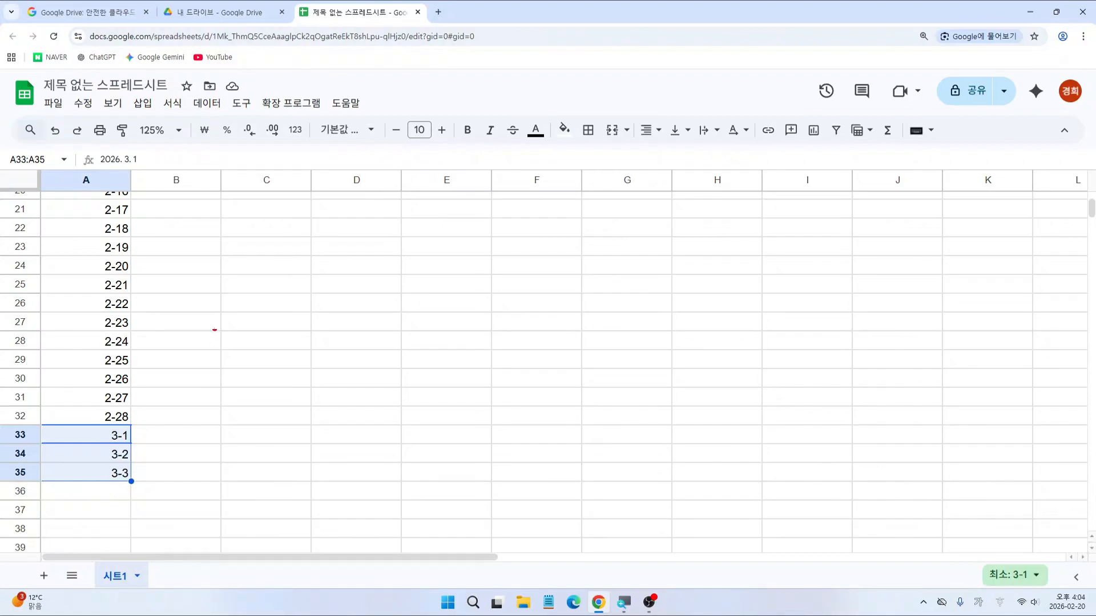
mouse_move(209, 301)
mouse_down()
mouse_move(396, 391)
mouse_move(713, 486)
mouse_up()
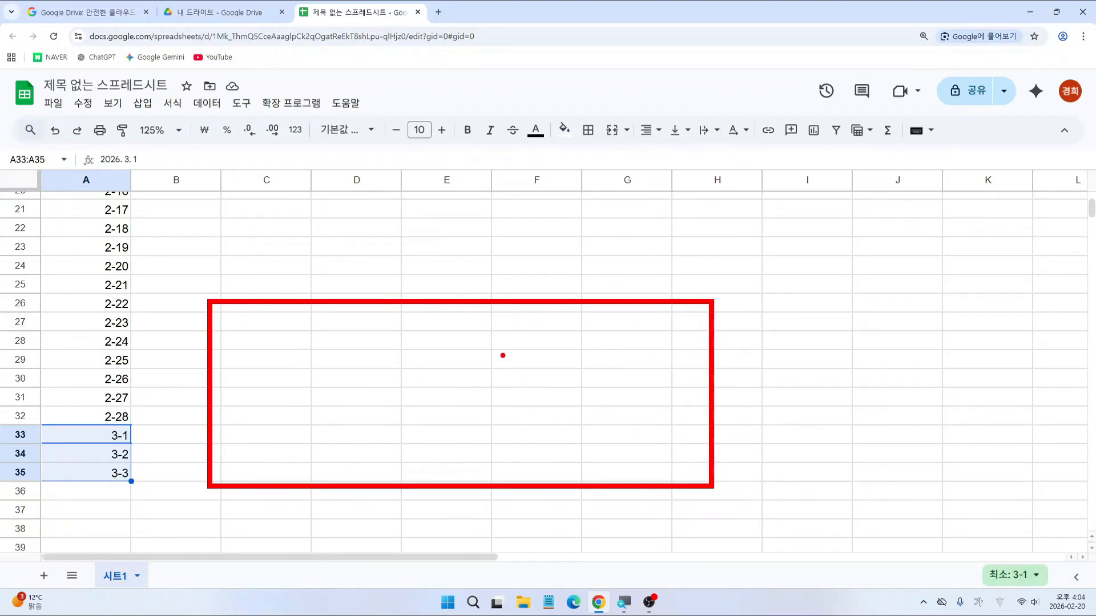
mouse_move(501, 355)
mouse_down()
mouse_move(555, 386)
mouse_move(509, 440)
mouse_move(564, 431)
mouse_move(515, 483)
mouse_move(528, 460)
mouse_move(523, 484)
mouse_move(561, 467)
mouse_move(565, 484)
mouse_move(598, 474)
mouse_move(627, 484)
mouse_up()
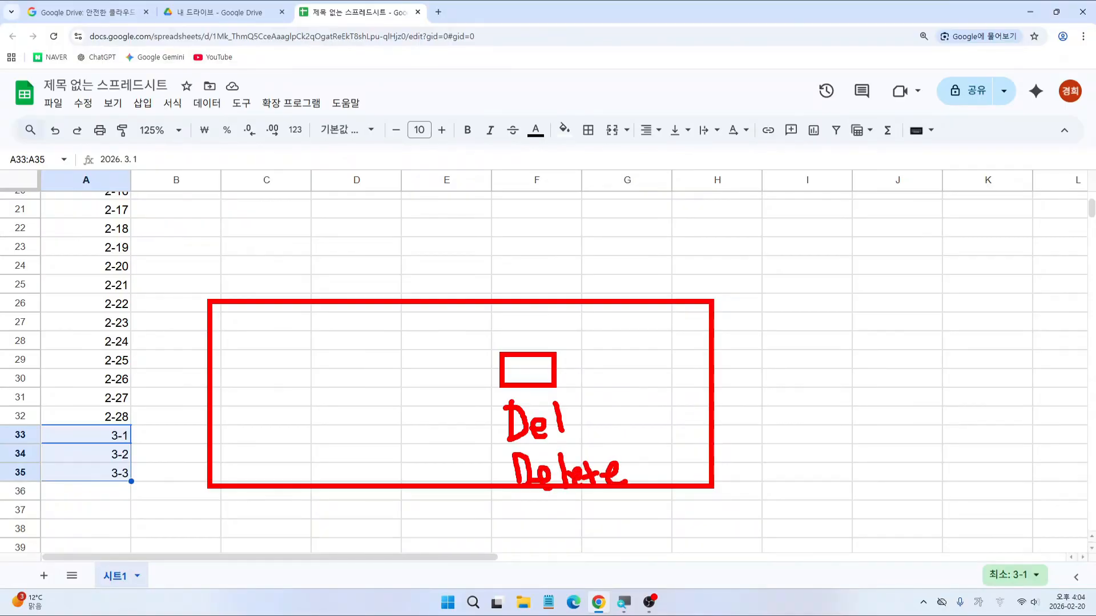
key(Escape)
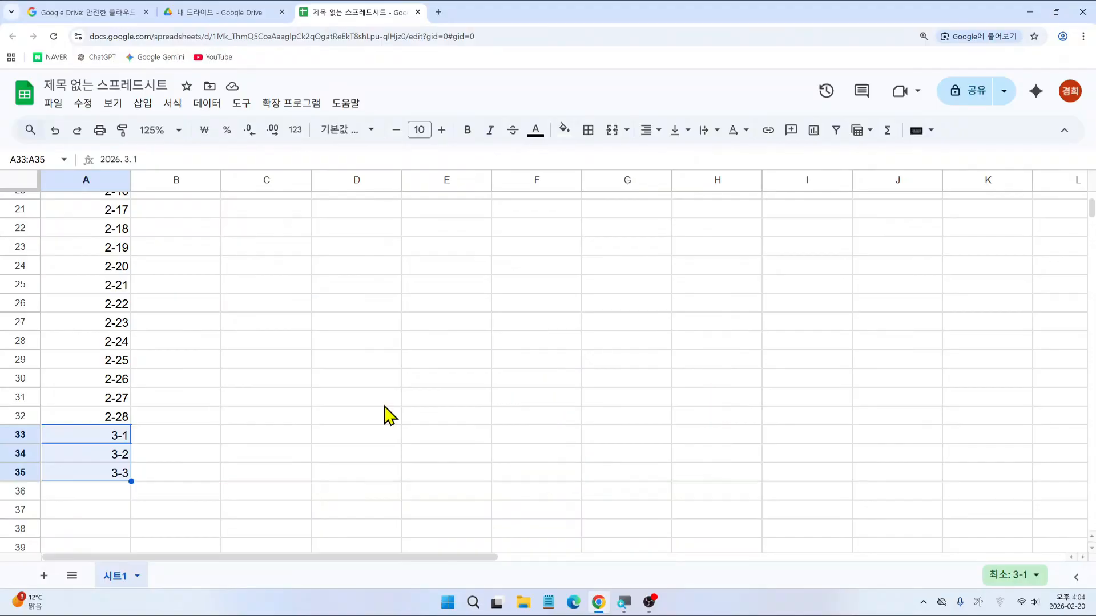
key(Delete)
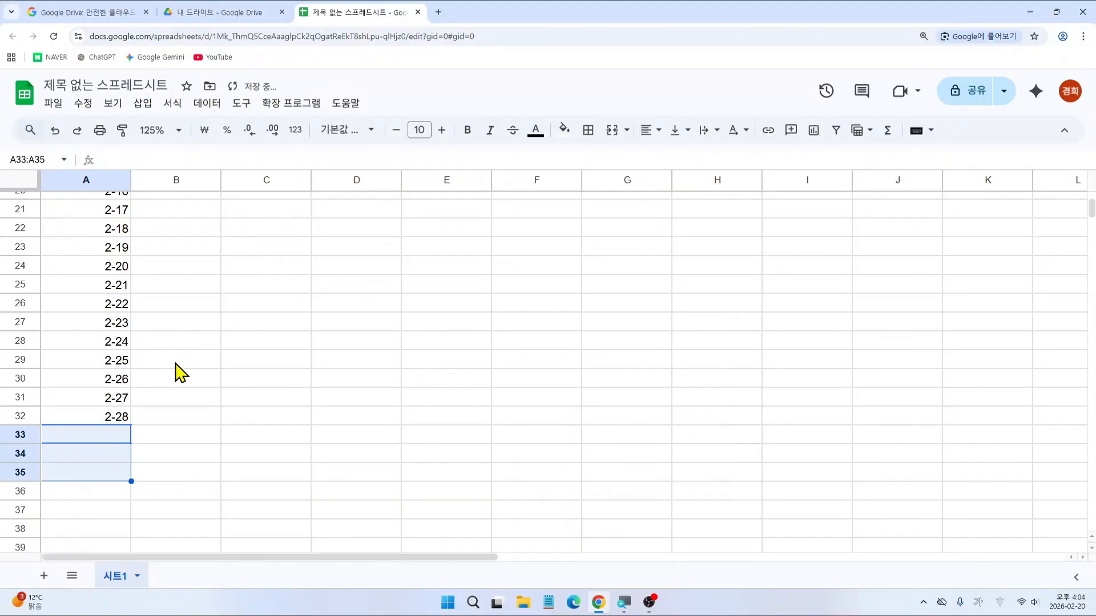
scroll(181, 372, up, 6)
Step: Enter 급여 income 3000000, 보험료 expense 150000 and 장보기 expense 75000 in rows 5–7
click(192, 284)
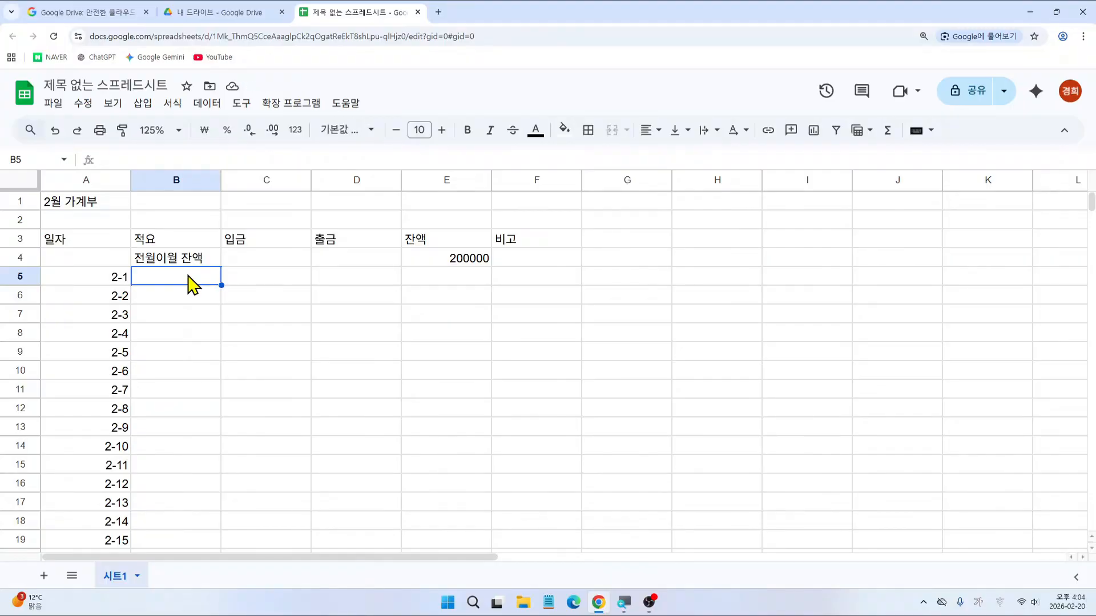
text(급여)
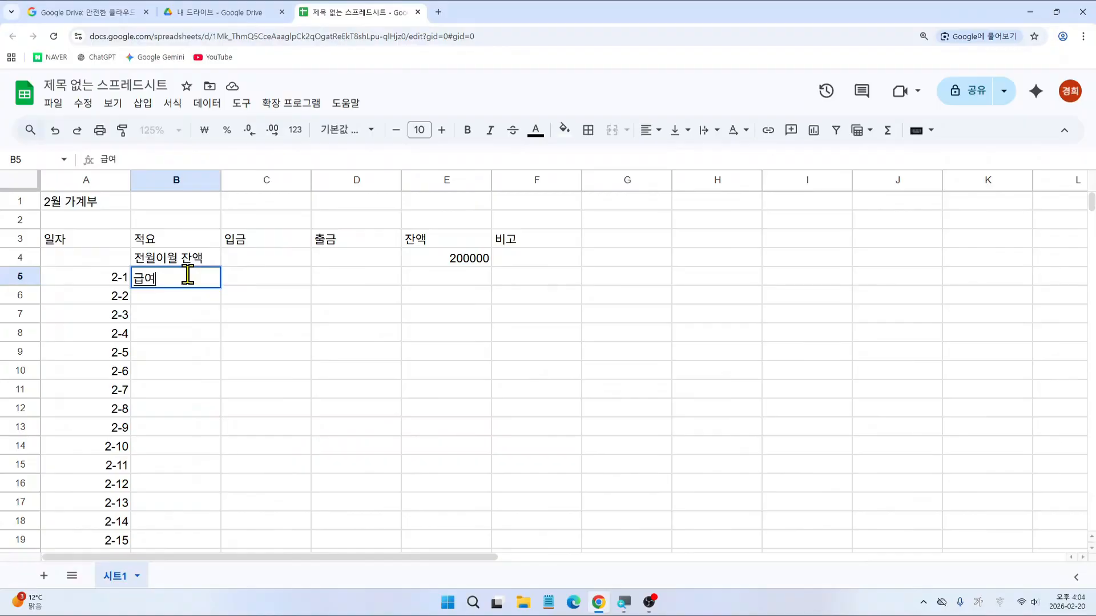
key(Tab)
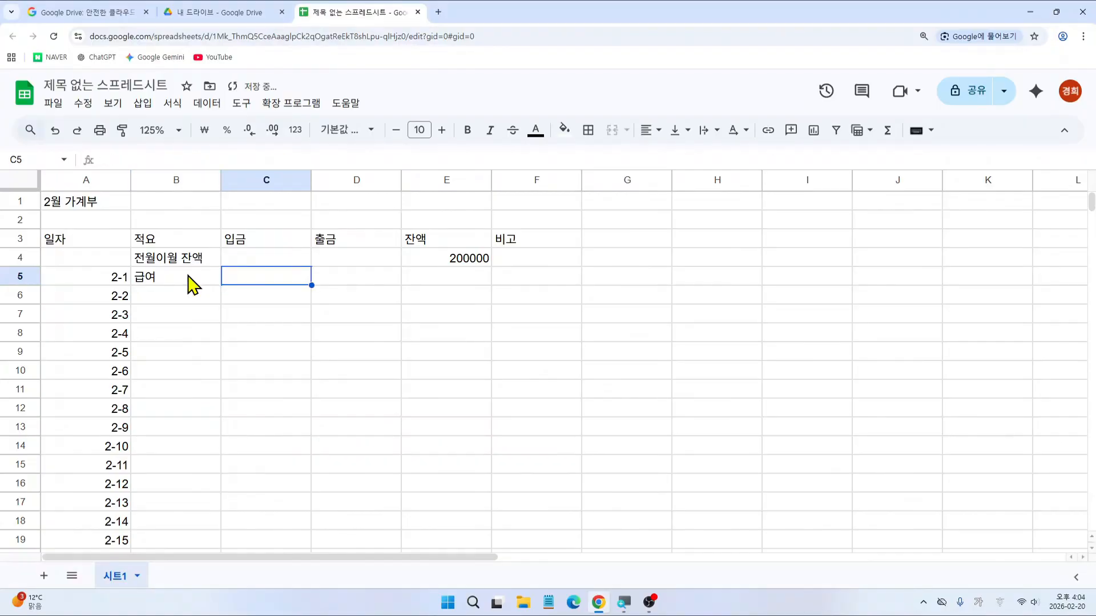
text(3000)
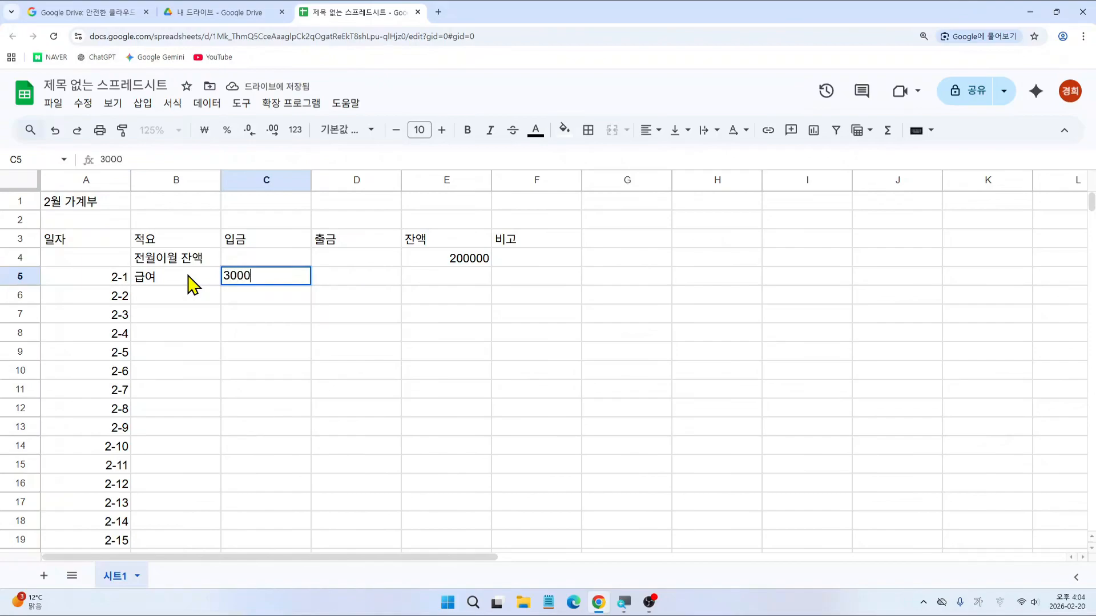
text(000)
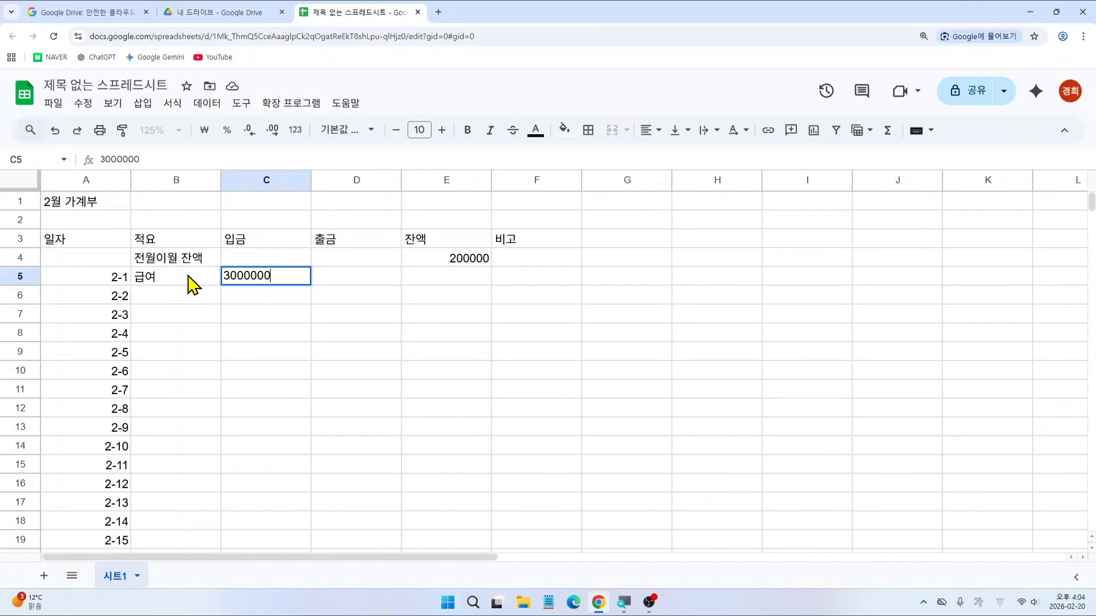
key(Return)
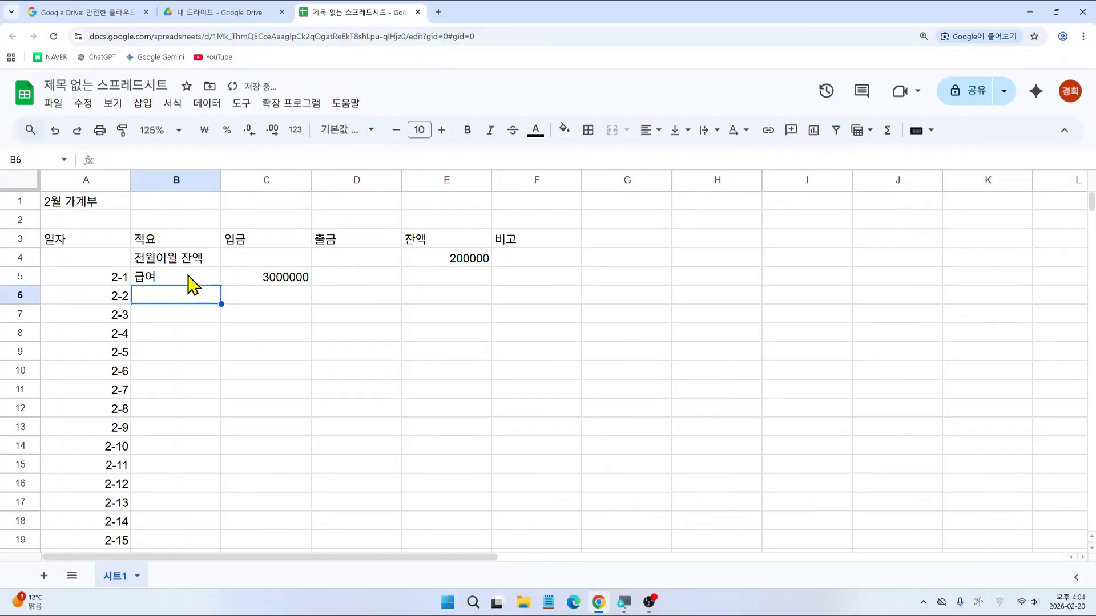
text(보험료)
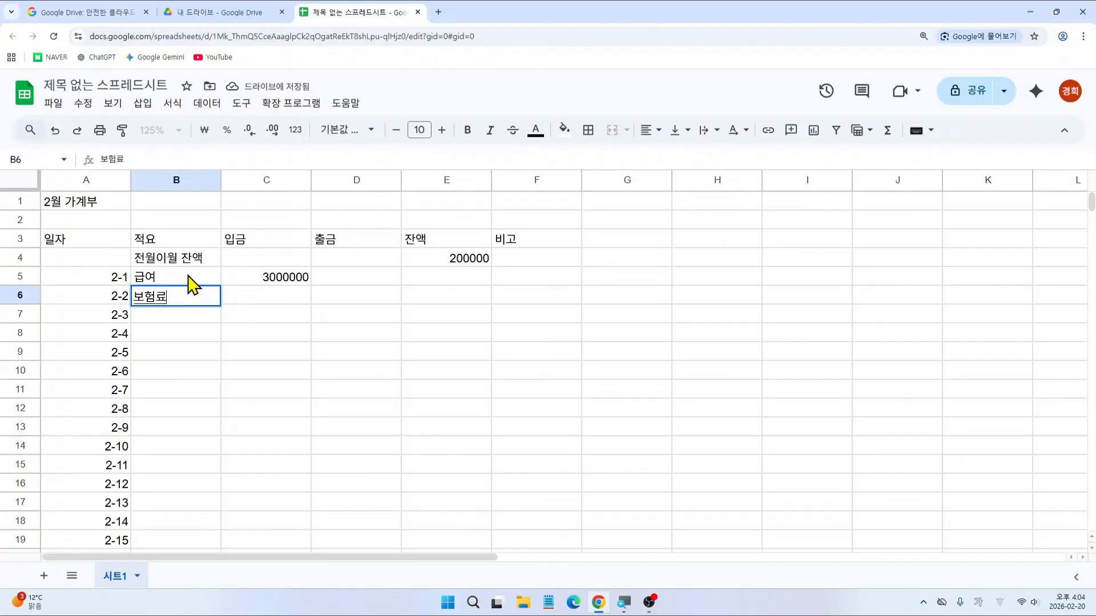
key(Tab)
key(Tab)
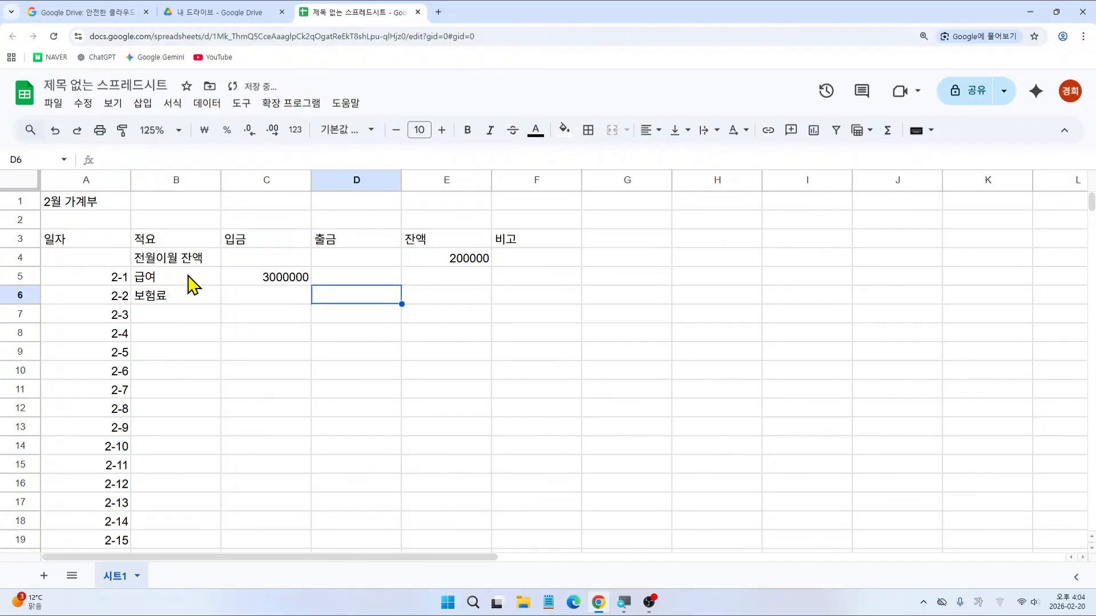
text(150)
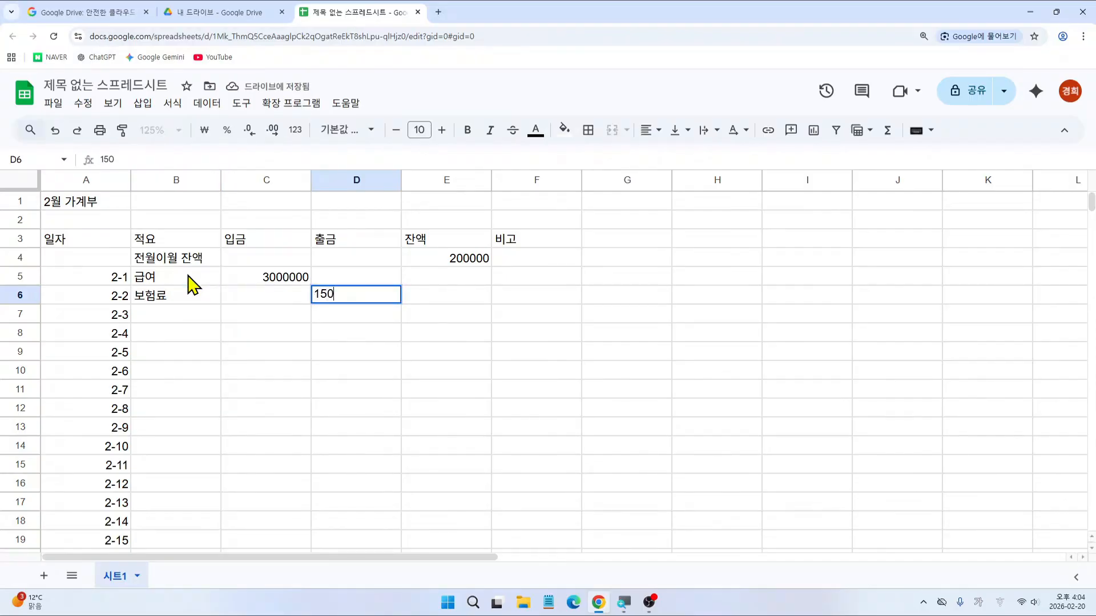
text(000)
key(Return)
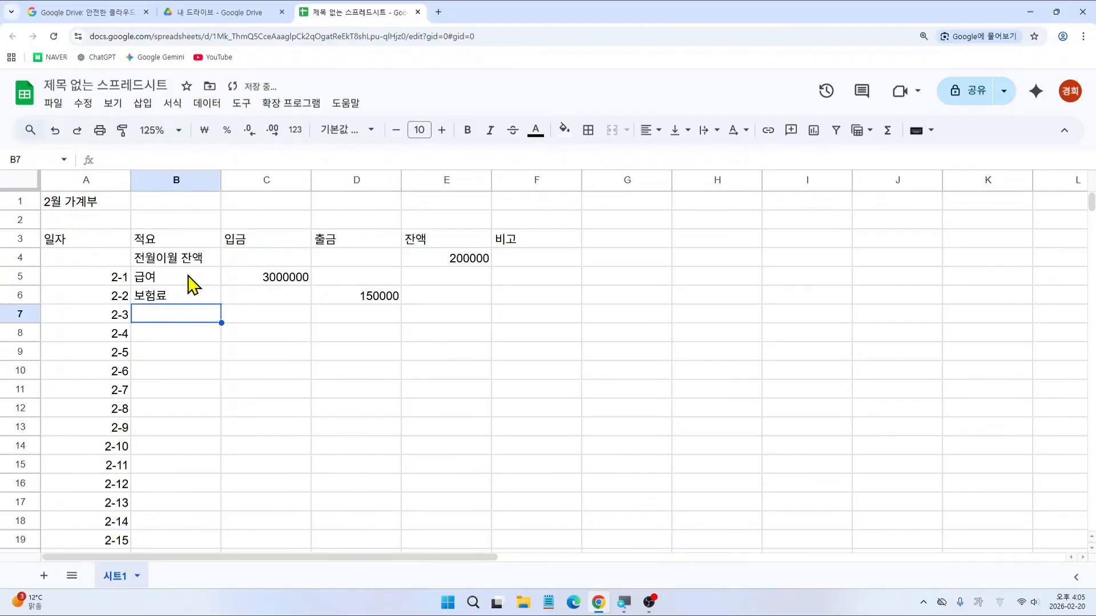
text(장보기)
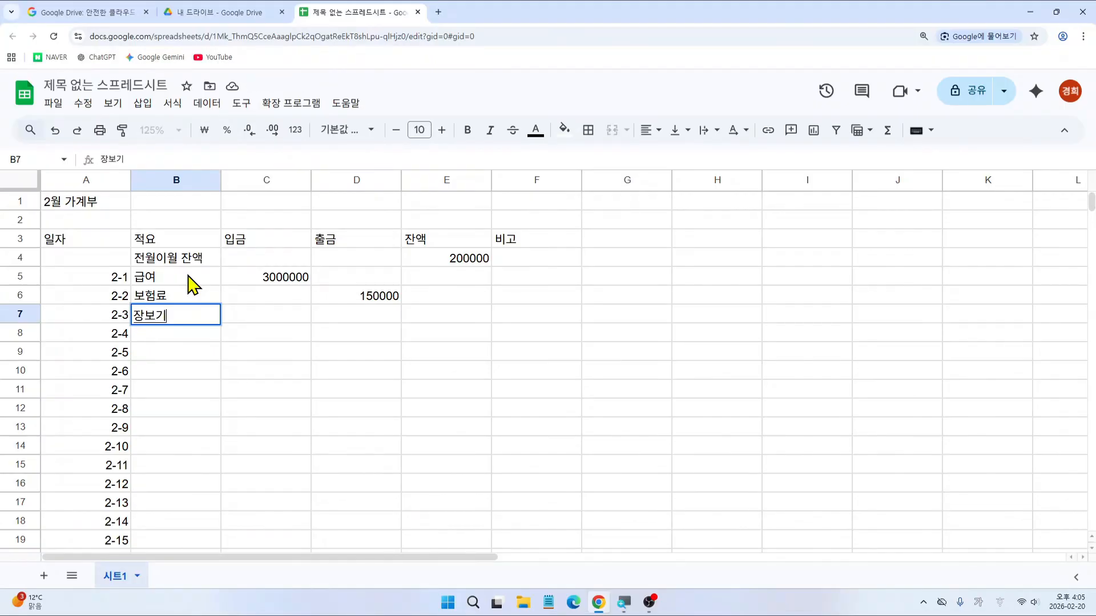
key(Tab)
key(Tab)
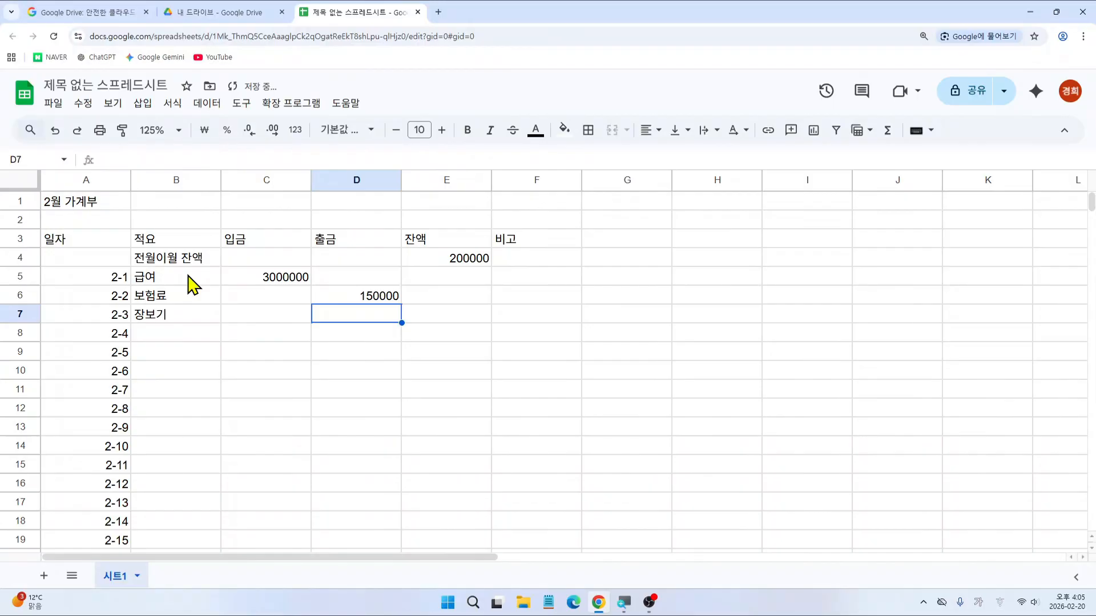
text(75000)
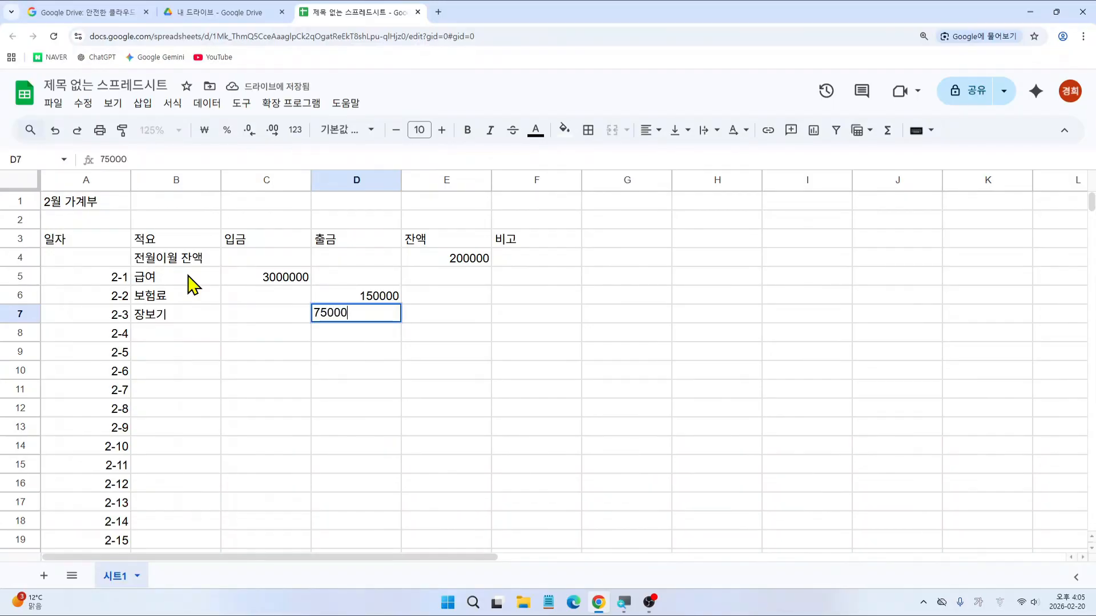
key(Return)
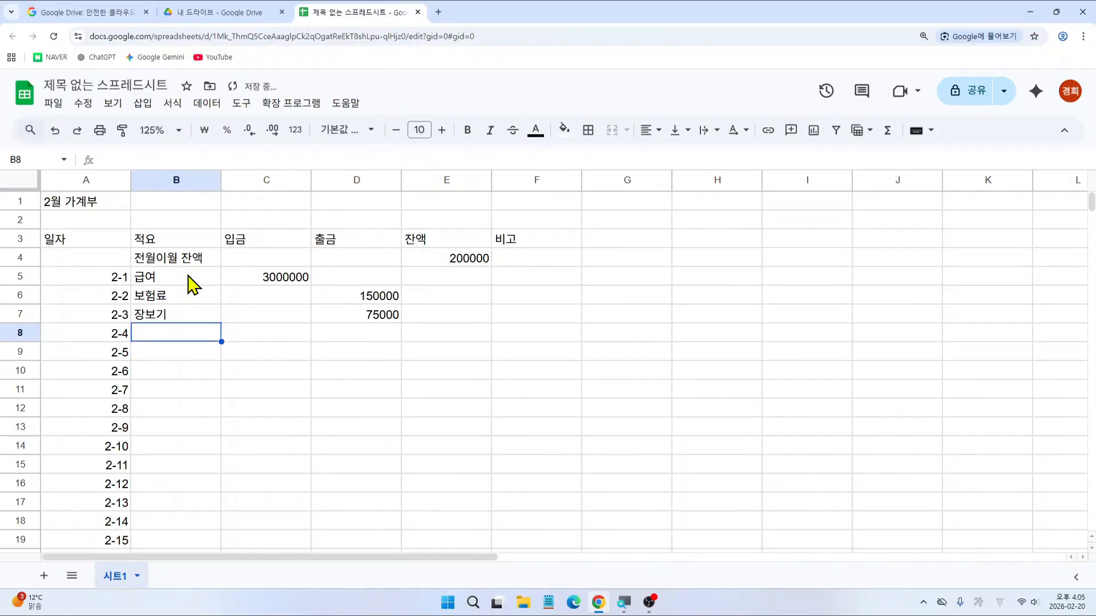
Step: Enter expenses 도서구입비 50000, 의료비 20000 and 교통비 62000 in rows 8–10
text(도서구입비)
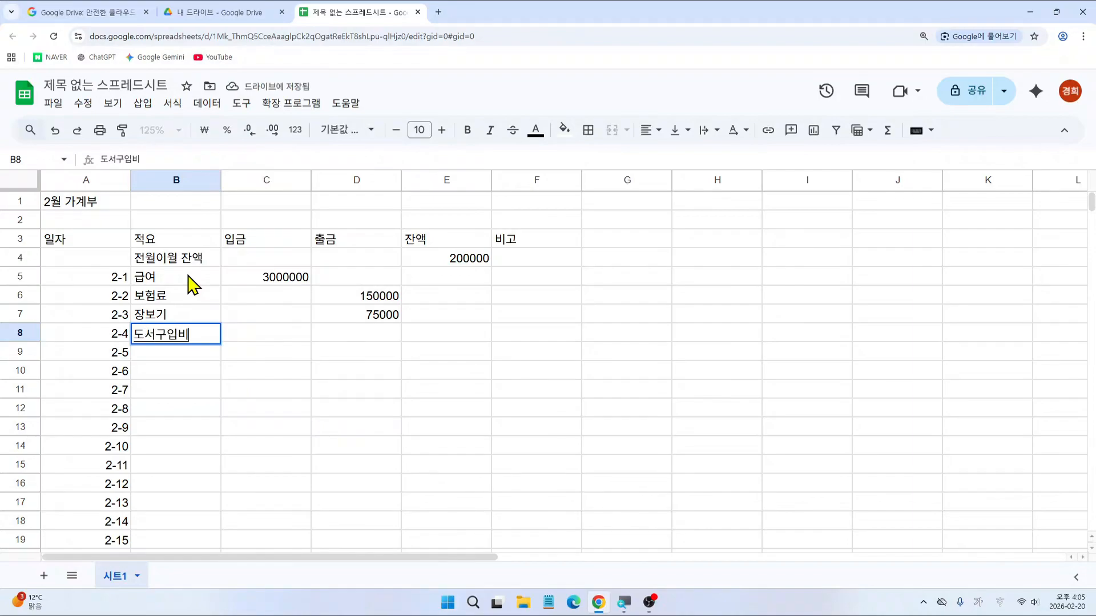
key(Tab)
key(Tab)
text(50000)
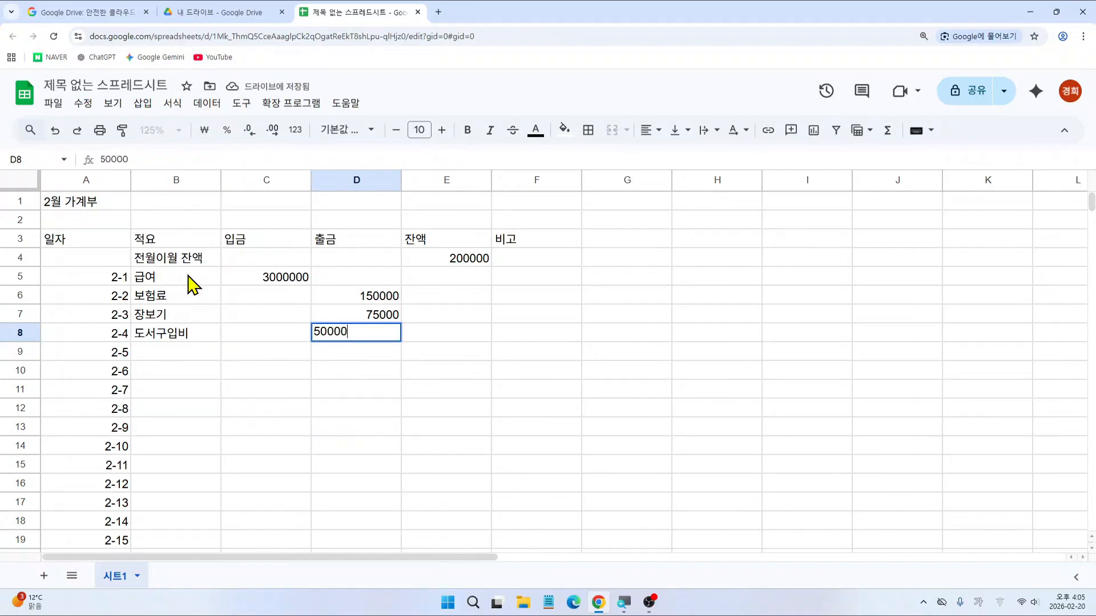
key(Return)
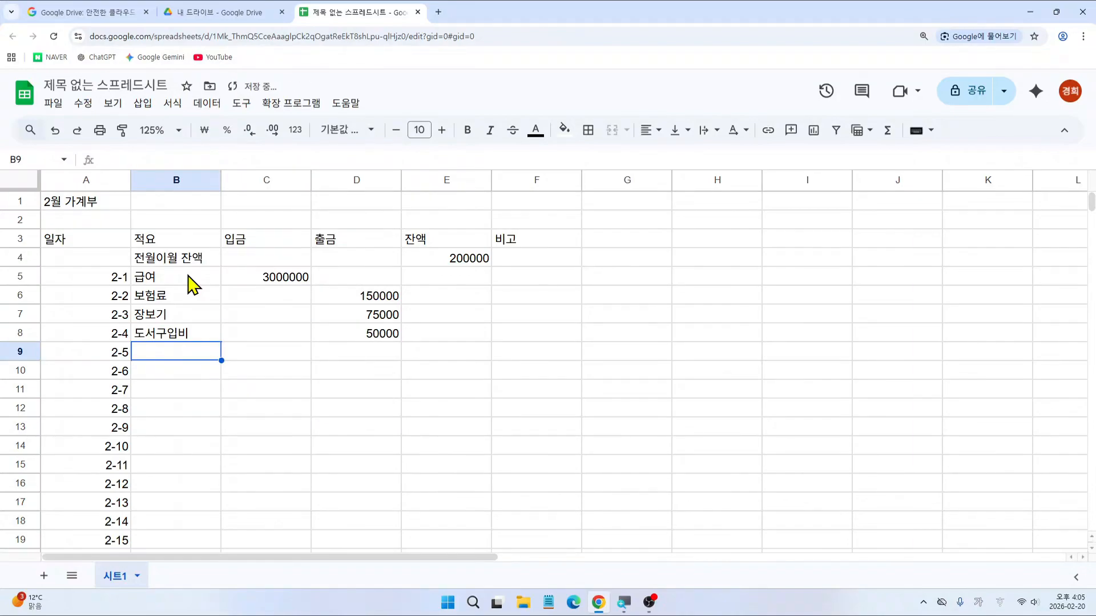
text(의료비)
key(Tab)
key(Tab)
text(2)
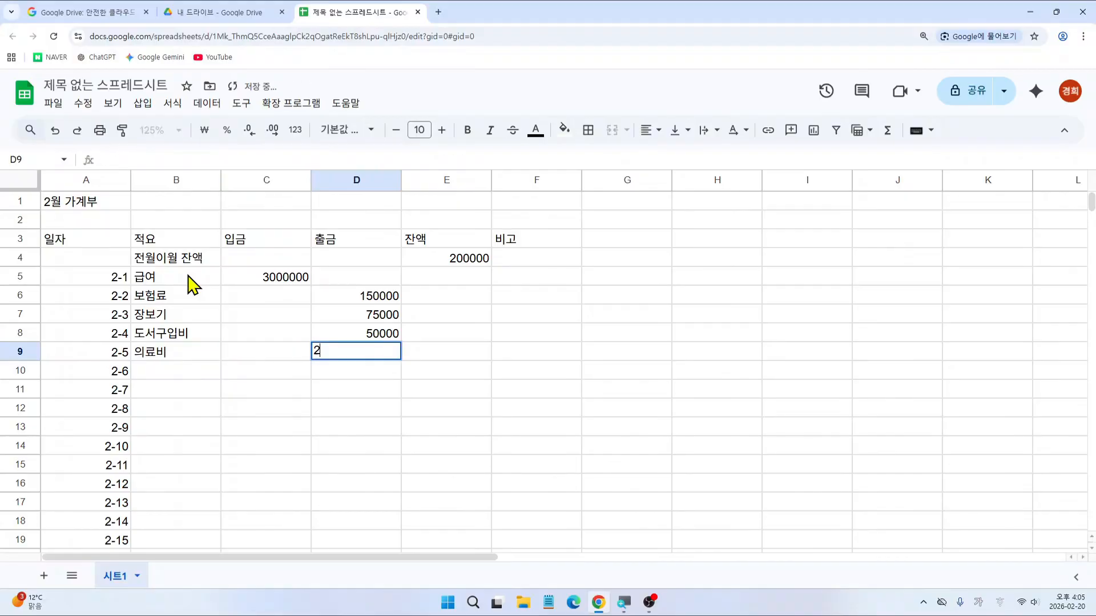
text(0000)
key(Return)
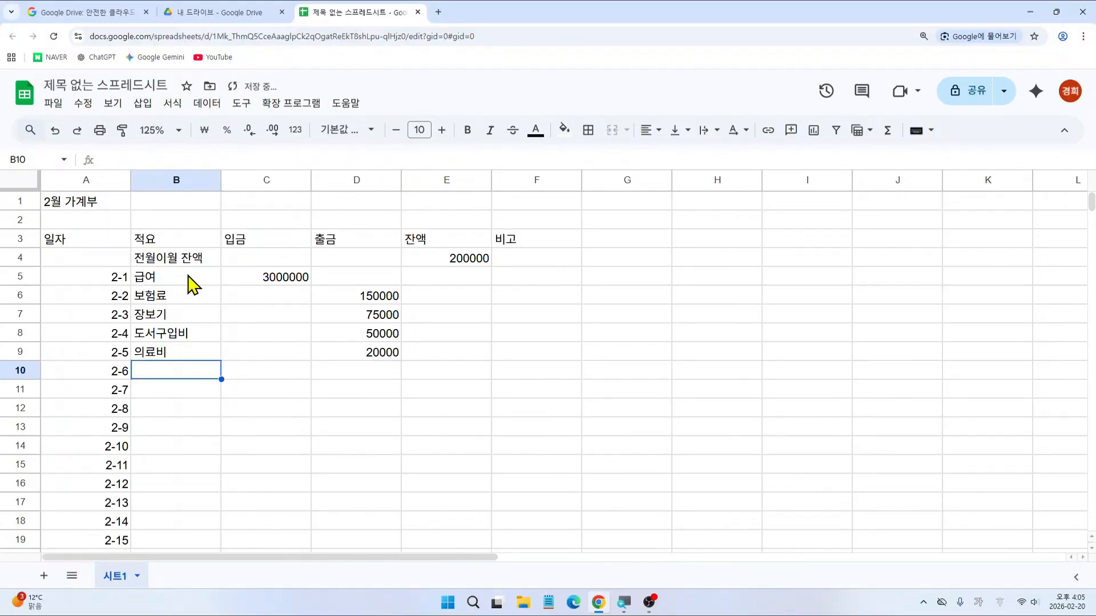
text(교통비)
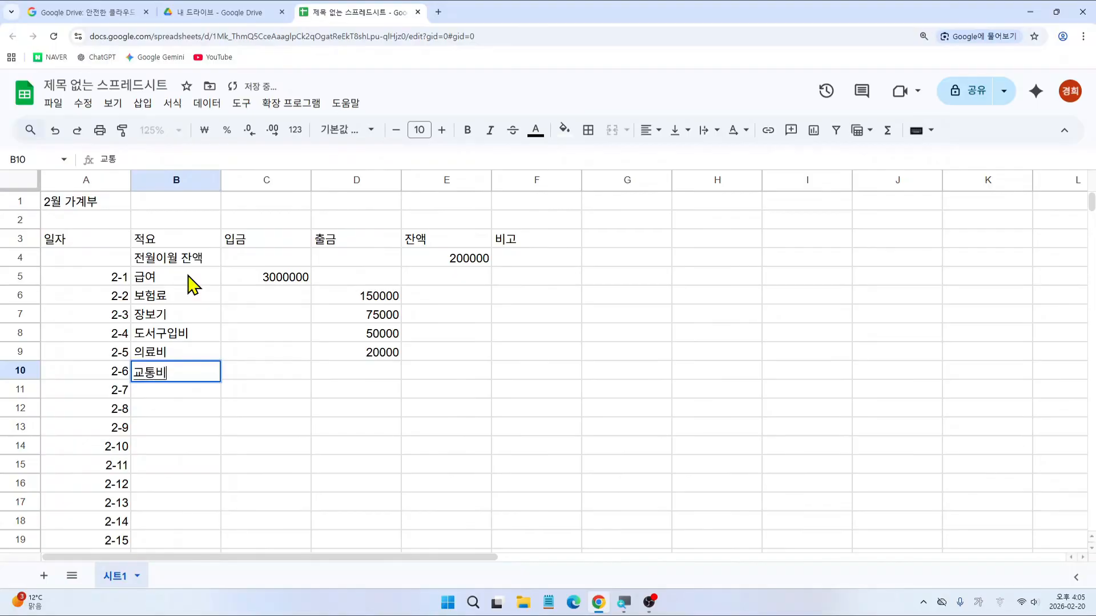
key(Tab)
key(Tab)
text(62000)
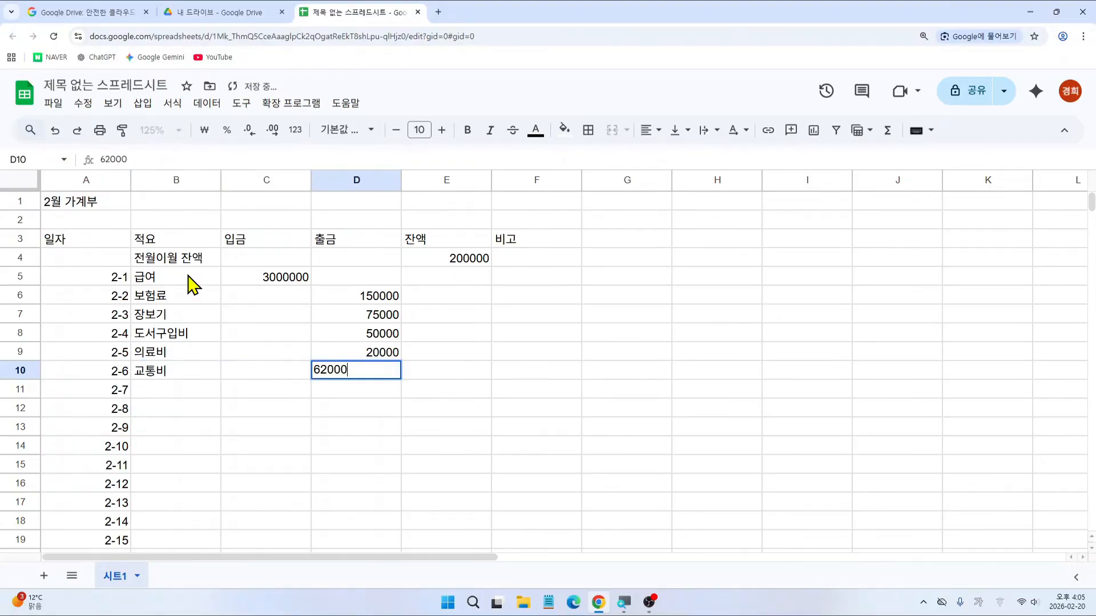
key(Return)
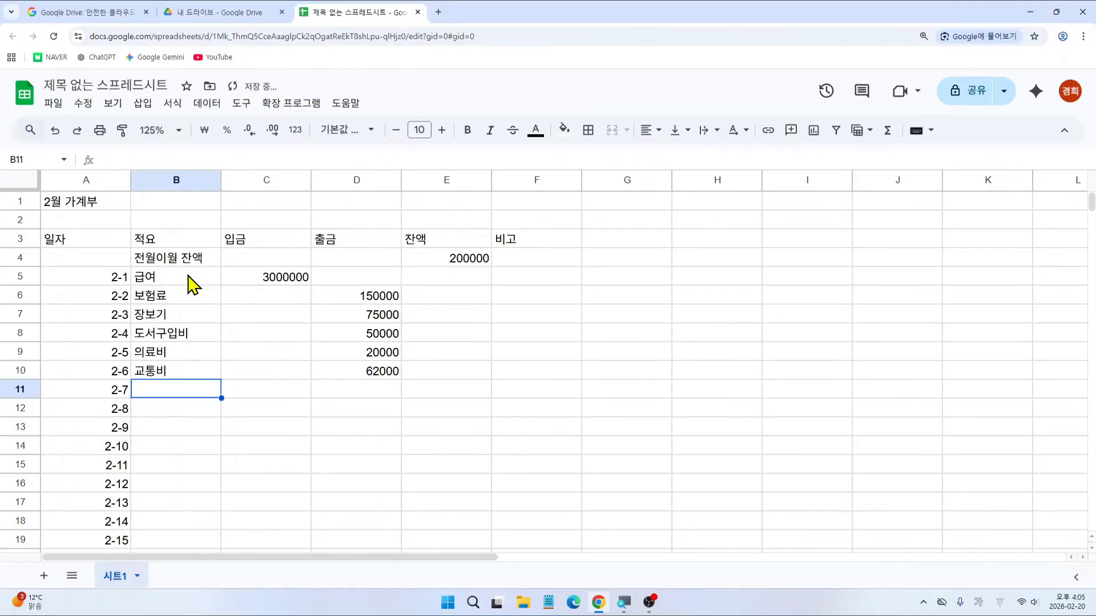
Step: Enter 예금만기 as 5000000 income and 예금 재예치 as 5000000 expense in rows 11–12
text(예금만기)
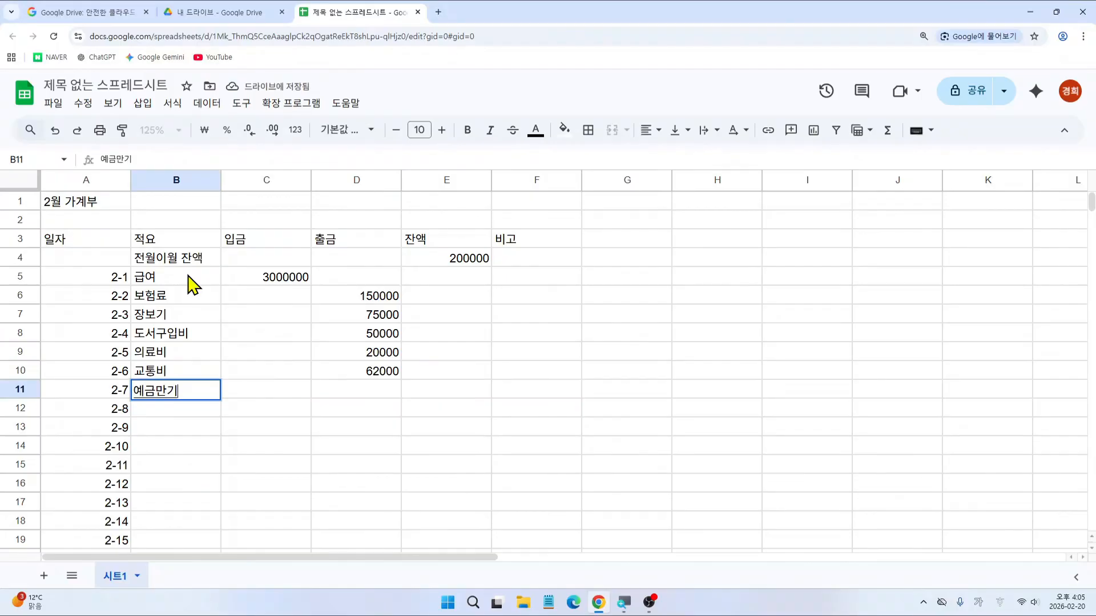
key(Tab)
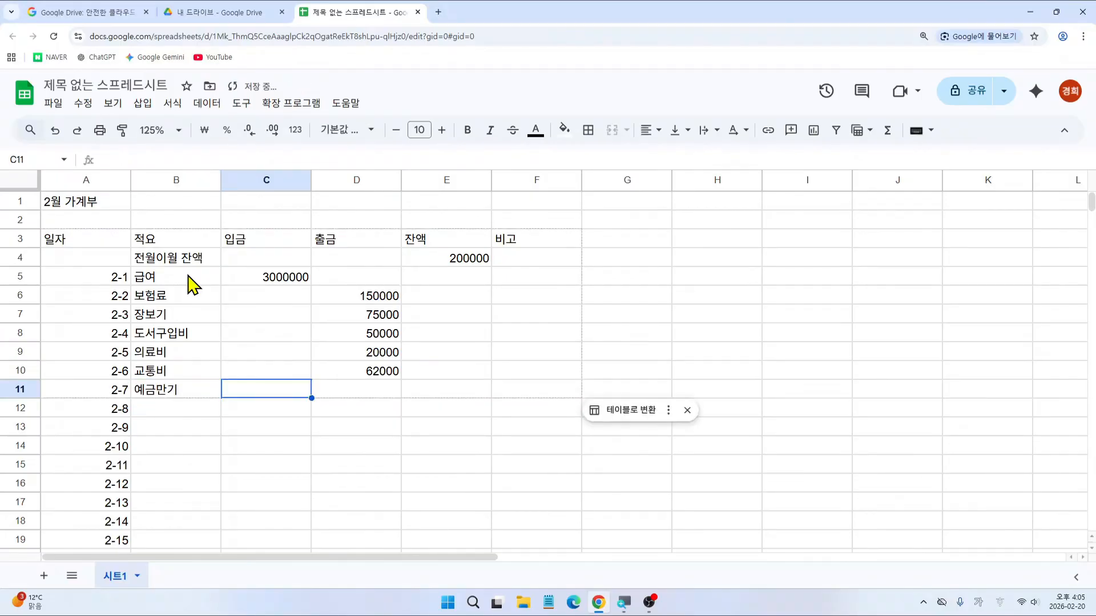
text(50000)
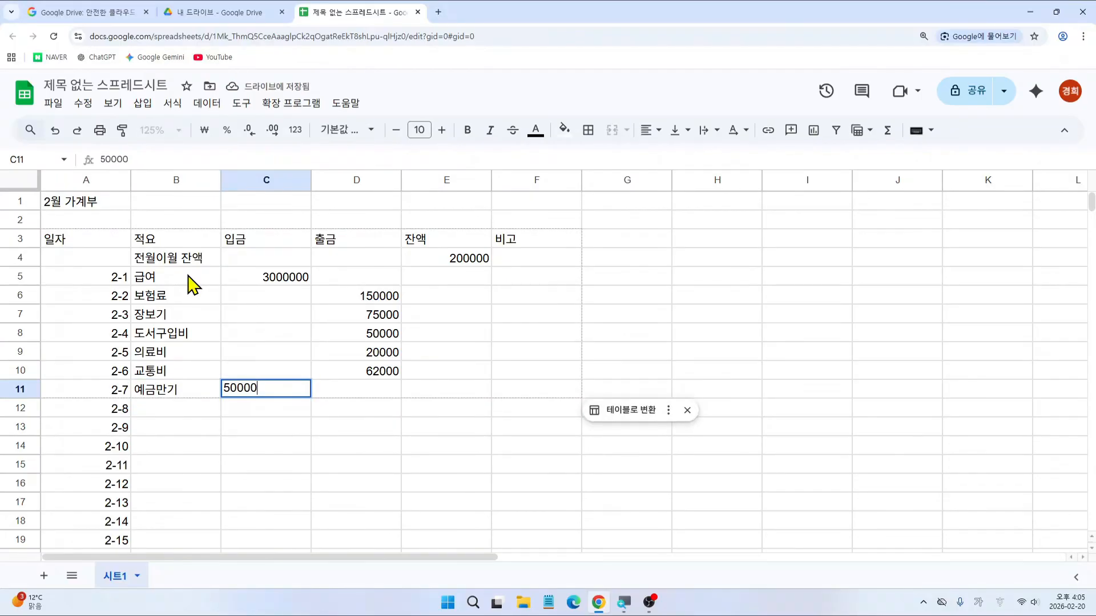
text(00)
key(Return)
text(예그)
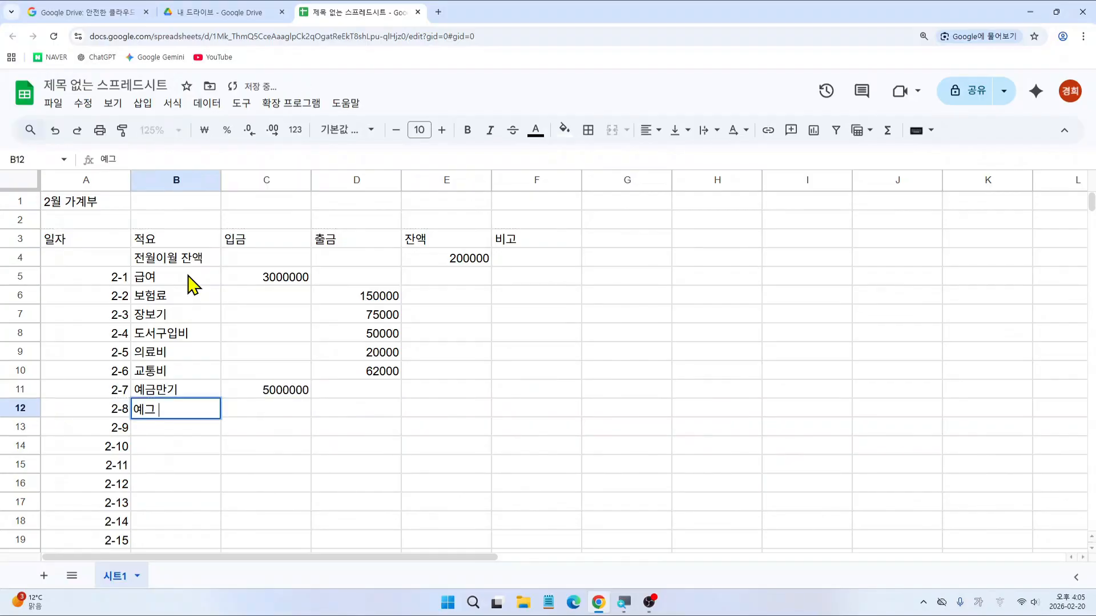
text(ㅁ 잼)
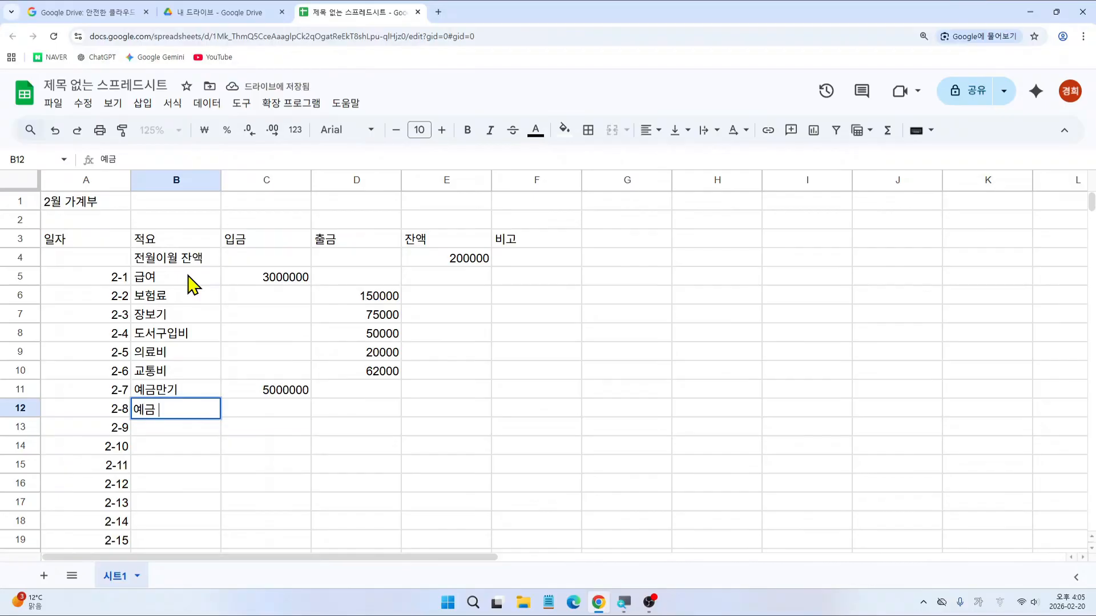
text(예치)
key(Tab)
key(Tab)
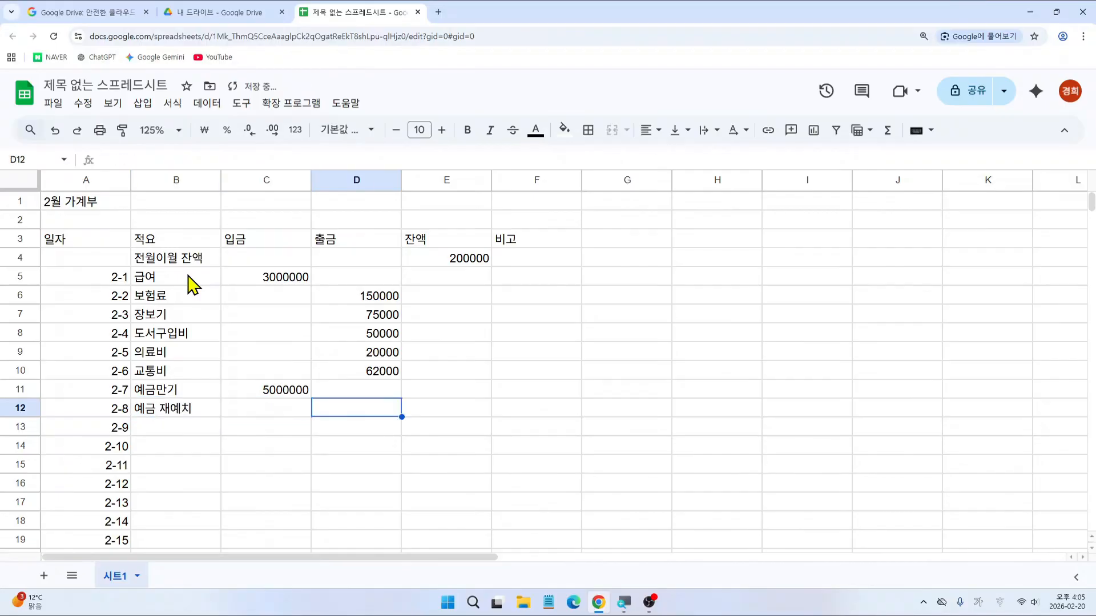
text(5000000)
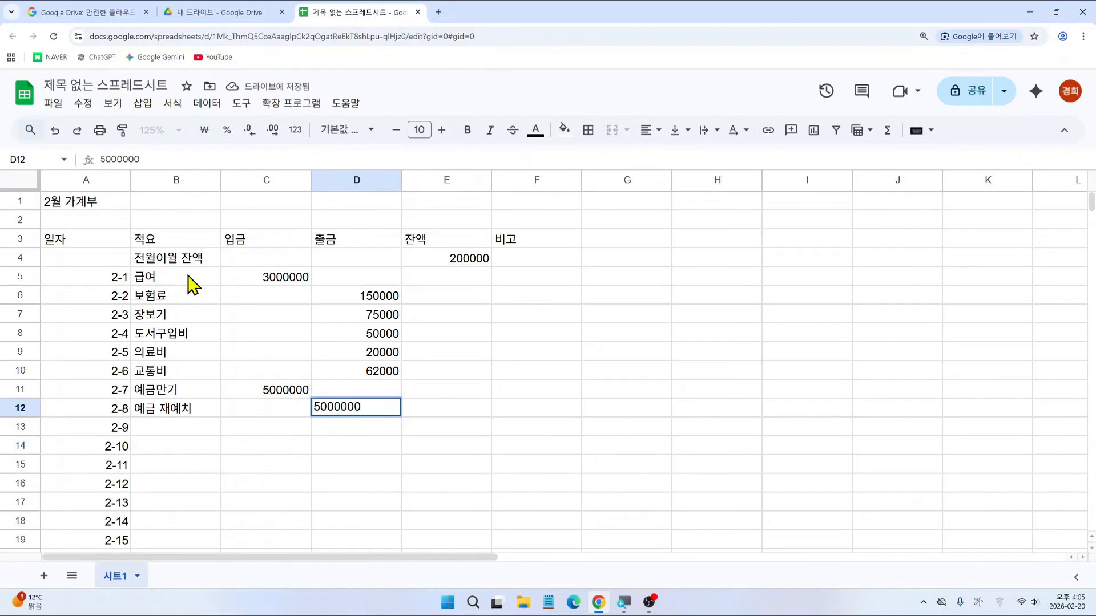
key(Return)
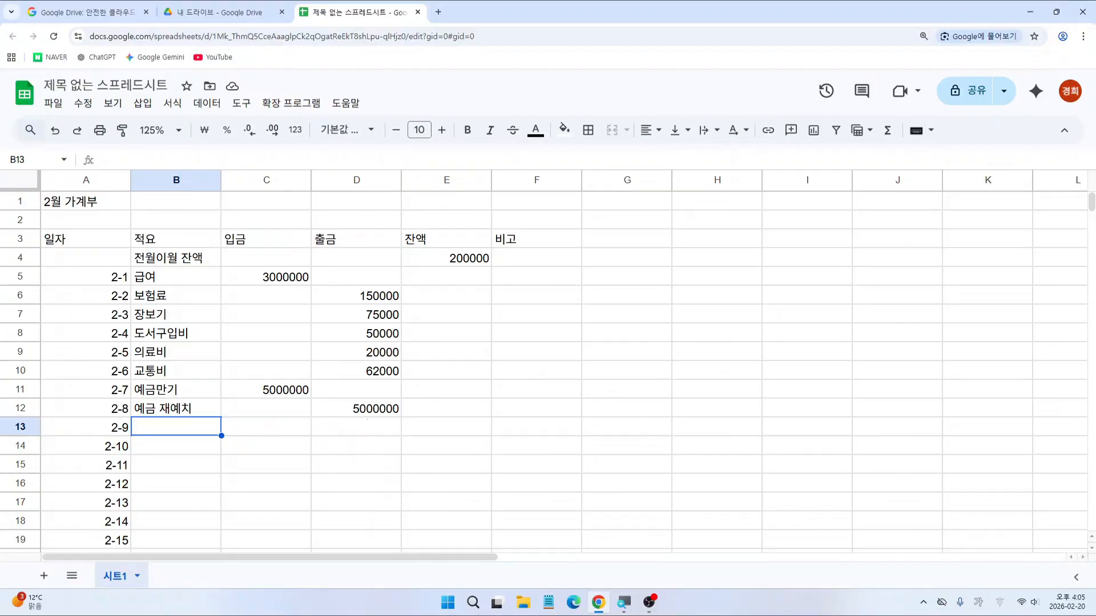
Step: Apply All borders to the account table range A3:F32
mouse_move(521, 412)
mouse_down()
mouse_move(467, 351)
mouse_move(526, 399)
mouse_move(521, 414)
mouse_up()
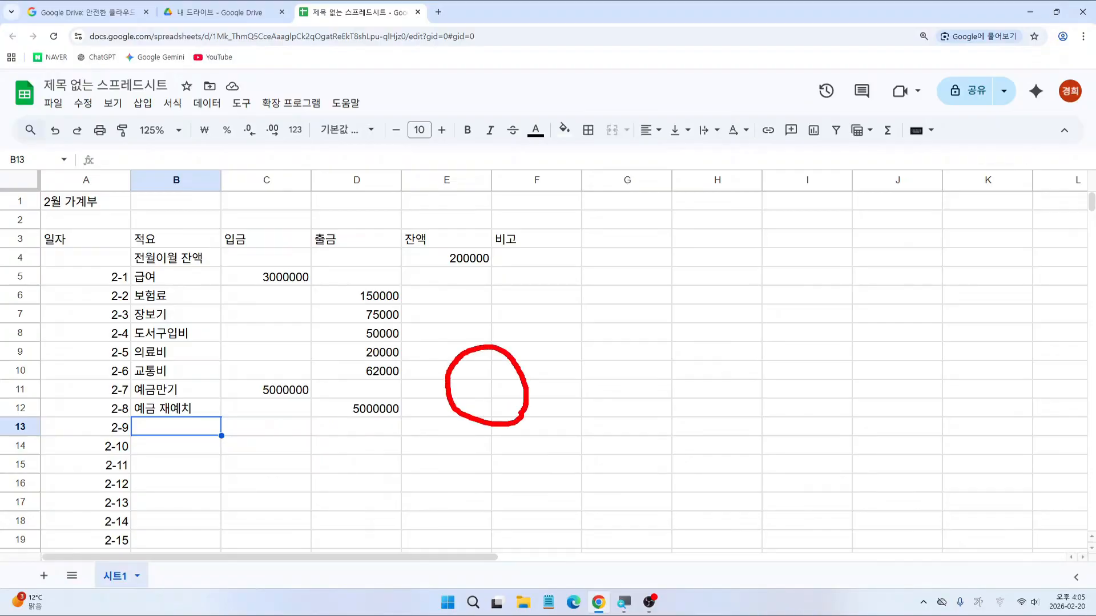
key(Escape)
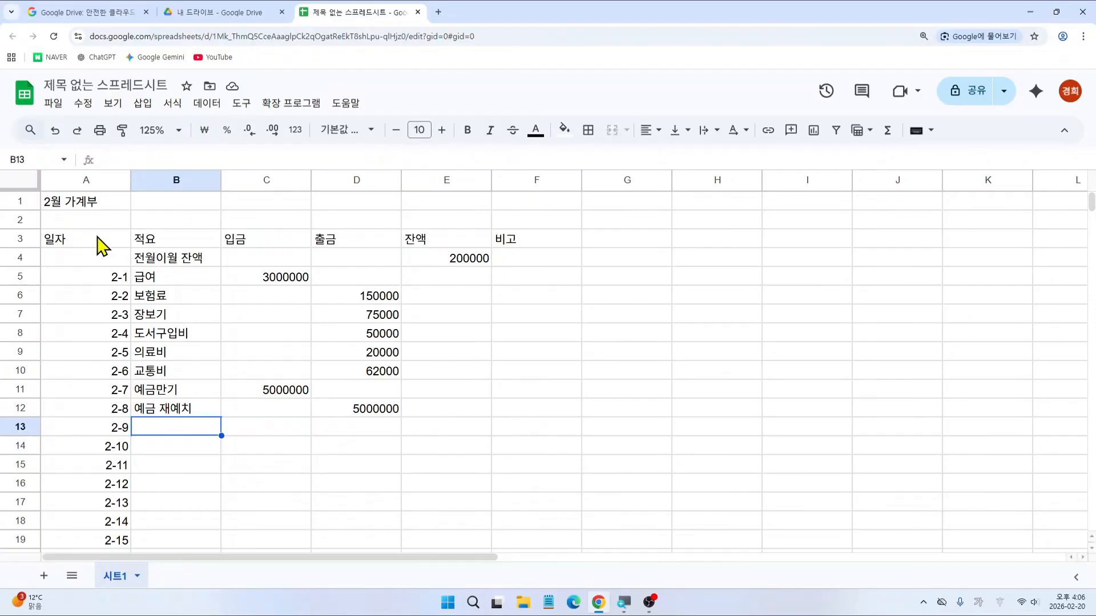
key(ctrl+2)
mouse_move(43, 228)
mouse_down()
mouse_move(403, 384)
mouse_move(583, 562)
mouse_up()
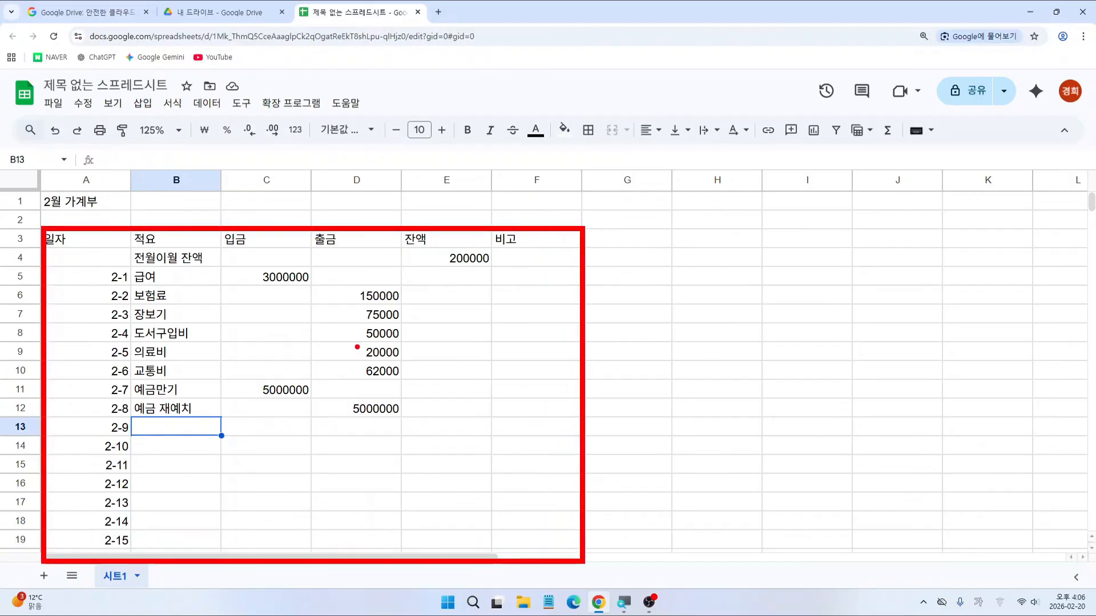
key(Escape)
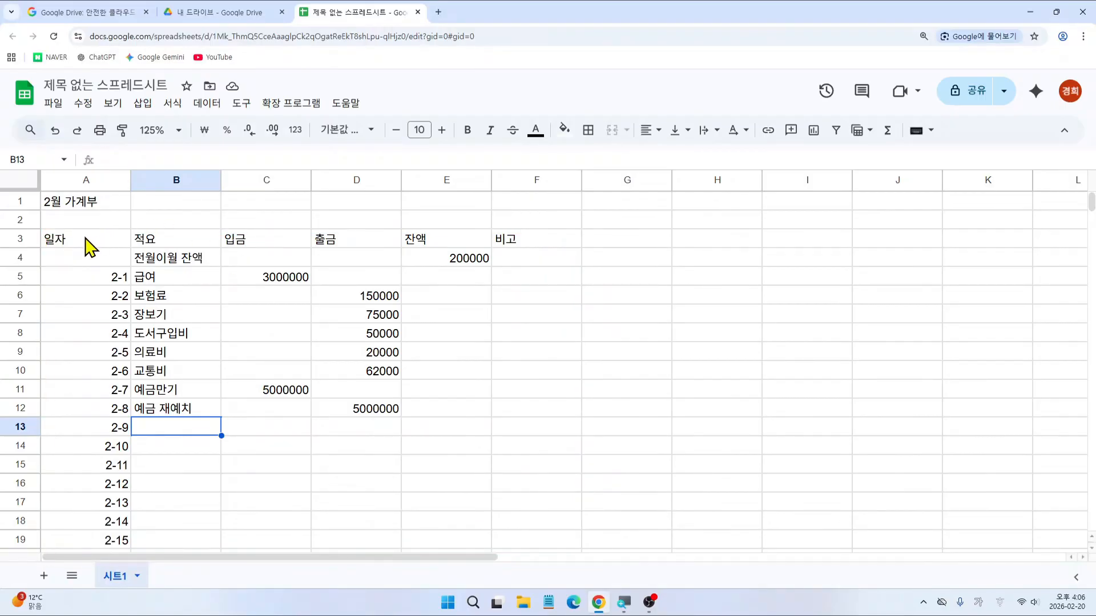
click(85, 244)
drag(86, 239, 537, 473)
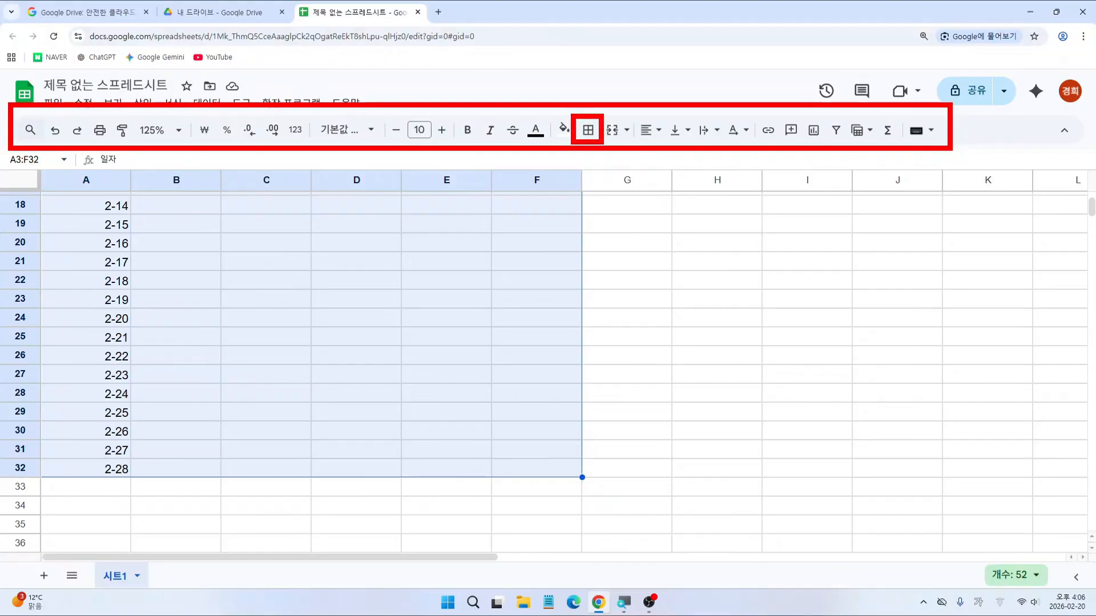
click(589, 134)
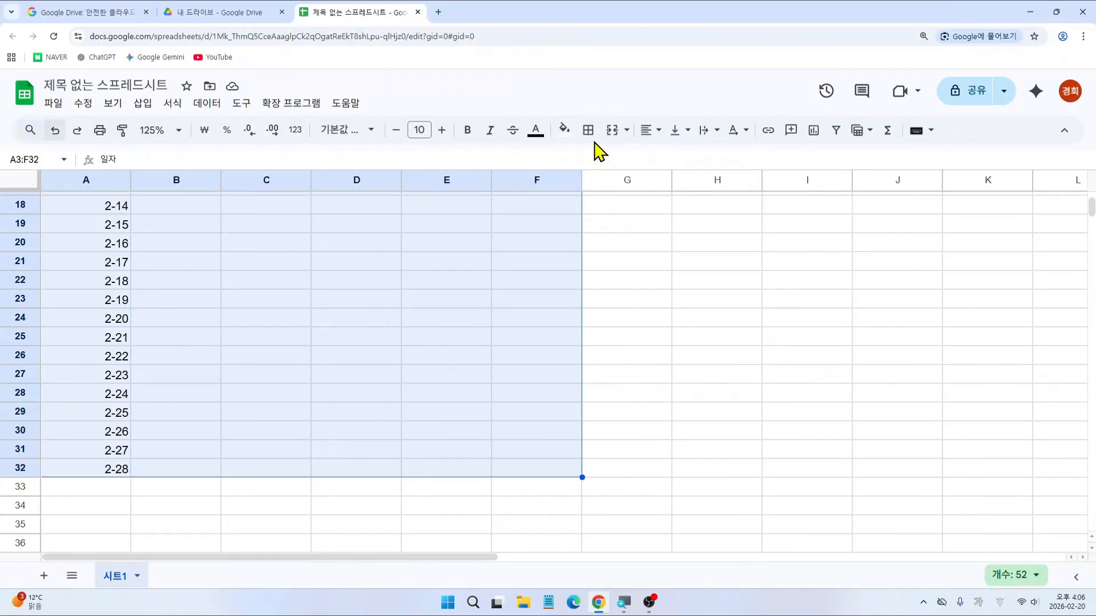
click(588, 130)
click(596, 160)
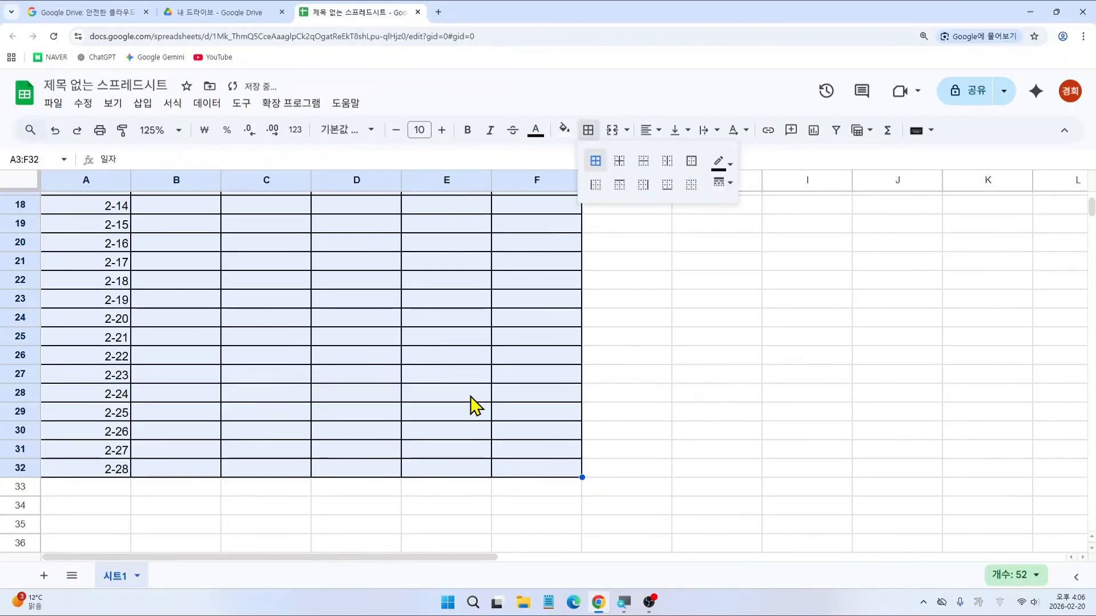
scroll(482, 409, up, 6)
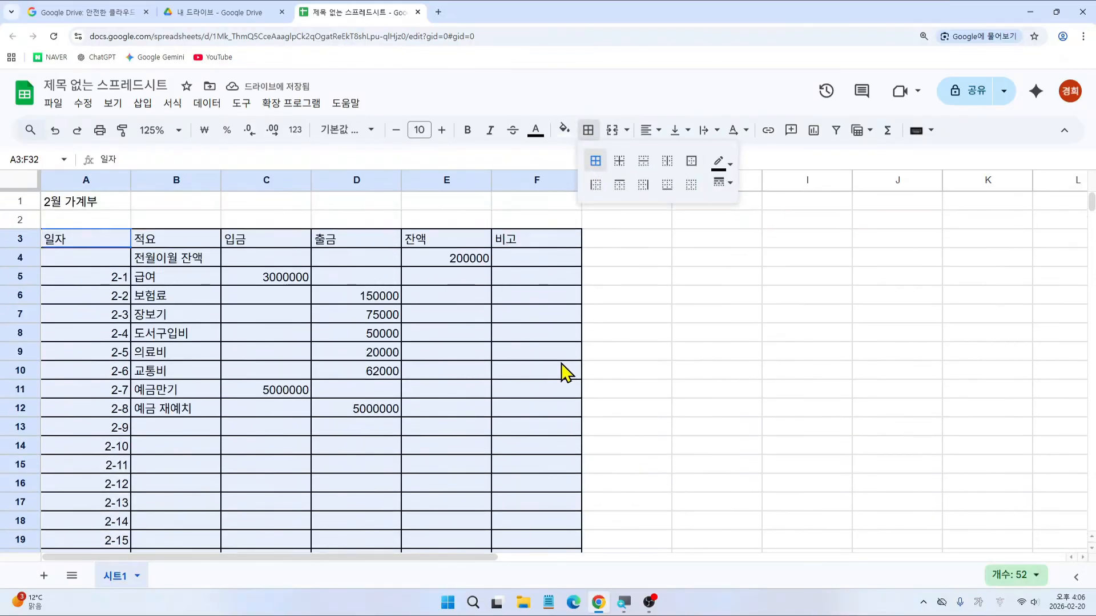
click(617, 320)
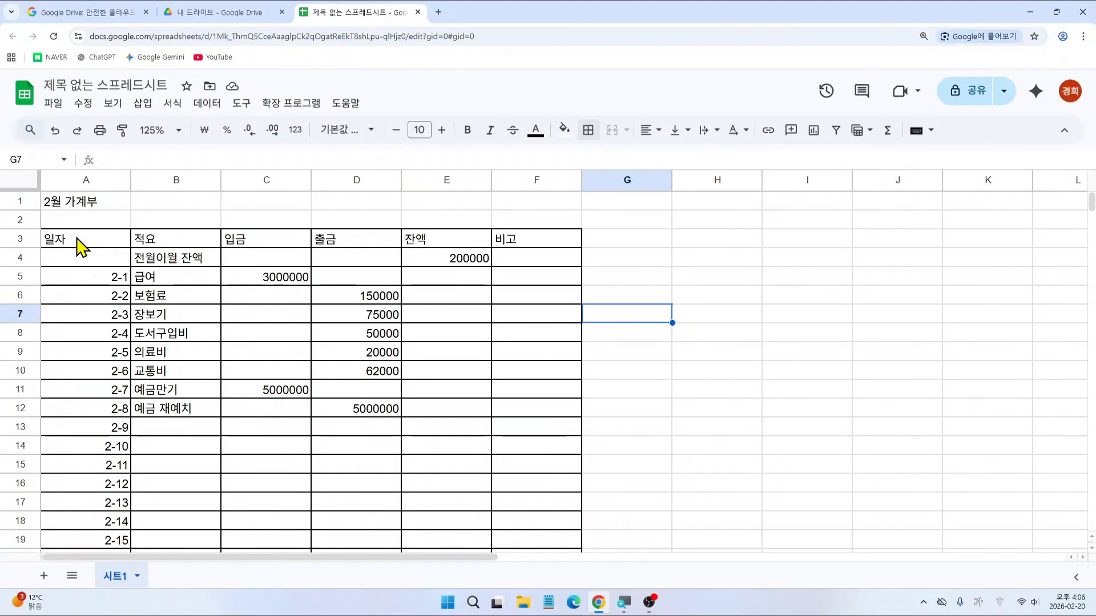
Step: Center-align the contents of all cells in A3:F32
drag(80, 245, 531, 454)
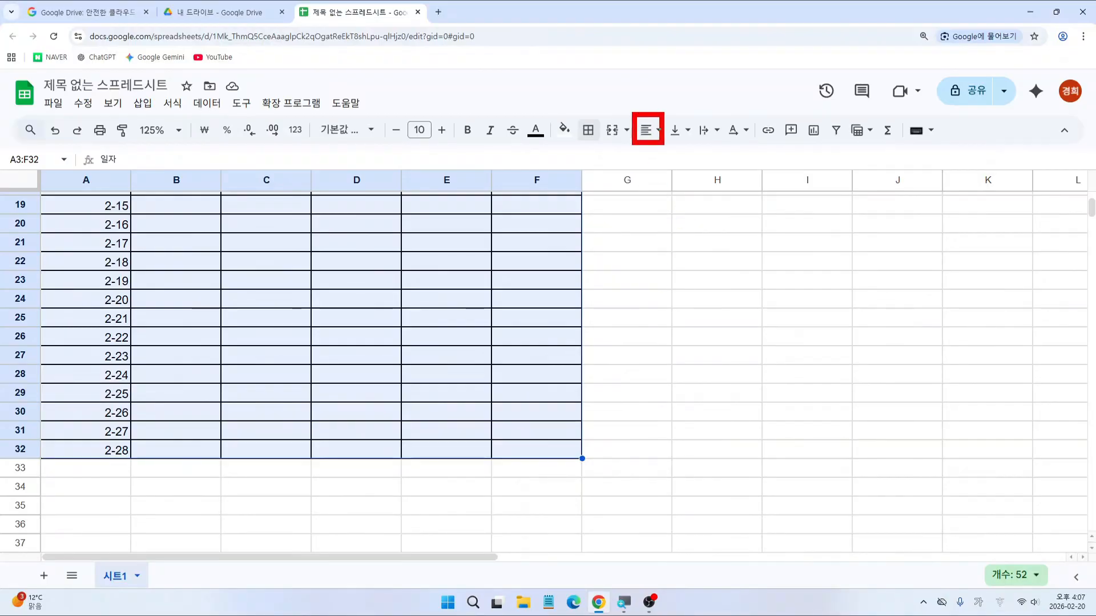
click(649, 130)
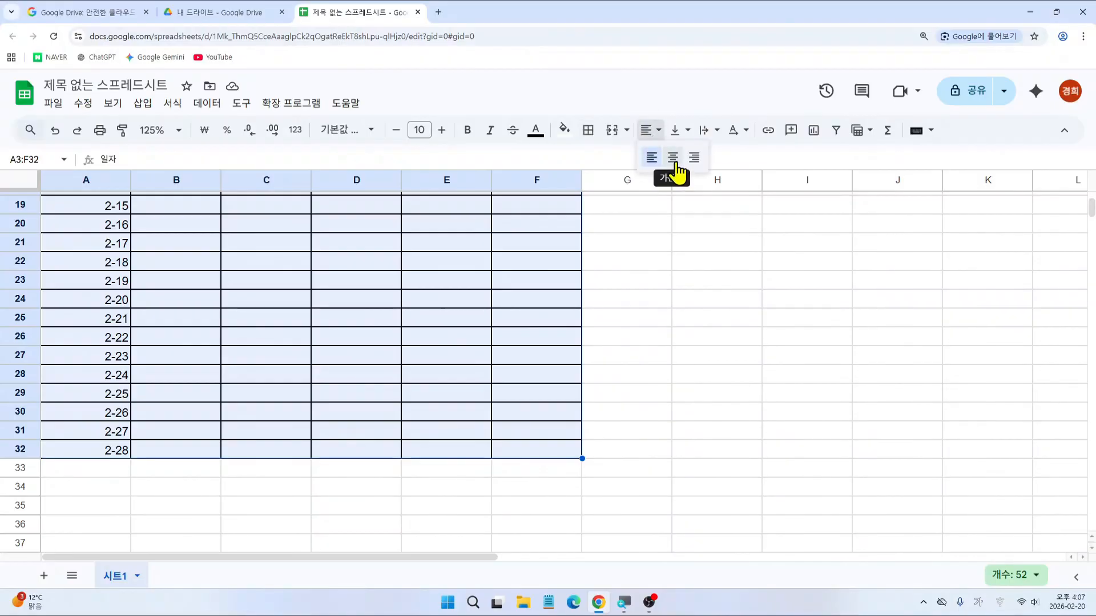
click(674, 157)
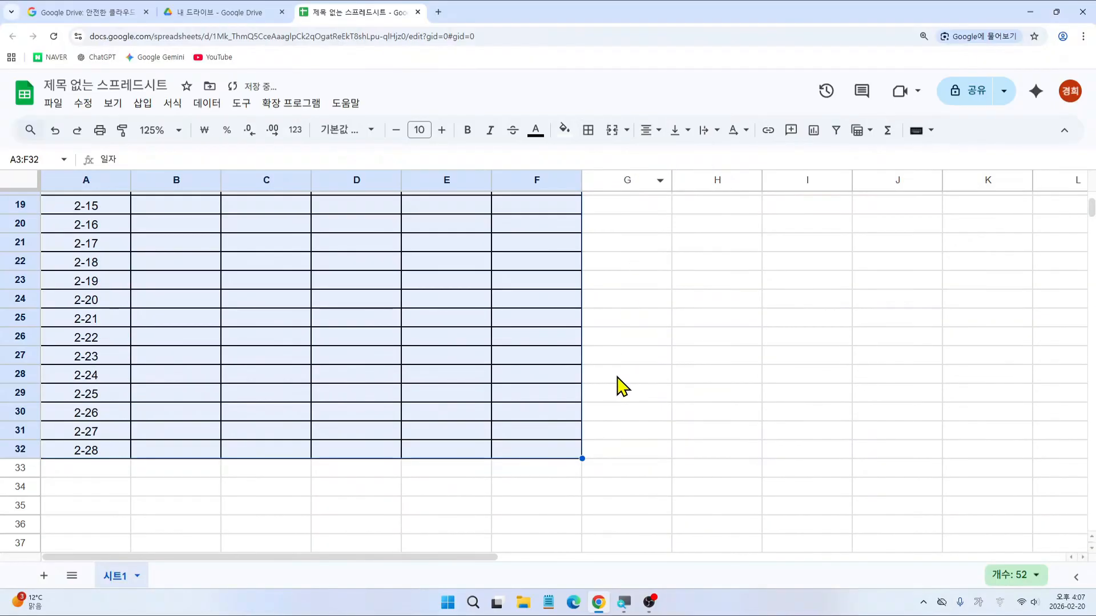
scroll(620, 387, up, 6)
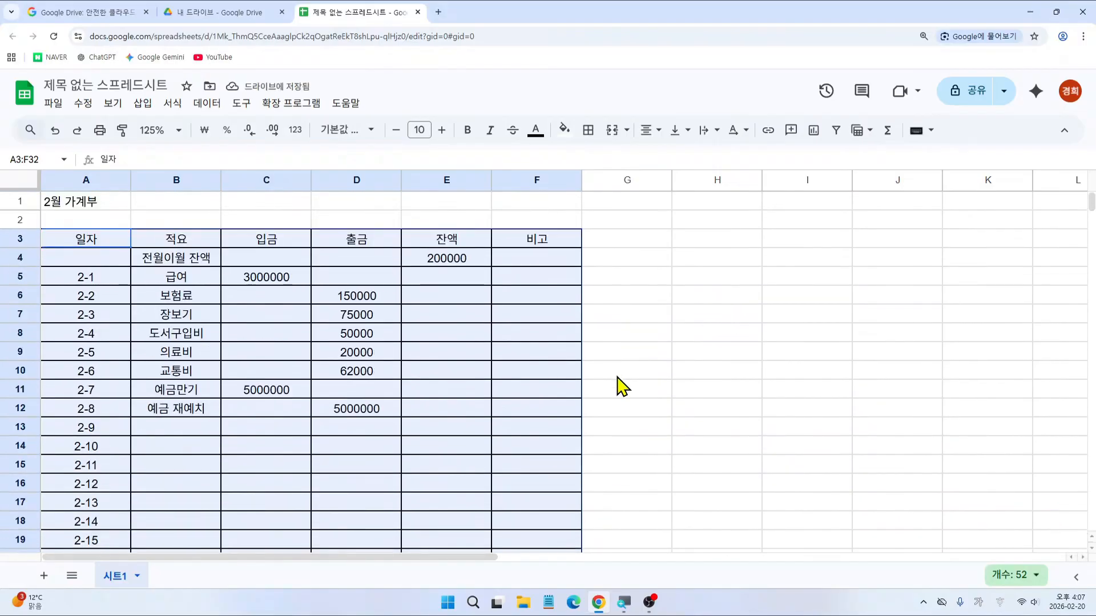
click(691, 302)
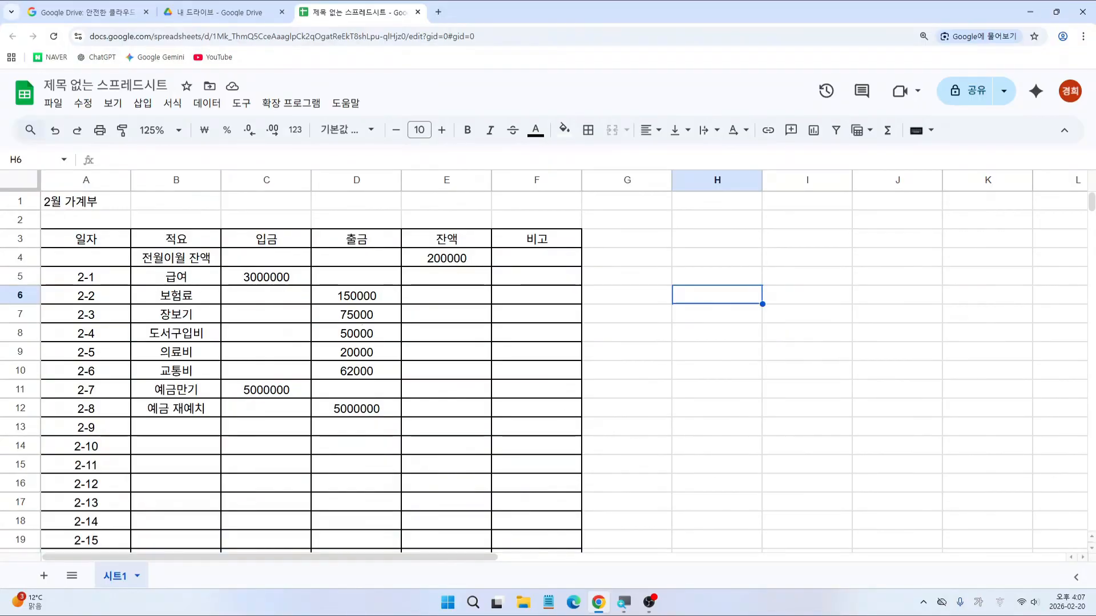
mouse_move(220, 247)
mouse_down()
mouse_move(437, 456)
mouse_move(490, 556)
mouse_up()
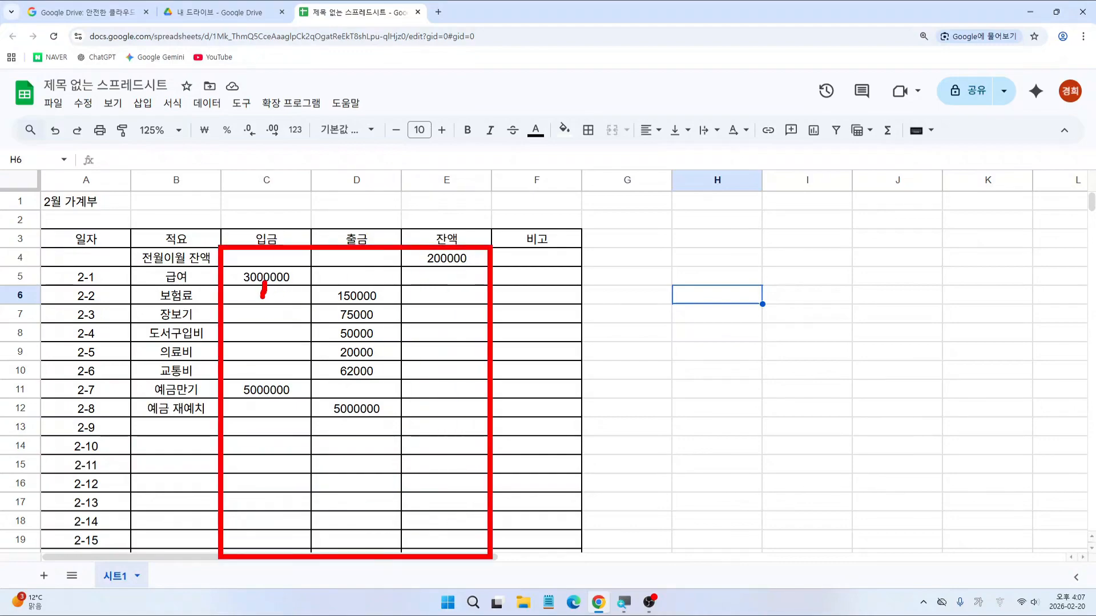
Step: Select the amount cells C4:E32 and browse the Format > Number options
drag(265, 391, 260, 398)
click(268, 262)
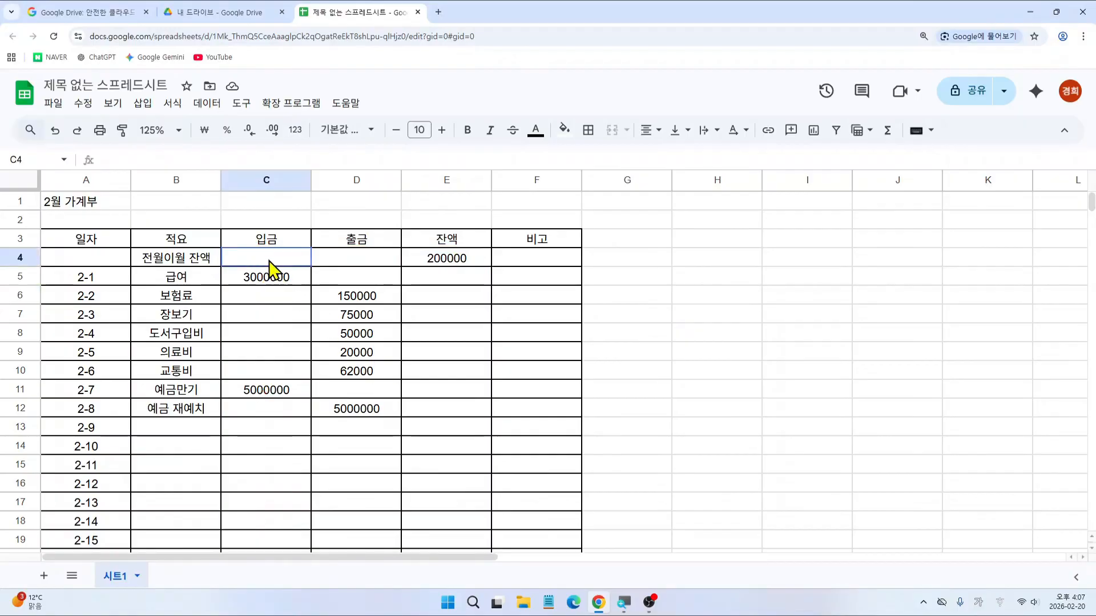
drag(268, 261, 455, 335)
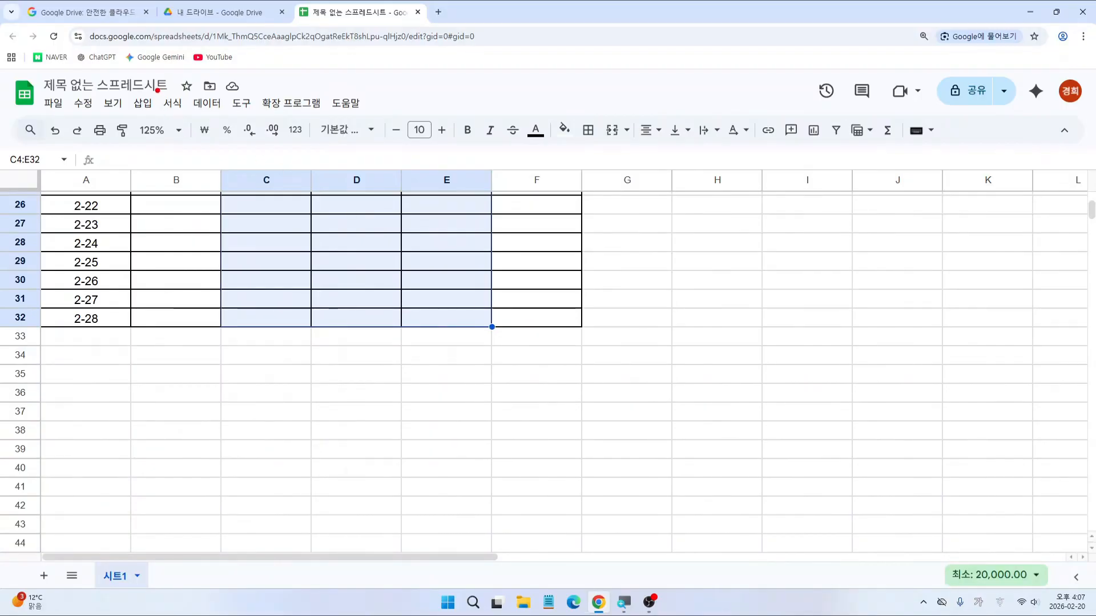
drag(157, 90, 197, 114)
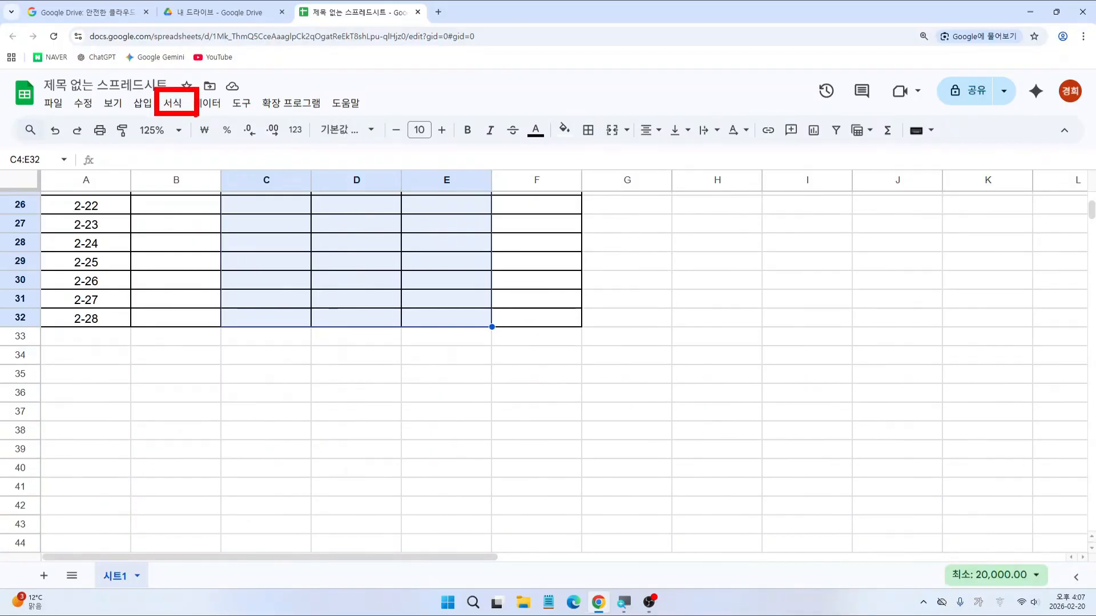
click(172, 103)
mouse_move(194, 165)
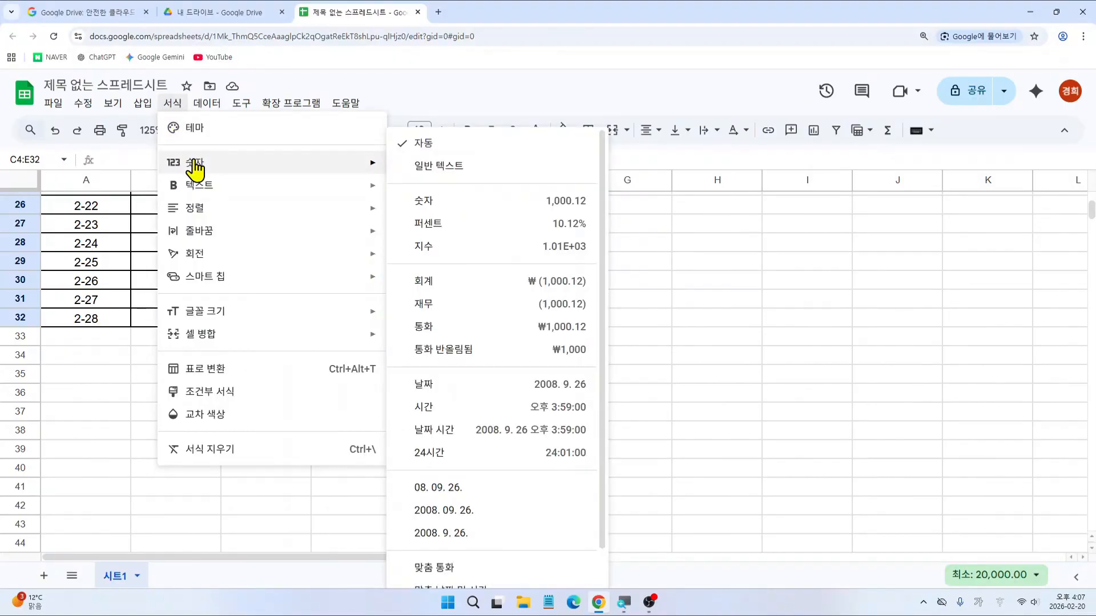
mouse_move(153, 87)
mouse_down()
mouse_move(199, 121)
mouse_move(217, 173)
mouse_up()
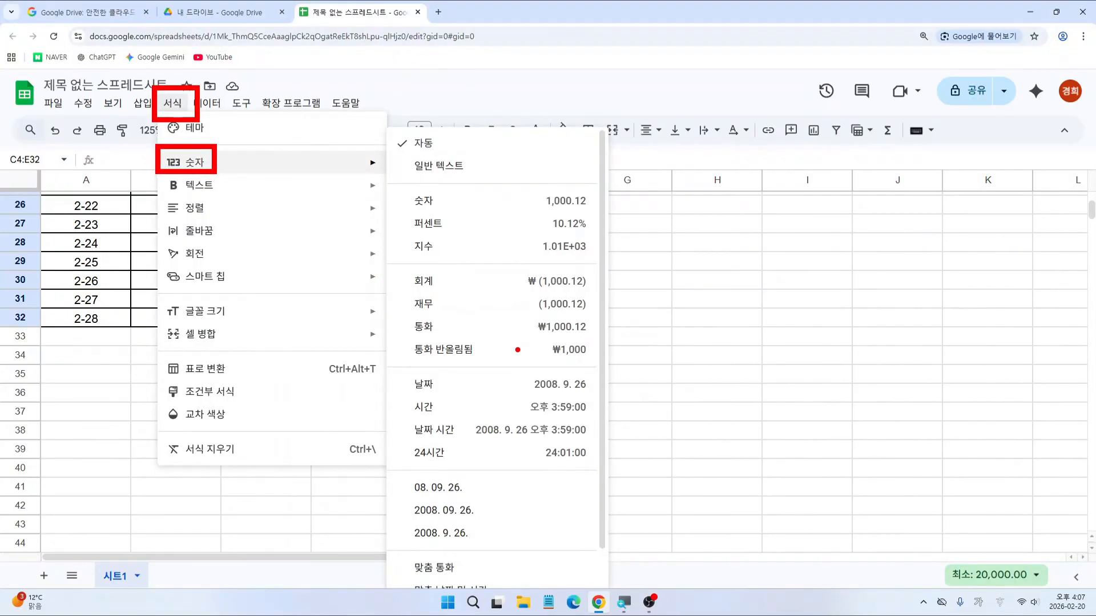
drag(395, 329, 587, 371)
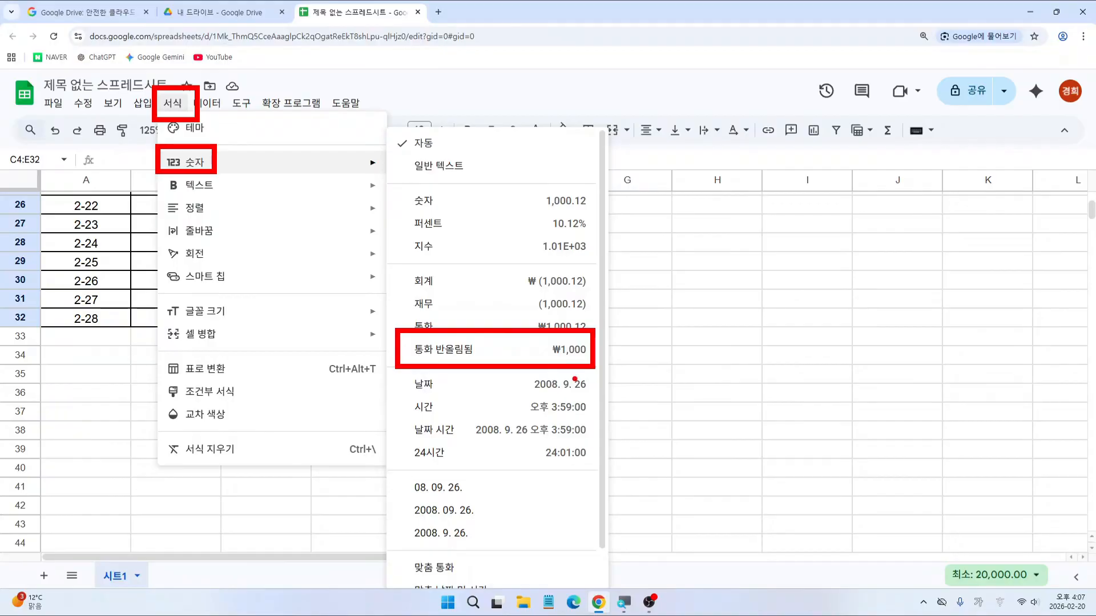
key(Escape)
Step: Apply the rounded won currency format to C4:E32, e.g. ₩3,000,000
click(174, 105)
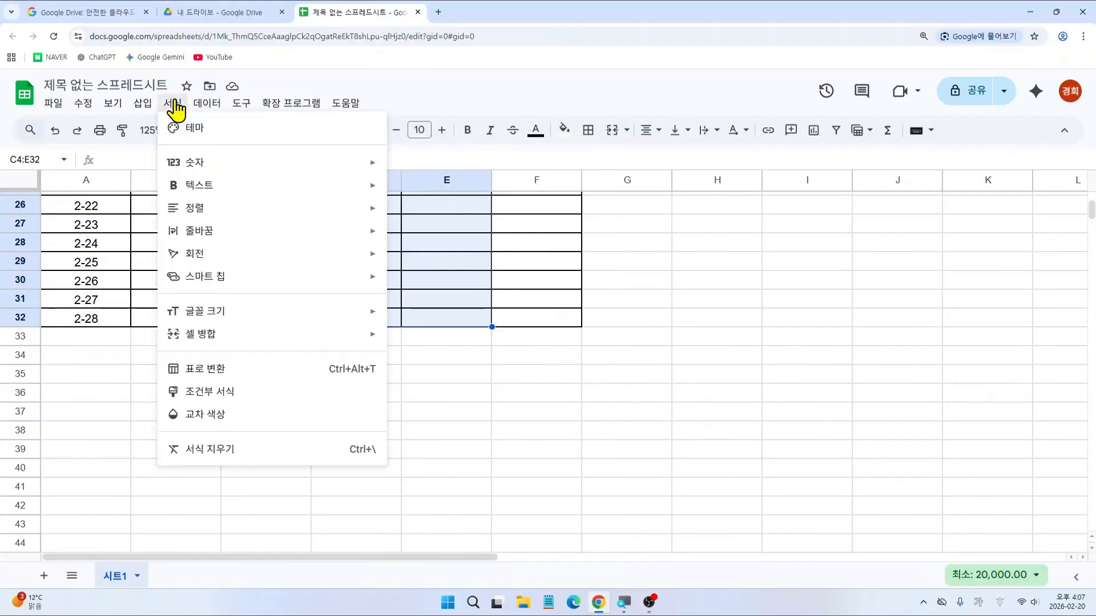
mouse_move(191, 167)
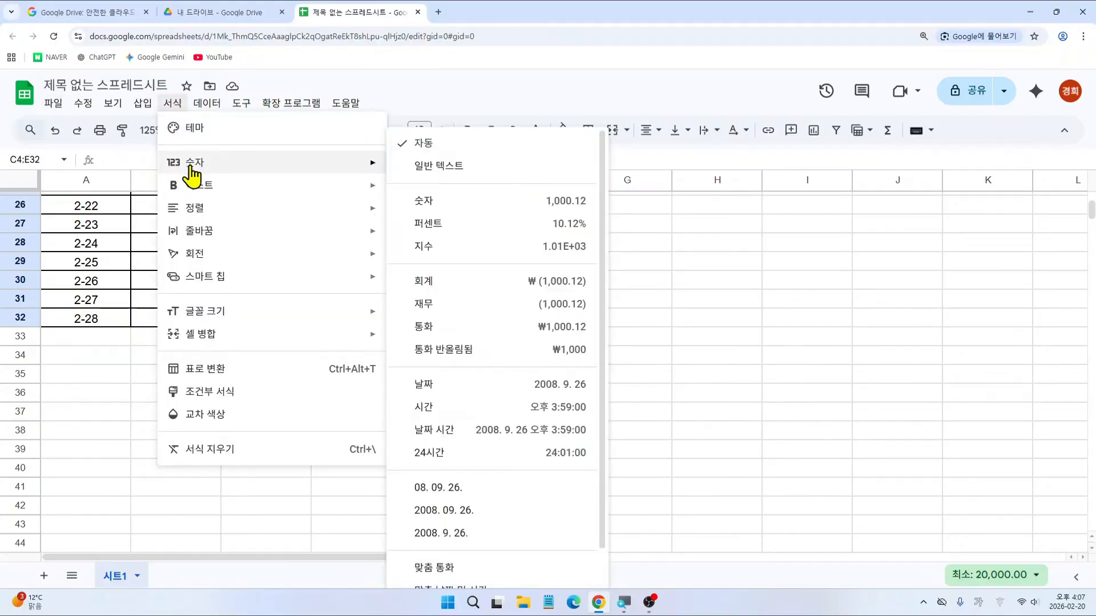
click(551, 353)
scroll(611, 371, up, 8)
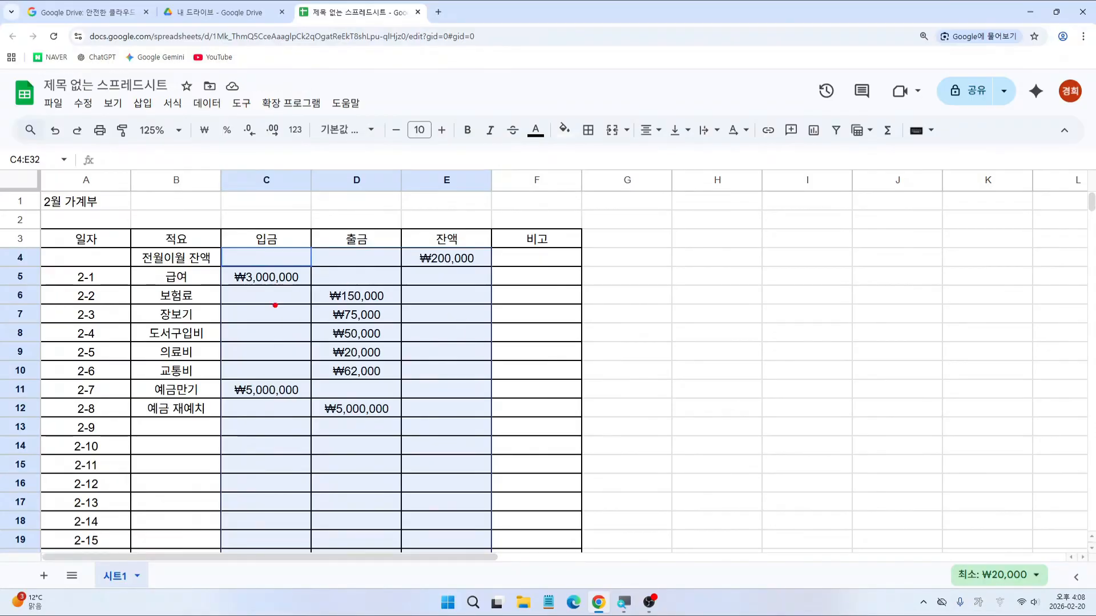
drag(275, 274, 277, 402)
Step: Right-align the won amounts in the 입금, 출금 and 잔액 columns C–E
drag(631, 110, 665, 146)
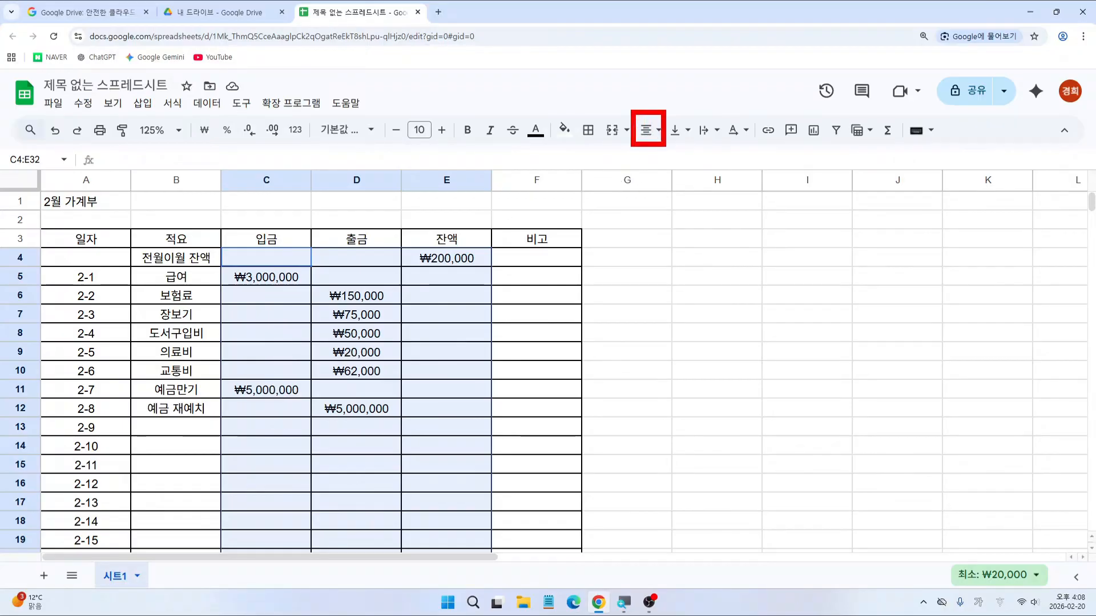
click(653, 132)
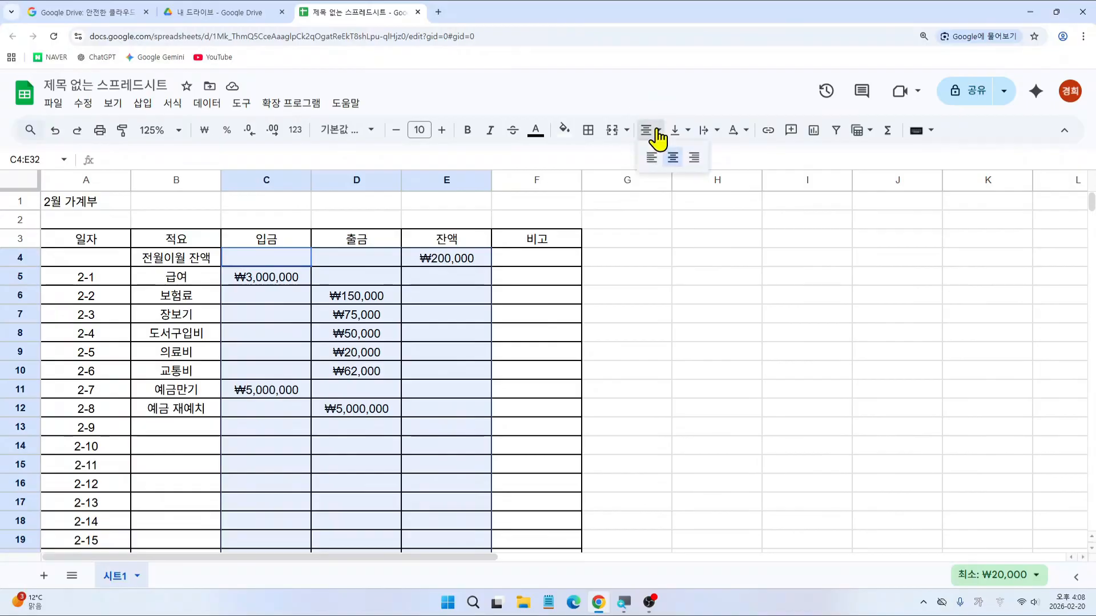
click(694, 156)
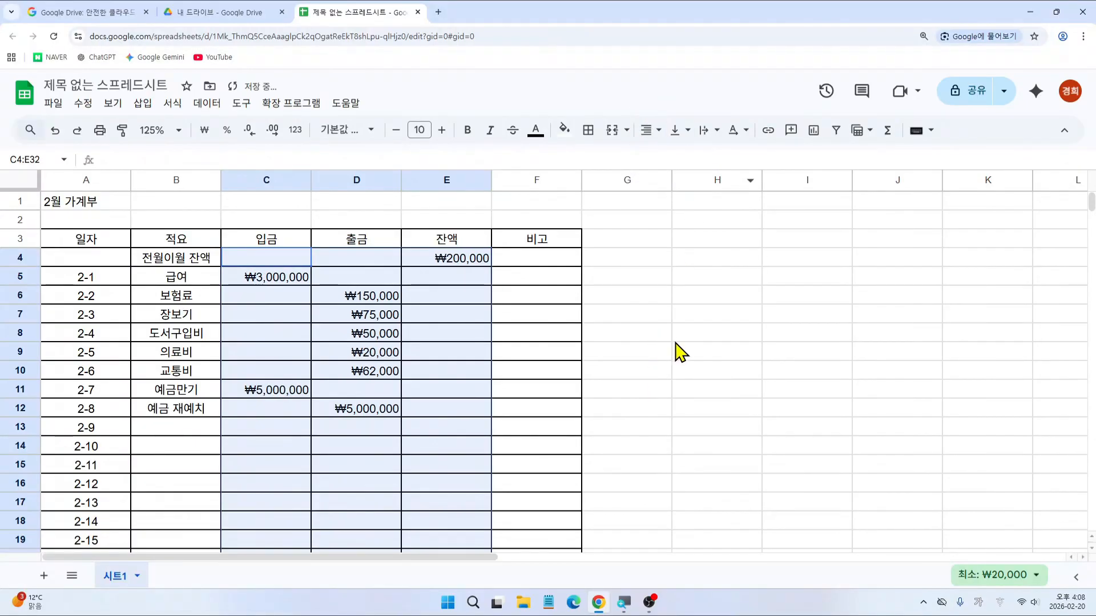
click(673, 336)
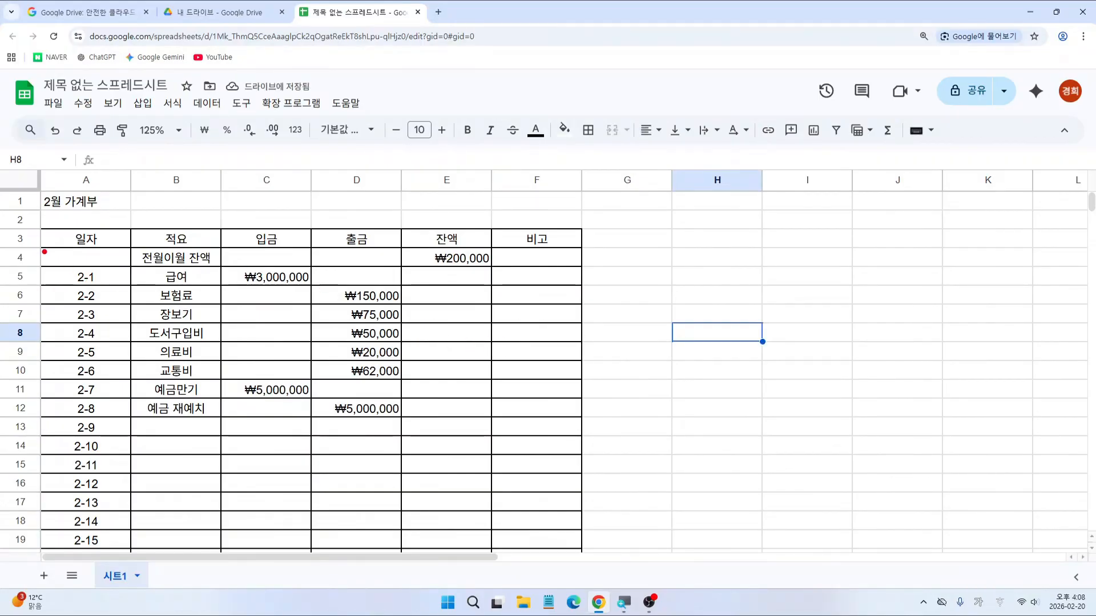
mouse_move(45, 252)
mouse_down()
mouse_move(132, 394)
mouse_move(133, 535)
mouse_up()
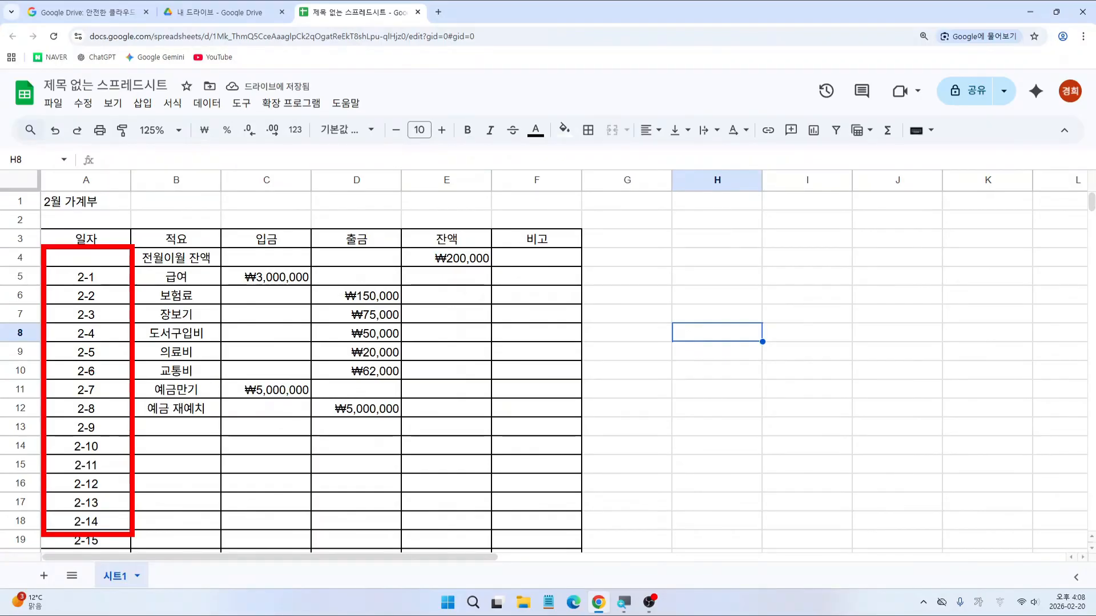
click(102, 280)
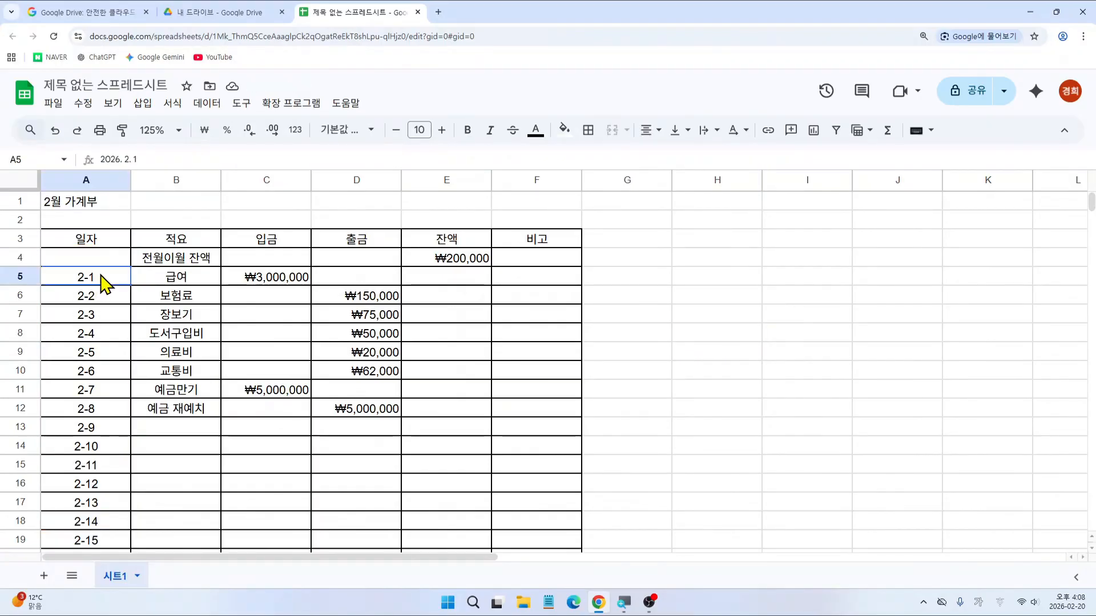
Step: Select the dates A5:A32 and look through the Format > Number menu
mouse_move(104, 283)
mouse_down()
mouse_move(91, 587)
mouse_move(97, 183)
mouse_move(112, 454)
mouse_move(108, 268)
mouse_up()
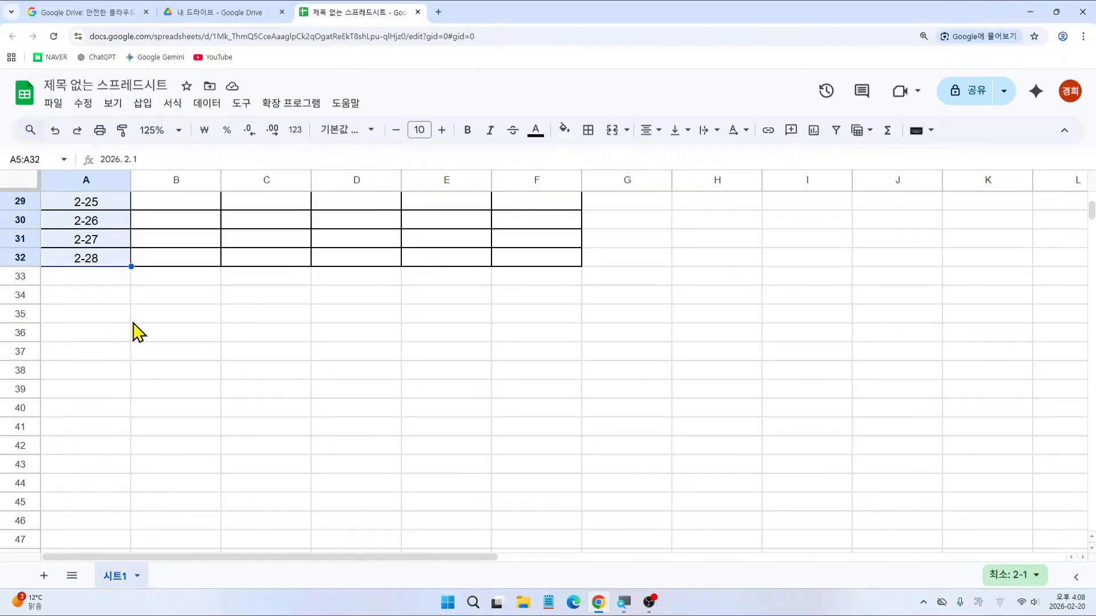
scroll(140, 331, up, 1)
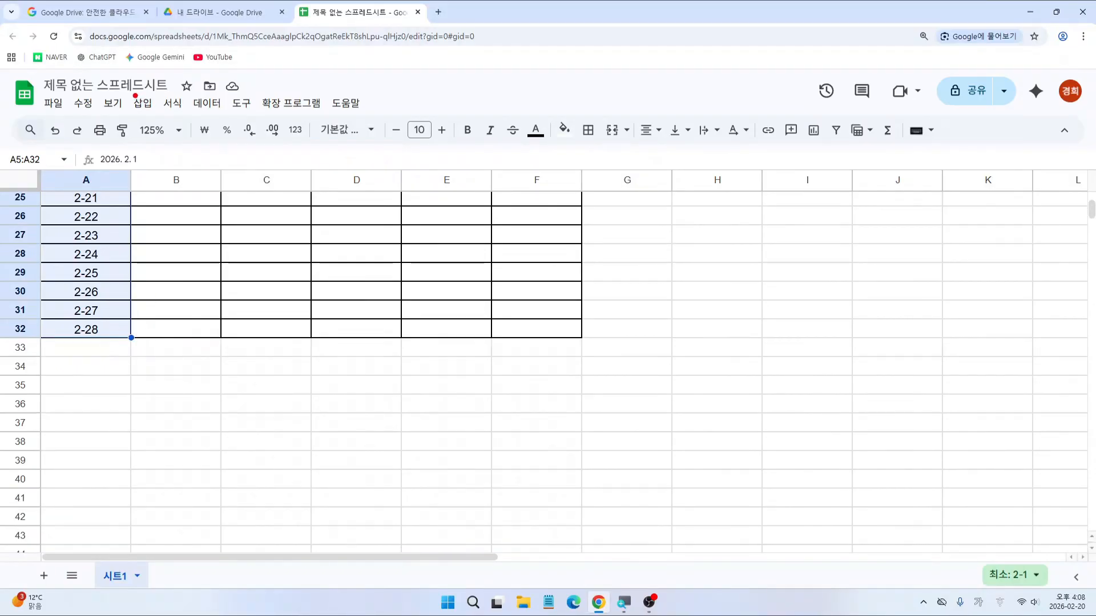
drag(158, 91, 192, 113)
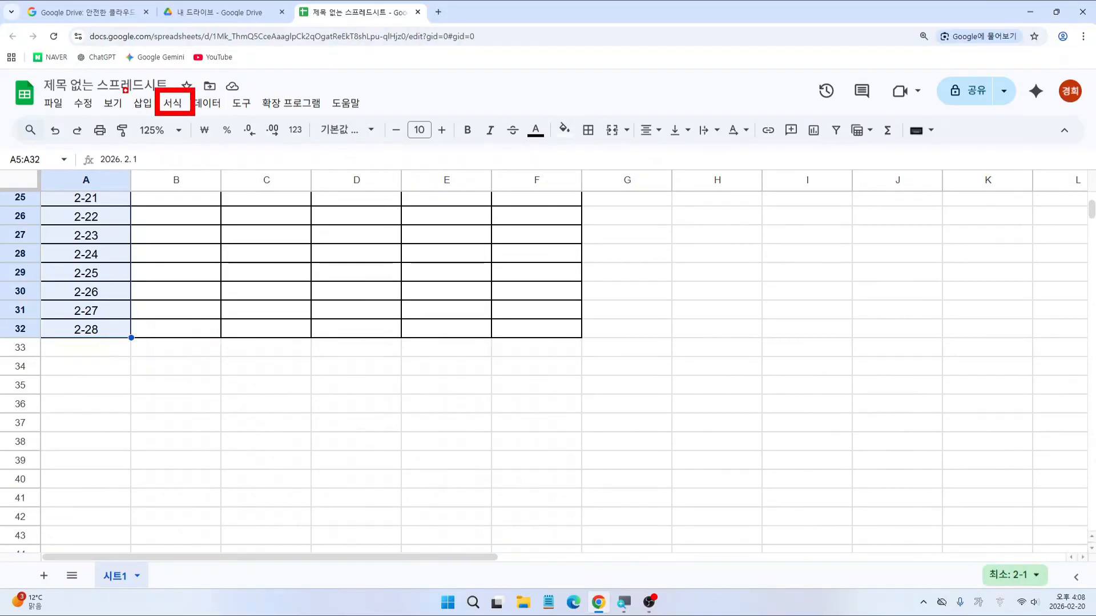
click(172, 102)
mouse_move(200, 162)
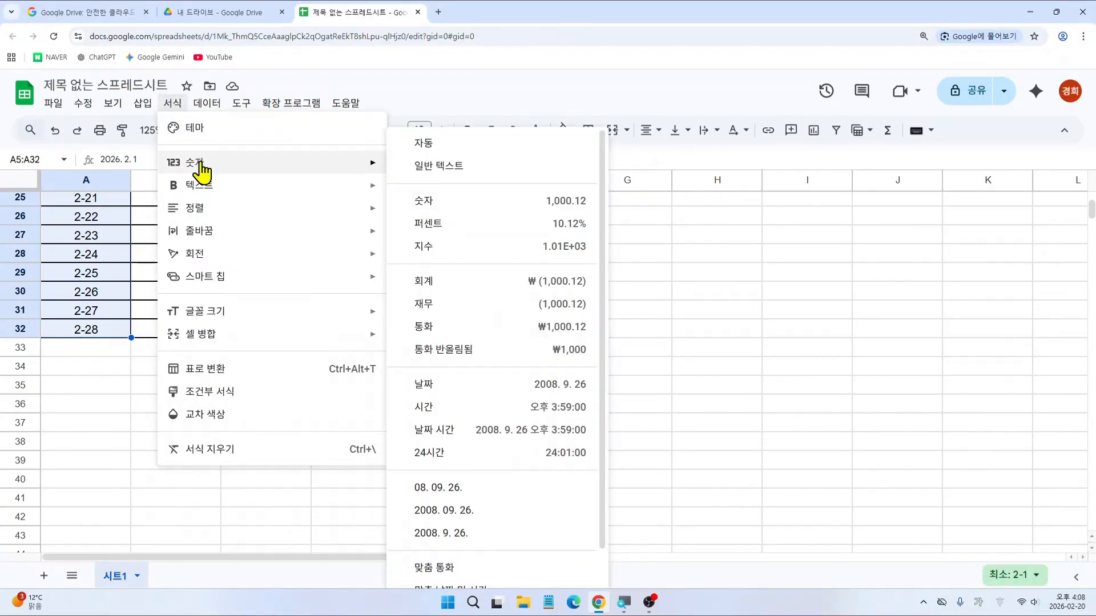
mouse_move(155, 89)
mouse_down()
mouse_move(198, 118)
mouse_move(206, 171)
mouse_up()
drag(390, 139, 608, 590)
mouse_move(517, 588)
mouse_down()
mouse_move(480, 565)
mouse_move(547, 575)
mouse_up()
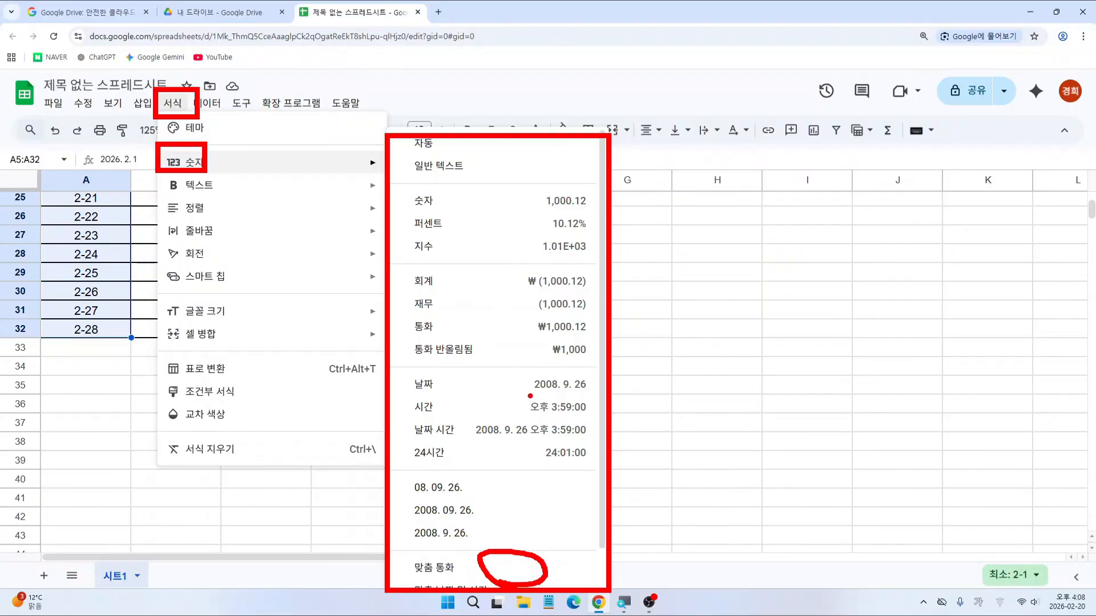
key(Escape)
Step: Scroll the Number submenu down to reveal the Custom date and time option
click(183, 107)
mouse_move(187, 166)
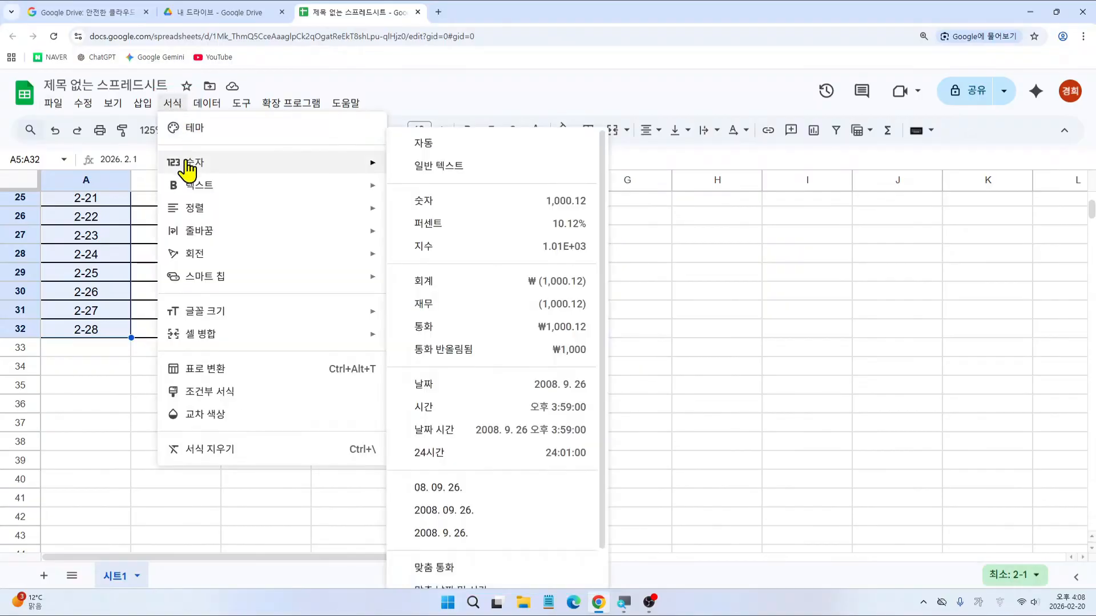
scroll(550, 439, down, 2)
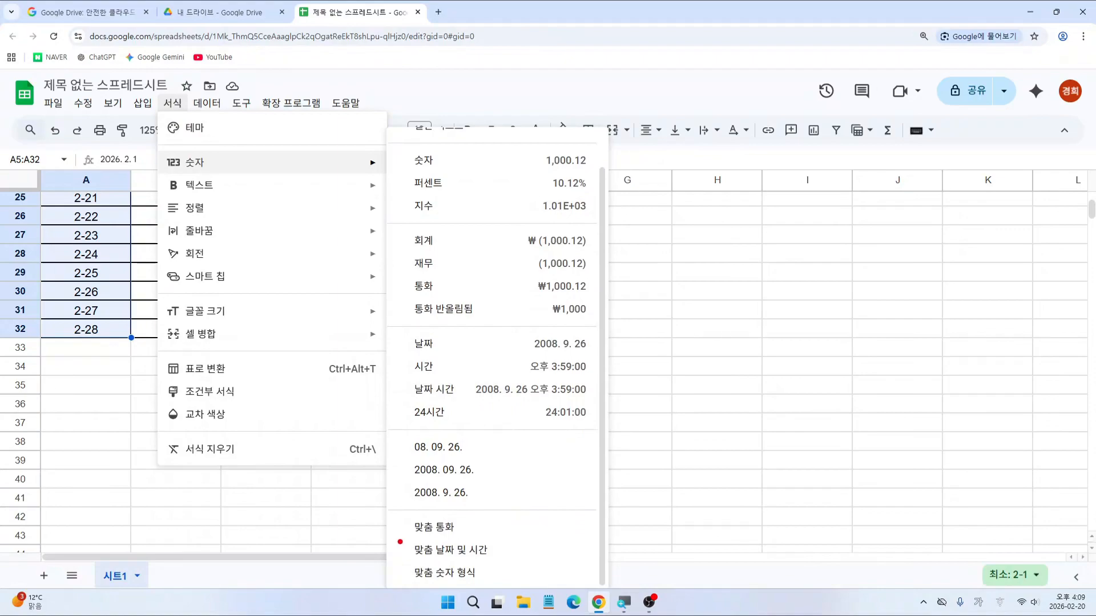
drag(397, 538, 501, 565)
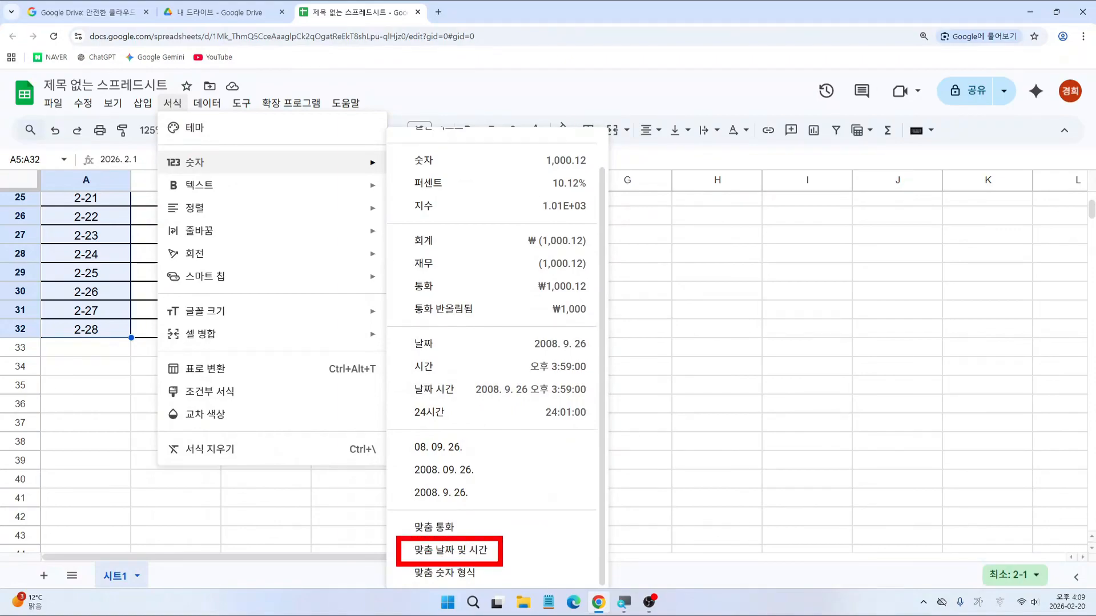
drag(157, 91, 227, 180)
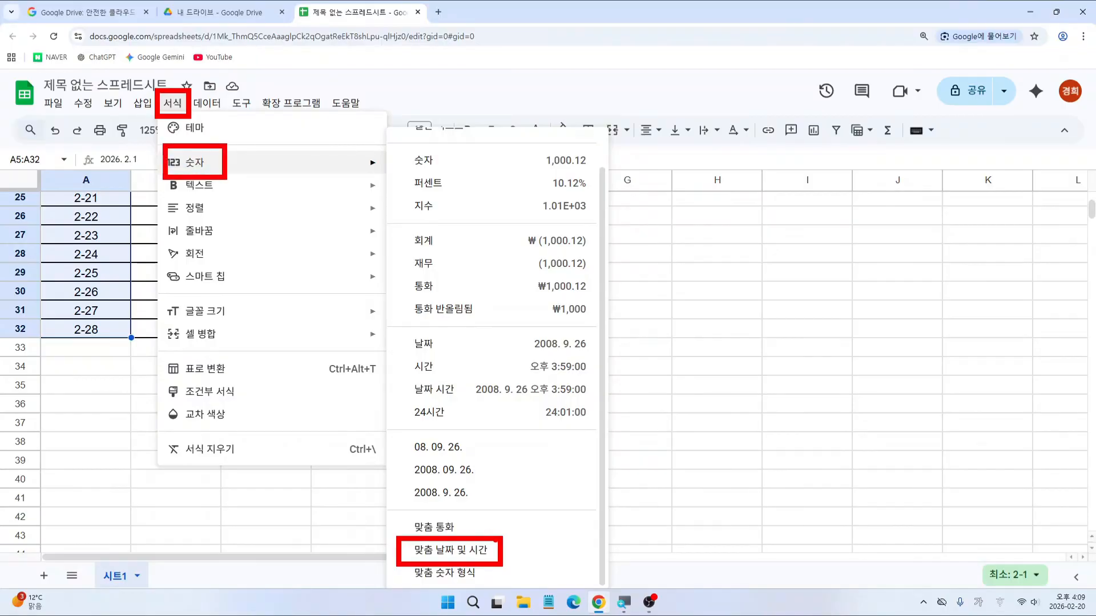
key(Escape)
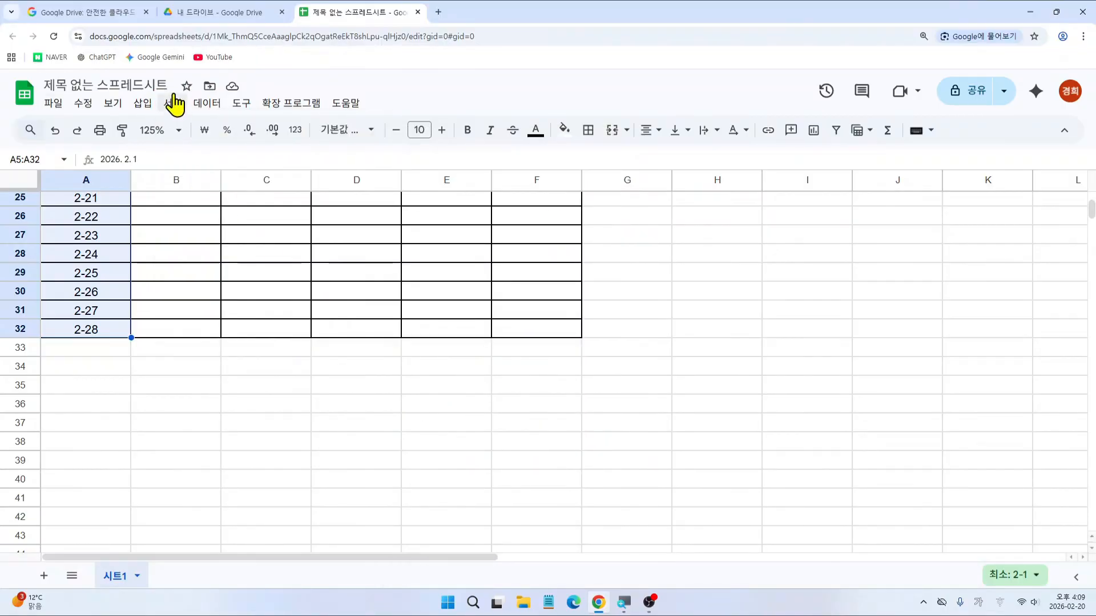
click(175, 105)
Step: Open Custom date and time and pick the 1930. 08. 05. pattern
mouse_move(194, 163)
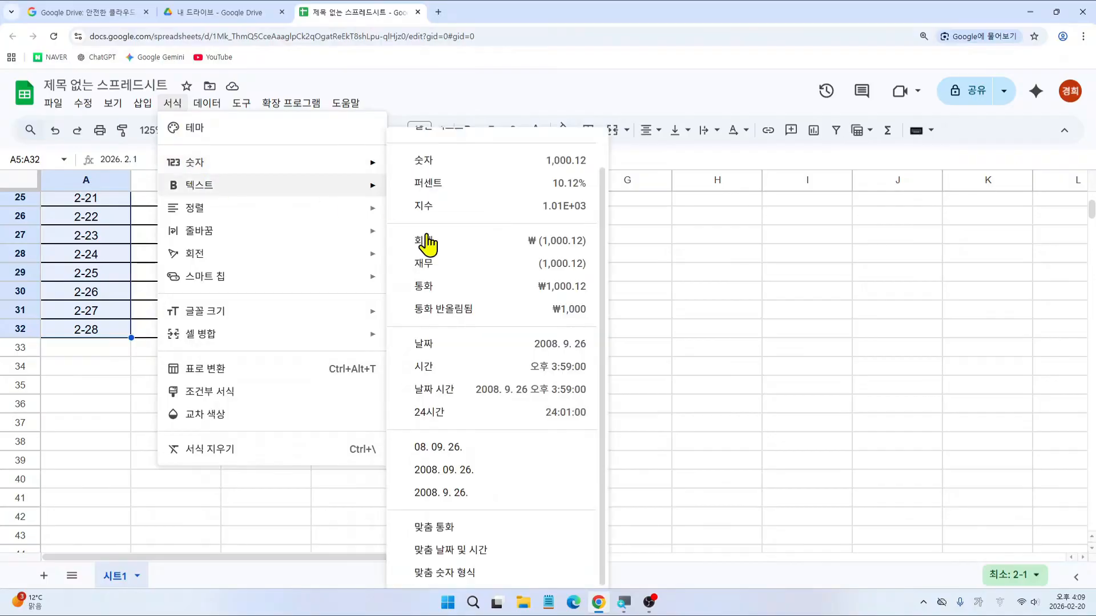
click(500, 558)
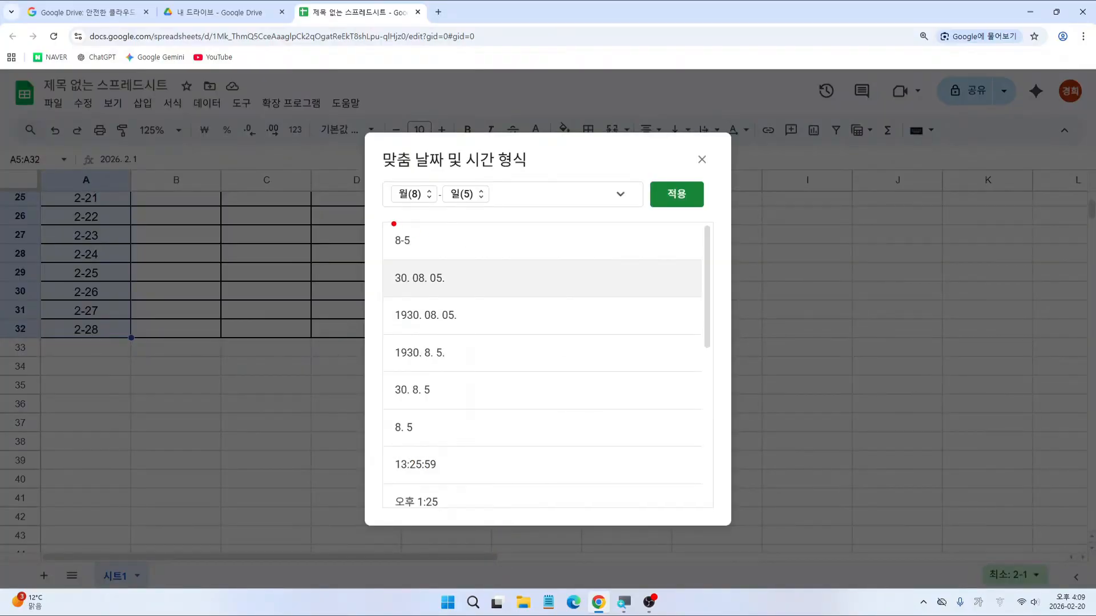
mouse_move(393, 223)
mouse_down()
mouse_move(370, 300)
mouse_move(368, 392)
mouse_up()
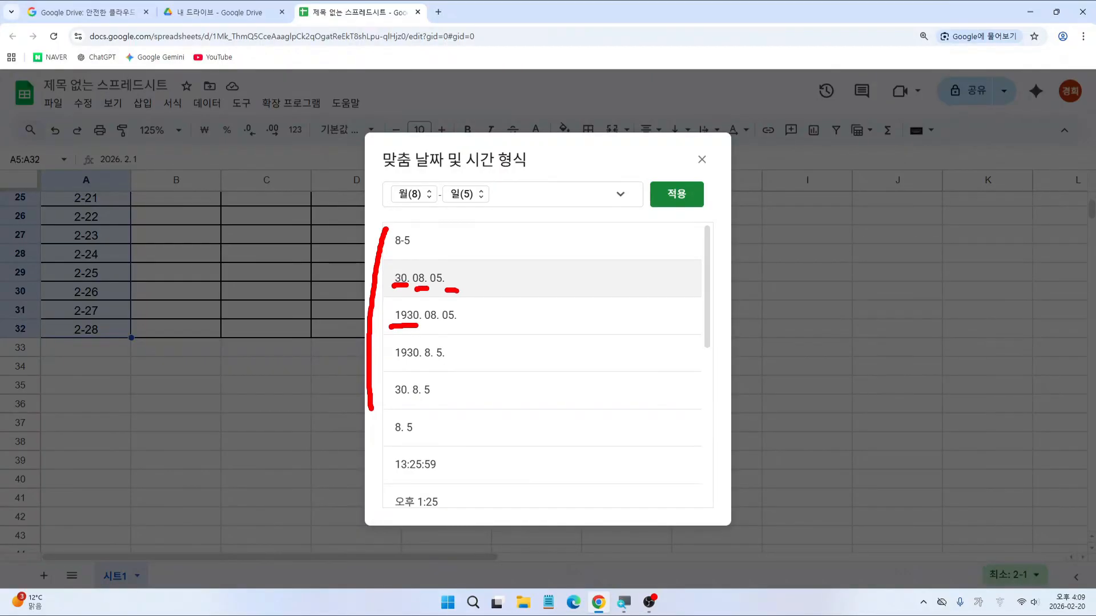
click(419, 321)
drag(382, 293, 476, 338)
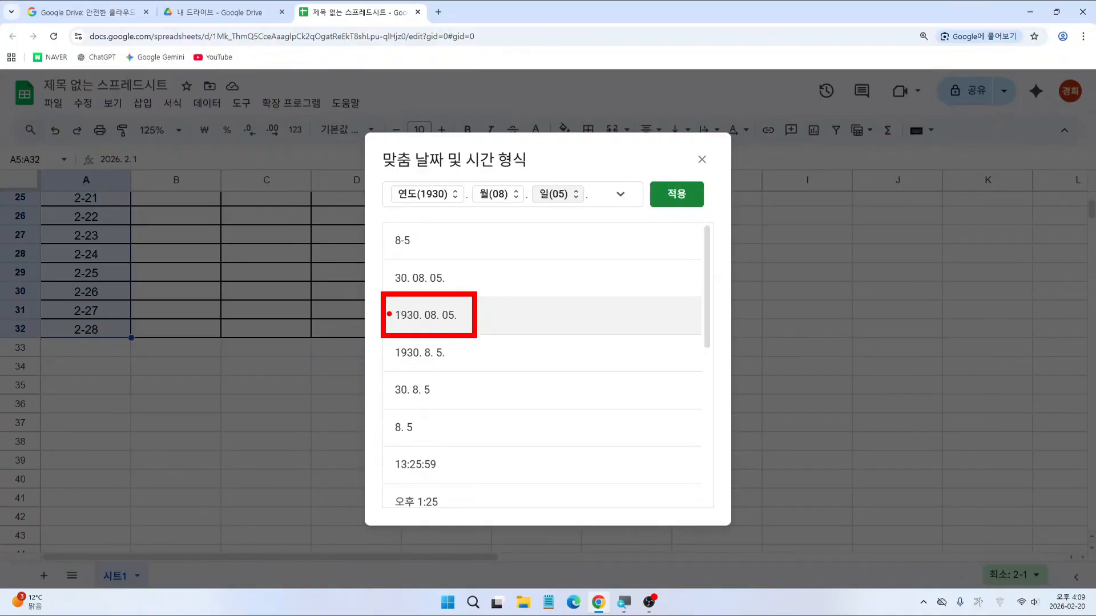
drag(372, 298, 370, 224)
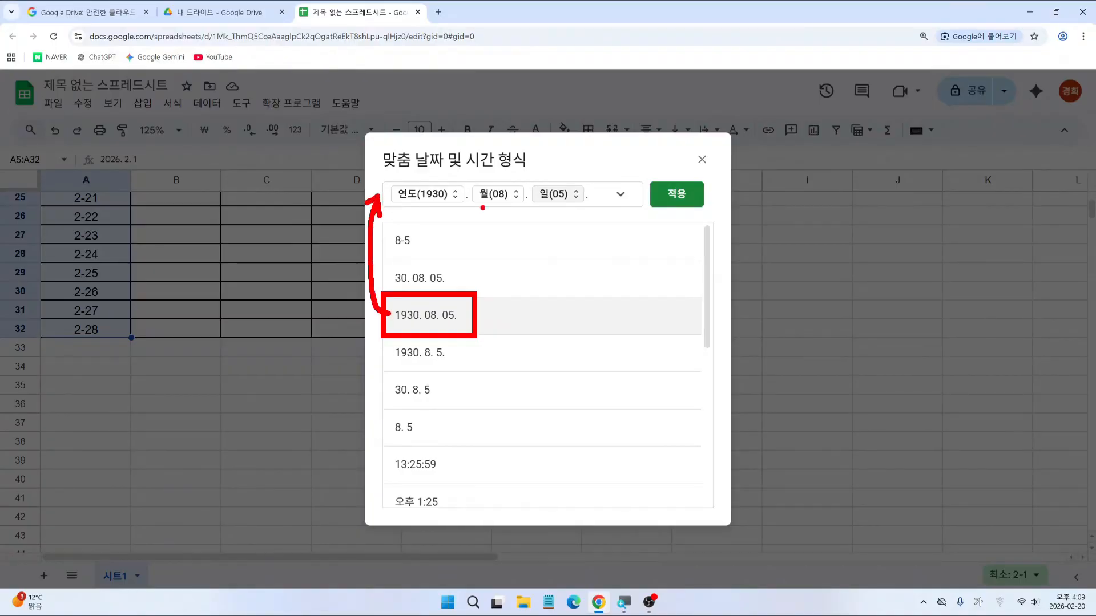
Step: Check the year, month and day parts and apply, showing 2026. 02. 01. onward
click(419, 197)
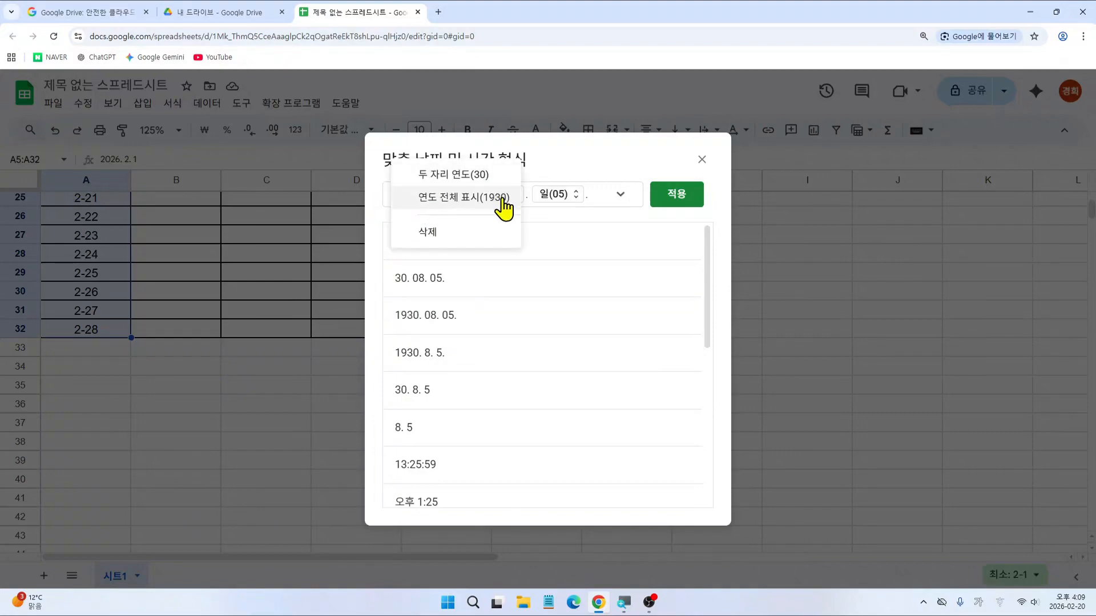
click(555, 233)
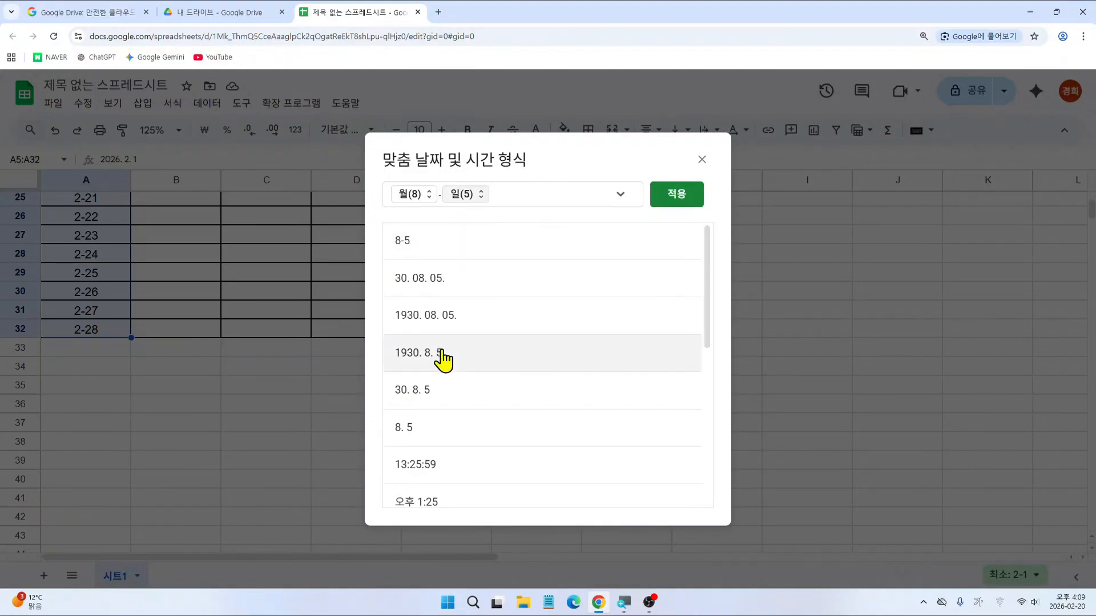
click(446, 319)
click(477, 197)
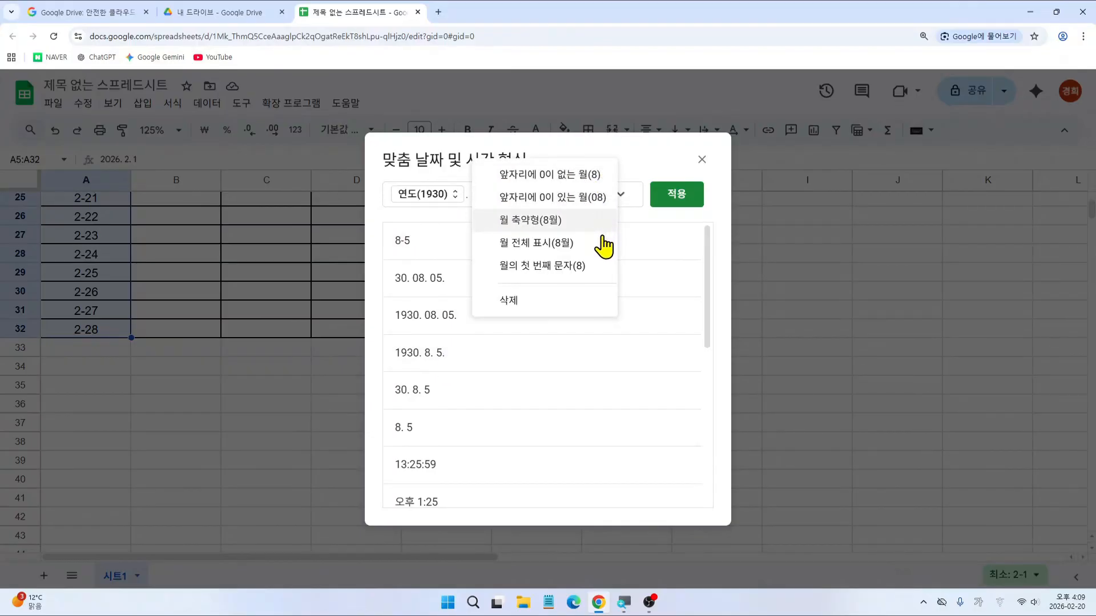
click(633, 177)
click(560, 195)
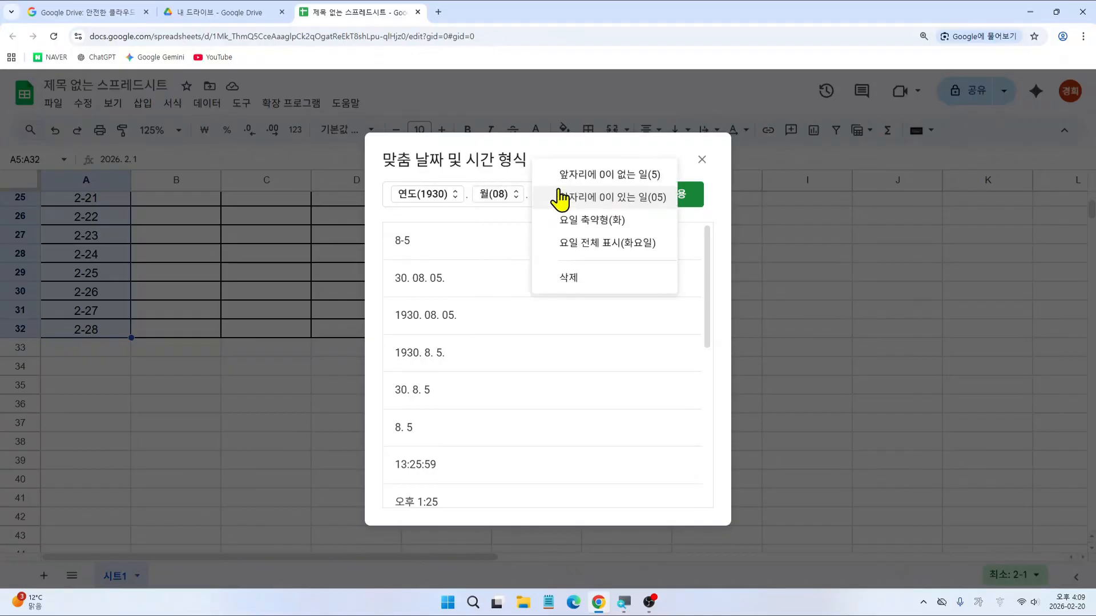
click(547, 158)
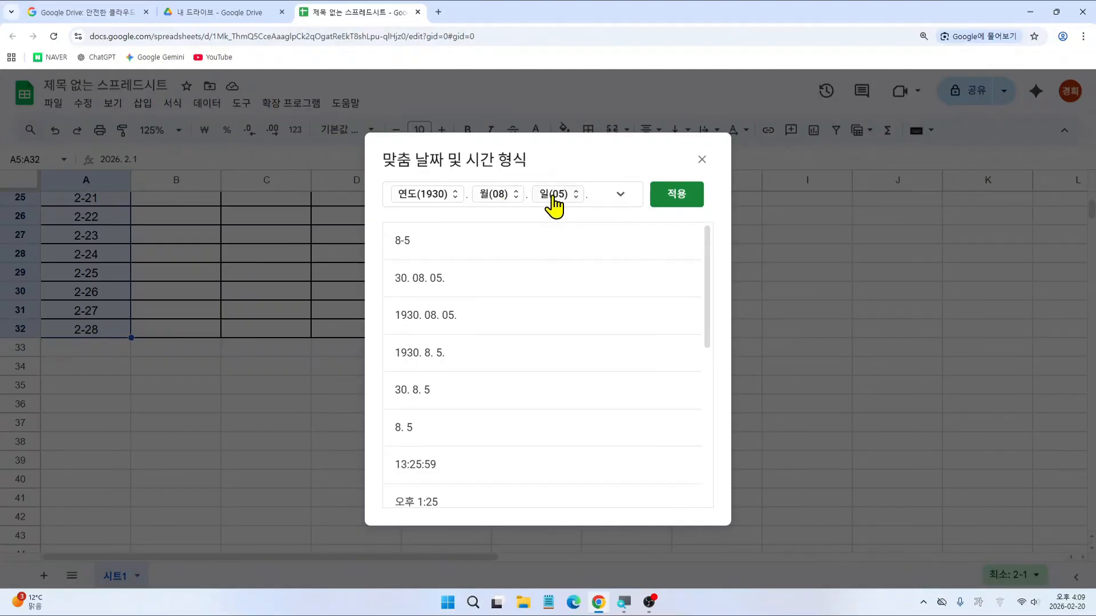
click(666, 196)
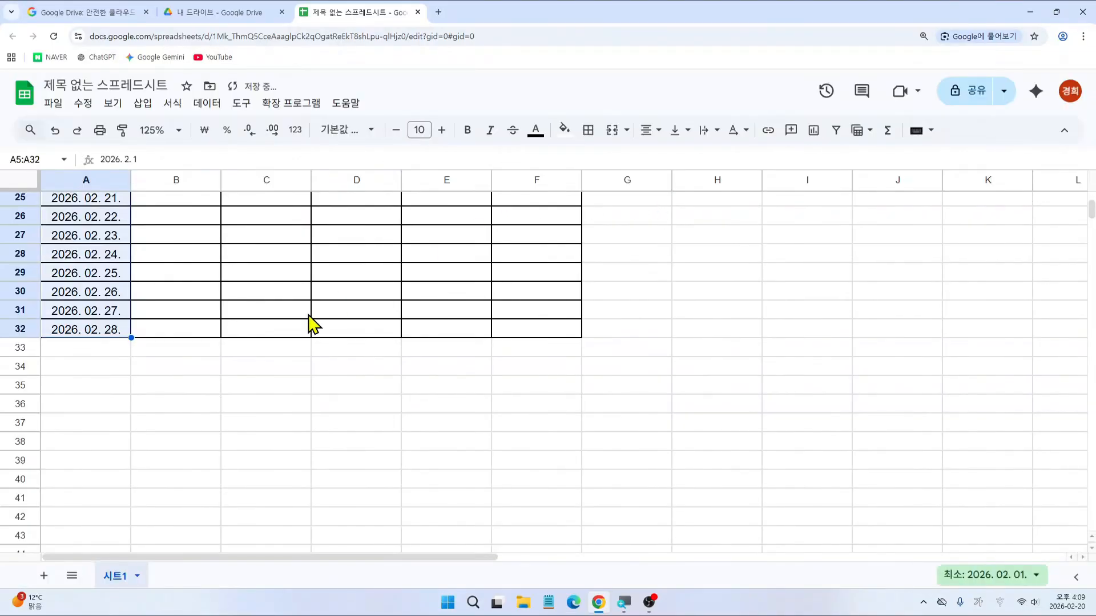
scroll(125, 362, up, 8)
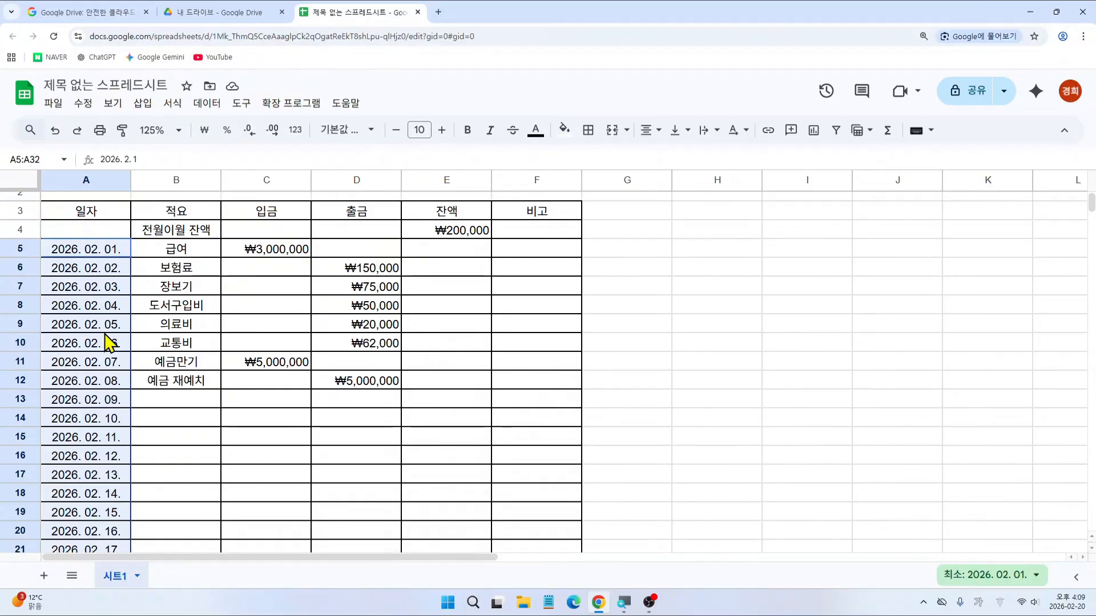
Step: Change the custom date's year to two digits and apply, giving 26. 02. 01
click(177, 107)
mouse_move(210, 167)
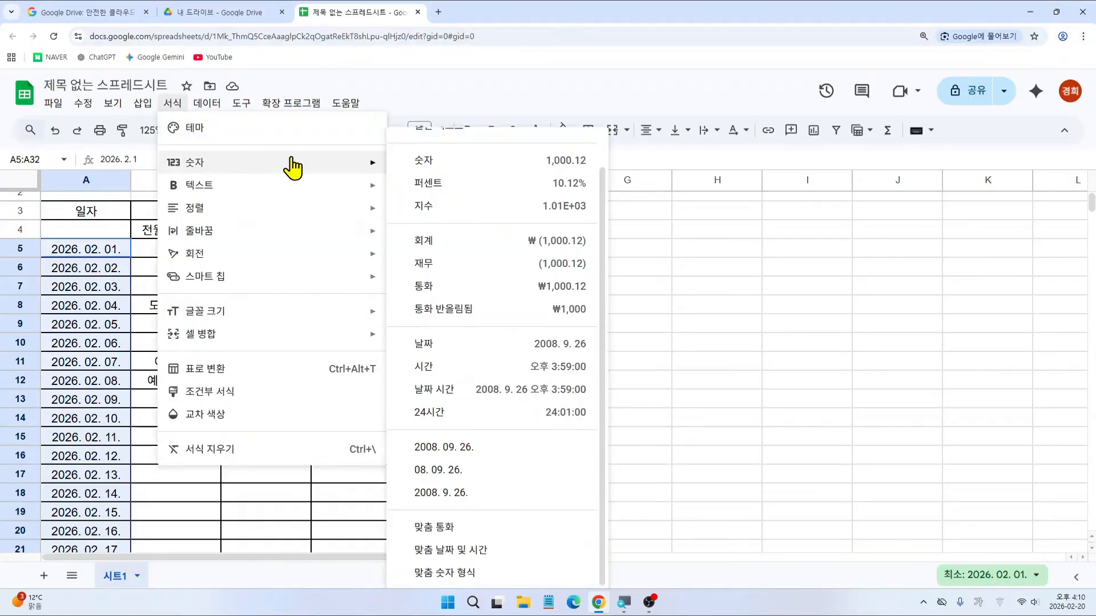
click(476, 550)
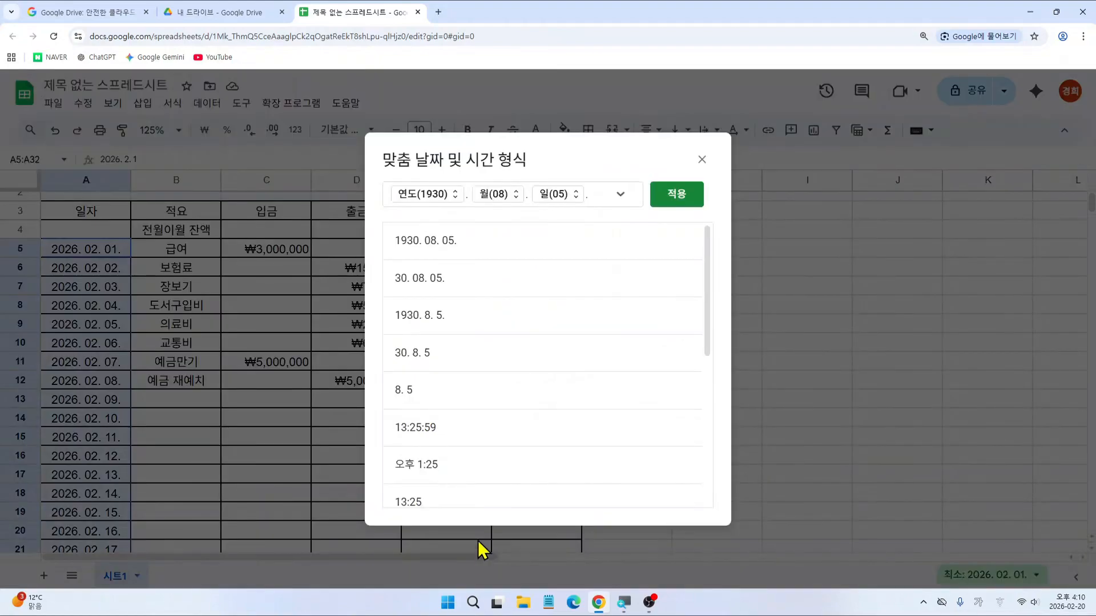
click(454, 204)
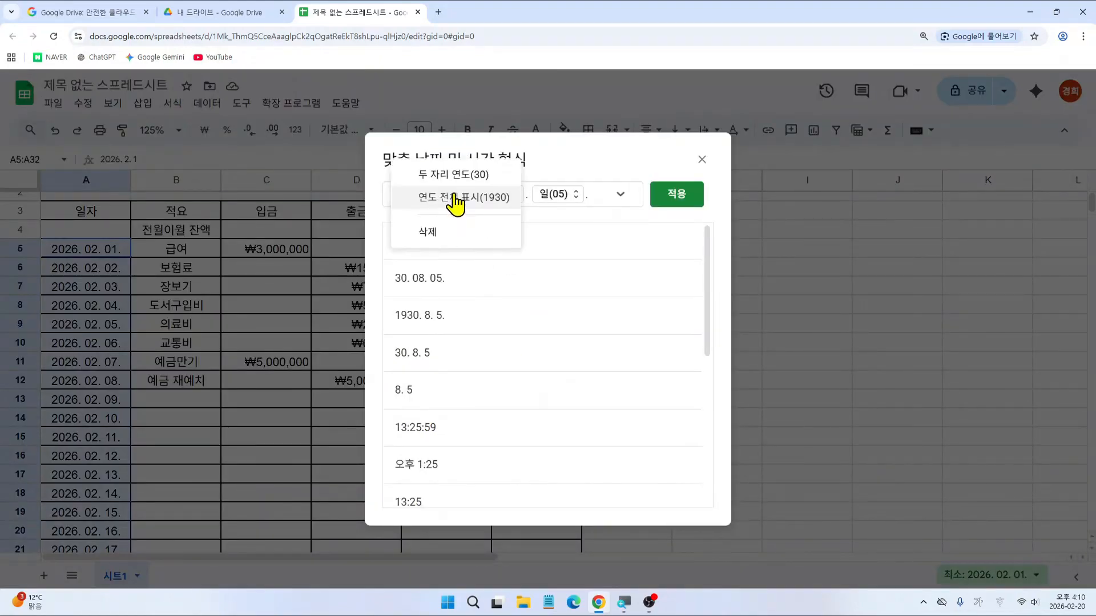
click(456, 176)
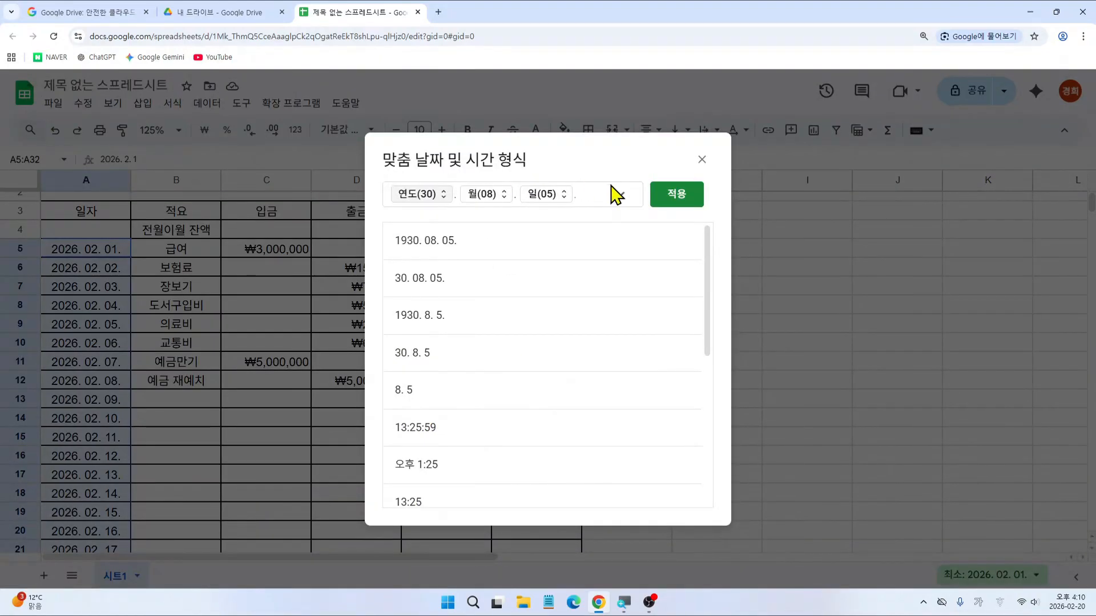
click(677, 201)
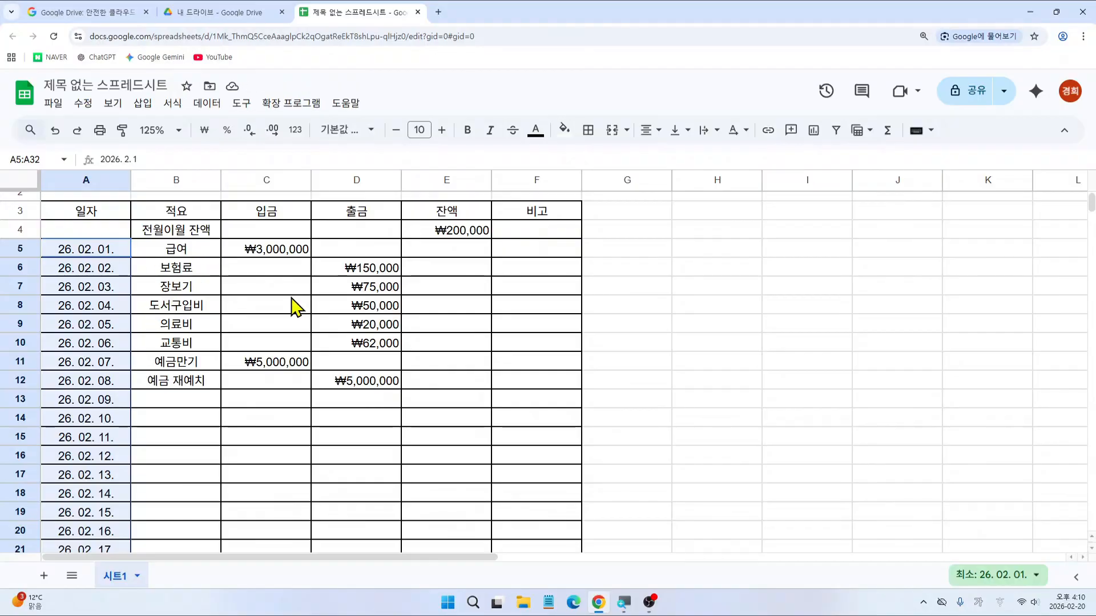
click(638, 289)
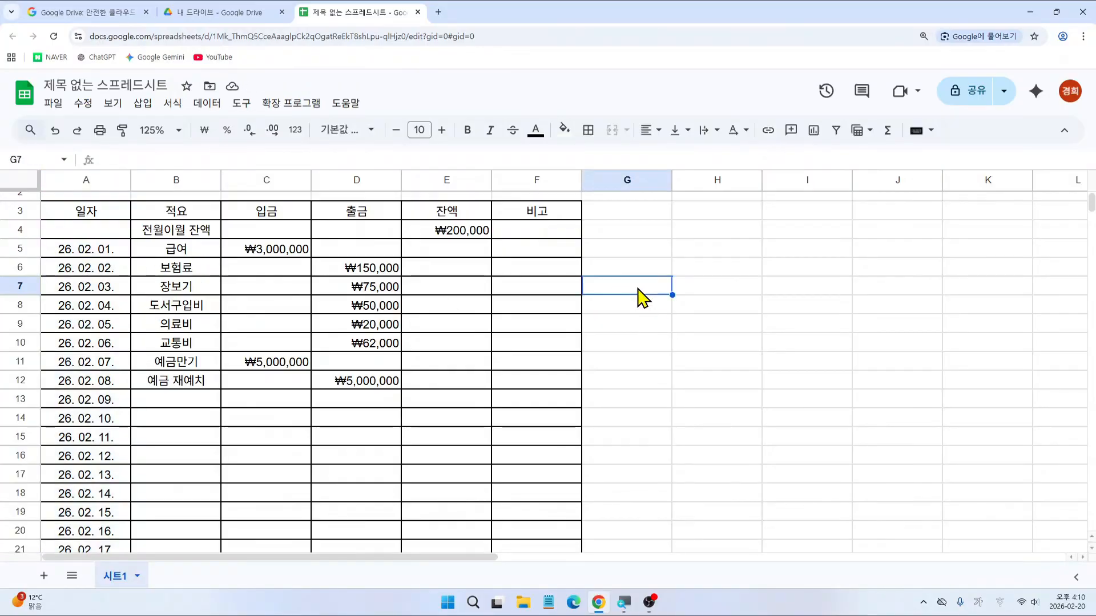
scroll(638, 289, up, 1)
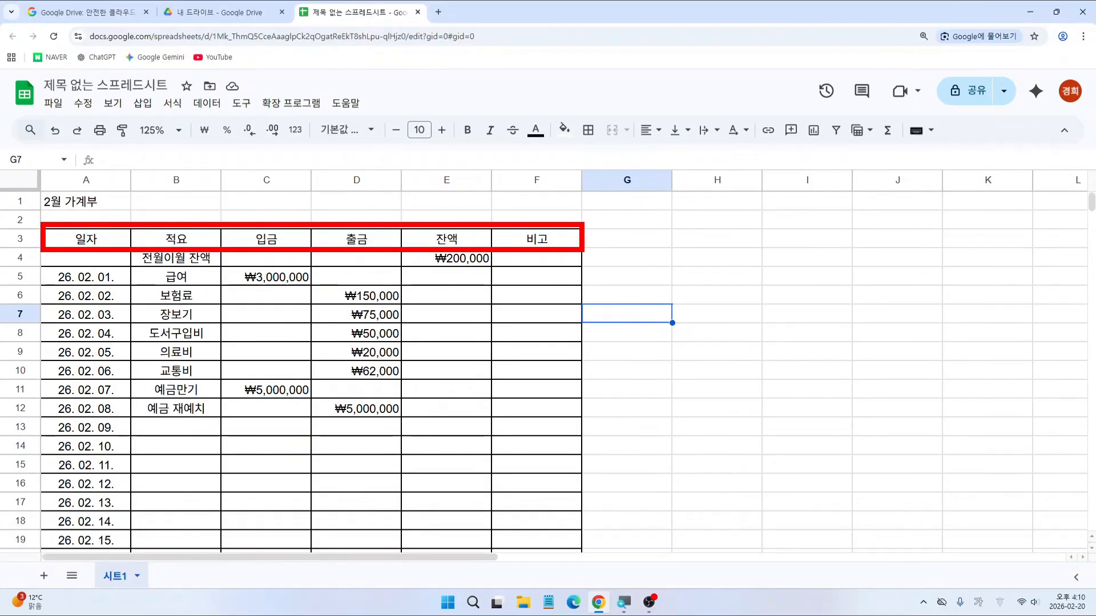
Step: Fill header row A3:F3 with light lavender, replacing a first darker purple choice
drag(86, 237, 526, 238)
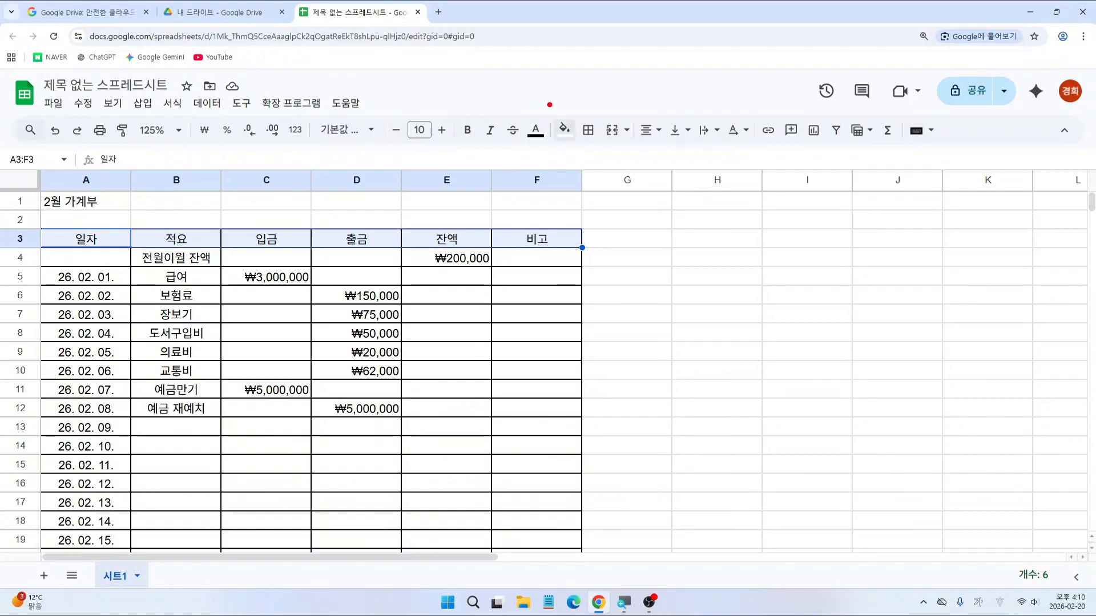
click(565, 131)
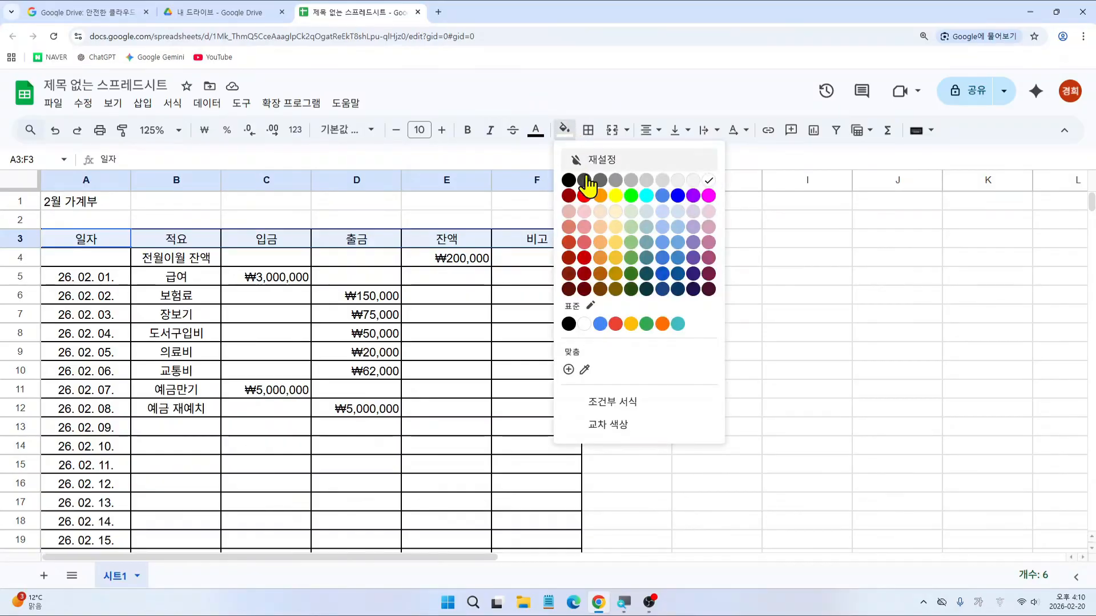
click(694, 245)
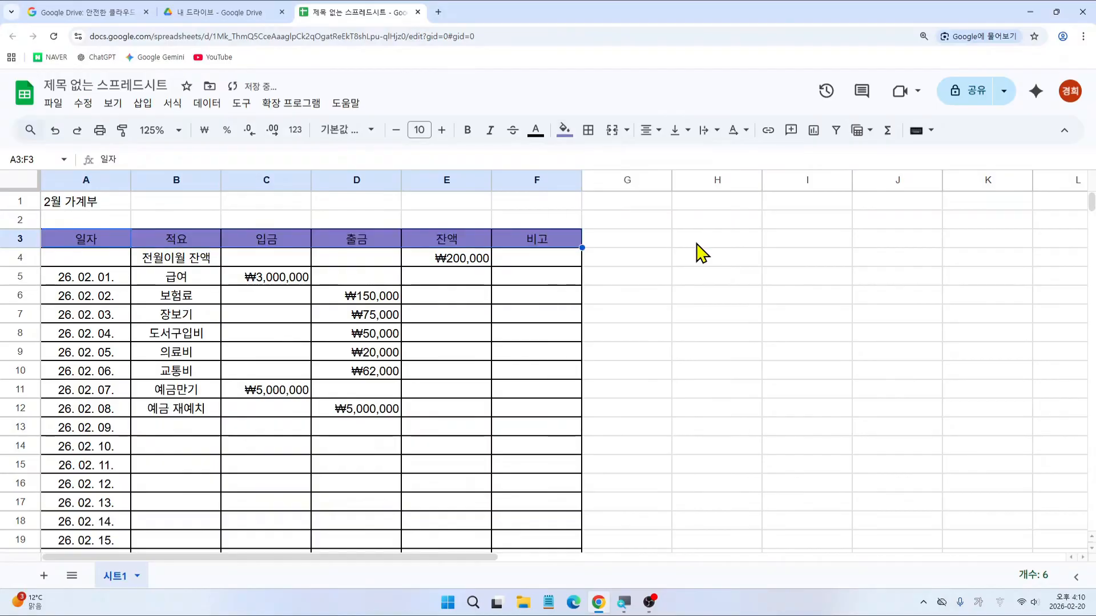
click(572, 131)
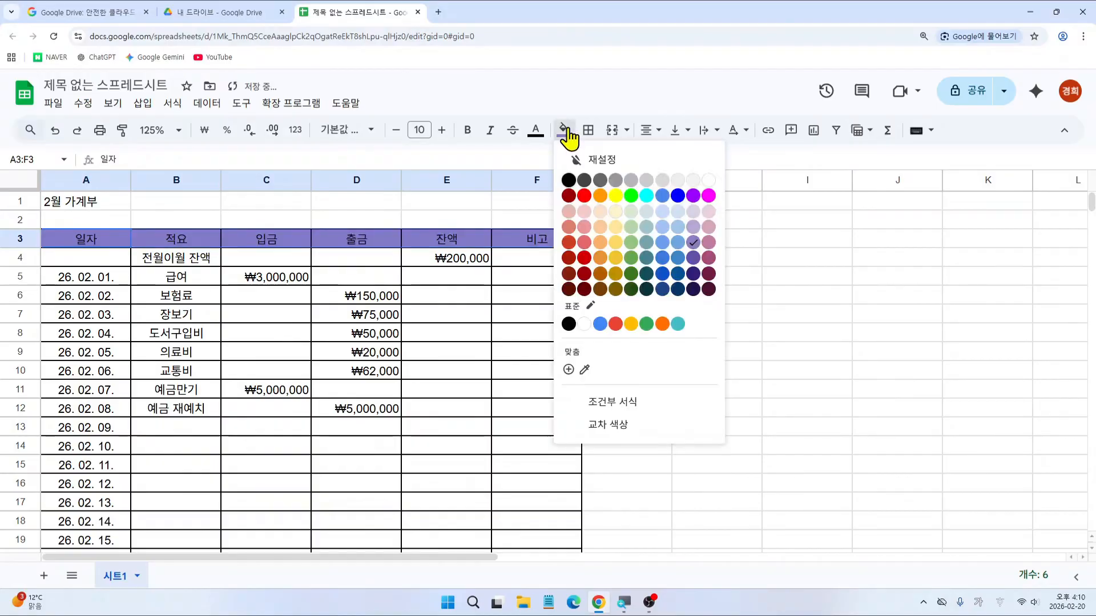
click(661, 236)
click(704, 303)
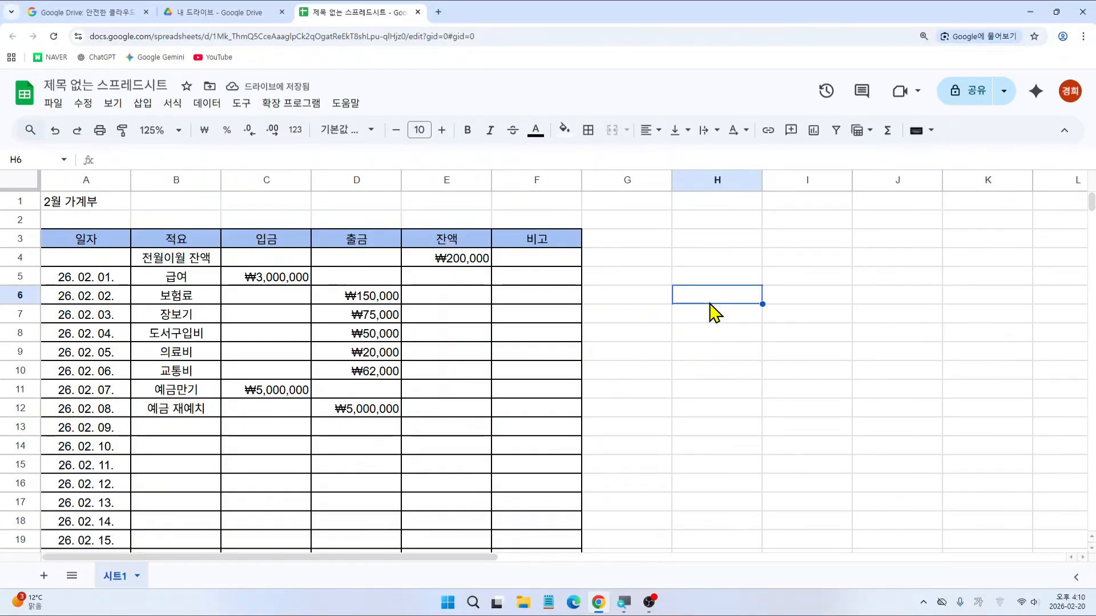
Step: Select the date cells in column A from A5 downward
mouse_move(37, 265)
mouse_down()
mouse_move(65, 265)
mouse_move(135, 420)
mouse_up()
key(Escape)
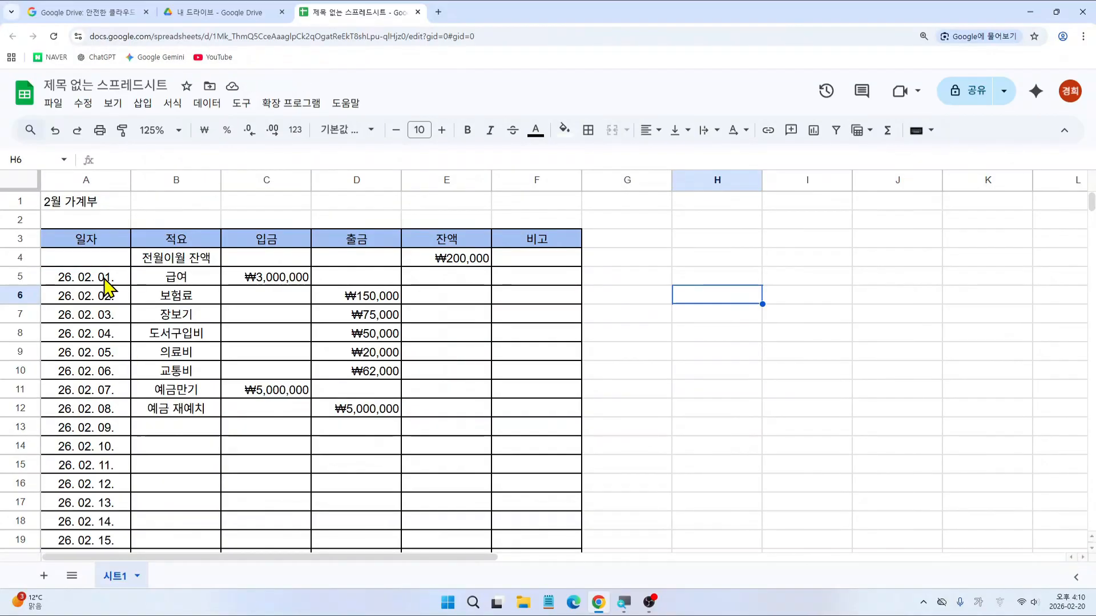
drag(105, 280, 110, 457)
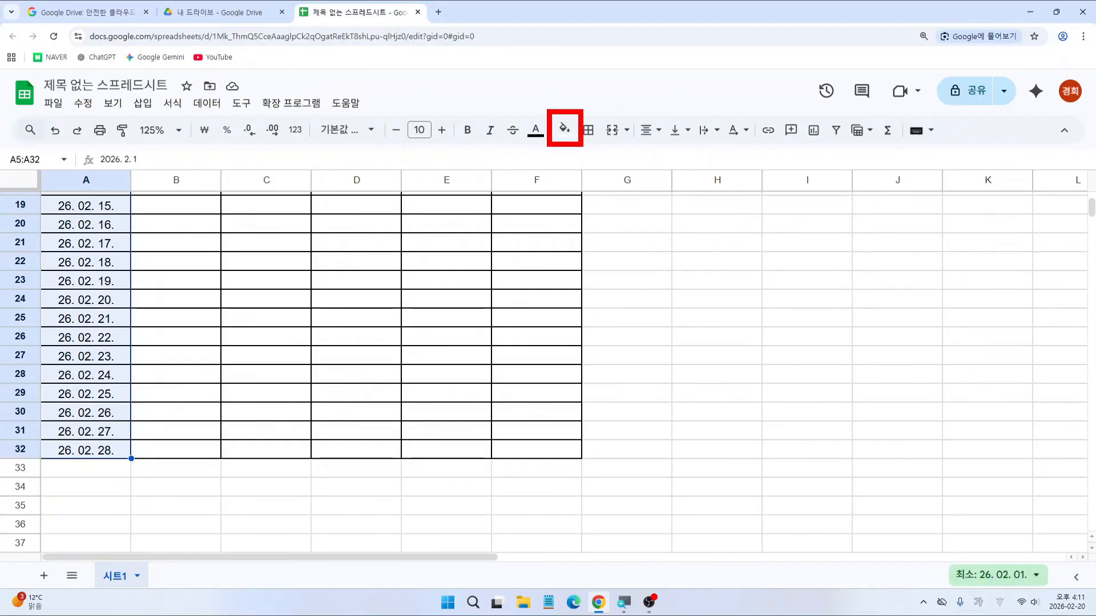
Step: Give the date cells A5:A32 a light purple background fill
click(565, 130)
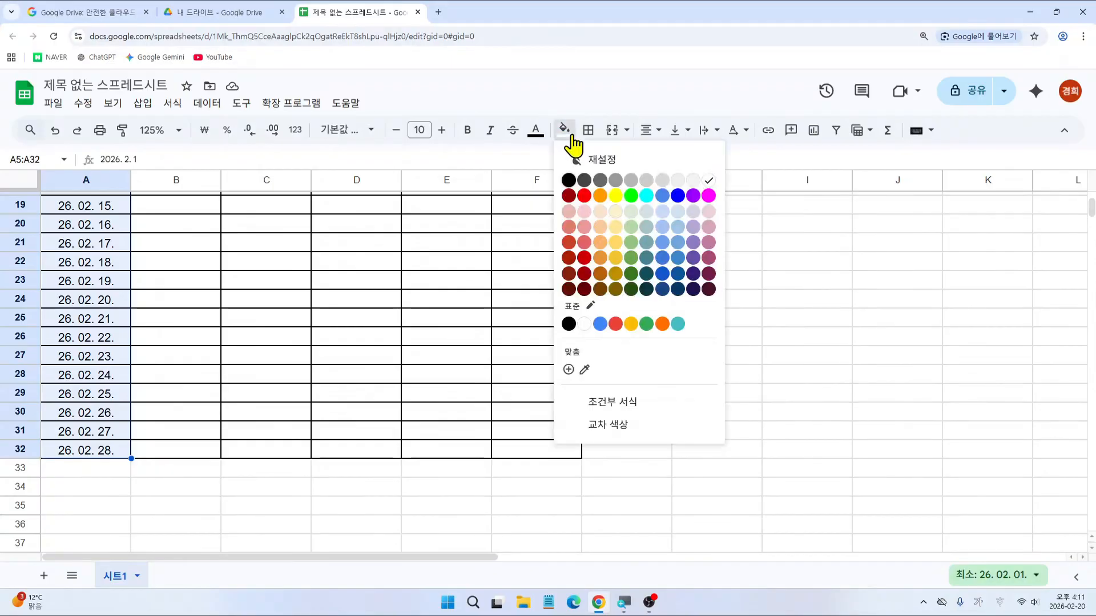
click(693, 227)
scroll(575, 391, up, 6)
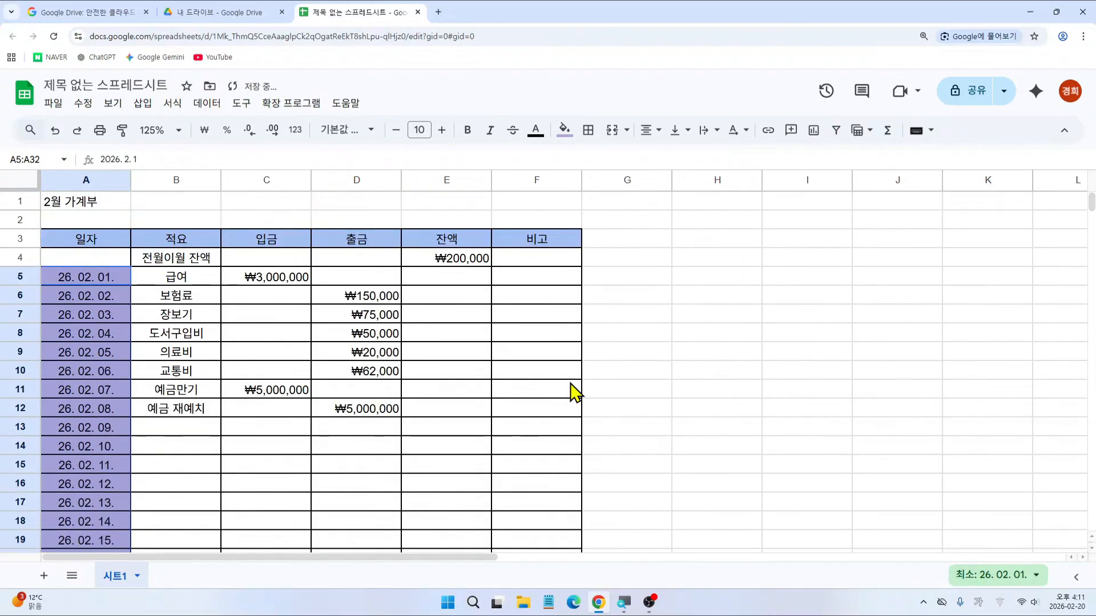
click(637, 378)
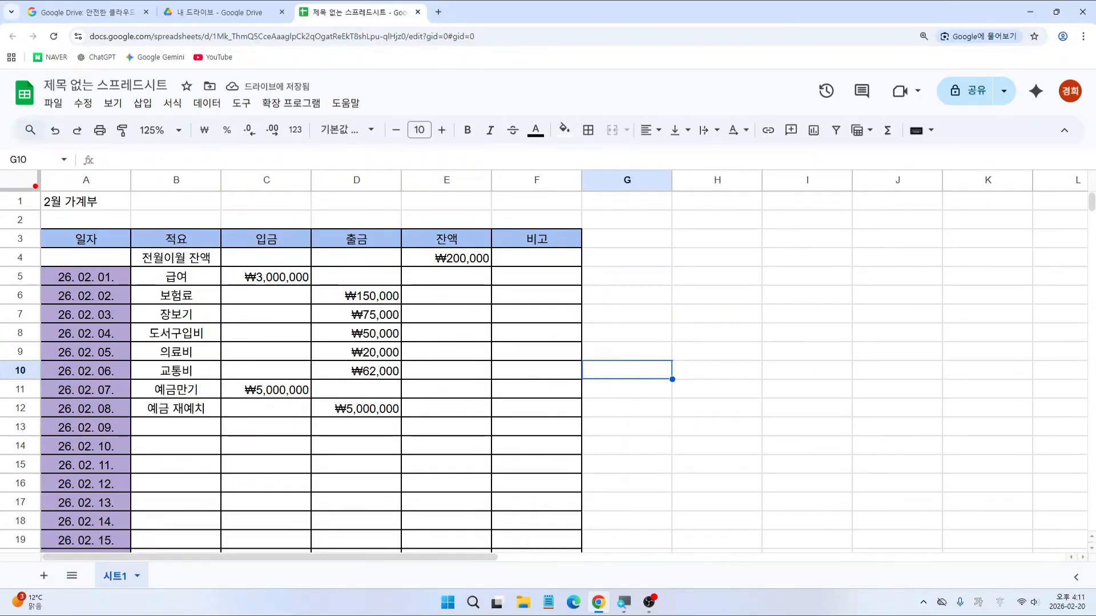
Step: Try selections across the title row area above the table, then clear them
drag(35, 186, 575, 214)
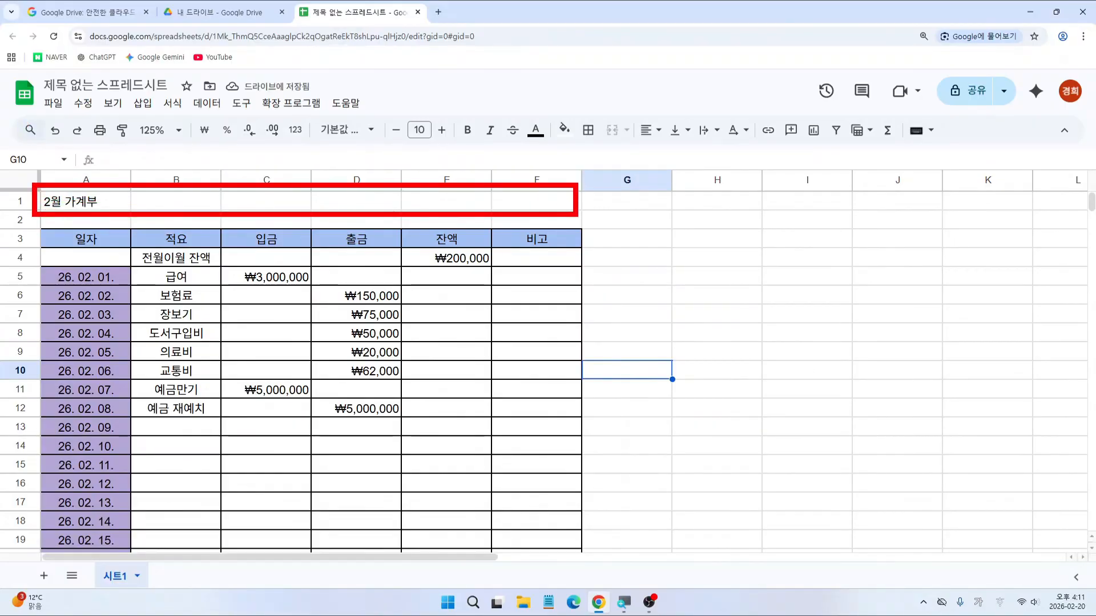
key(Escape)
mouse_move(36, 242)
mouse_down()
mouse_move(194, 215)
mouse_move(562, 223)
mouse_move(570, 235)
mouse_up()
mouse_move(344, 210)
mouse_down()
mouse_move(265, 199)
mouse_move(352, 214)
mouse_move(360, 178)
mouse_move(378, 210)
mouse_up()
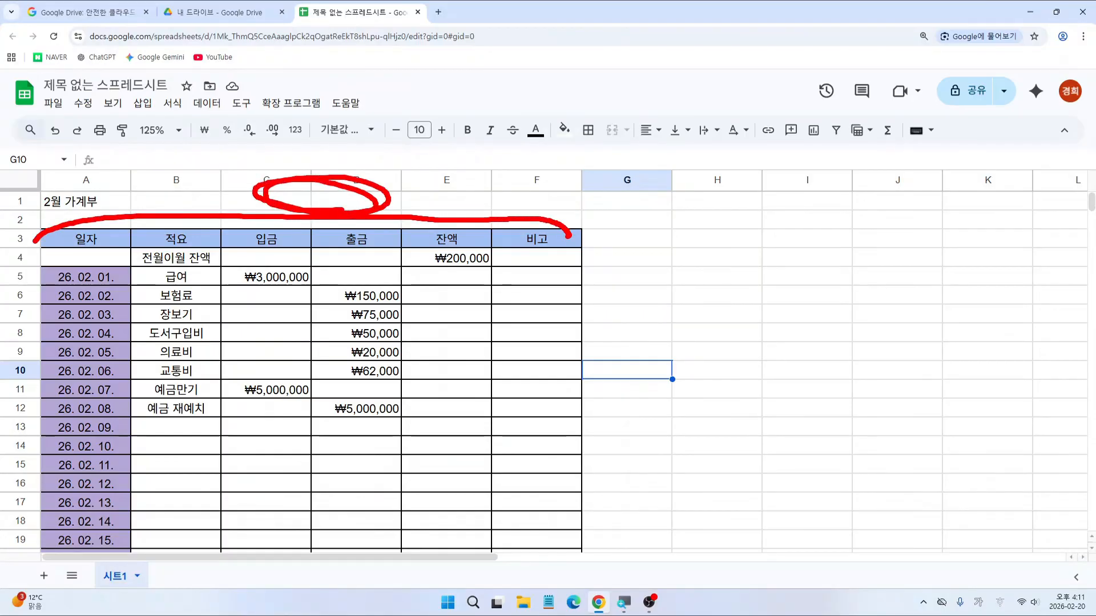
key(Escape)
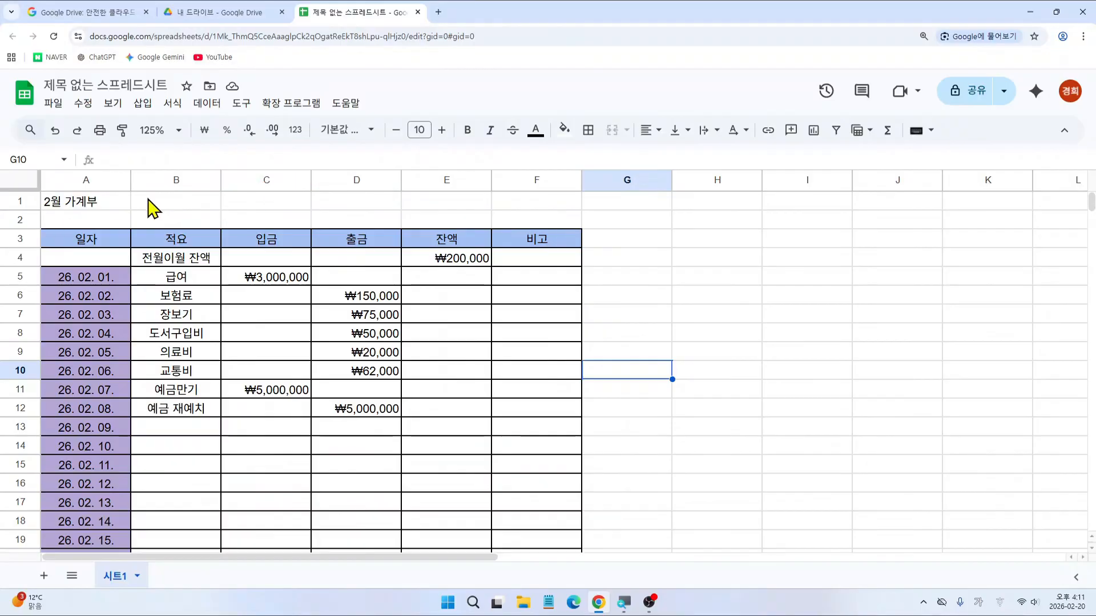
Step: Select title row A1:F1 and locate the merge controls on the toolbar
drag(81, 201, 542, 200)
key(ctrl+2)
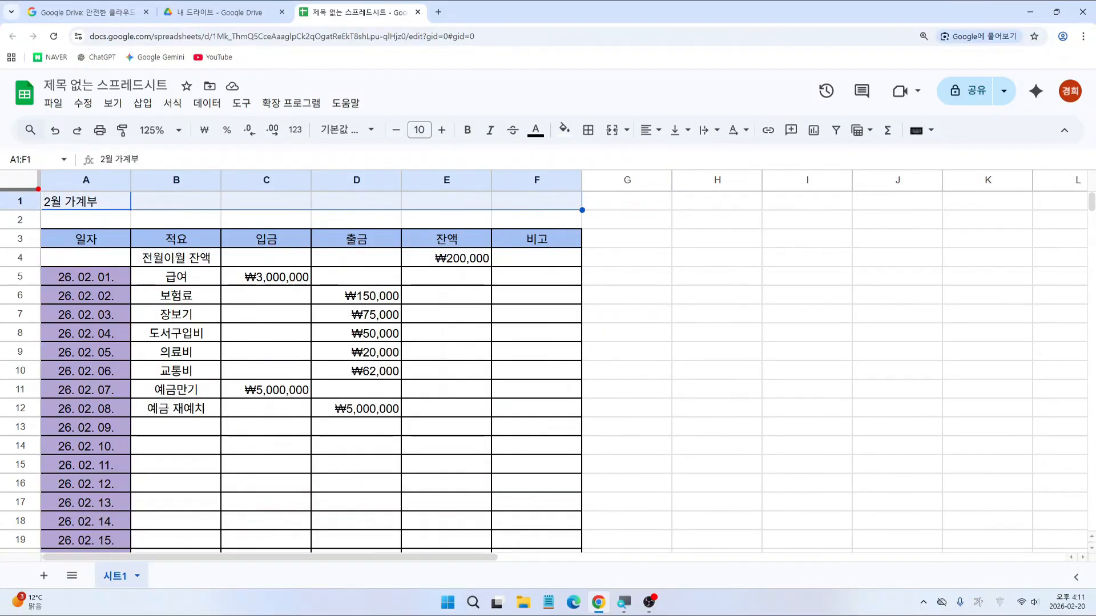
mouse_move(38, 185)
mouse_down()
mouse_move(264, 215)
mouse_move(576, 217)
mouse_up()
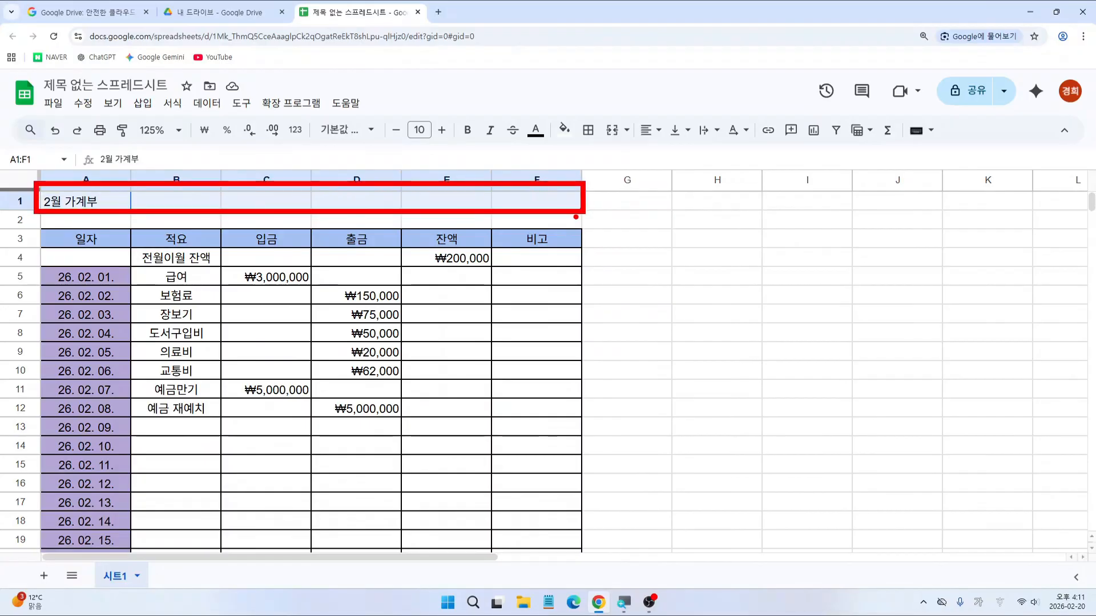
drag(595, 106, 642, 152)
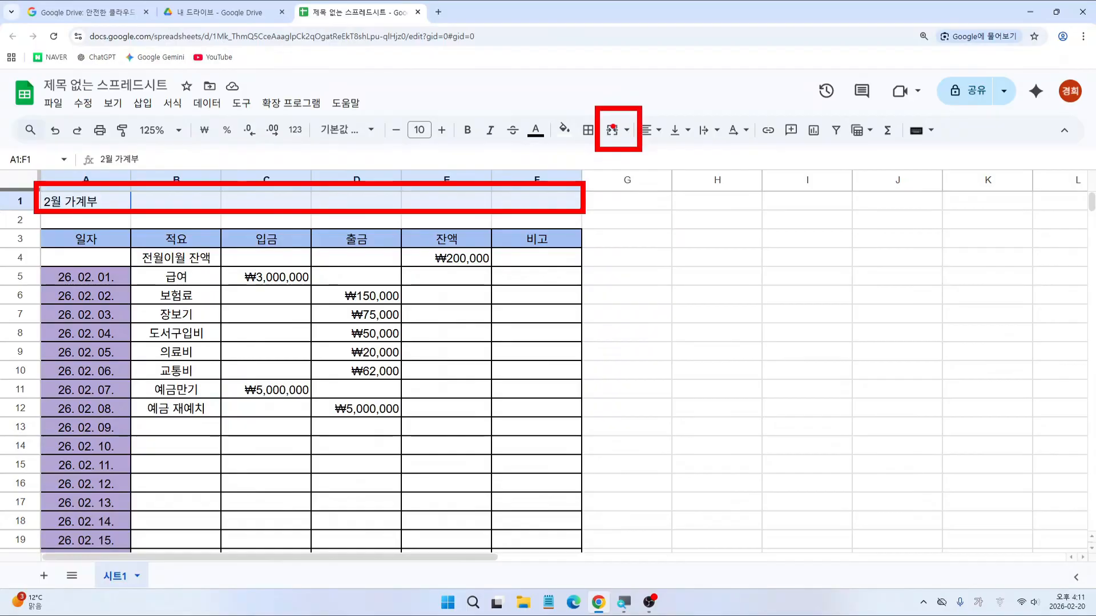
mouse_move(605, 121)
mouse_down()
mouse_move(620, 142)
mouse_move(639, 144)
mouse_up()
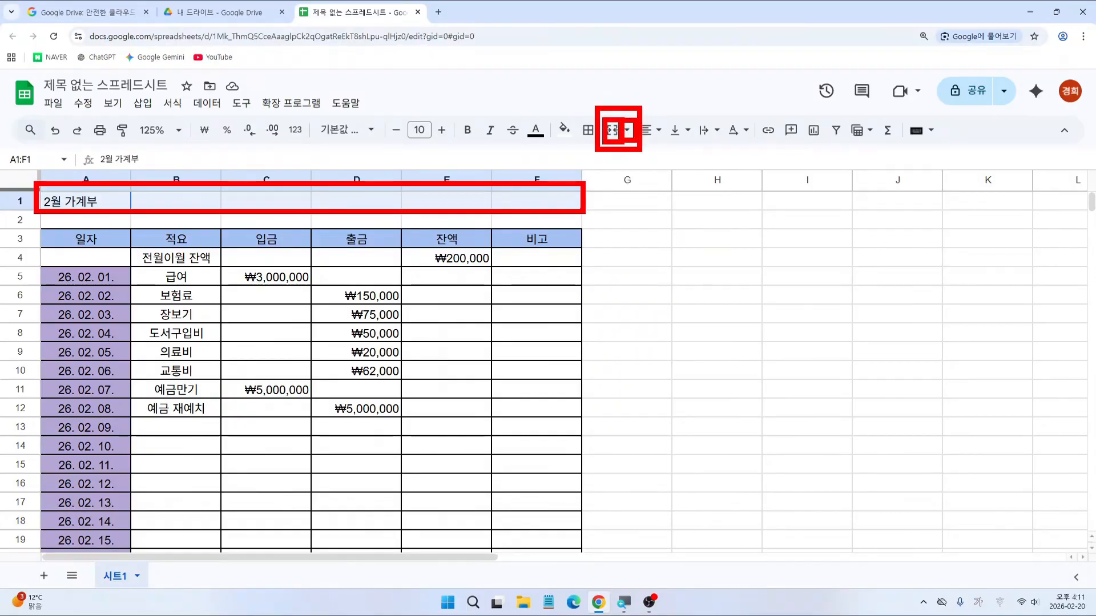
key(Escape)
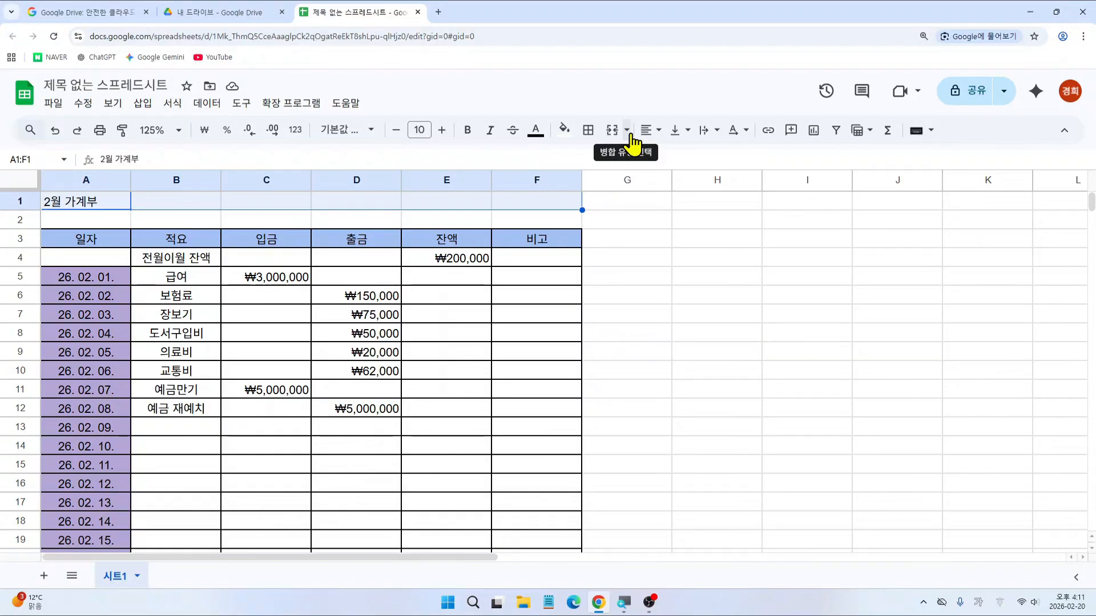
Step: Open the merge-type options to review the available merge choices
click(630, 135)
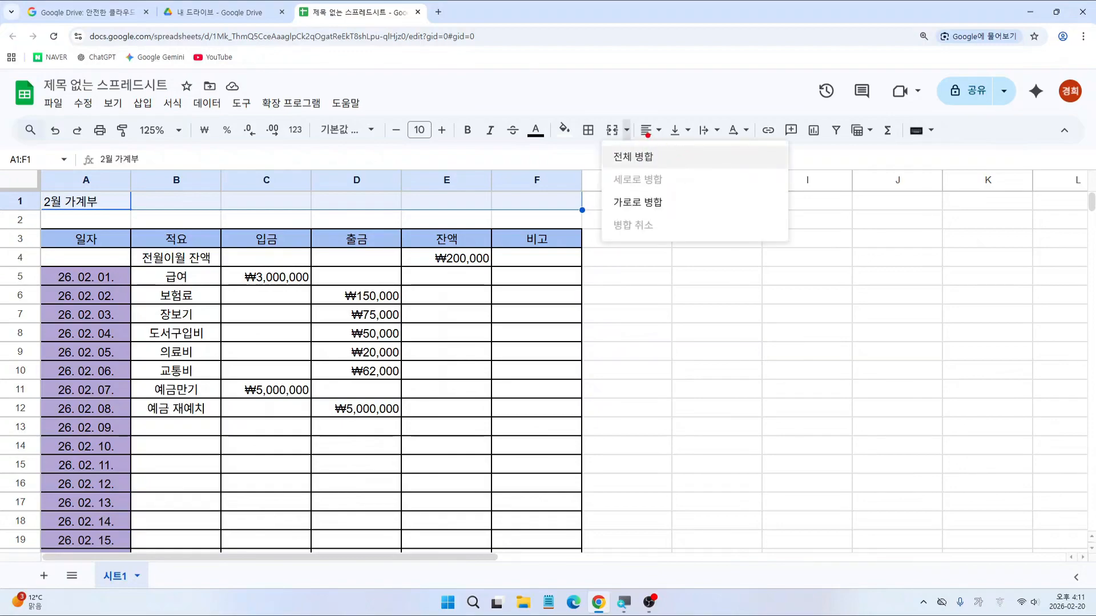
drag(619, 114, 632, 142)
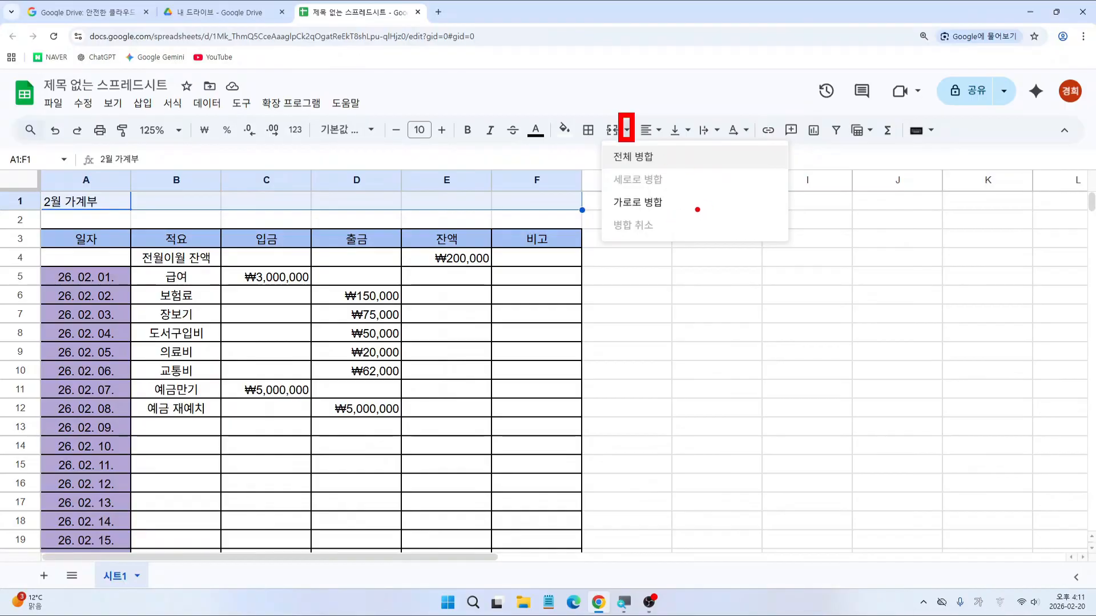
drag(601, 191, 674, 215)
drag(590, 114, 623, 148)
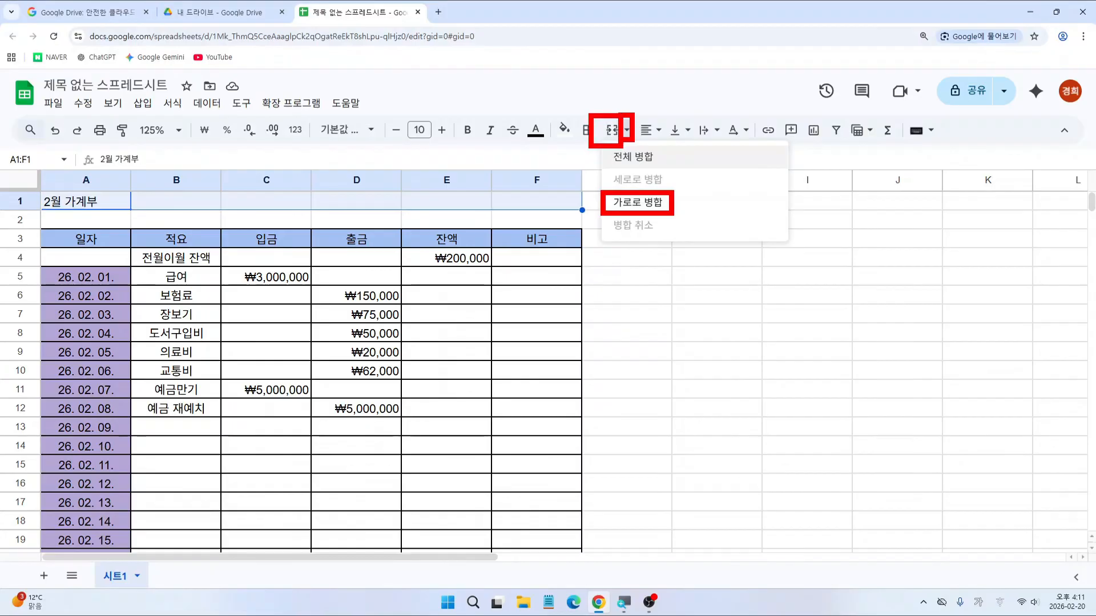
drag(605, 93, 608, 113)
key(Escape)
Step: Merge A1:F1 into a single cell holding the 2월 가계부 title
click(610, 134)
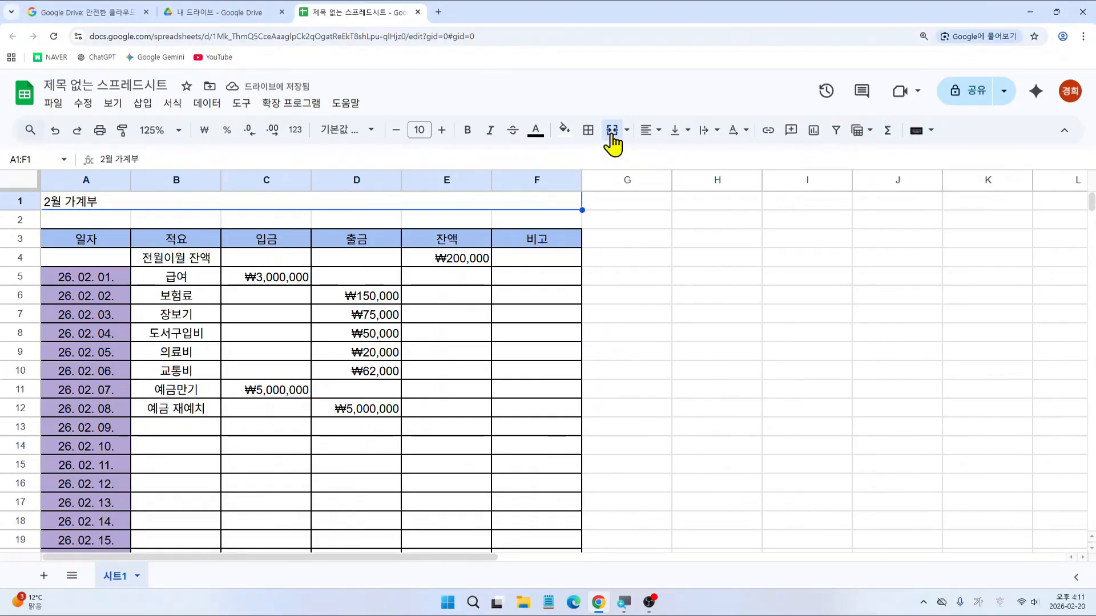
click(612, 134)
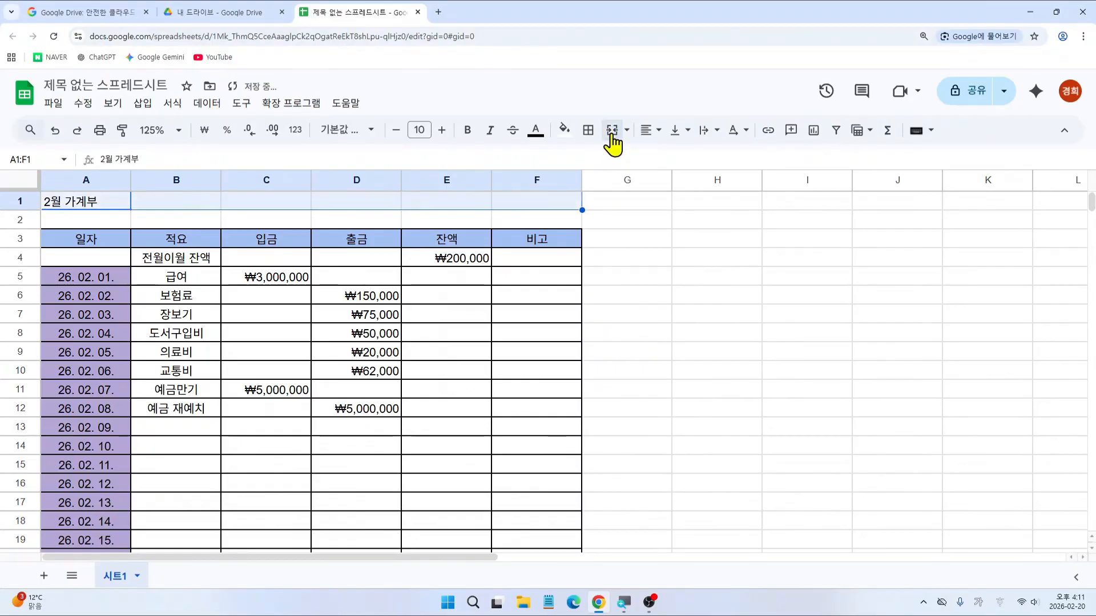
click(611, 131)
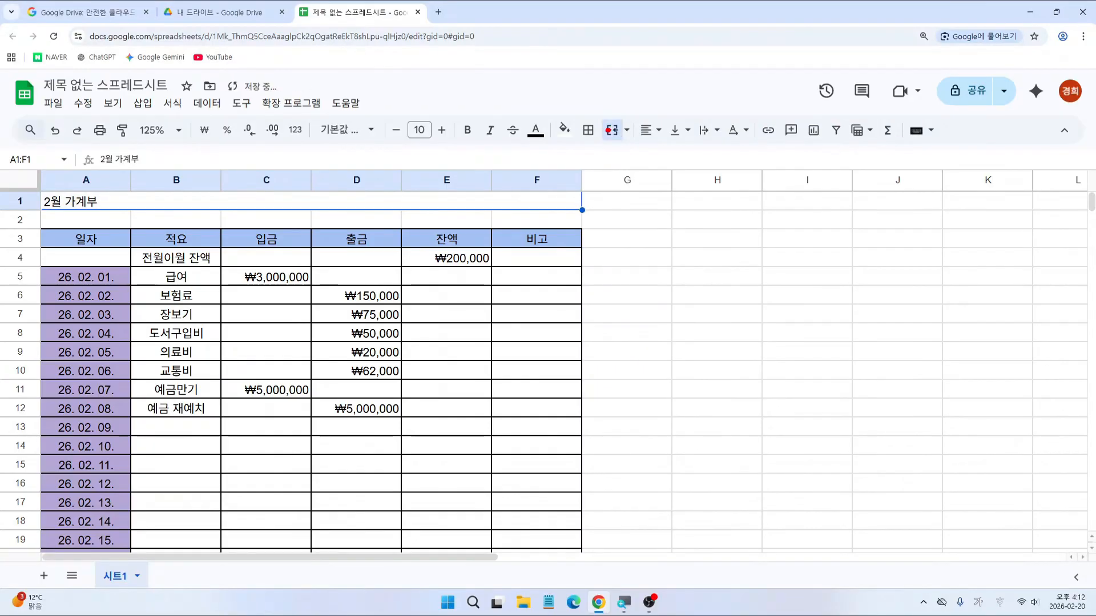
drag(386, 112, 454, 150)
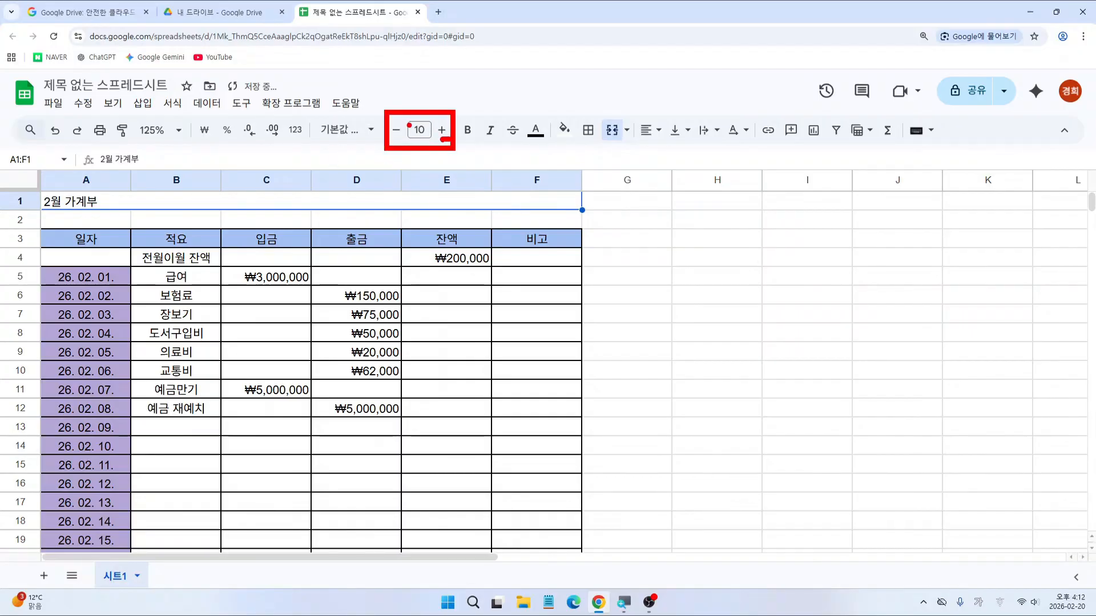
Step: Set the 2월 가계부 title to font size 24 and center it horizontally
click(422, 129)
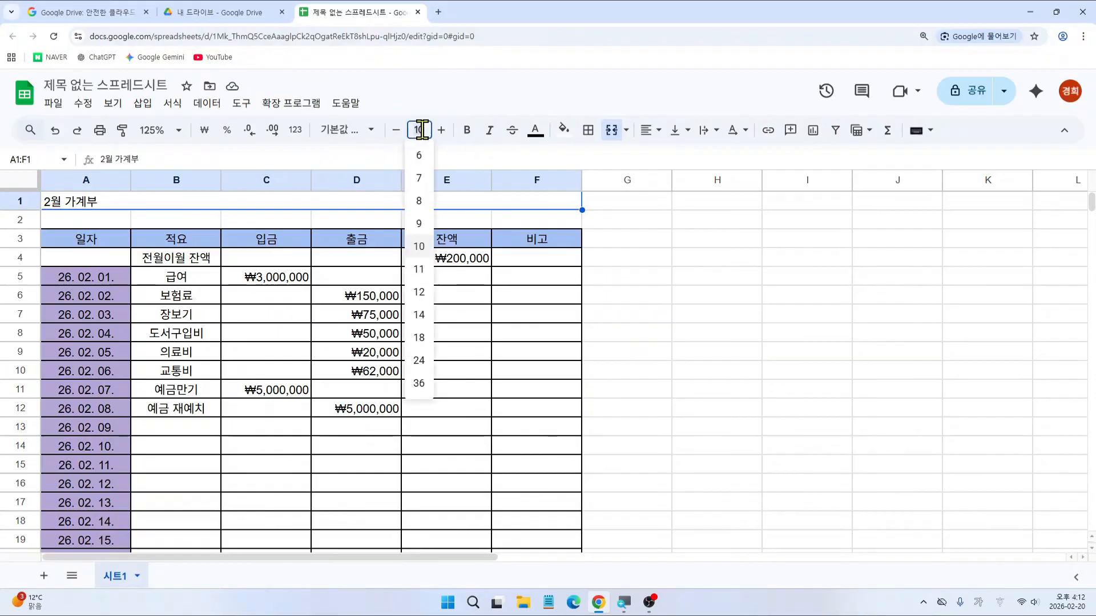
click(420, 365)
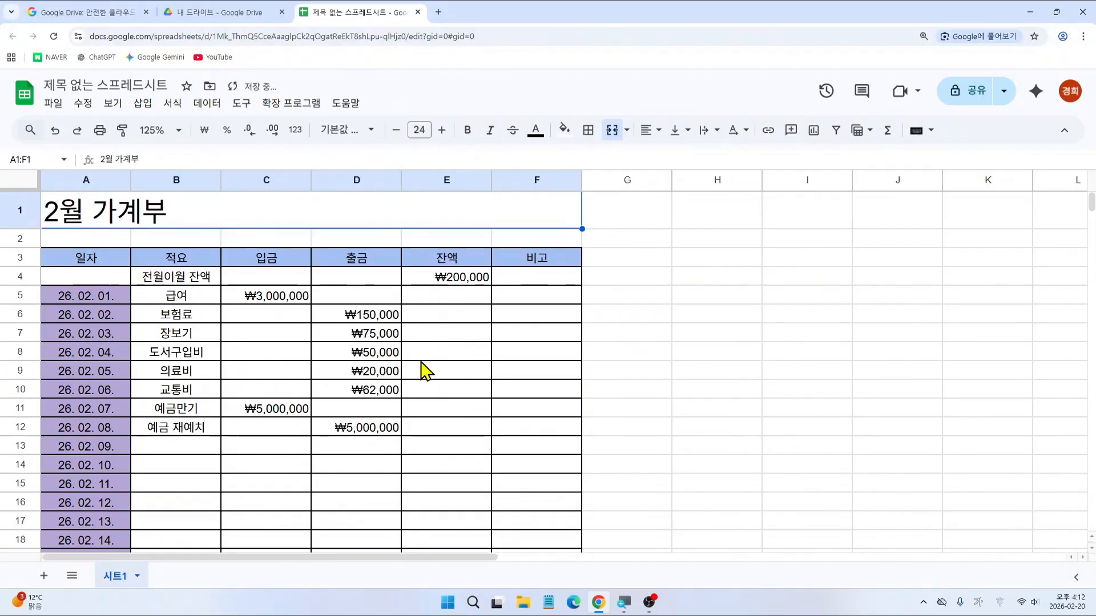
click(647, 133)
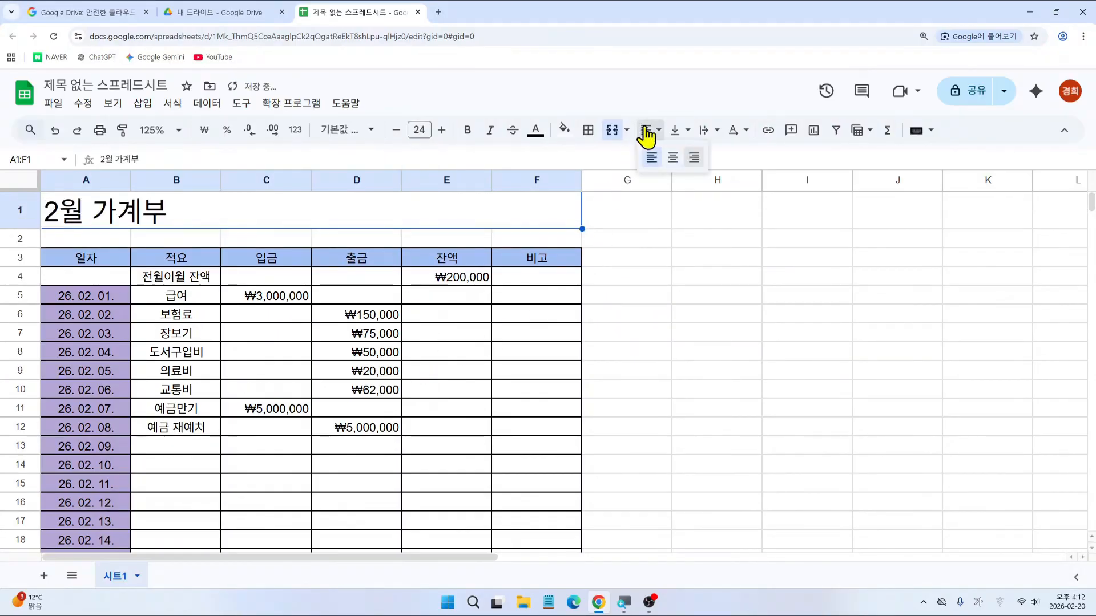
click(672, 156)
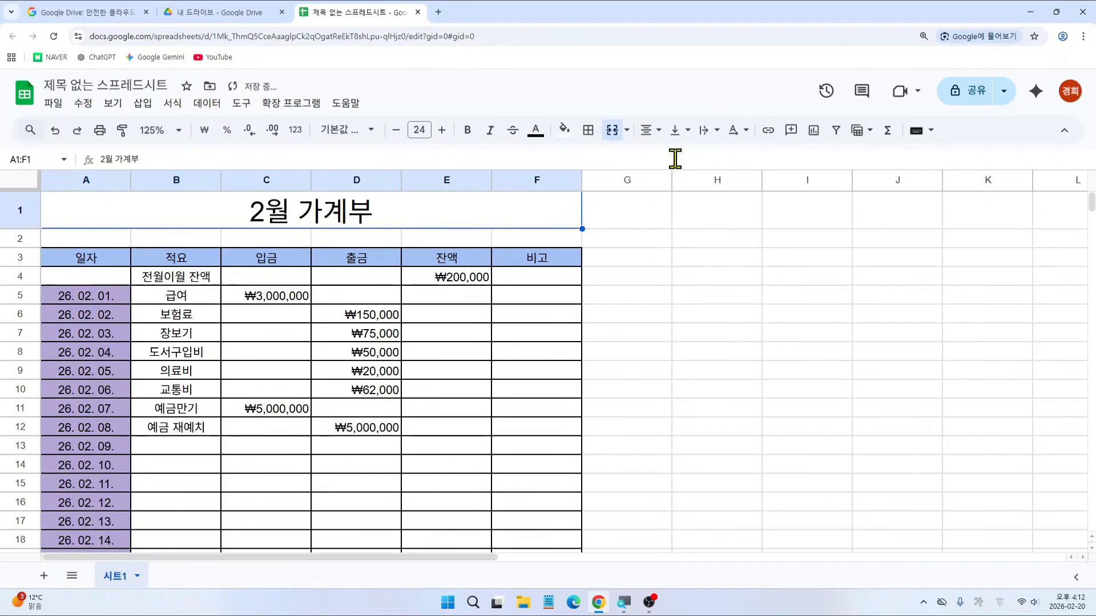
Step: Add spaces between the title characters so the merged title reads '2 월 가 계 부'
double_click(310, 216)
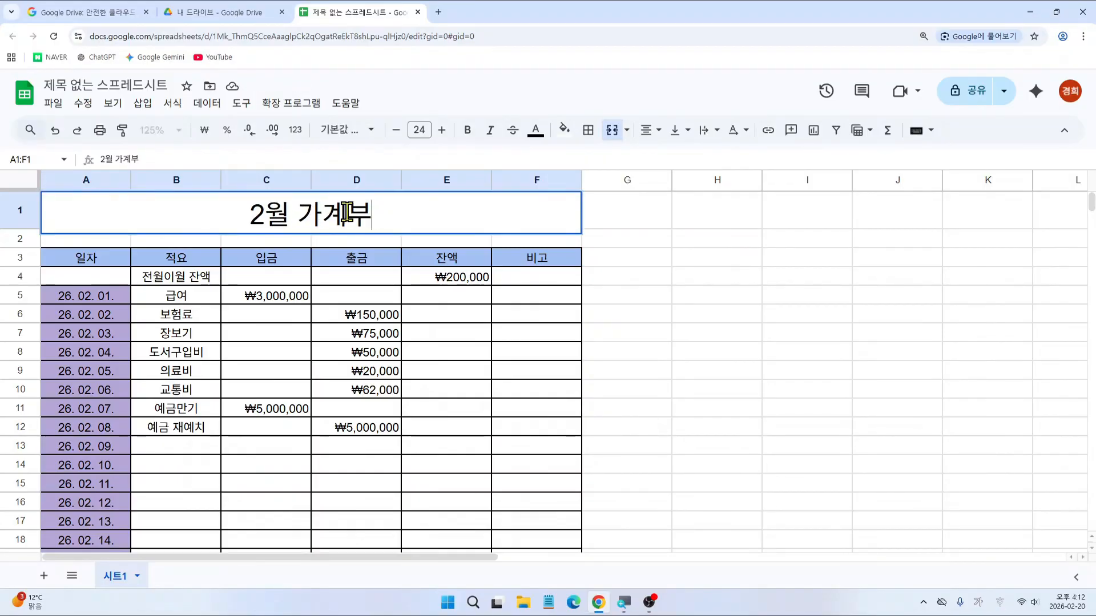
key(Escape)
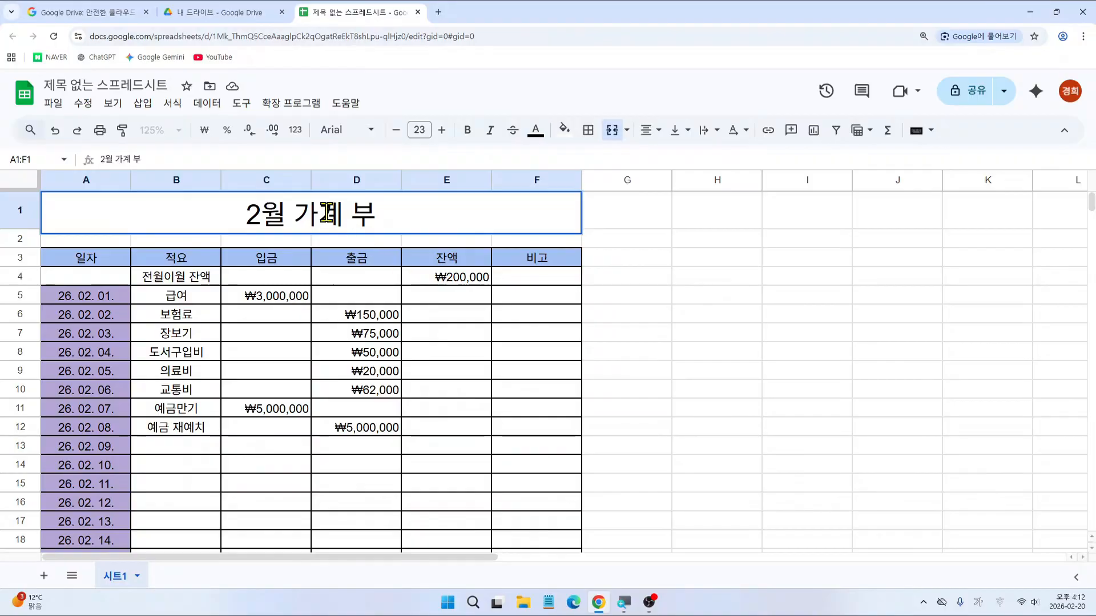
click(320, 213)
click(260, 215)
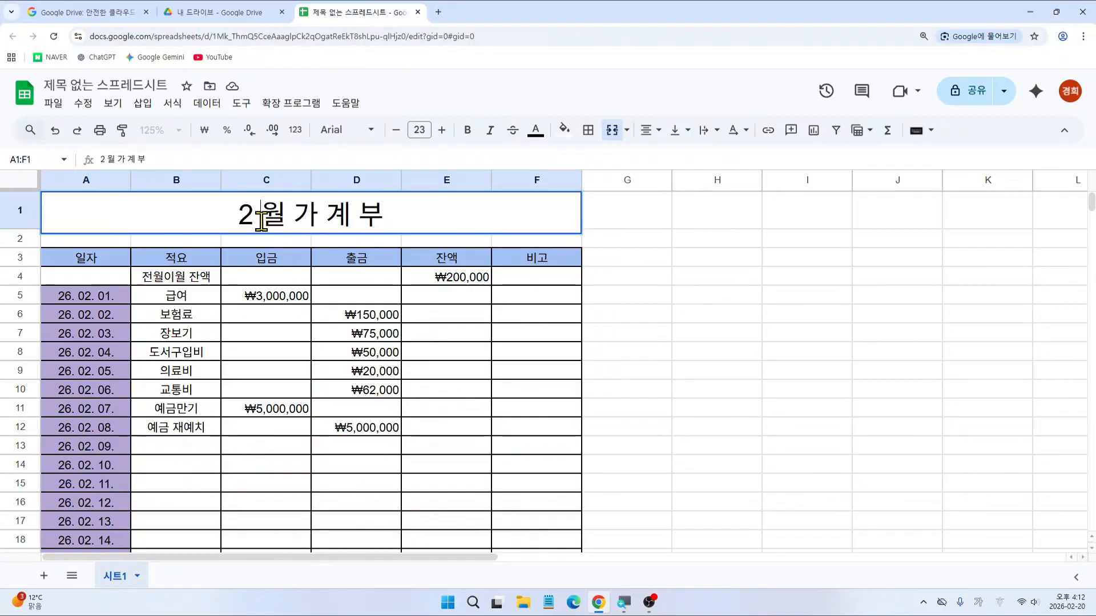
click(291, 216)
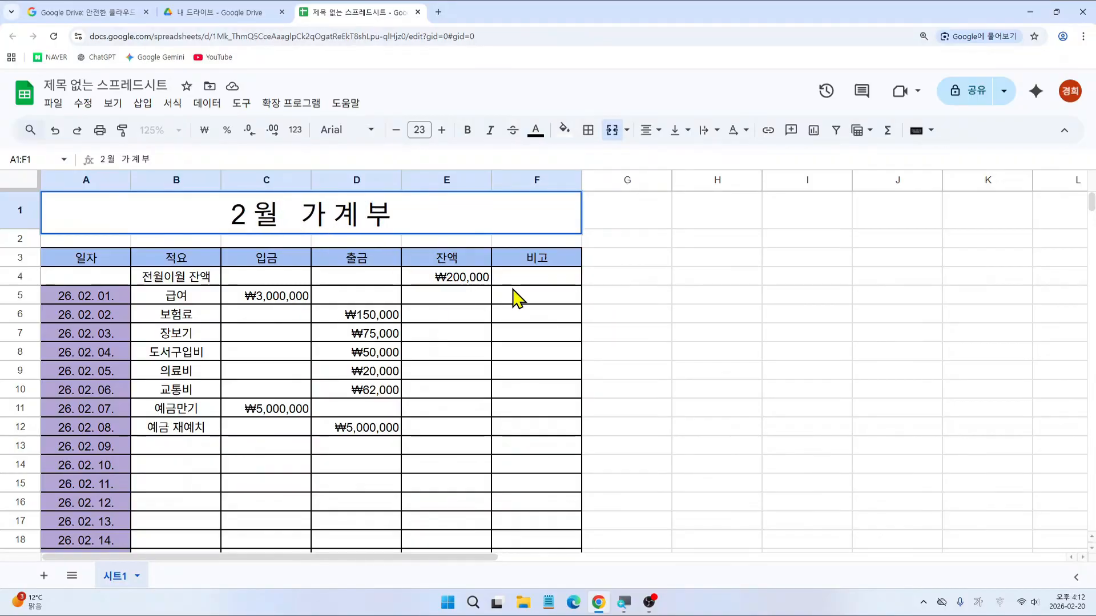
key(Return)
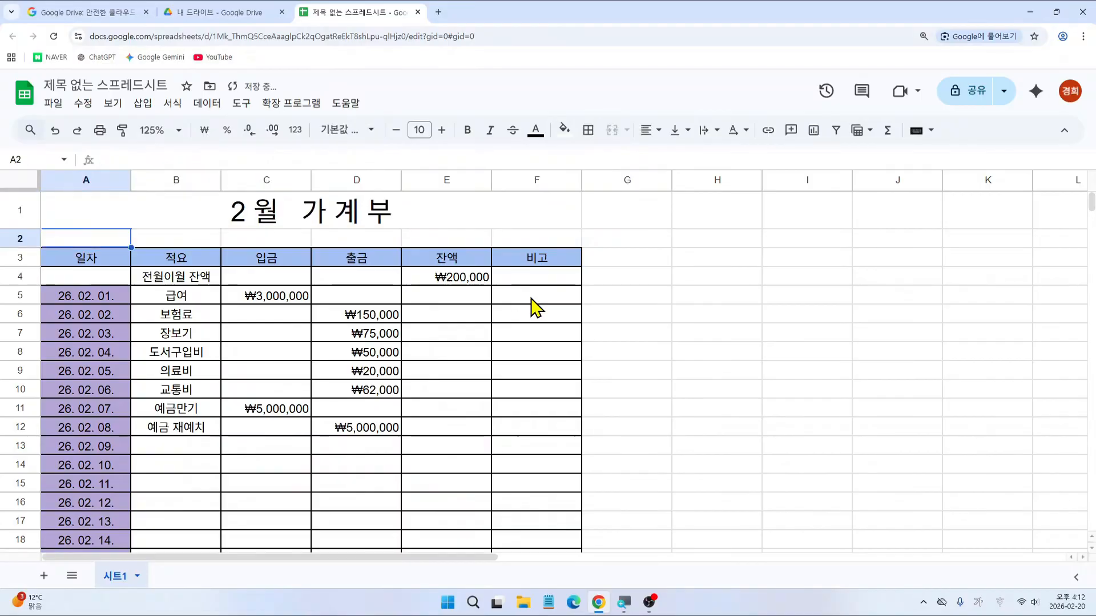
click(662, 337)
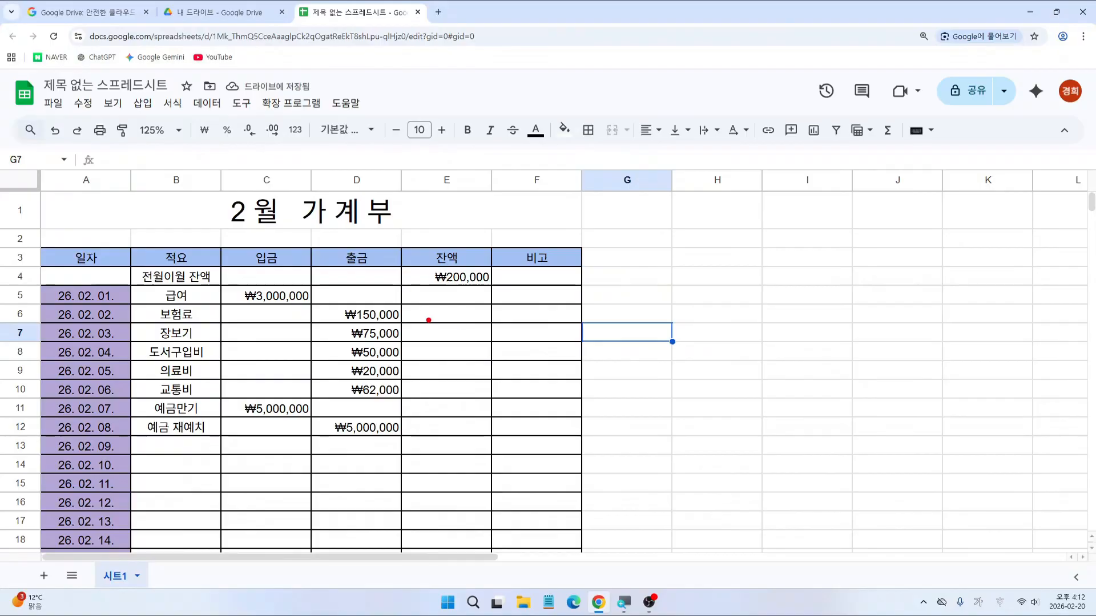
drag(397, 281, 490, 307)
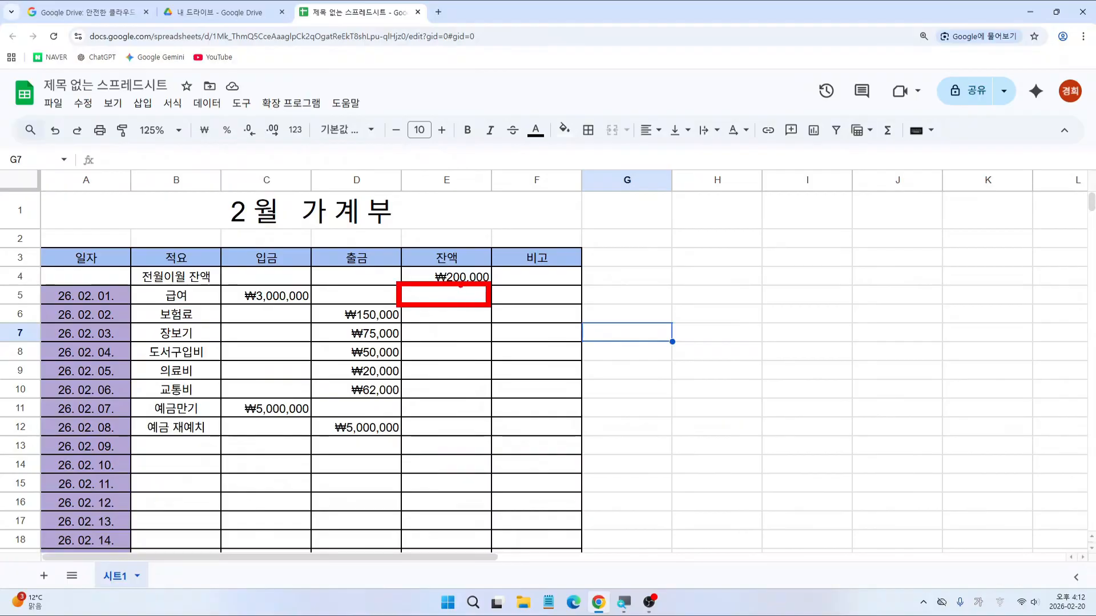
drag(430, 261, 487, 272)
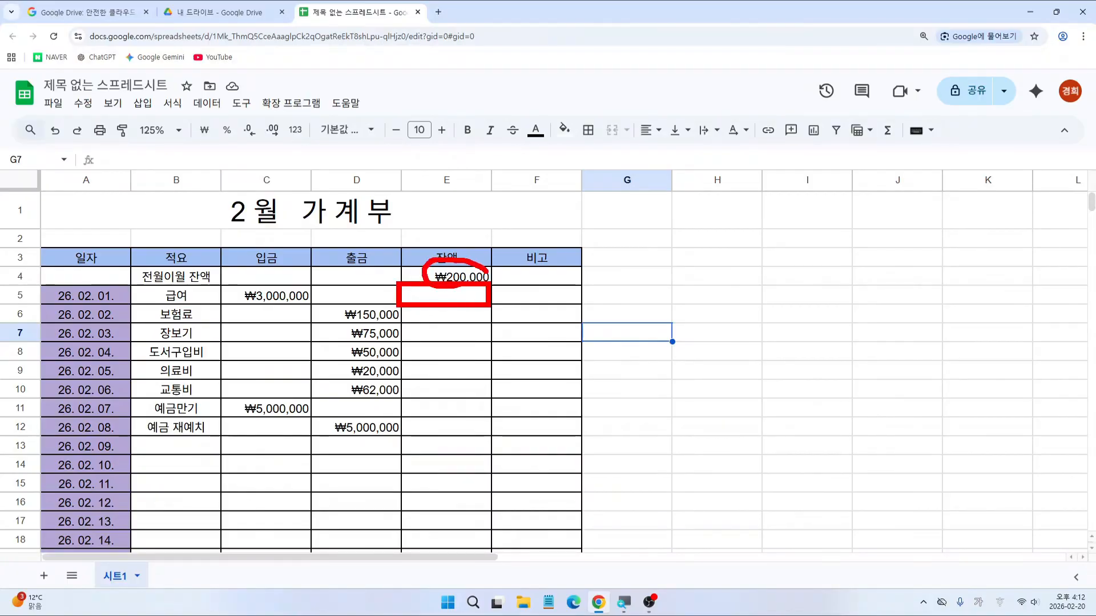
drag(216, 294, 237, 294)
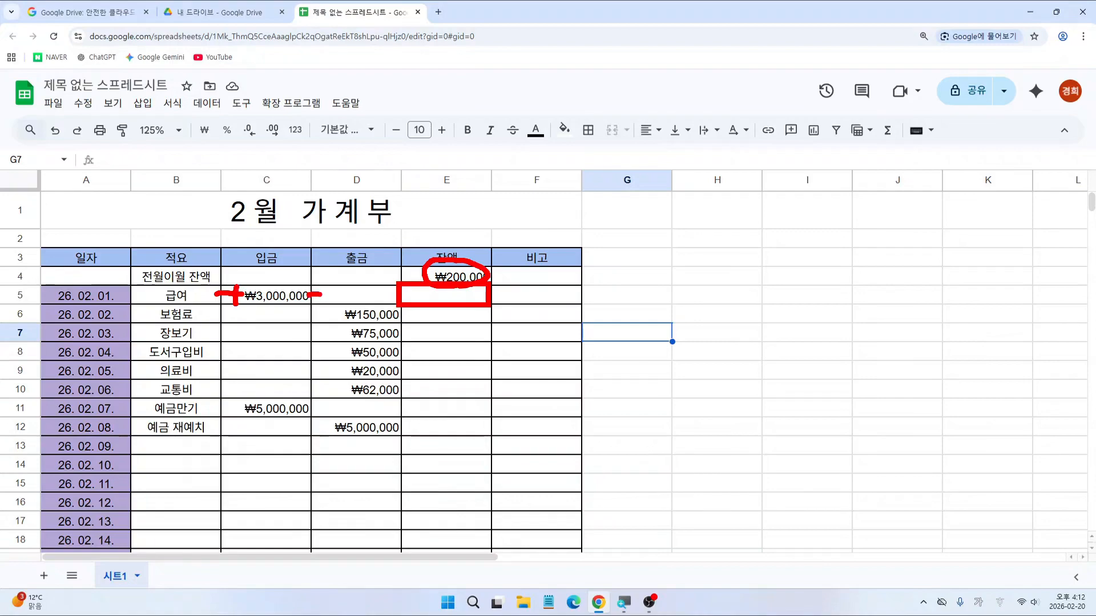
drag(336, 299, 475, 300)
key(Escape)
key(ctrl+2)
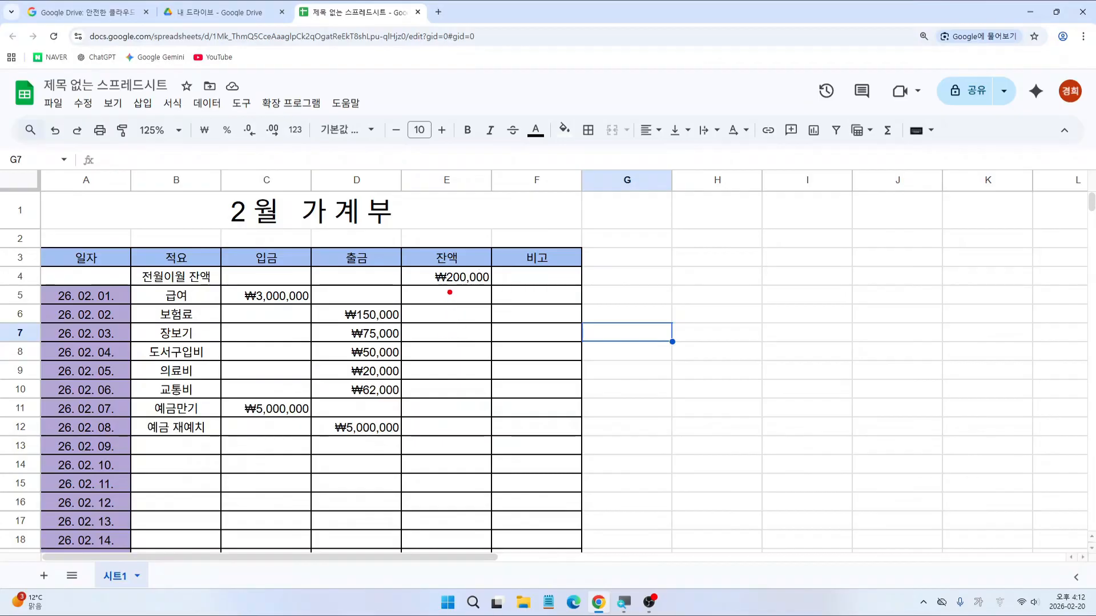
drag(236, 323, 268, 320)
drag(336, 325, 468, 324)
key(Escape)
click(469, 298)
mouse_move(397, 281)
mouse_down()
mouse_move(498, 310)
mouse_move(494, 438)
mouse_up()
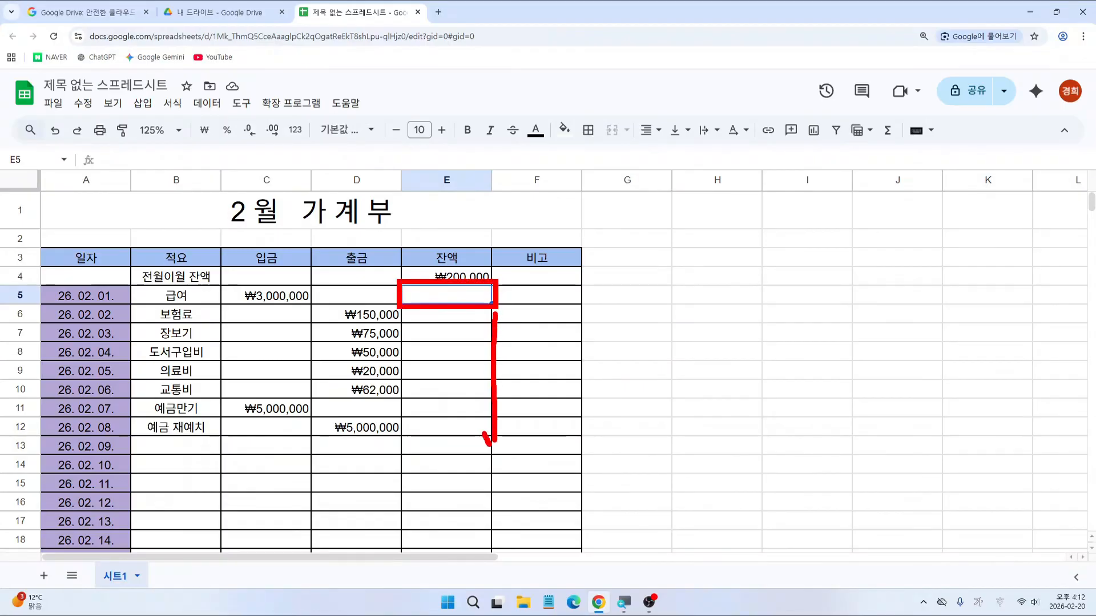
key(Escape)
key(Up)
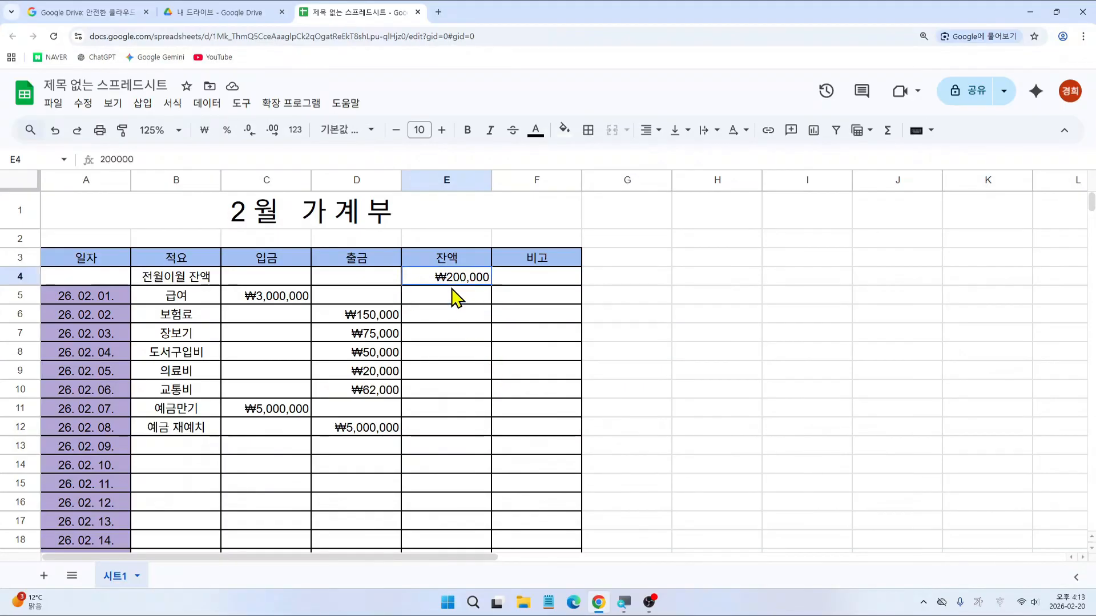
click(453, 303)
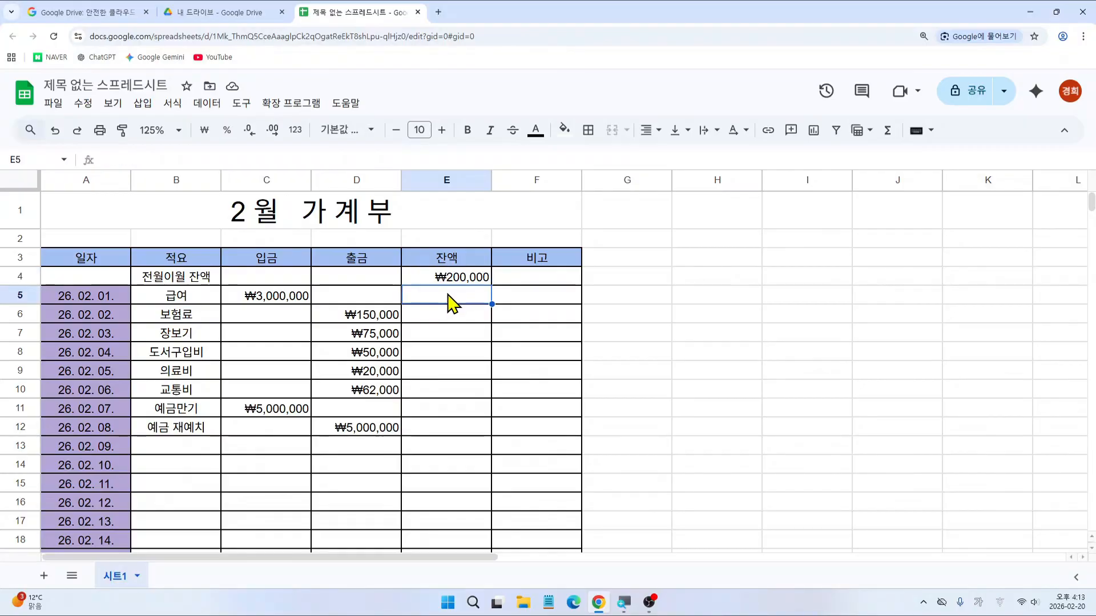
key(ctrl+2)
Step: Start a hard-coded =200000 entry in E5, then discard it
drag(399, 282, 499, 309)
key(Escape)
text(=)
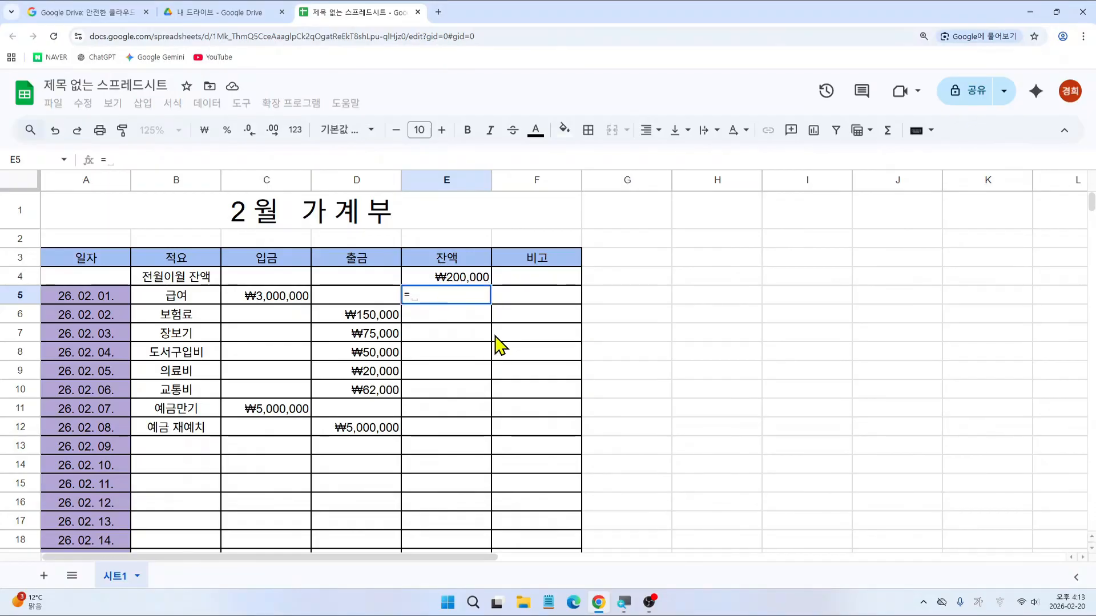
text(200000)
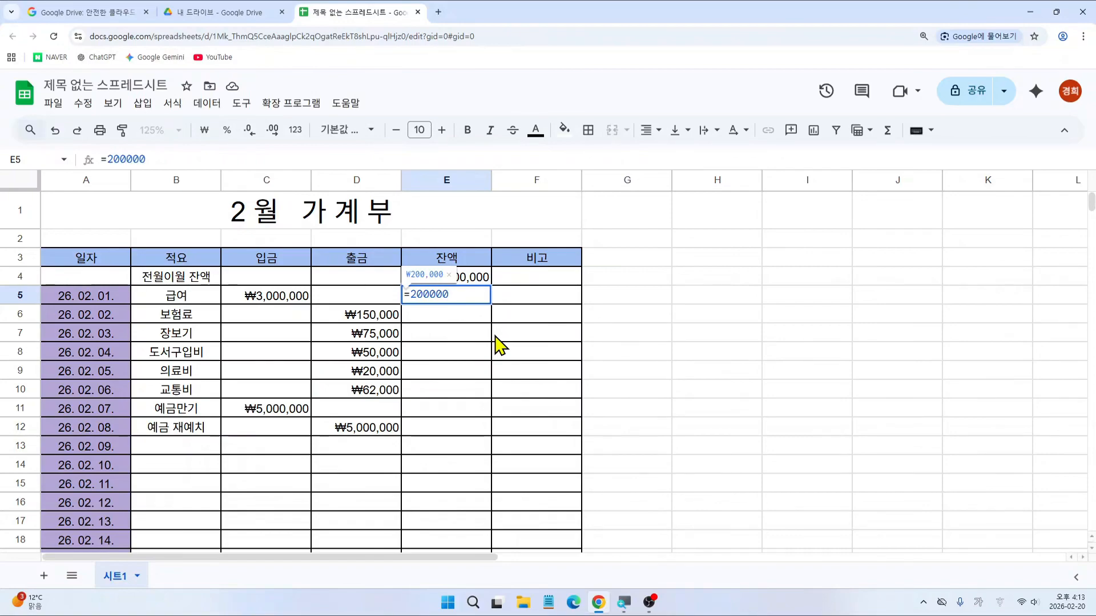
key(Escape)
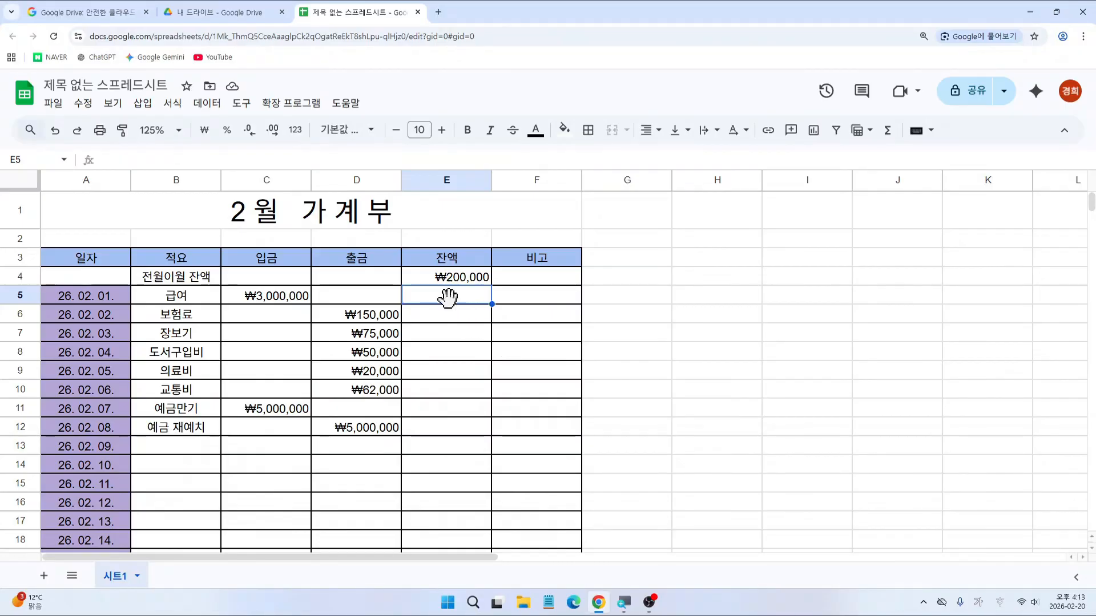
Step: Enter =E4+C5-D5 in E5 to get the ₩3,200,000 balance
text(=)
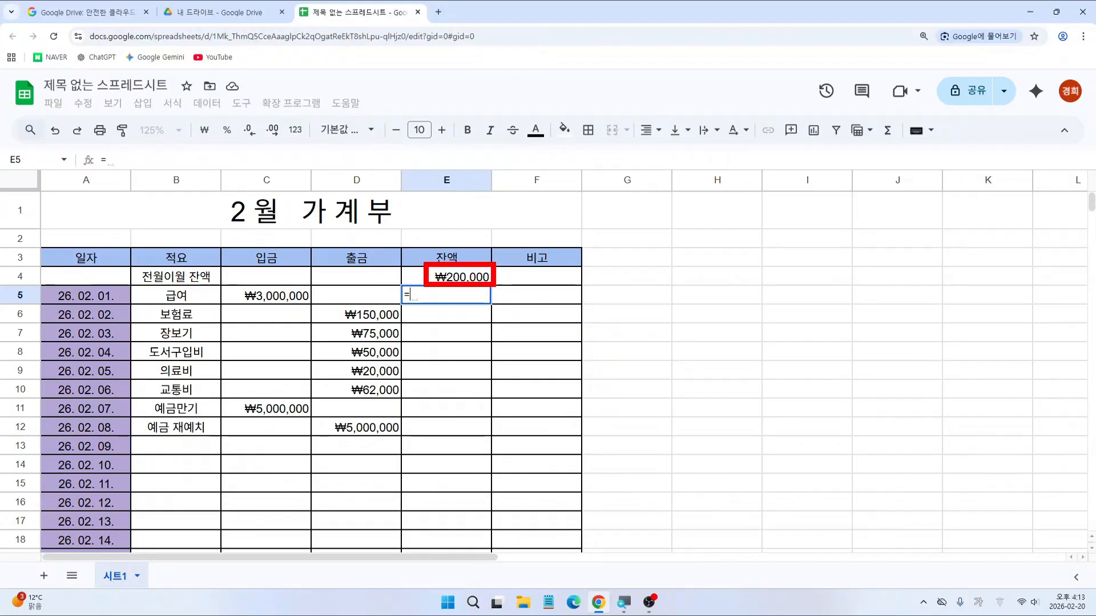
click(475, 279)
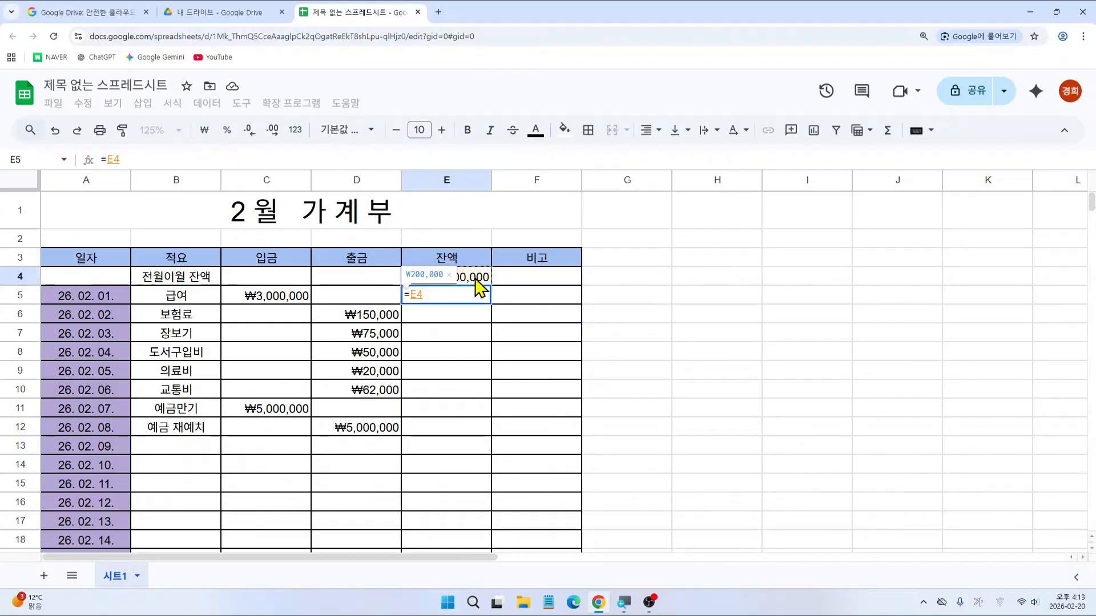
text(+)
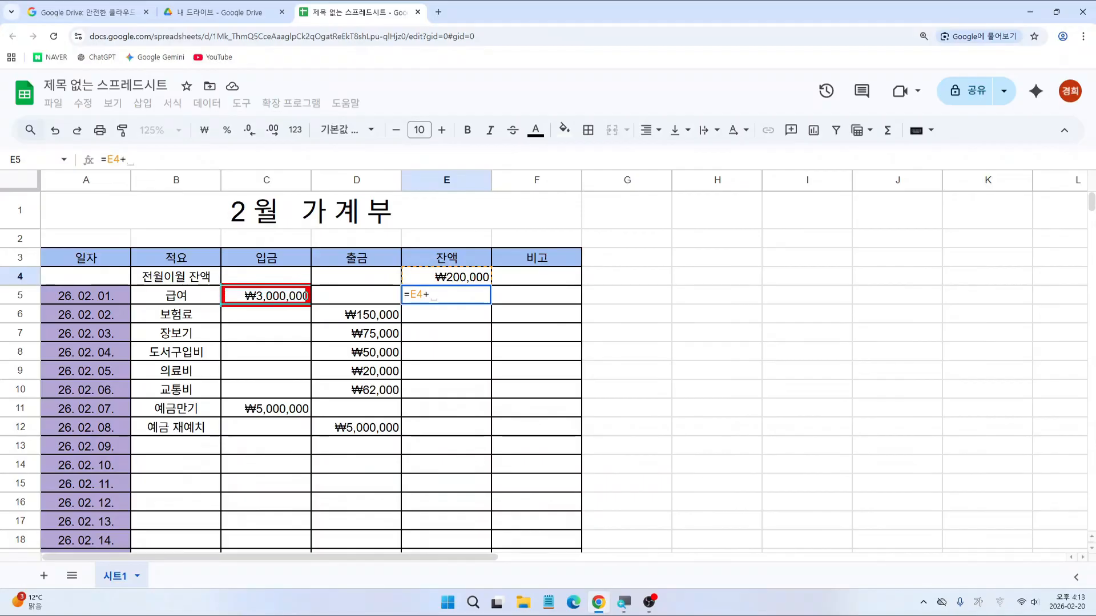
click(278, 303)
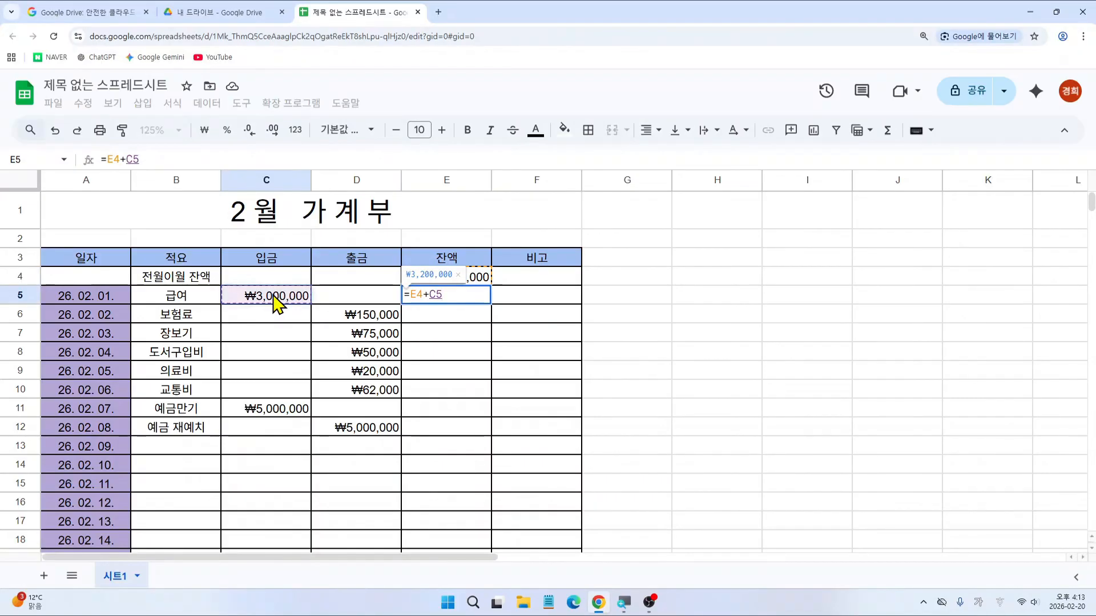
text(-)
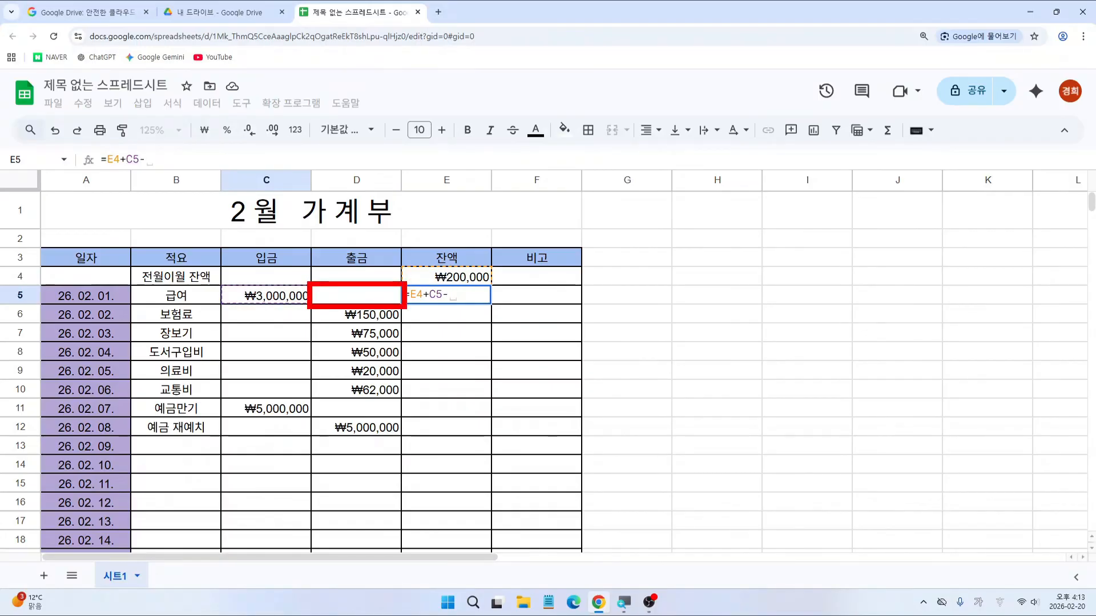
click(360, 298)
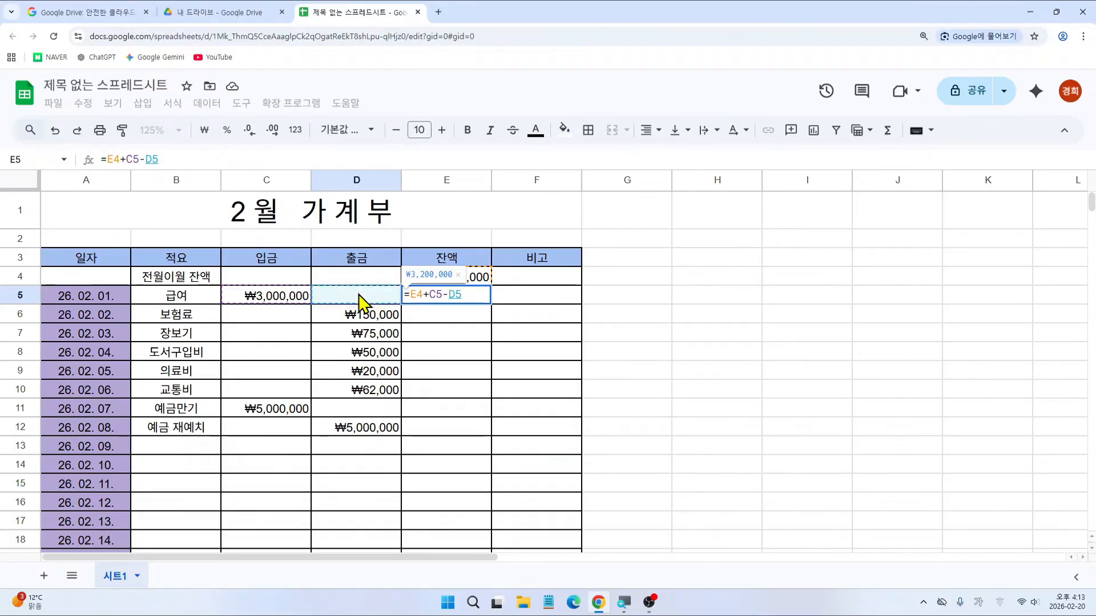
key(Return)
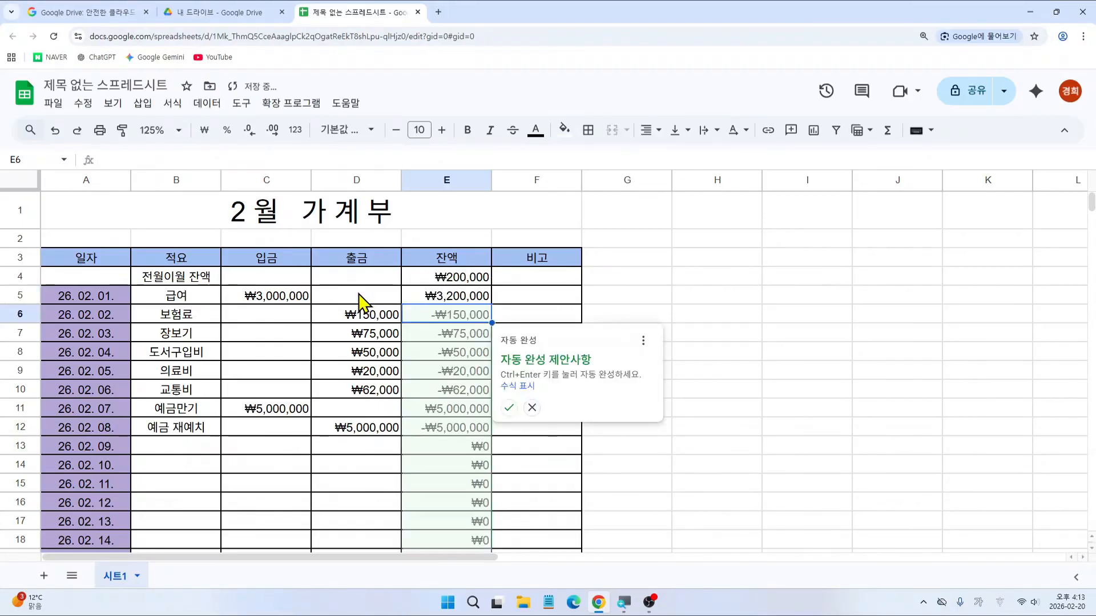
Step: Reject the suggested column E autofill and review E4, C5, D5 and E5's formula
drag(418, 305, 488, 302)
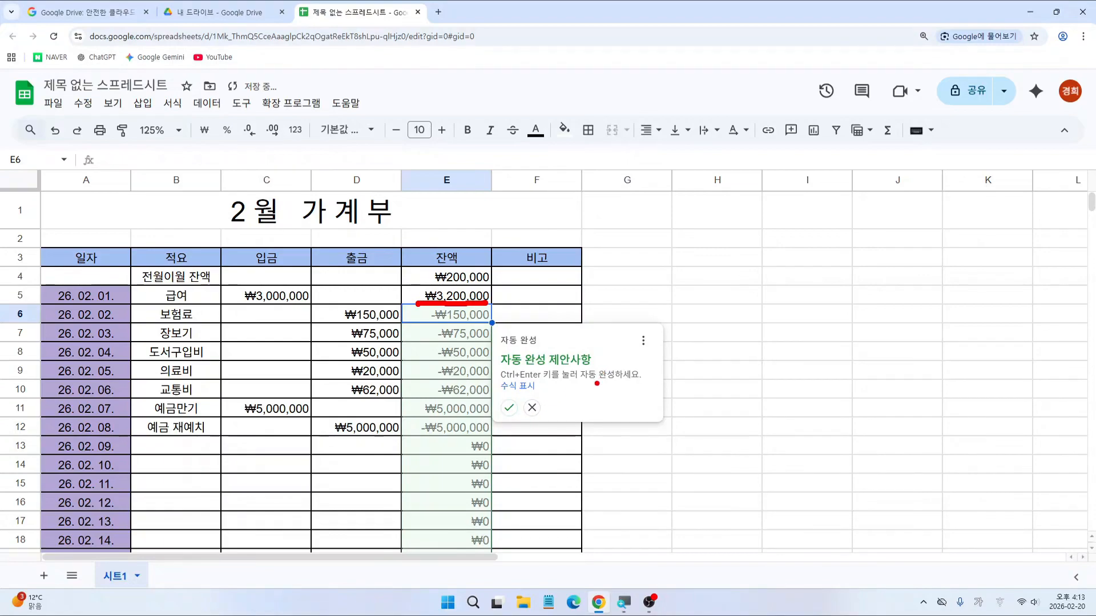
drag(520, 393, 546, 423)
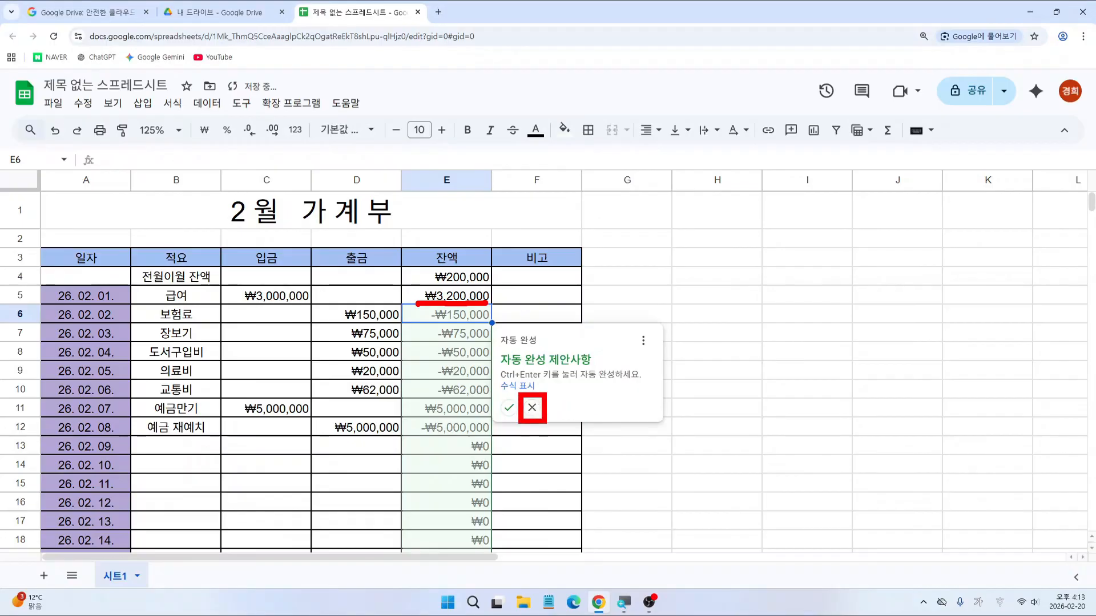
click(532, 407)
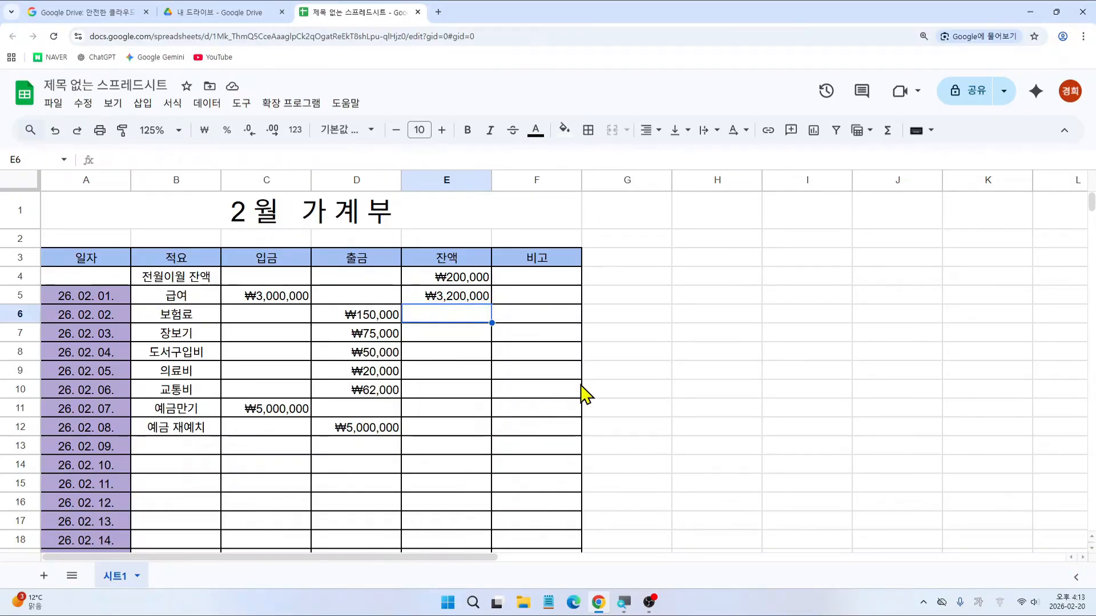
click(459, 280)
click(290, 301)
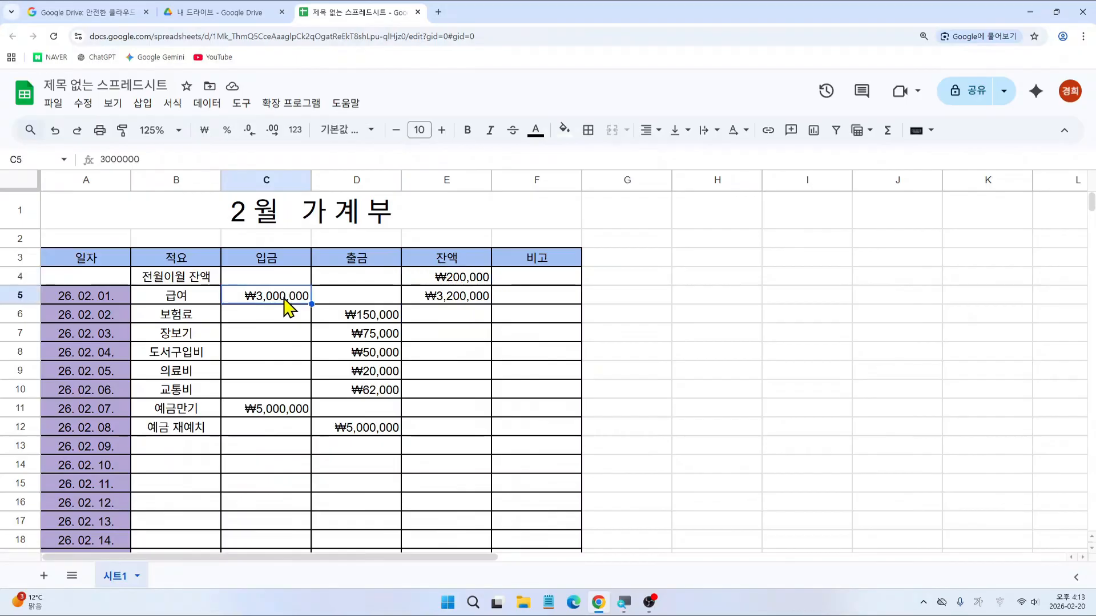
click(347, 299)
click(453, 298)
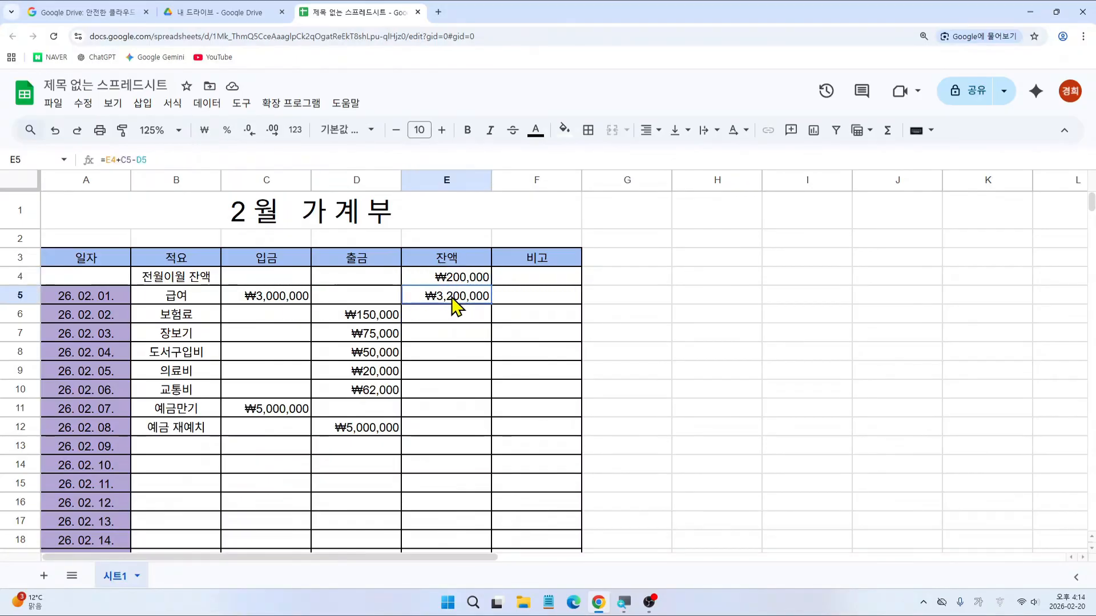
Step: Annotate the ₩3,200,000 balance and the next row's income cell, then reselect E5's formula
key(ctrl+2)
key(Escape)
click(443, 314)
key(ctrl+2)
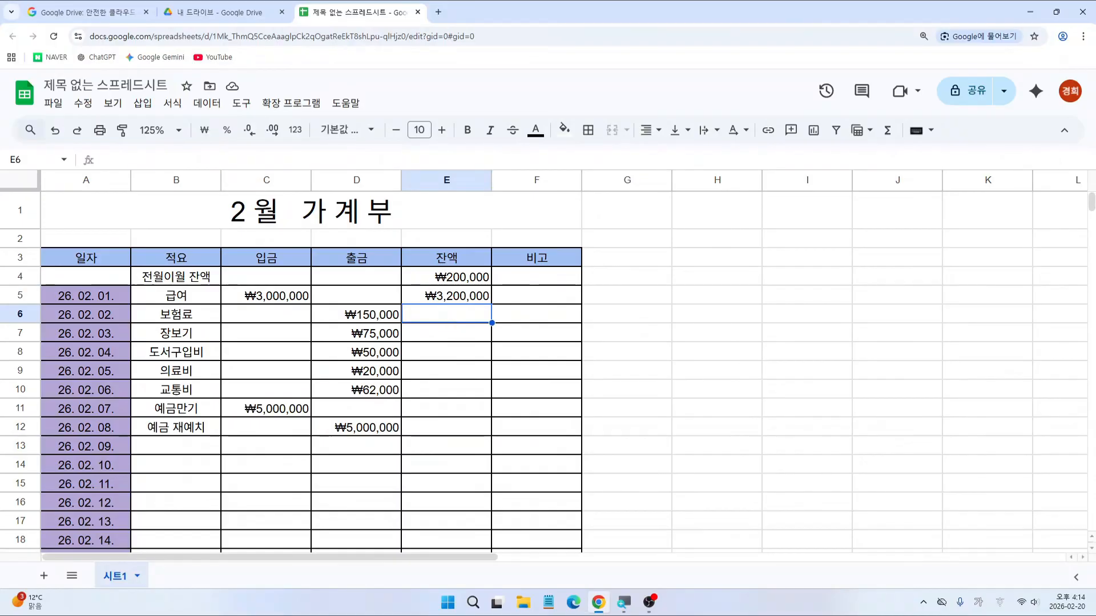
drag(419, 285, 484, 302)
mouse_move(231, 307)
mouse_down()
mouse_move(312, 330)
mouse_move(336, 316)
mouse_move(398, 323)
mouse_up()
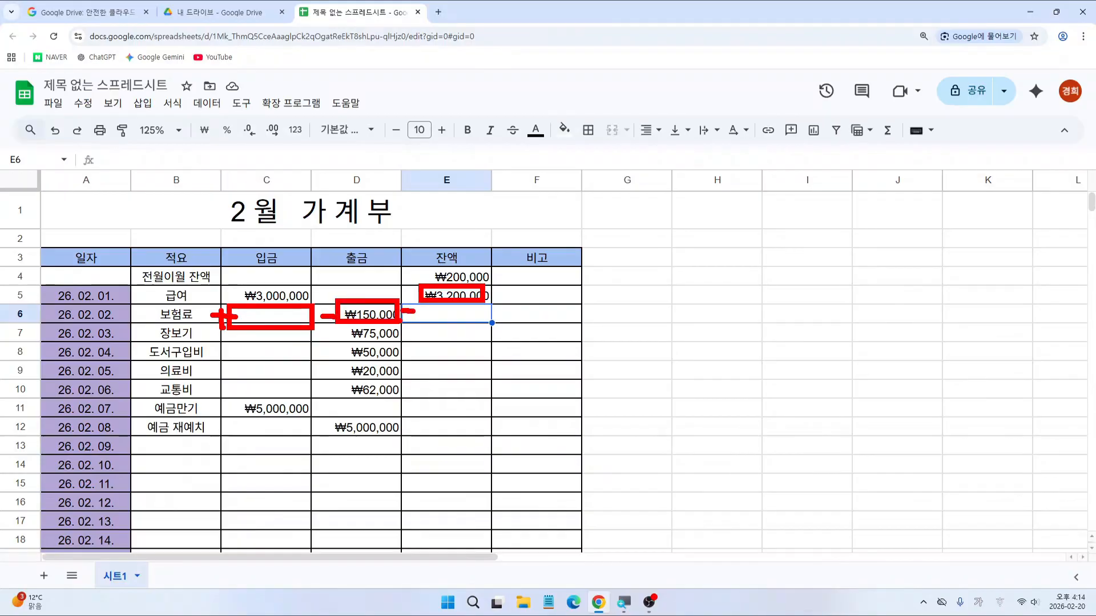
key(Escape)
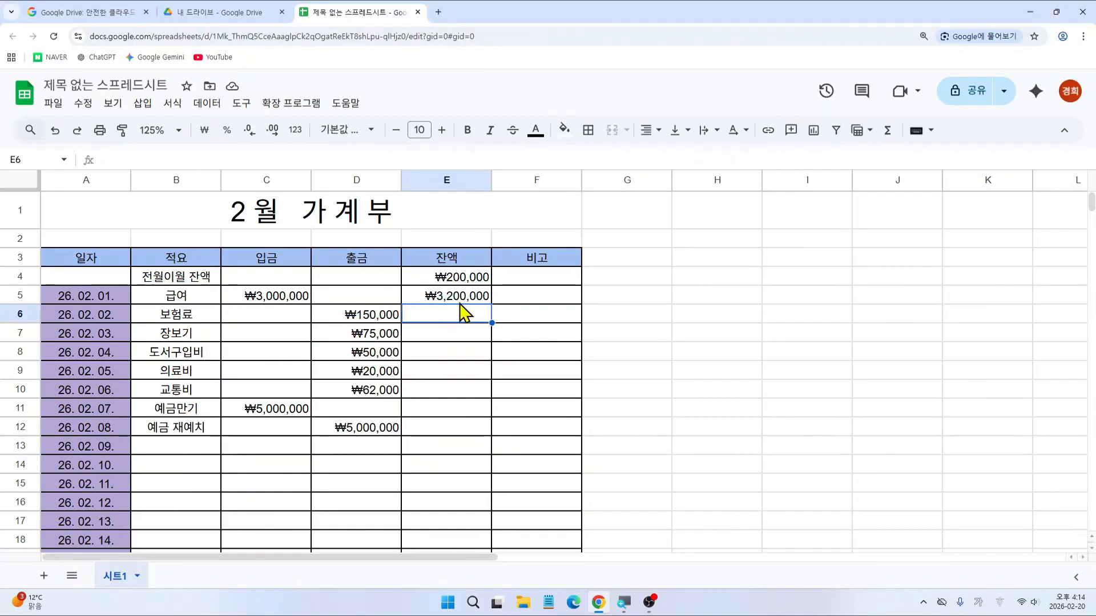
click(463, 300)
Step: Copy the E5 balance formula down to E32, ending at ₩2,843,000 on 26. 02. 28
key(ctrl+2)
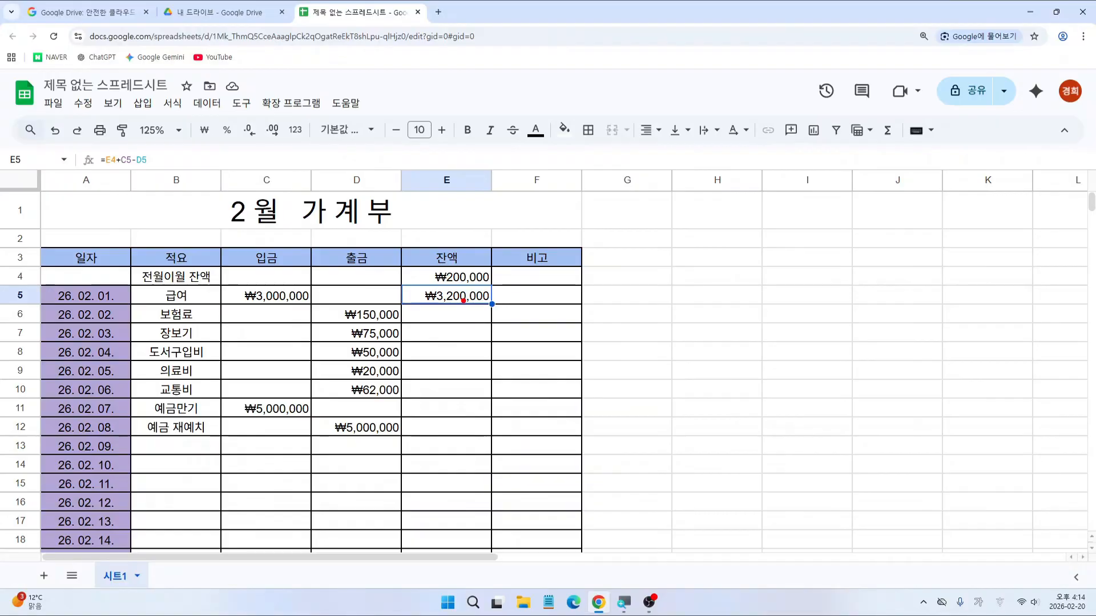
drag(400, 286, 496, 308)
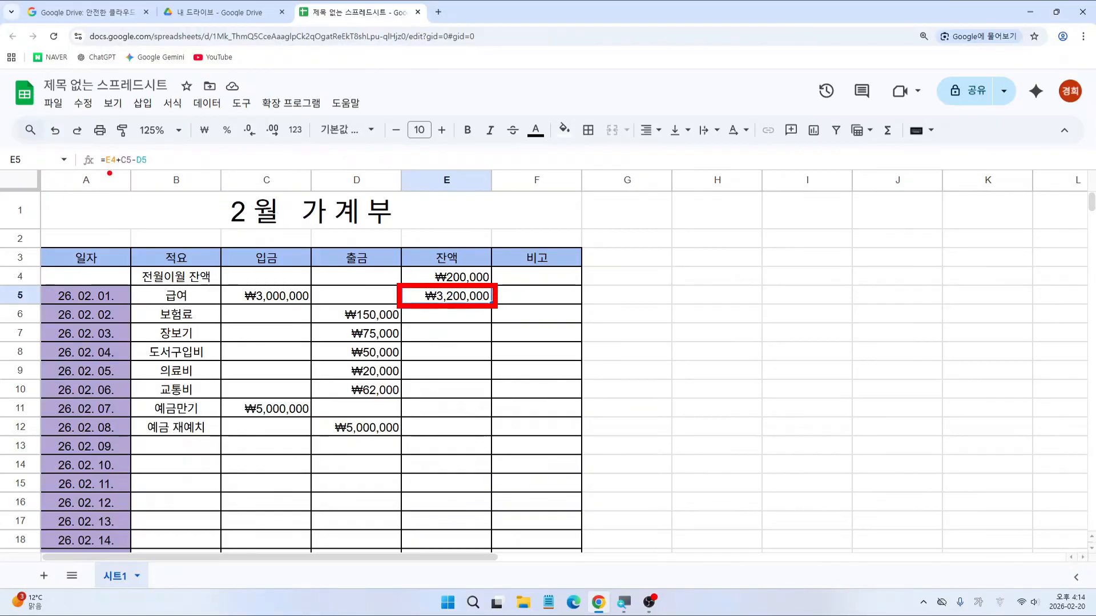
drag(75, 147, 406, 285)
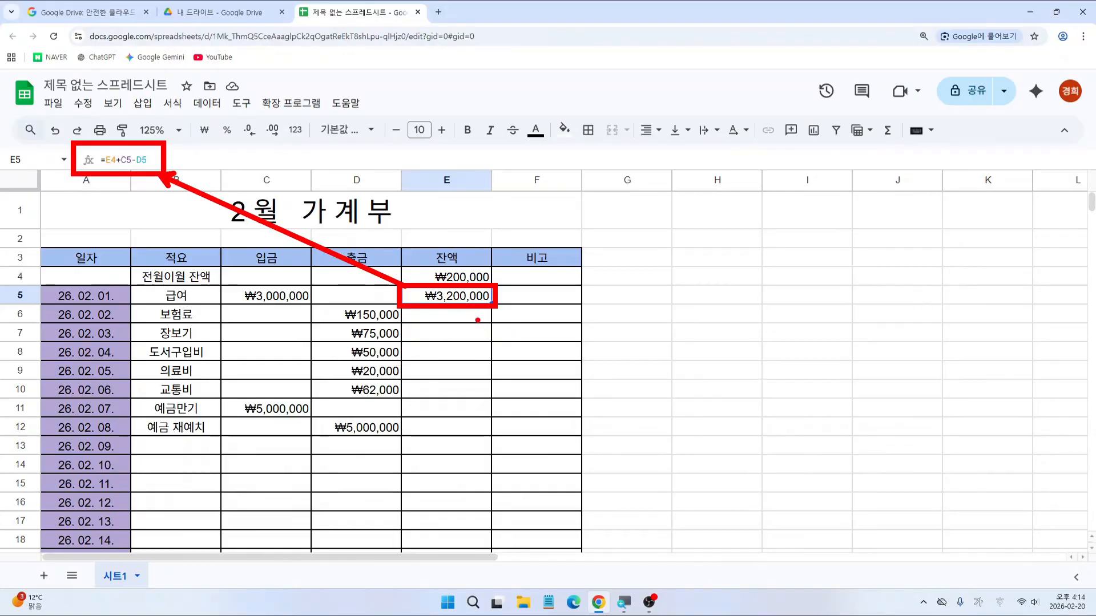
key(Escape)
key(ctrl+2)
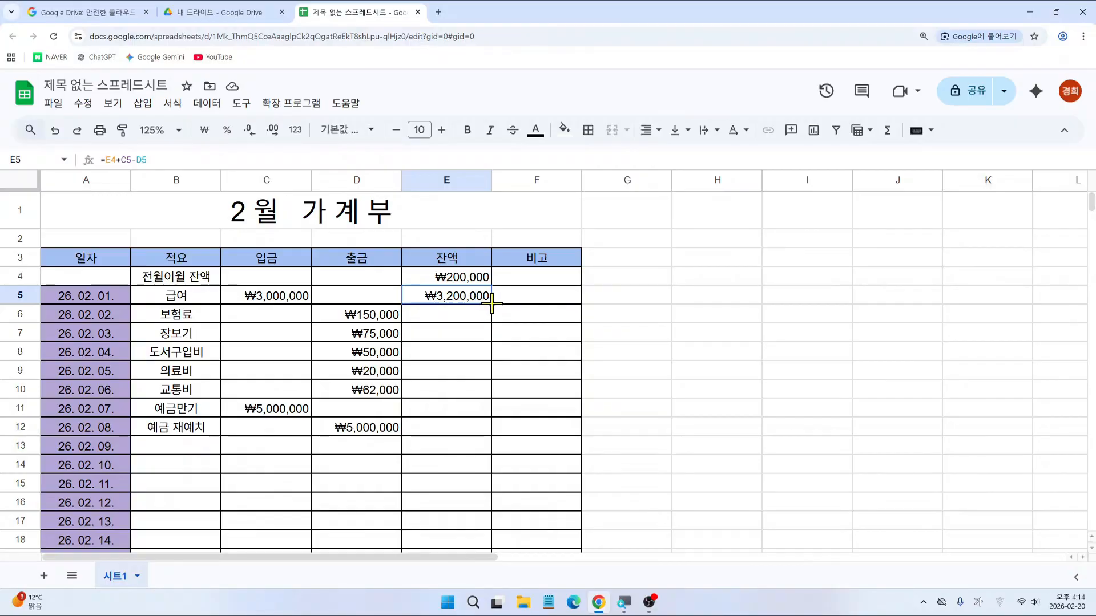
drag(491, 304, 489, 492)
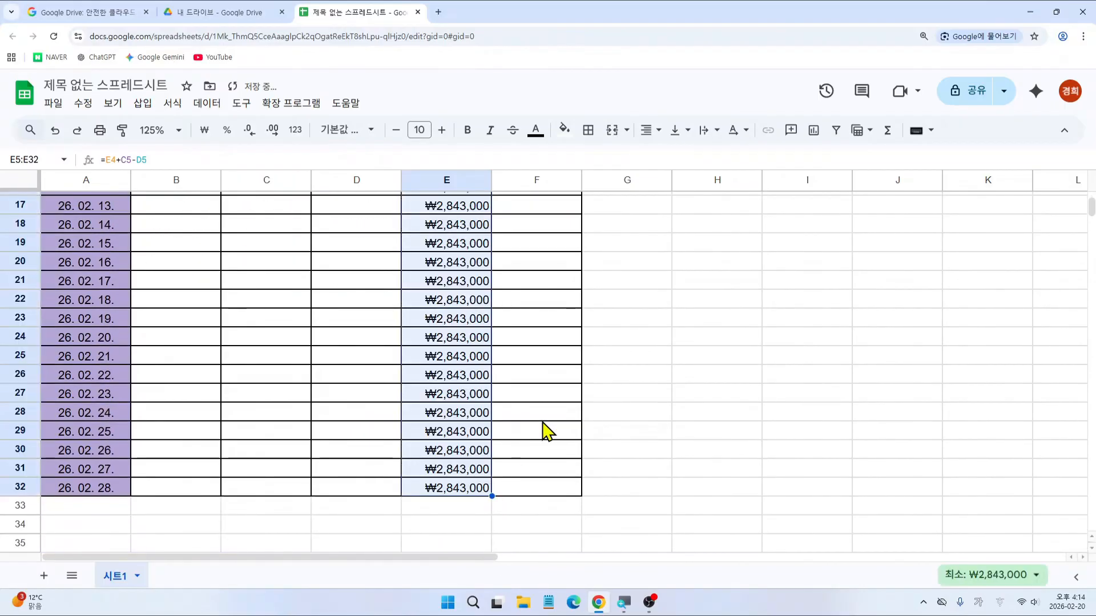
Step: Inspect the copied balance formulas in column E, including E9 and E11
scroll(546, 432, up, 5)
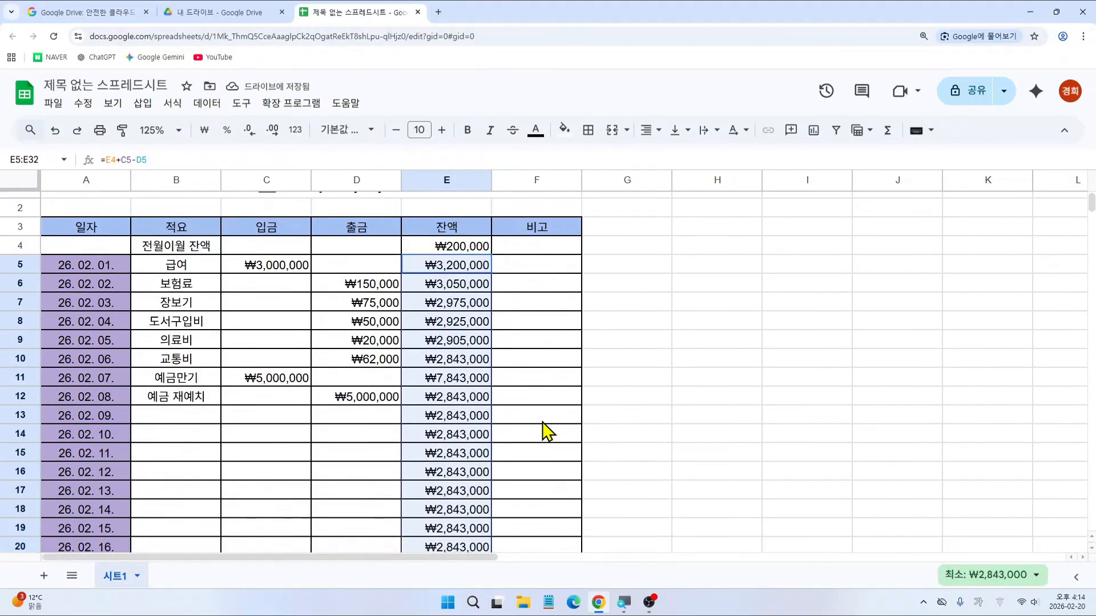
click(622, 379)
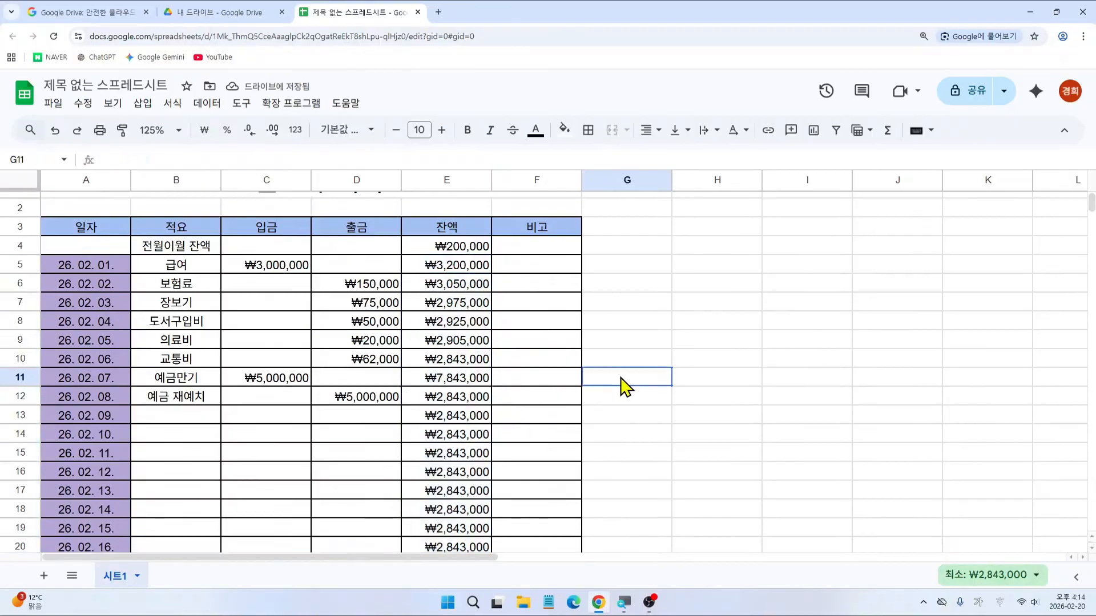
click(449, 308)
click(462, 324)
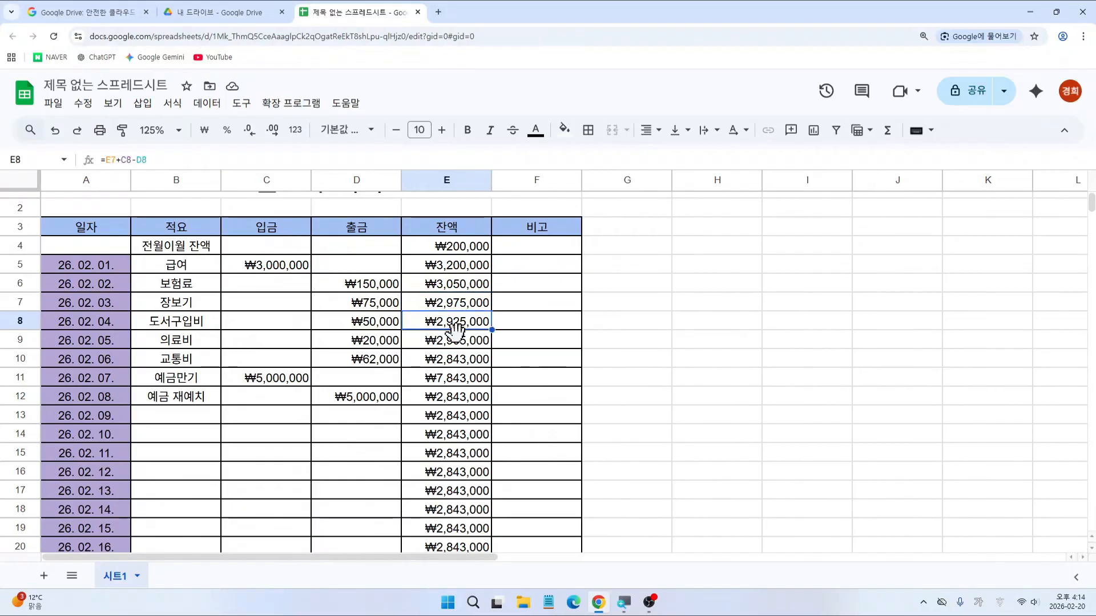
click(456, 344)
click(449, 381)
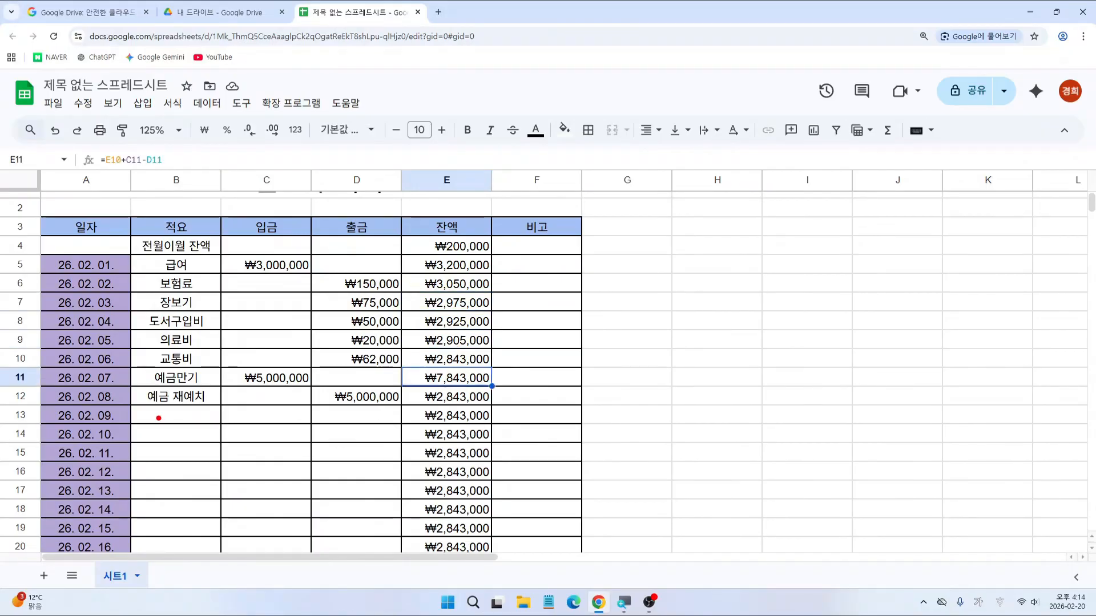
drag(125, 401, 226, 427)
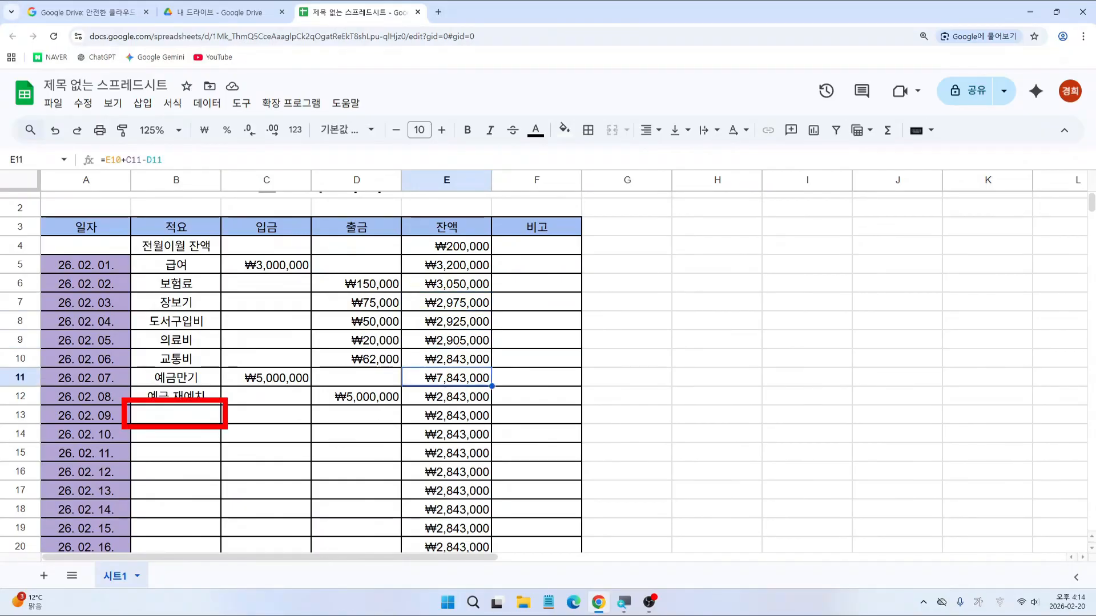
drag(411, 425, 486, 424)
key(Escape)
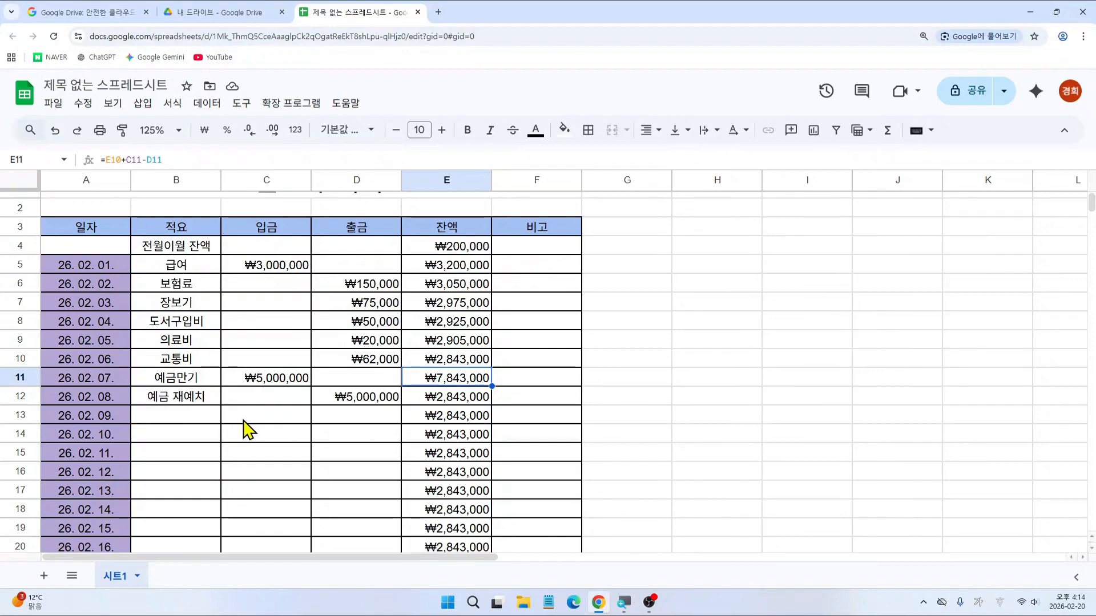
Step: Record a 외식비 expense of ₩50,000 in row 13 and check E13's balance
click(203, 423)
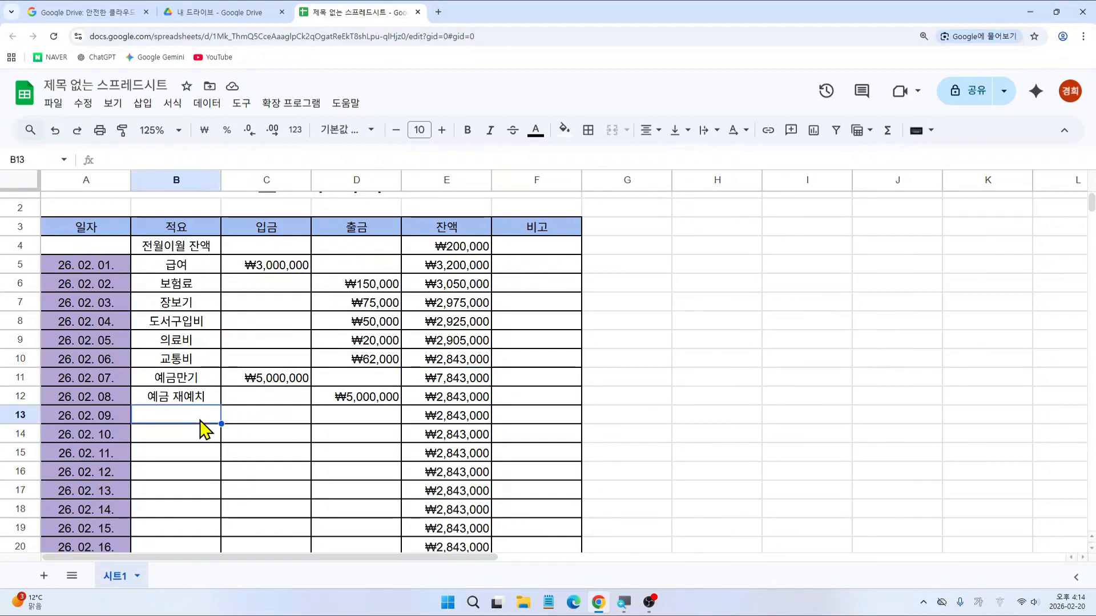
text(외식비)
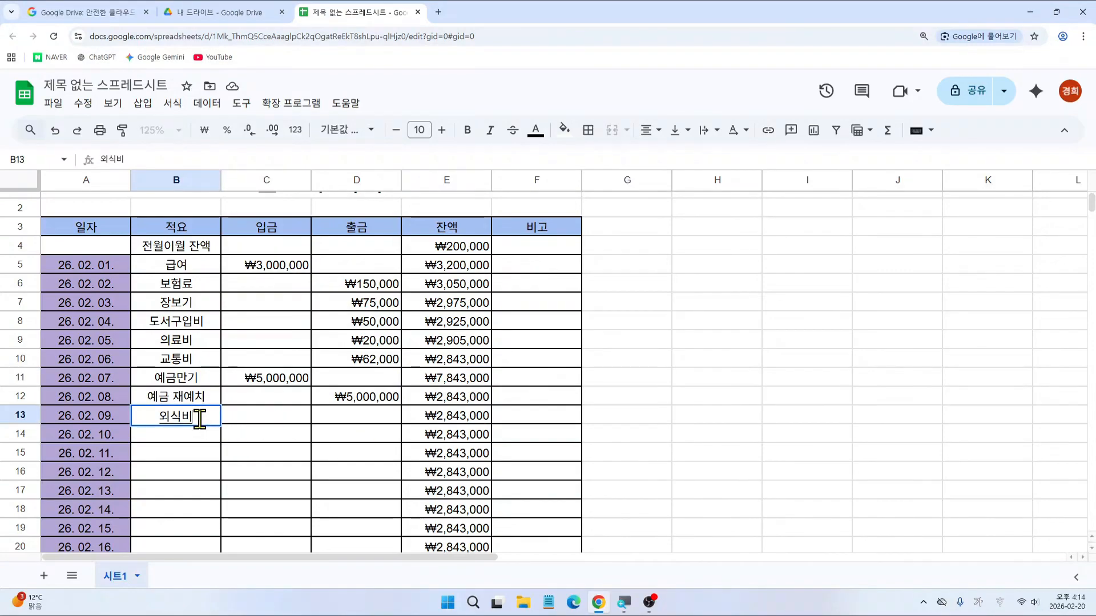
key(Tab)
key(Tab)
text(5)
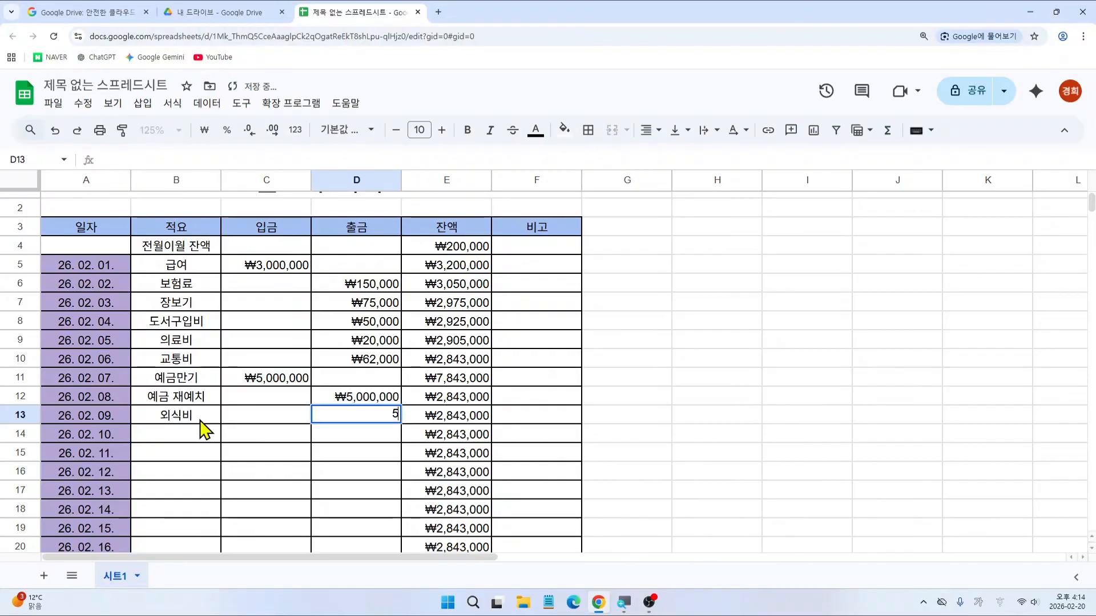
text(0000)
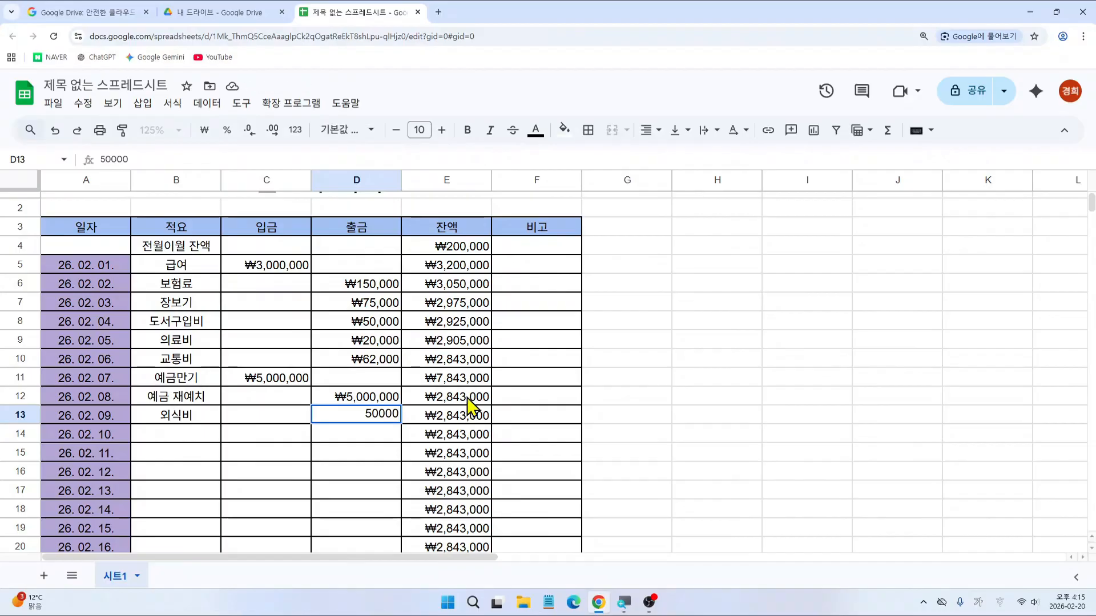
key(Return)
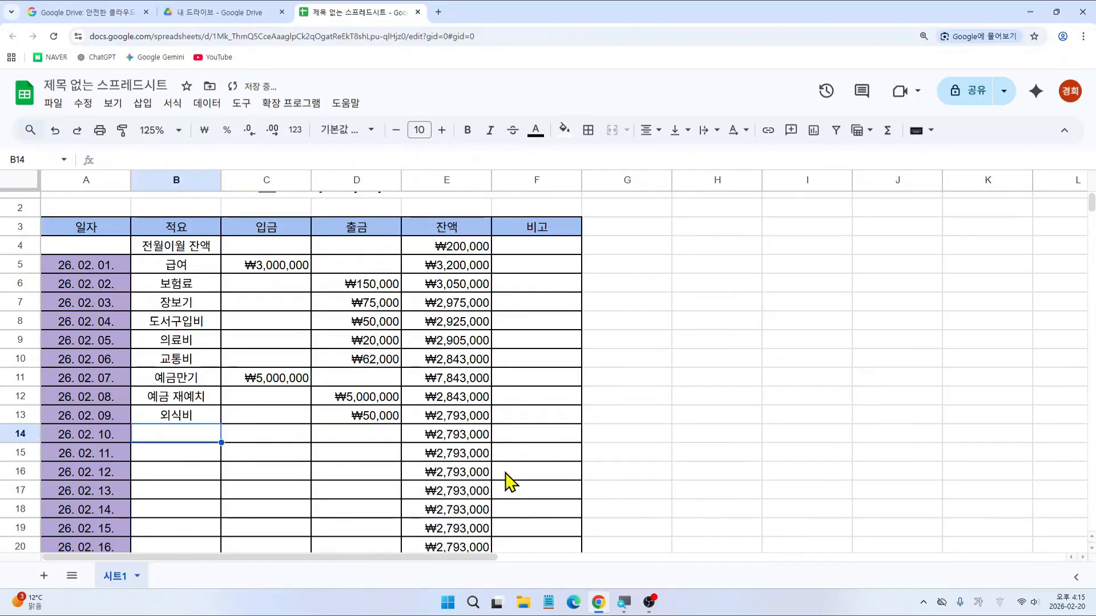
click(457, 421)
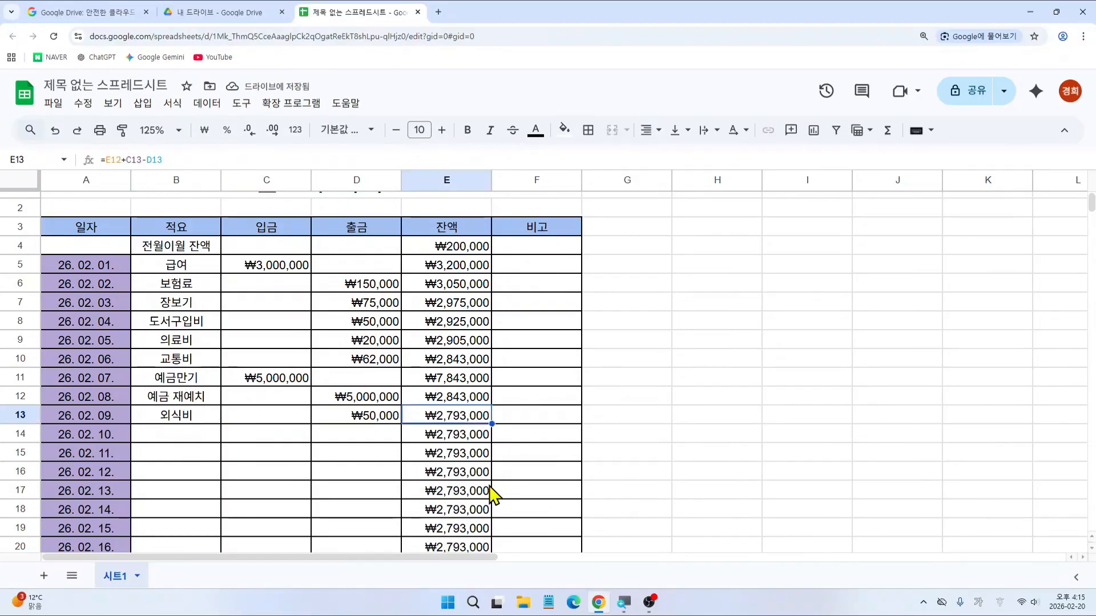
click(177, 438)
click(256, 443)
click(339, 439)
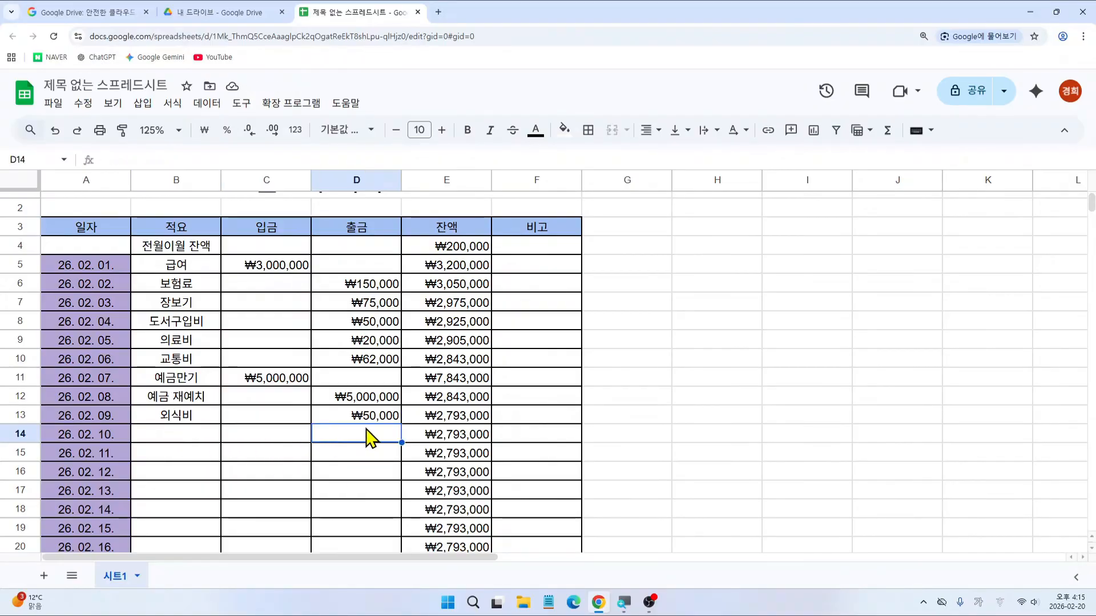
scroll(459, 438, down, 1)
Step: Rename the 시트1 sheet tab to 2월
scroll(448, 416, up, 2)
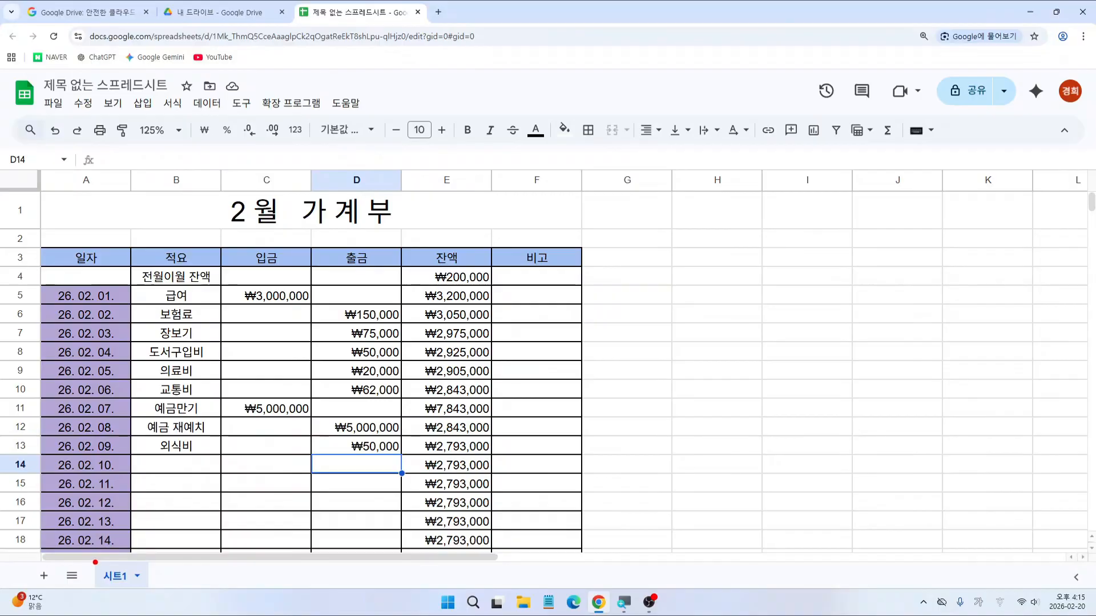
drag(92, 558, 149, 592)
drag(94, 559, 132, 591)
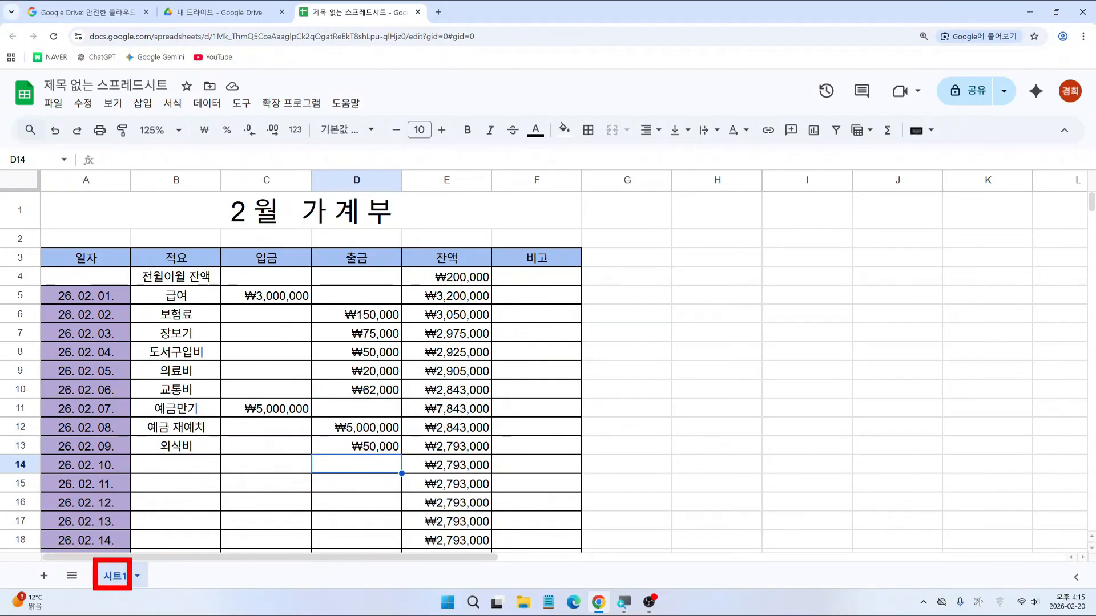
double_click(120, 578)
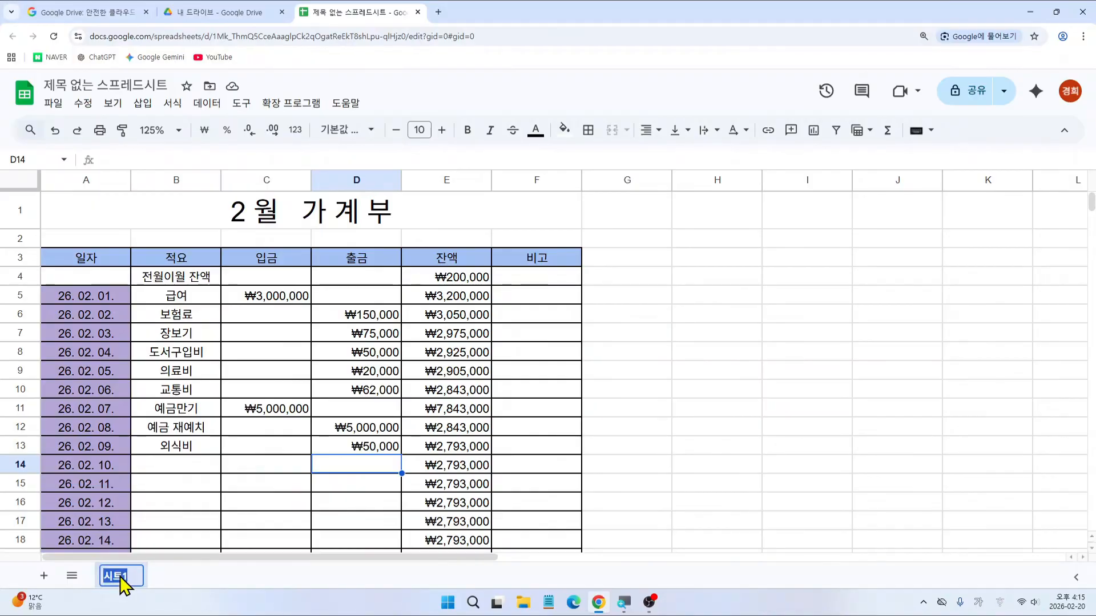
text(2우)
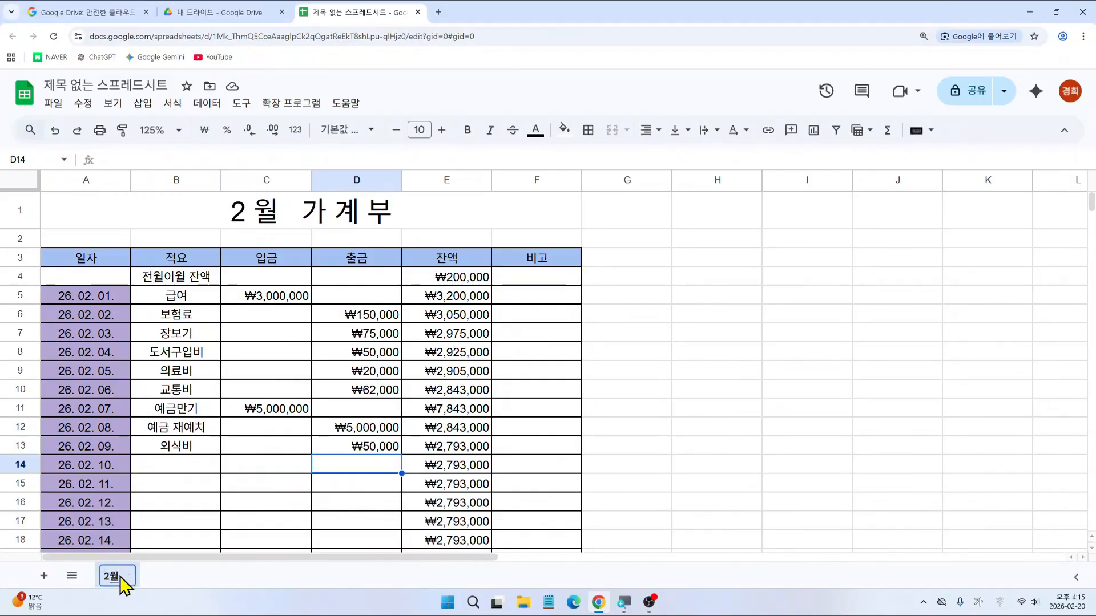
key(Return)
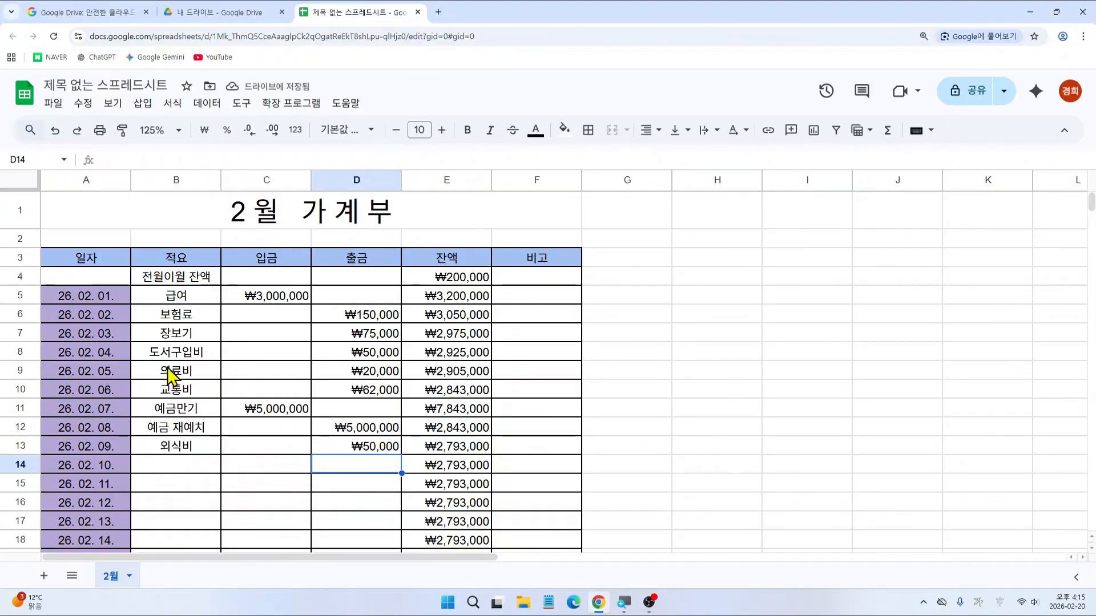
drag(73, 316, 214, 314)
mouse_move(255, 291)
mouse_down()
mouse_move(306, 288)
mouse_move(394, 416)
mouse_move(242, 435)
mouse_up()
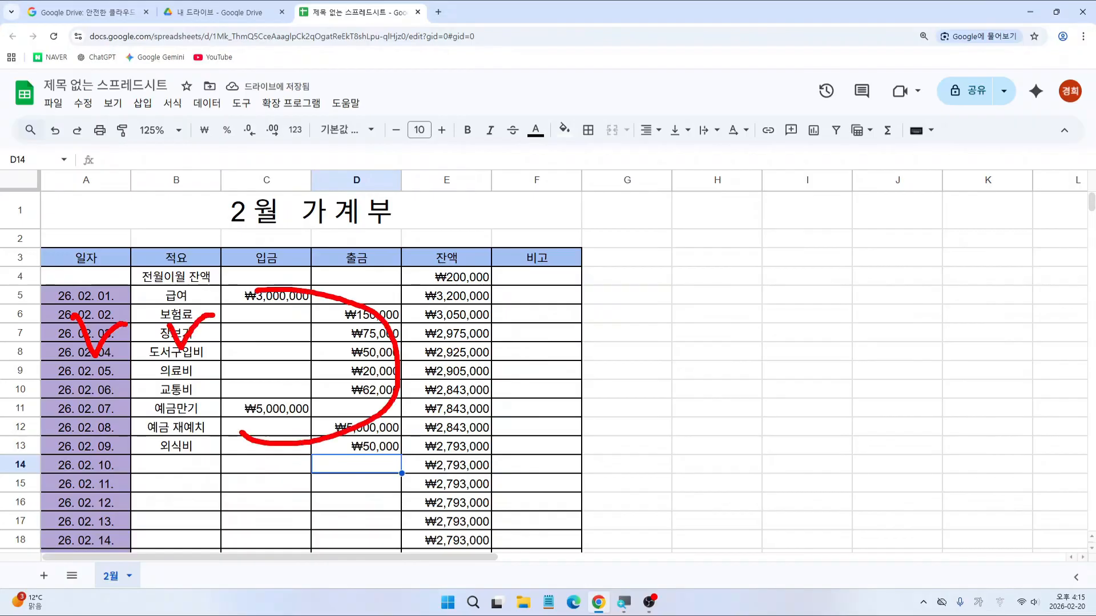
key(Escape)
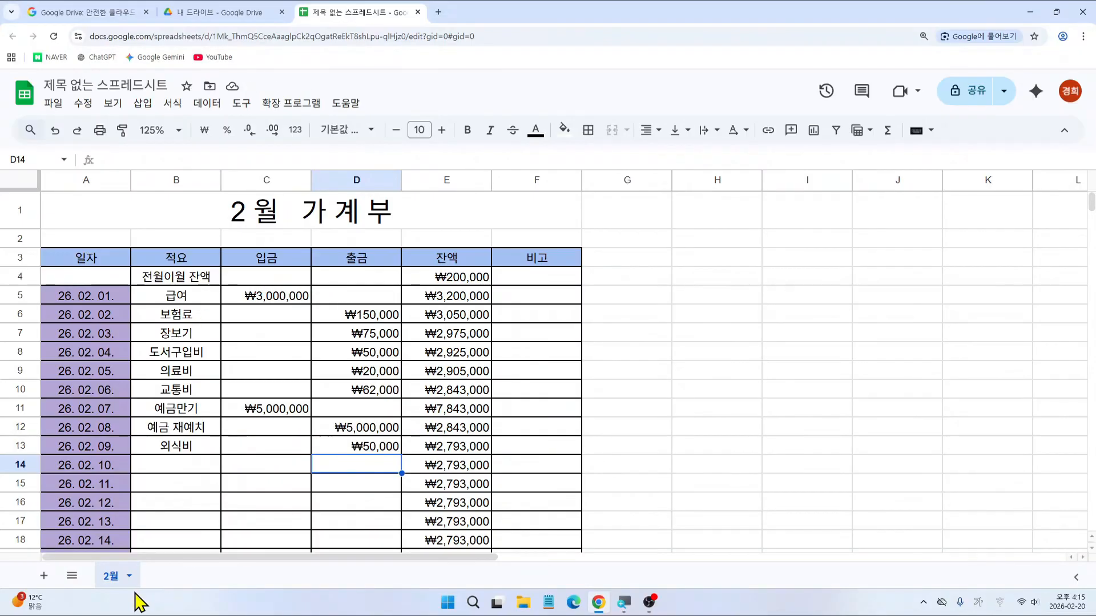
key(ctrl+2)
drag(94, 559, 127, 593)
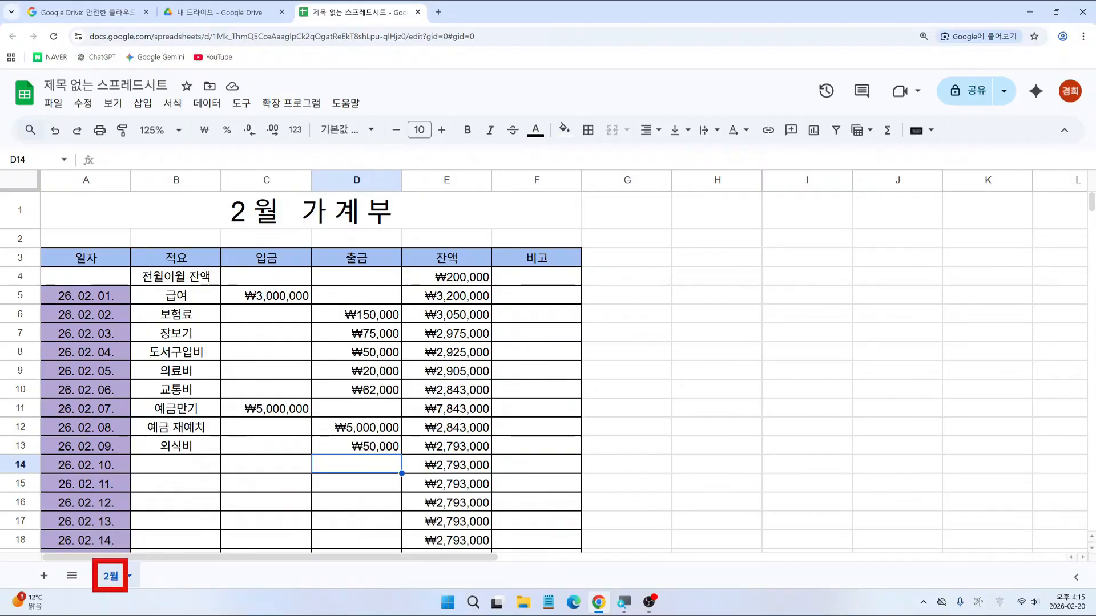
key(Escape)
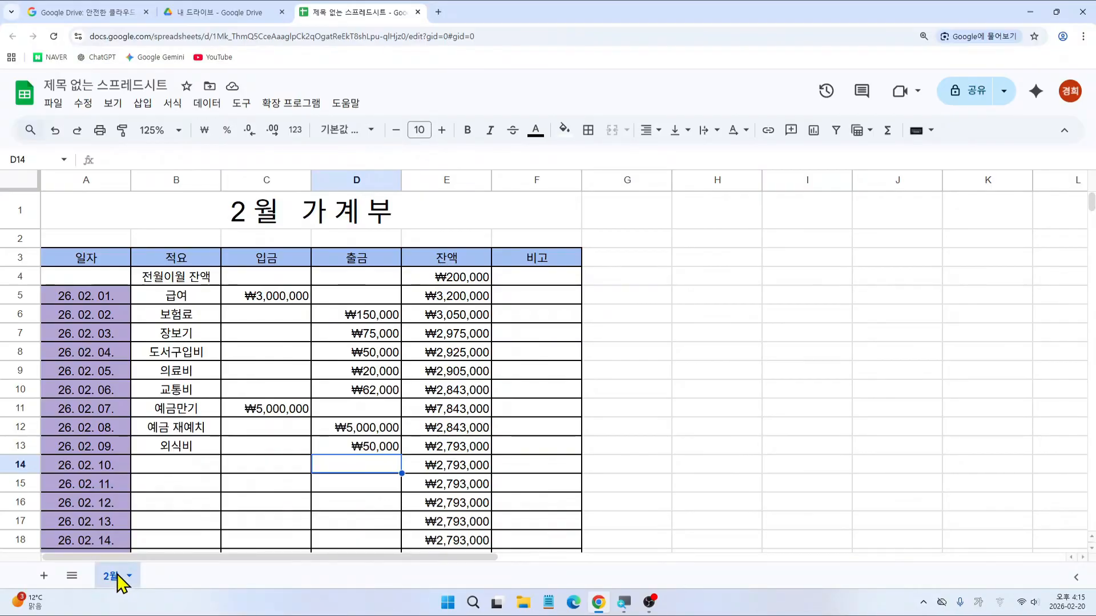
Step: Duplicate the 2월 sheet
right_click(117, 577)
key(ctrl+2)
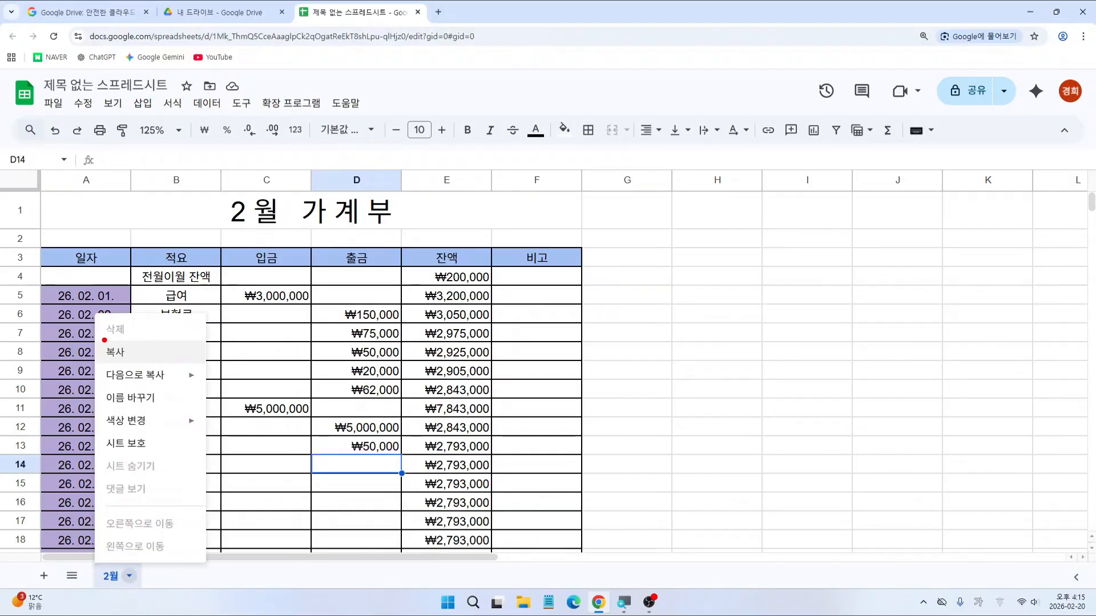
drag(98, 340, 146, 361)
key(Escape)
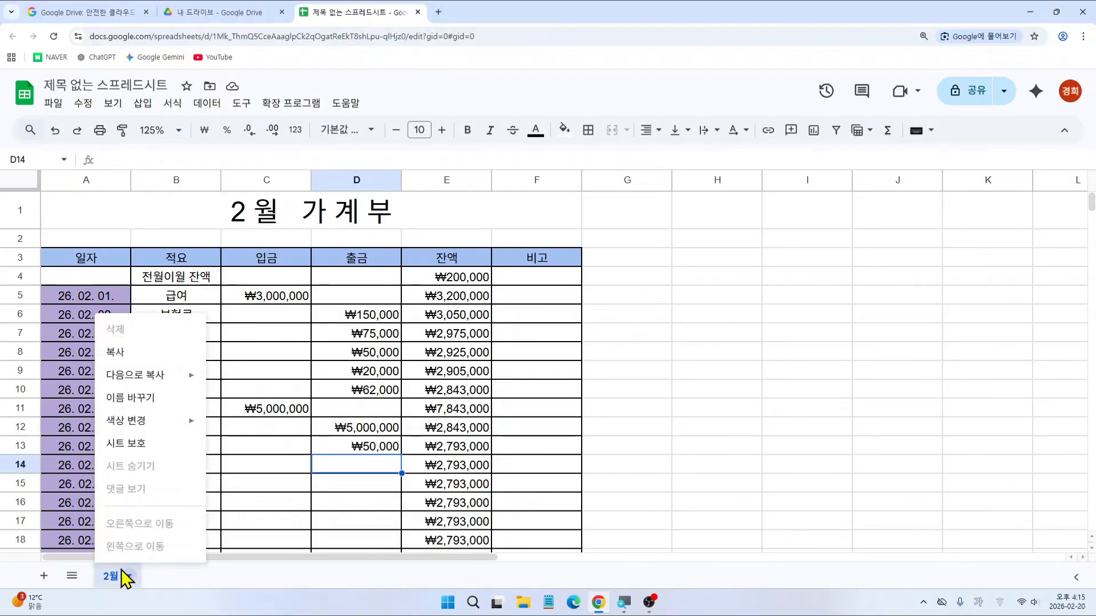
click(113, 574)
right_click(113, 576)
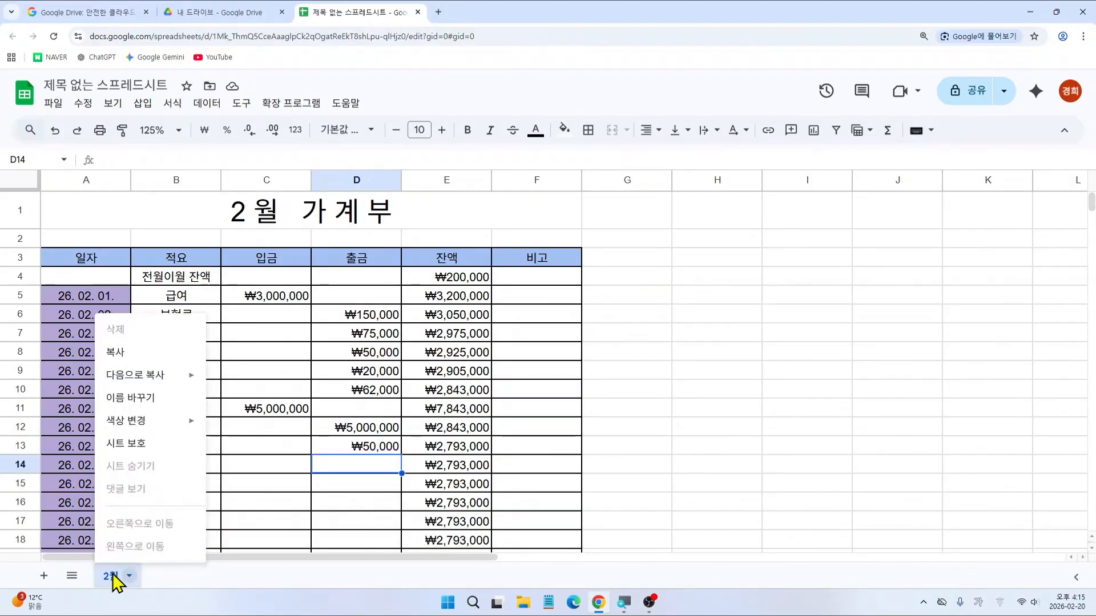
click(137, 354)
key(ctrl+2)
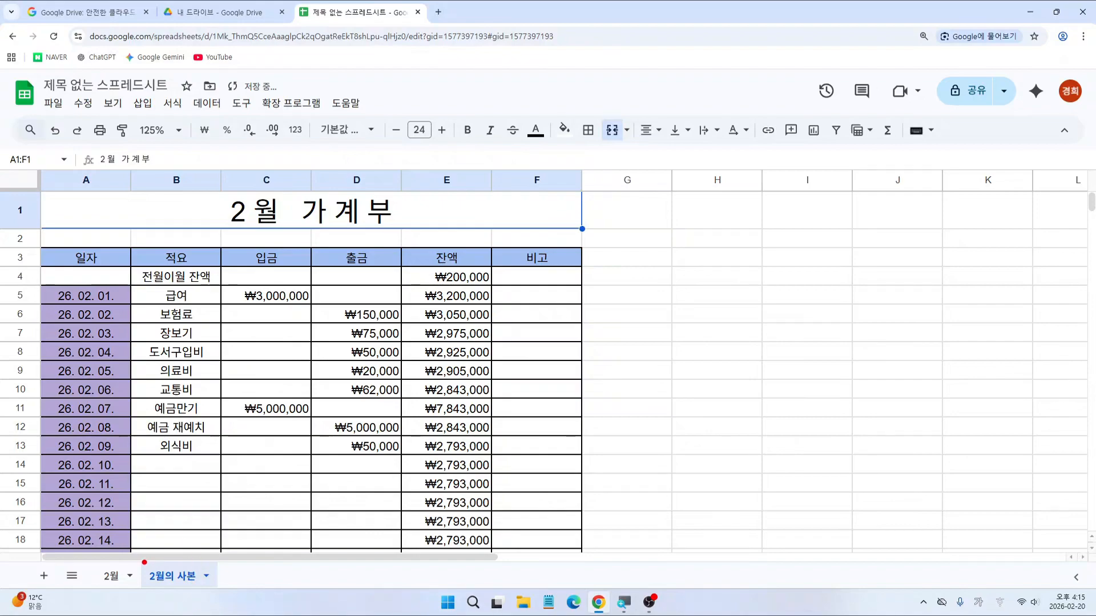
drag(143, 560, 201, 592)
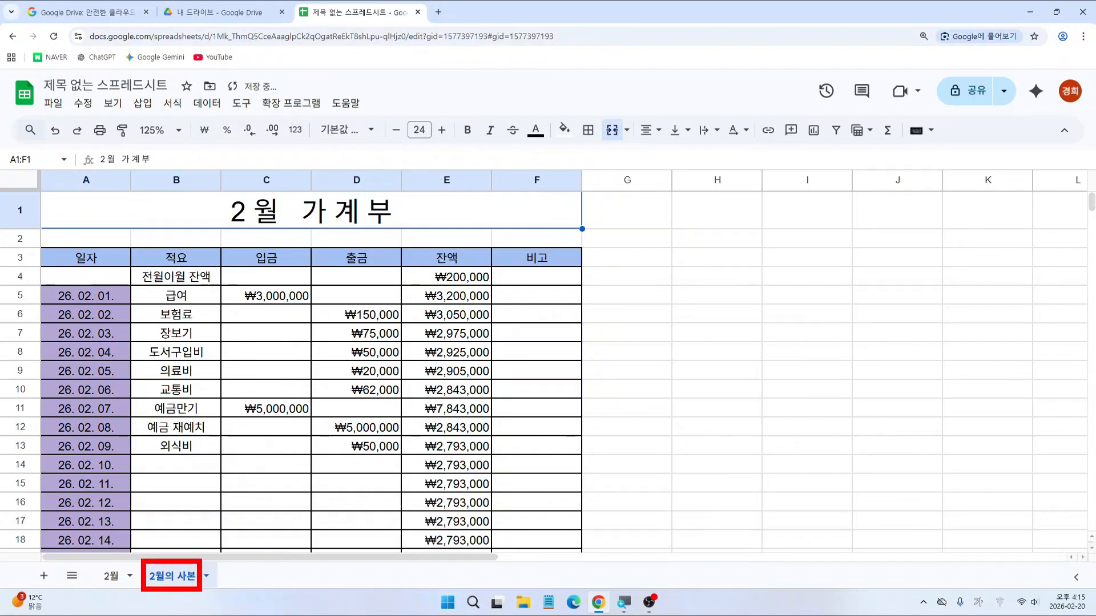
key(Escape)
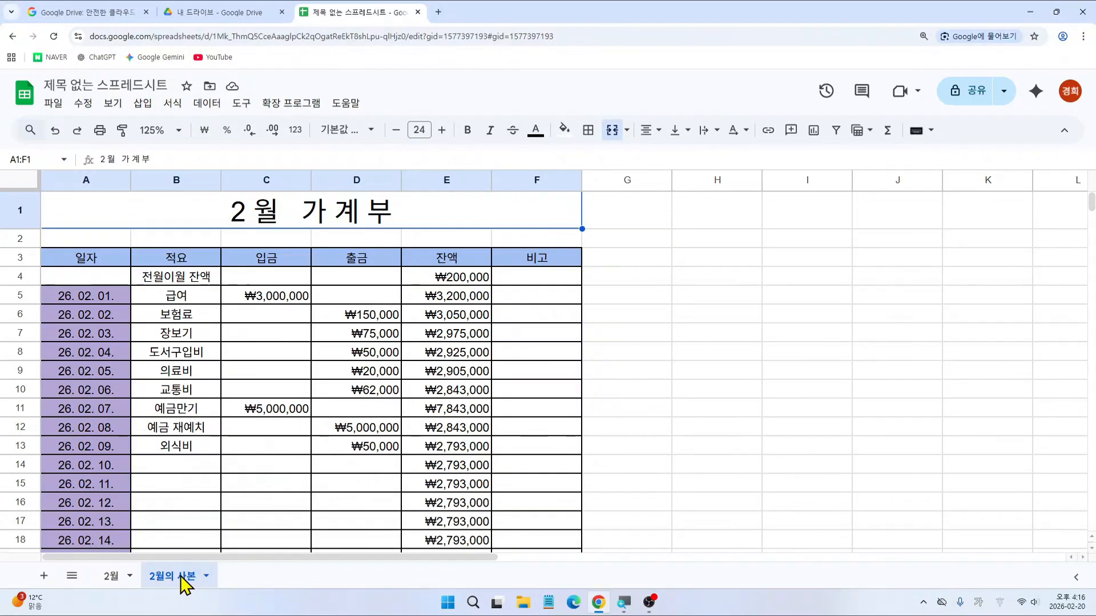
Step: Rename the copied sheet to 3월
double_click(185, 578)
text(3우)
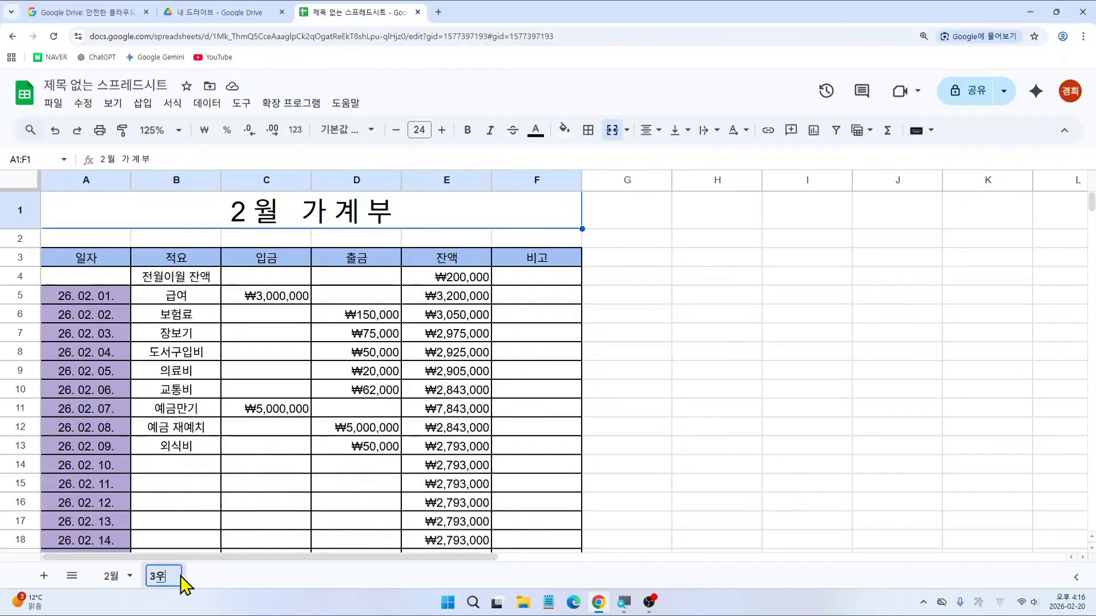
key(Return)
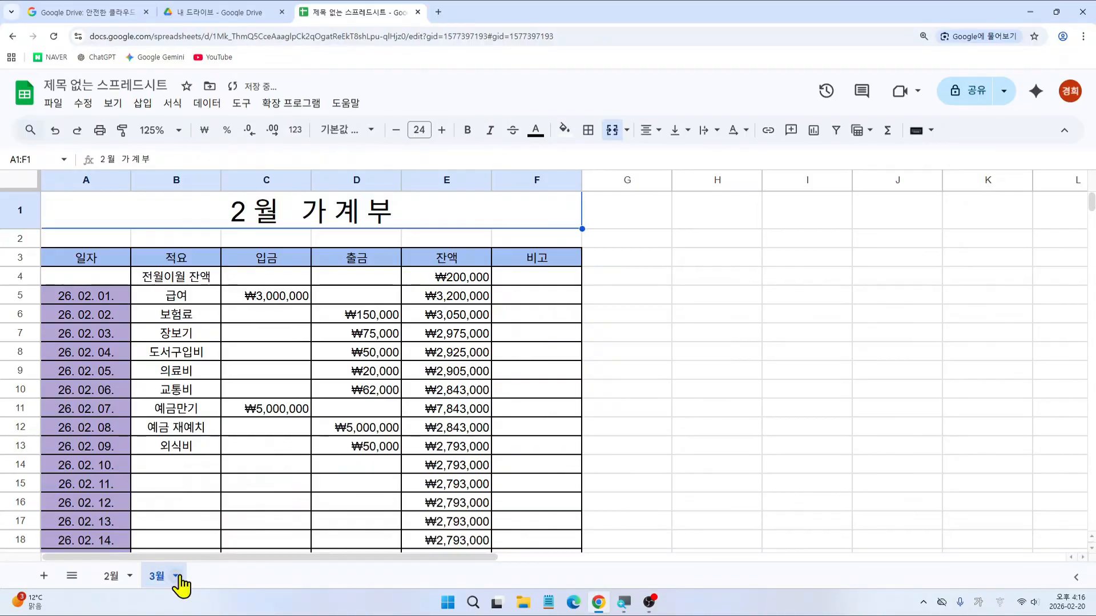
key(ctrl+2)
mouse_move(229, 197)
mouse_down()
mouse_move(252, 231)
mouse_move(216, 188)
mouse_move(254, 205)
mouse_up()
key(Escape)
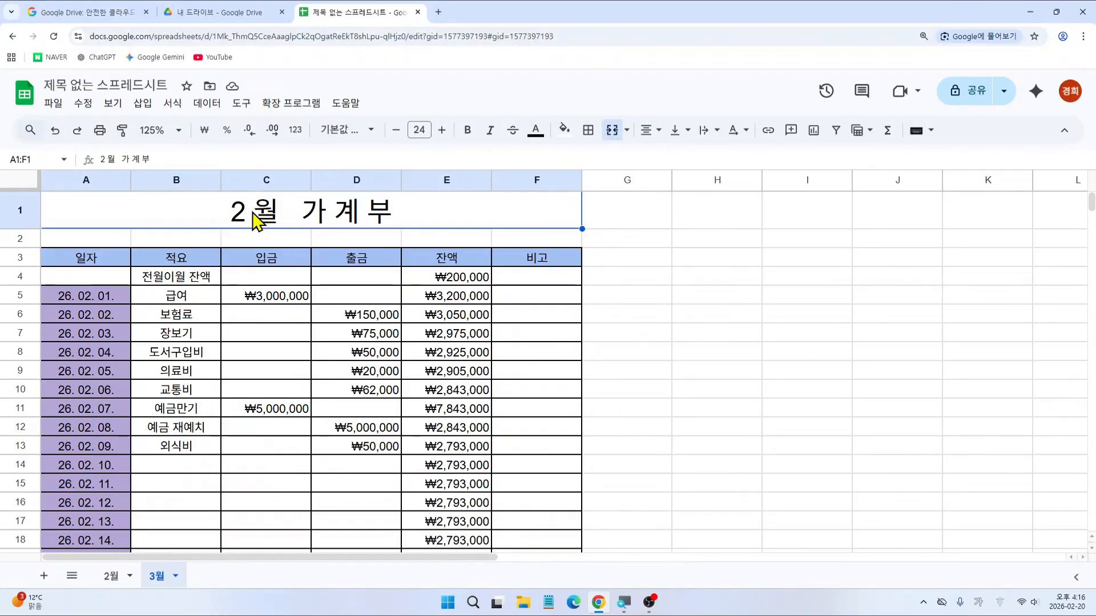
Step: Change the merged title from 2월 가계부 to 3월 가계부
click(255, 220)
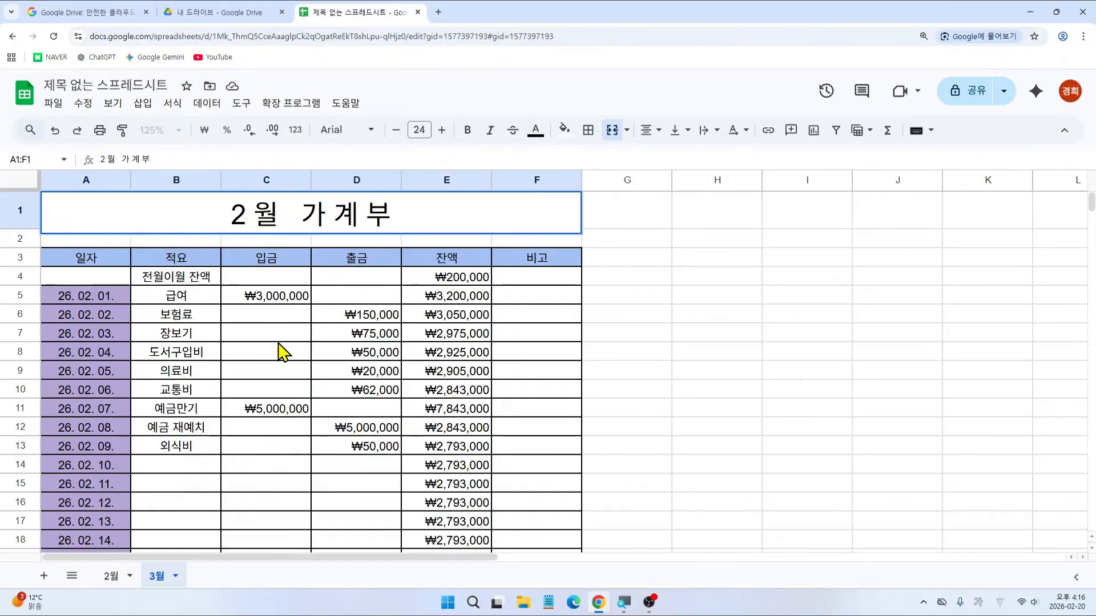
key(BackSpace)
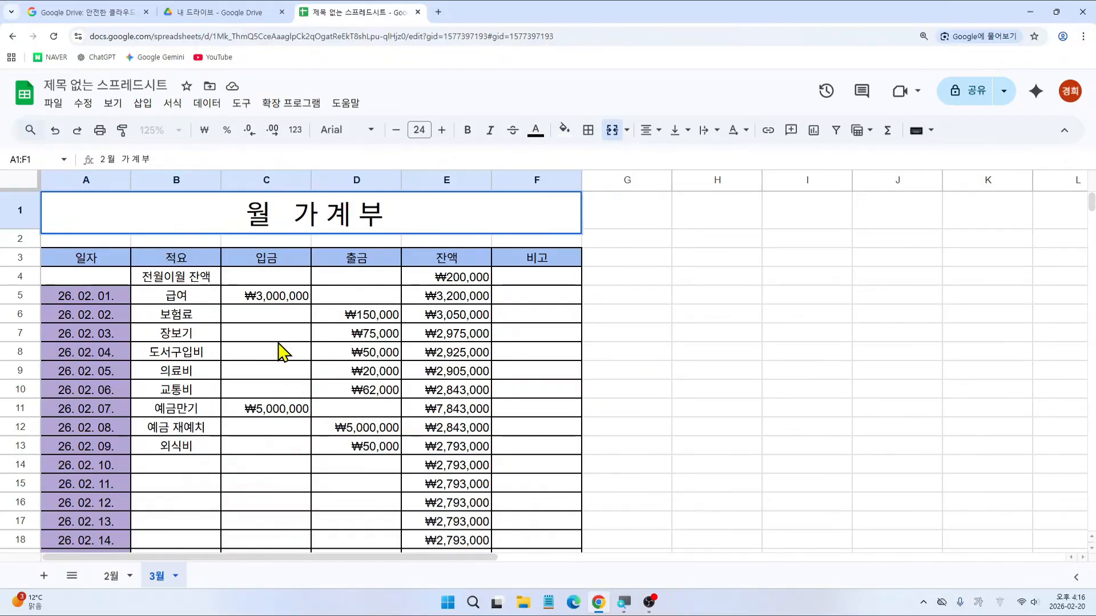
text(3)
key(Return)
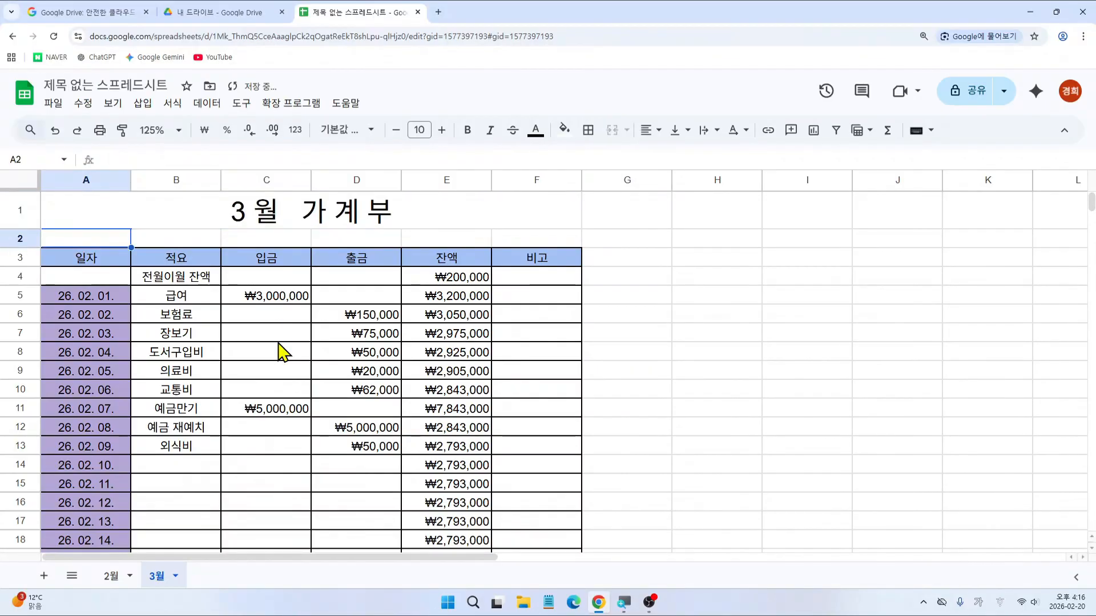
click(262, 354)
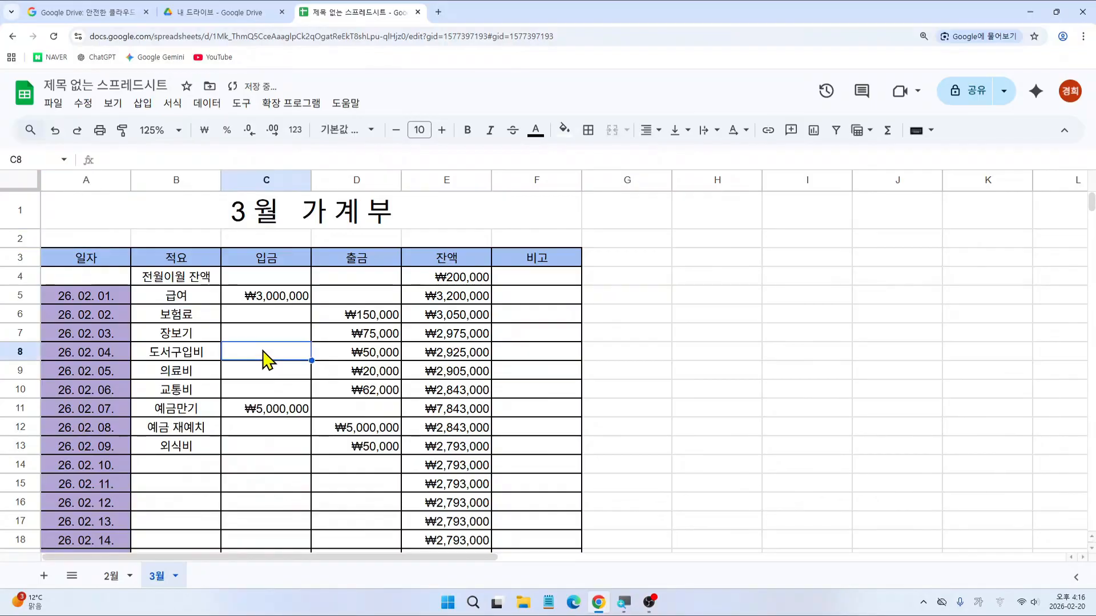
Step: Delete the February contents of A5:D32, then select the empty rows A33:F35
mouse_move(262, 350)
mouse_down()
mouse_move(264, 312)
mouse_move(228, 220)
mouse_up()
key(Escape)
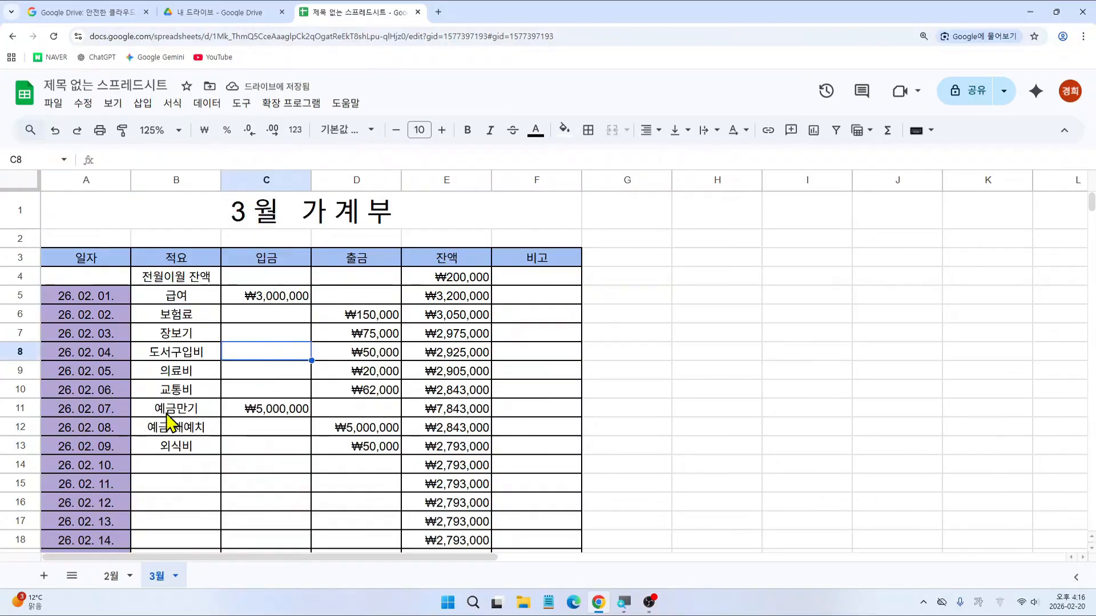
key(ctrl+2)
mouse_move(196, 413)
mouse_down()
mouse_move(53, 289)
mouse_move(125, 434)
mouse_up()
key(Escape)
mouse_move(169, 298)
mouse_down()
mouse_move(204, 285)
mouse_move(295, 288)
mouse_up()
drag(343, 323, 386, 323)
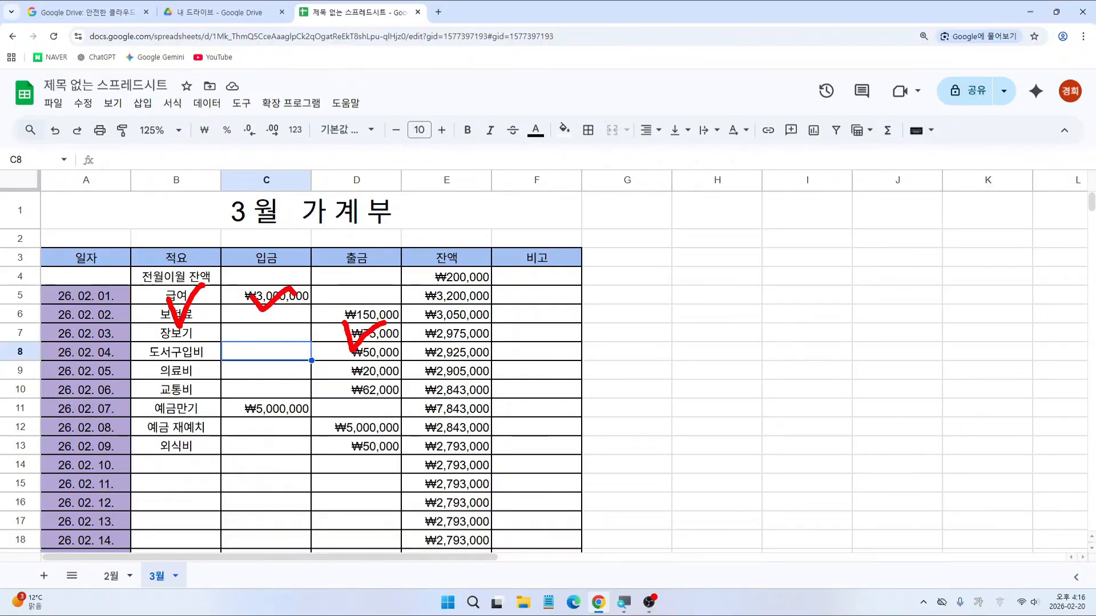
key(Escape)
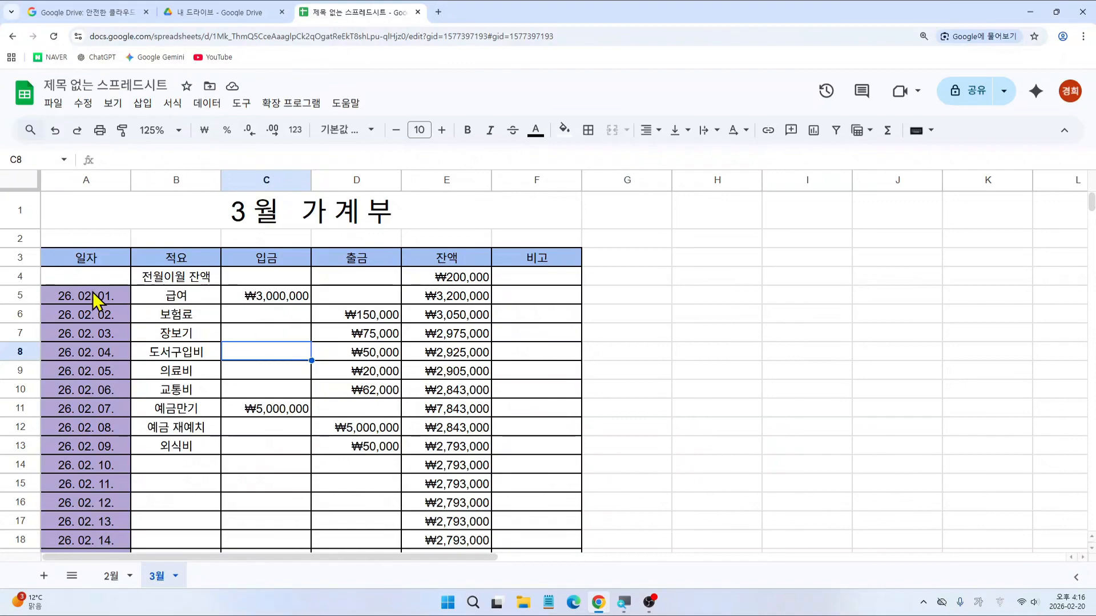
drag(93, 292, 377, 465)
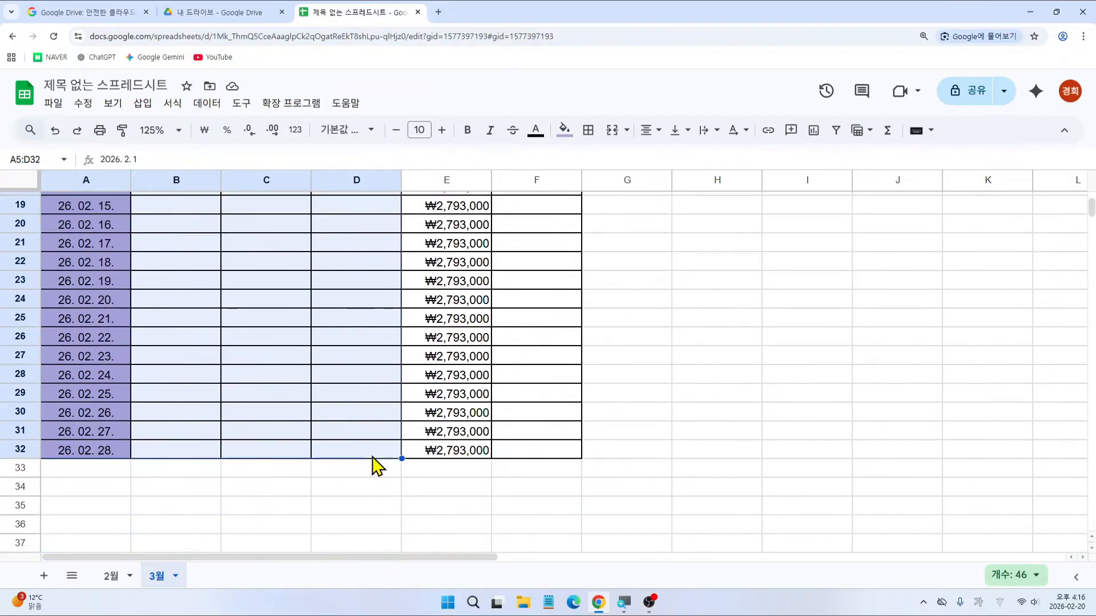
key(Delete)
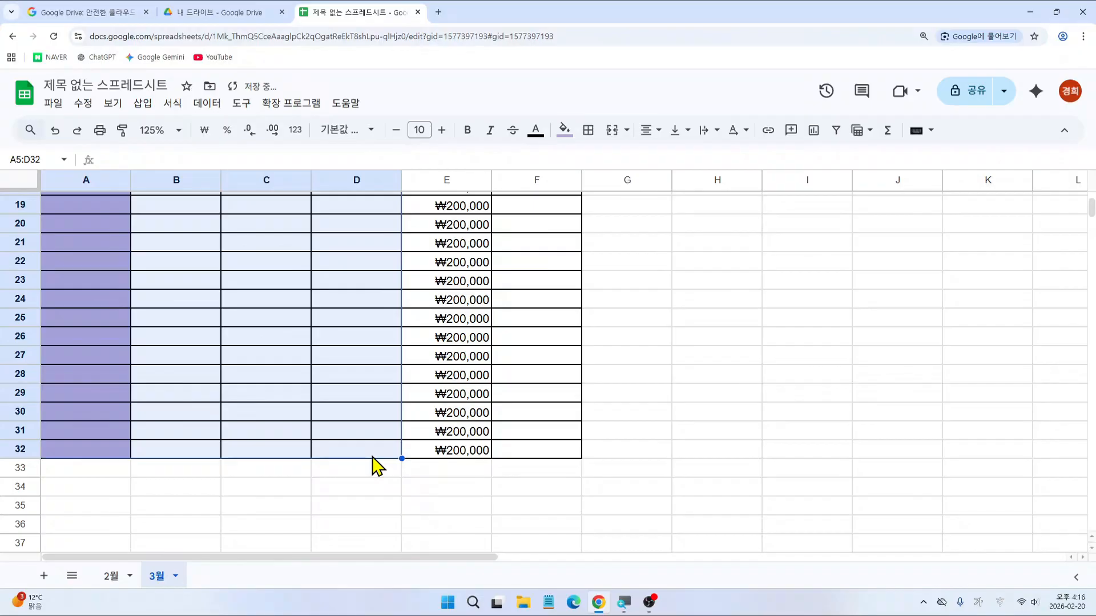
click(113, 454)
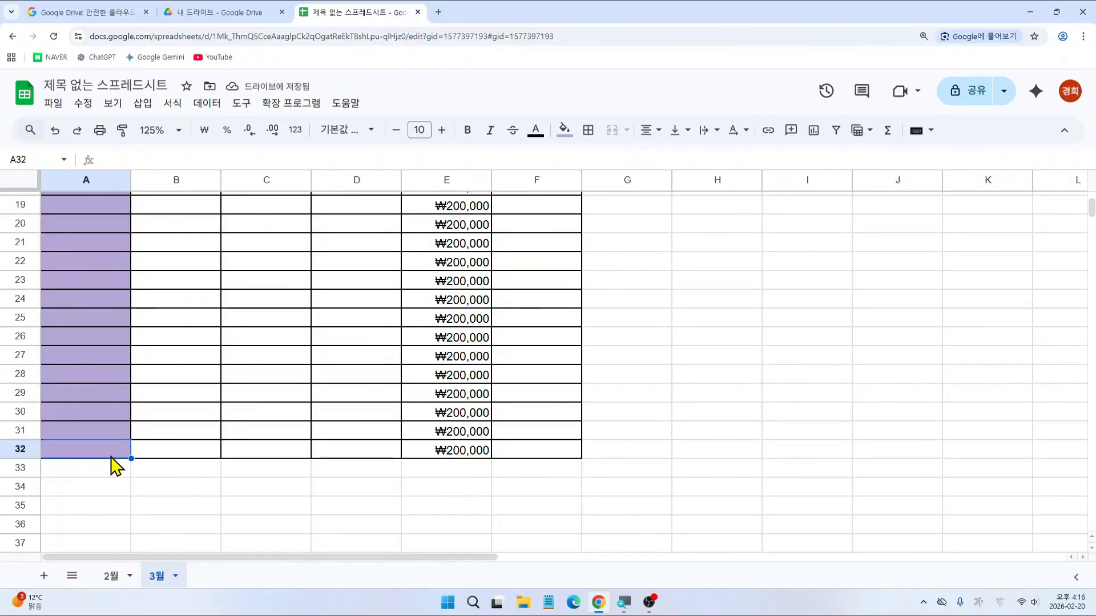
drag(114, 472, 540, 514)
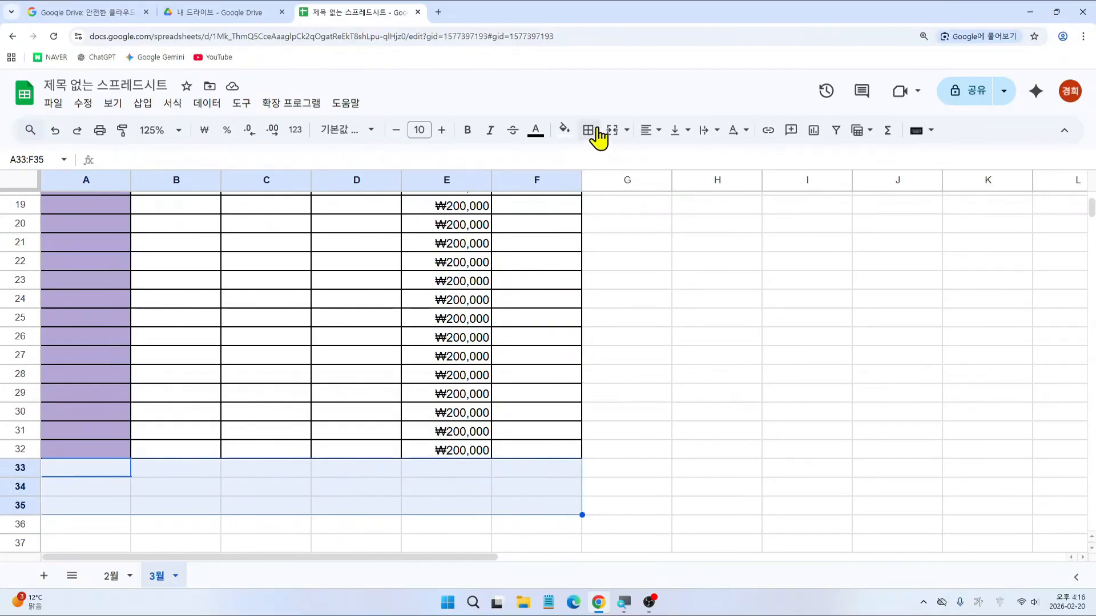
Step: Give A33:F35 all borders and fill the E32 balance formula down to E35
click(589, 132)
click(593, 161)
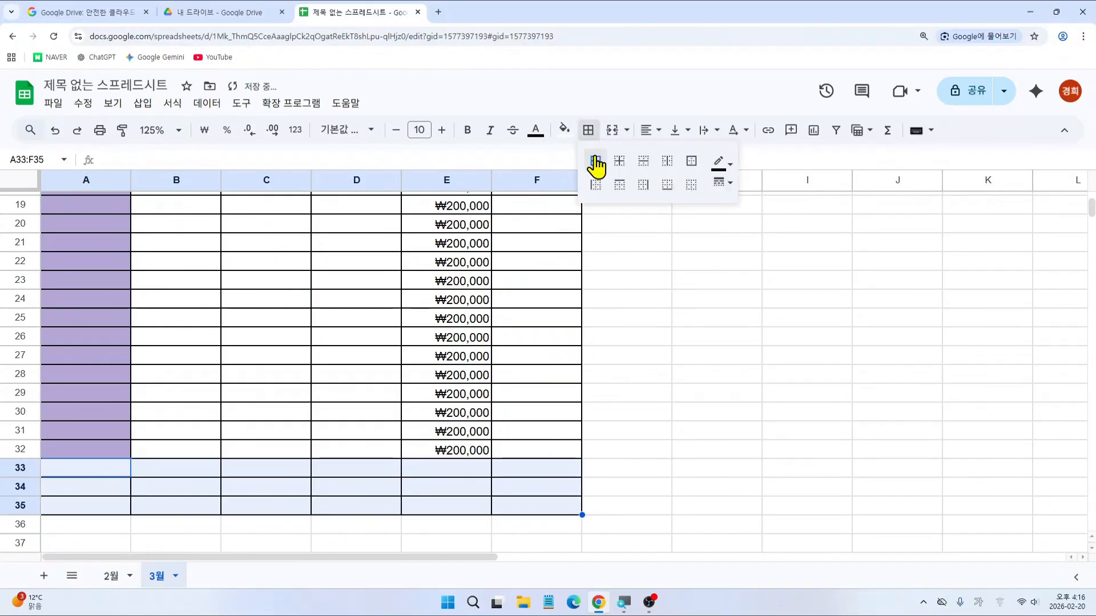
click(468, 452)
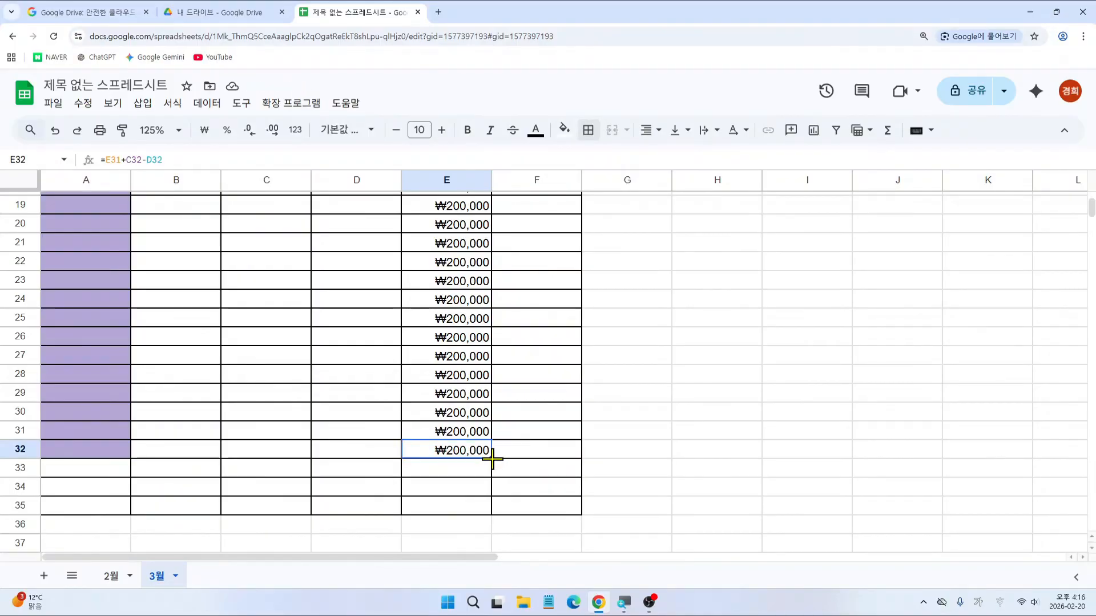
drag(492, 459, 487, 513)
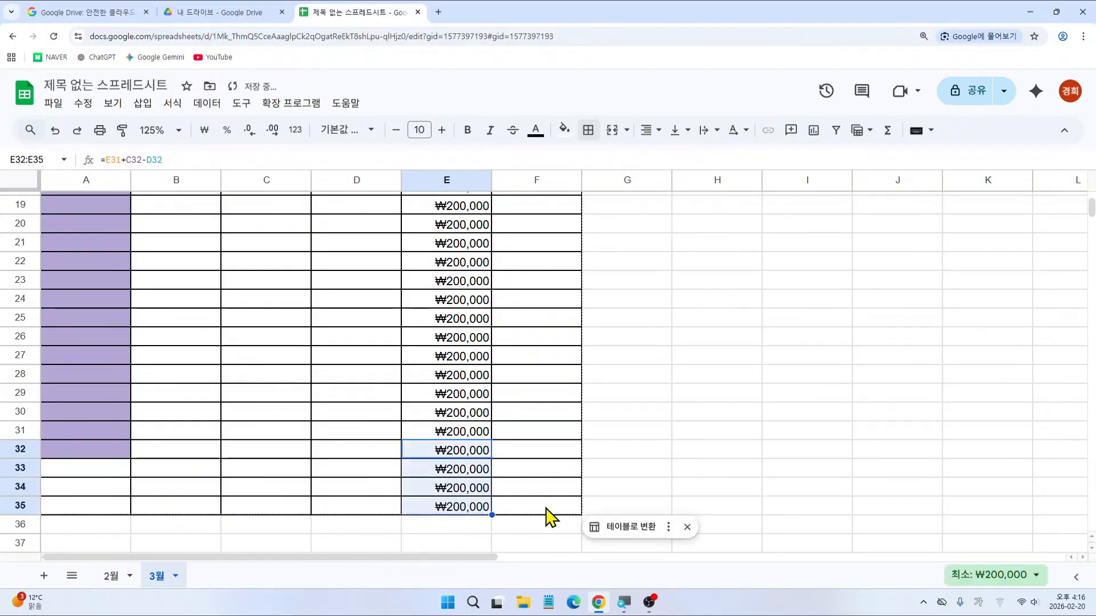
scroll(489, 494, up, 6)
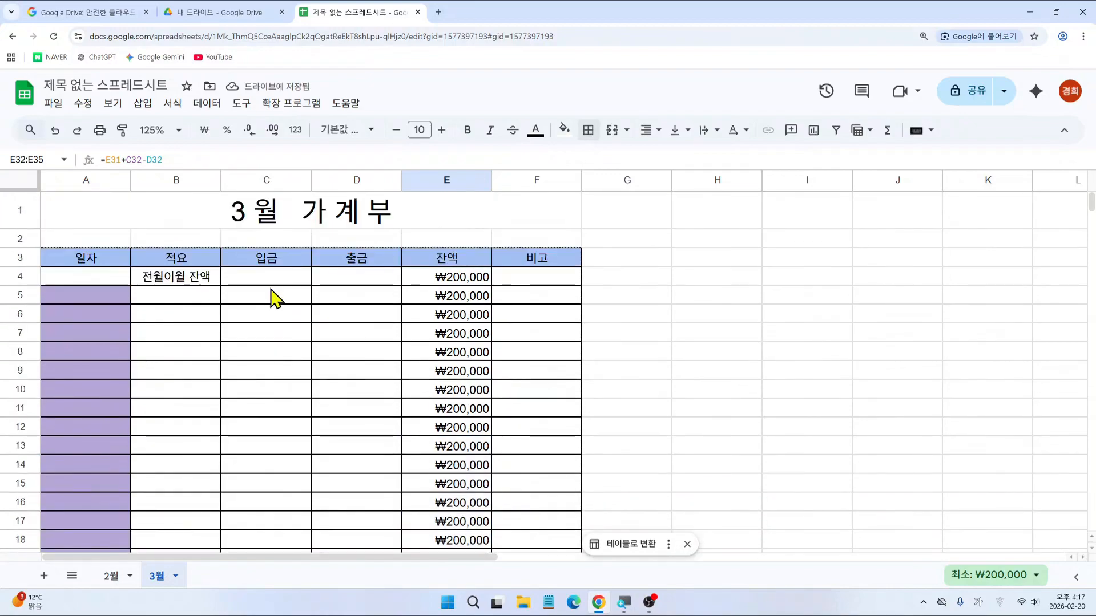
click(247, 280)
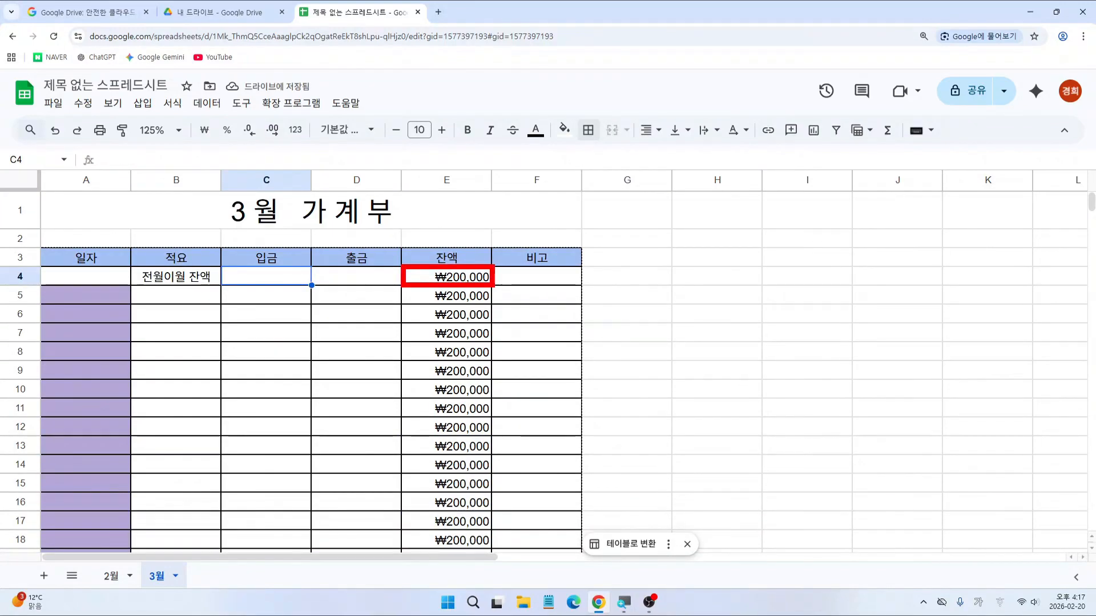
Step: Replace the ₩200,000 opening balance in E4 with ₩50,000
click(460, 282)
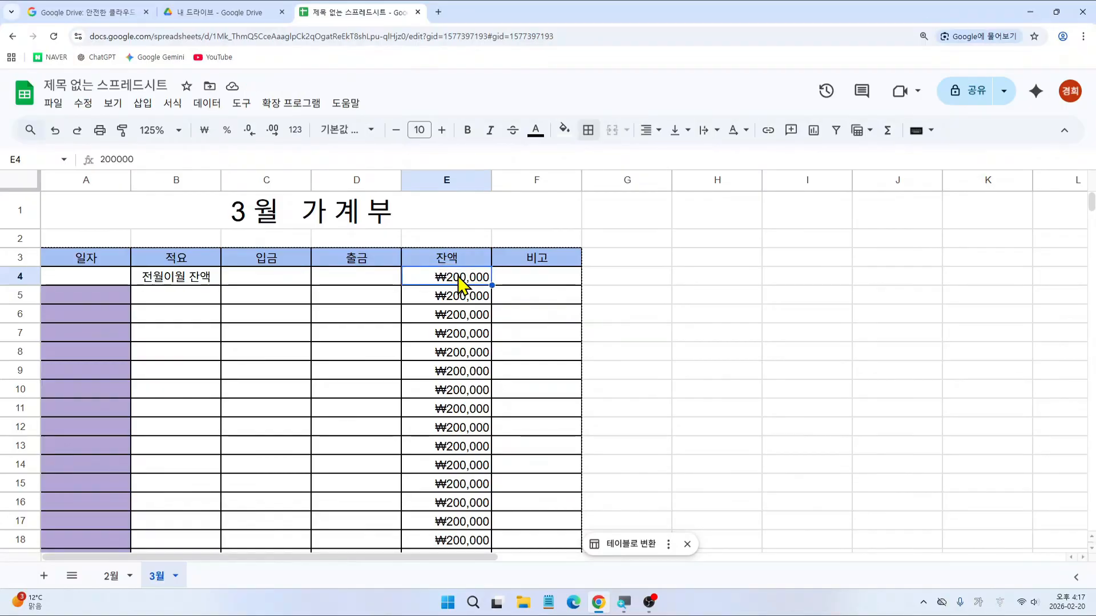
key(Delete)
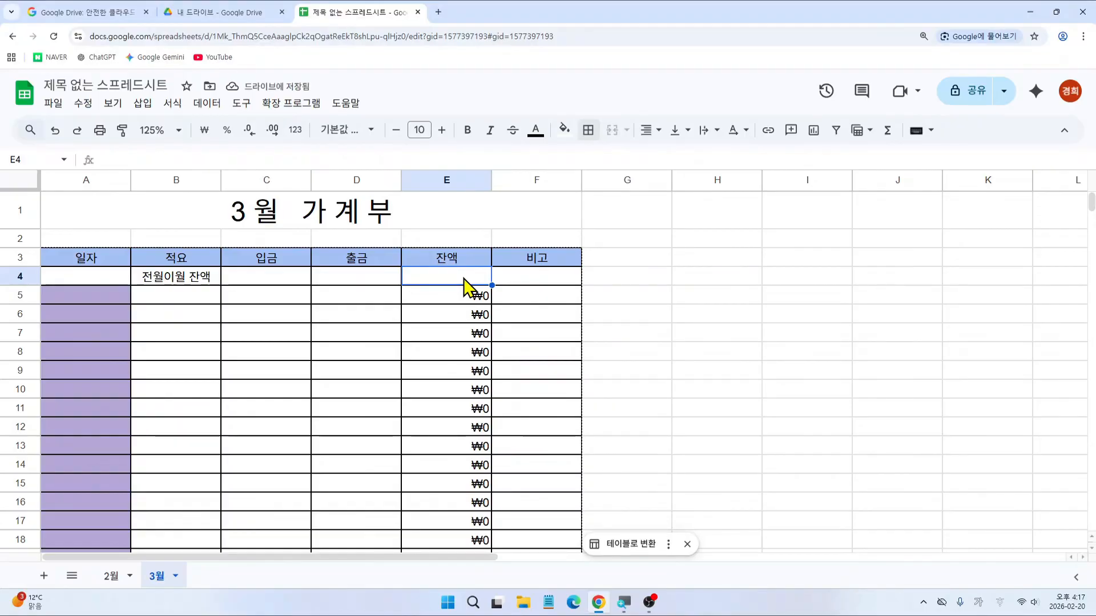
text(50000)
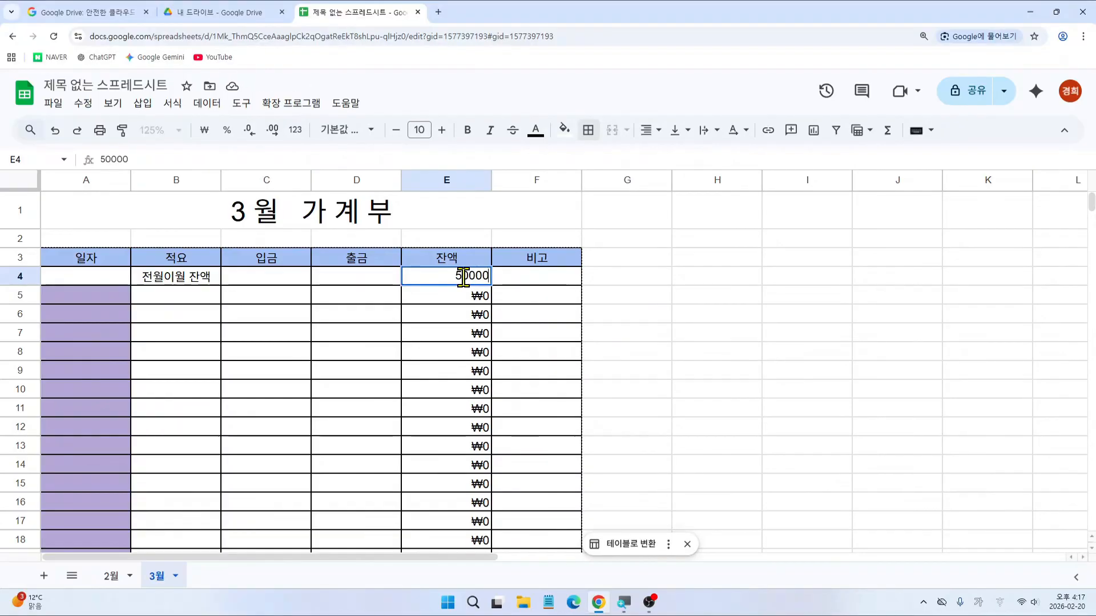
key(Return)
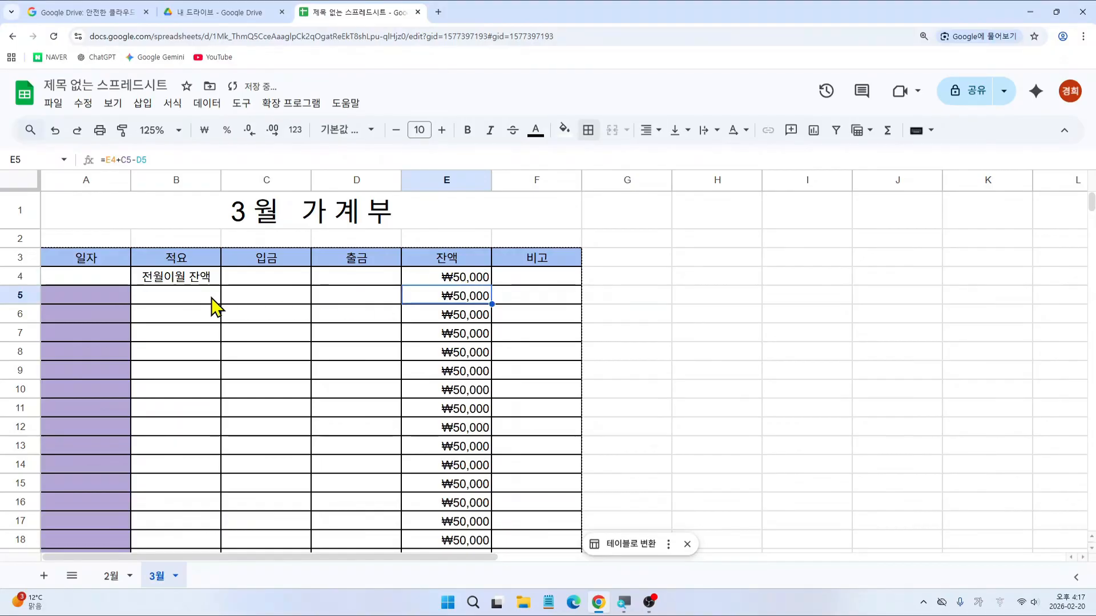
Step: Enter a 급여 deposit of 3,000,000 in B5:C5
click(238, 306)
click(199, 301)
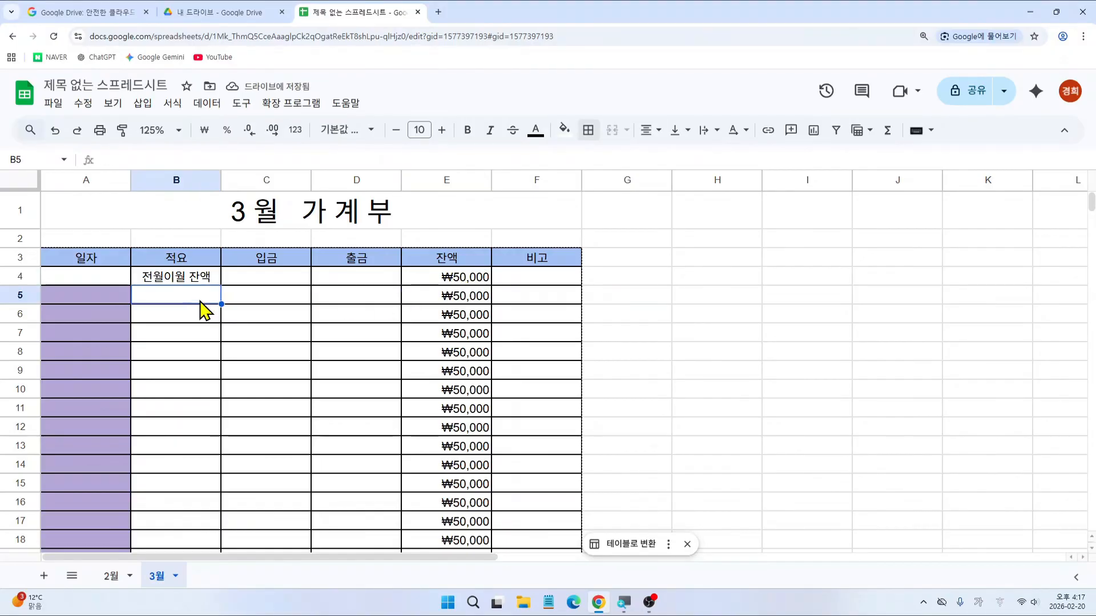
text(급여)
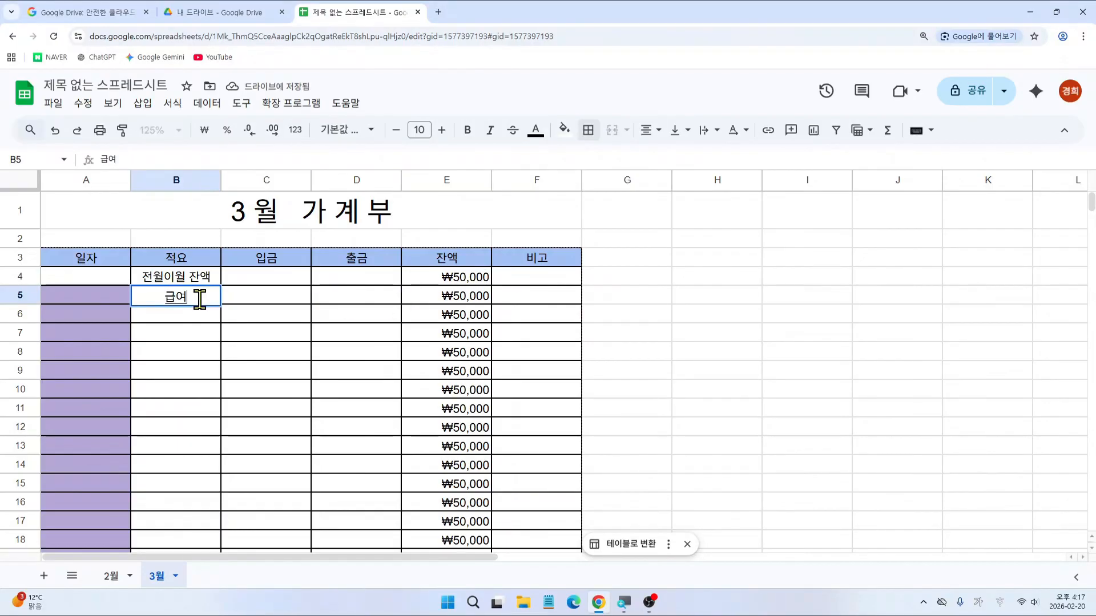
key(Tab)
text(30)
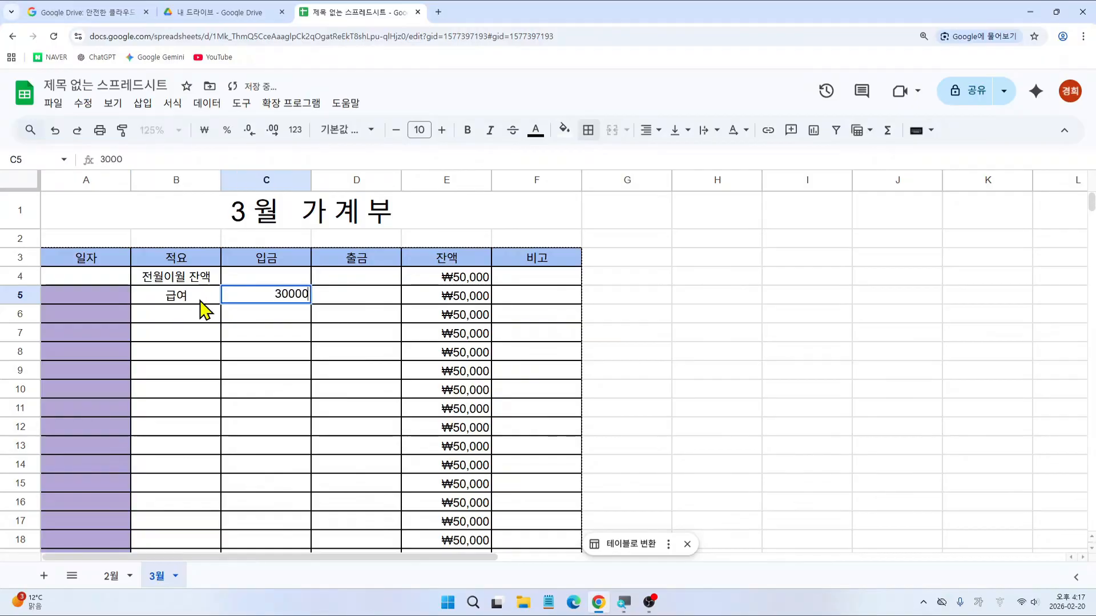
key(Return)
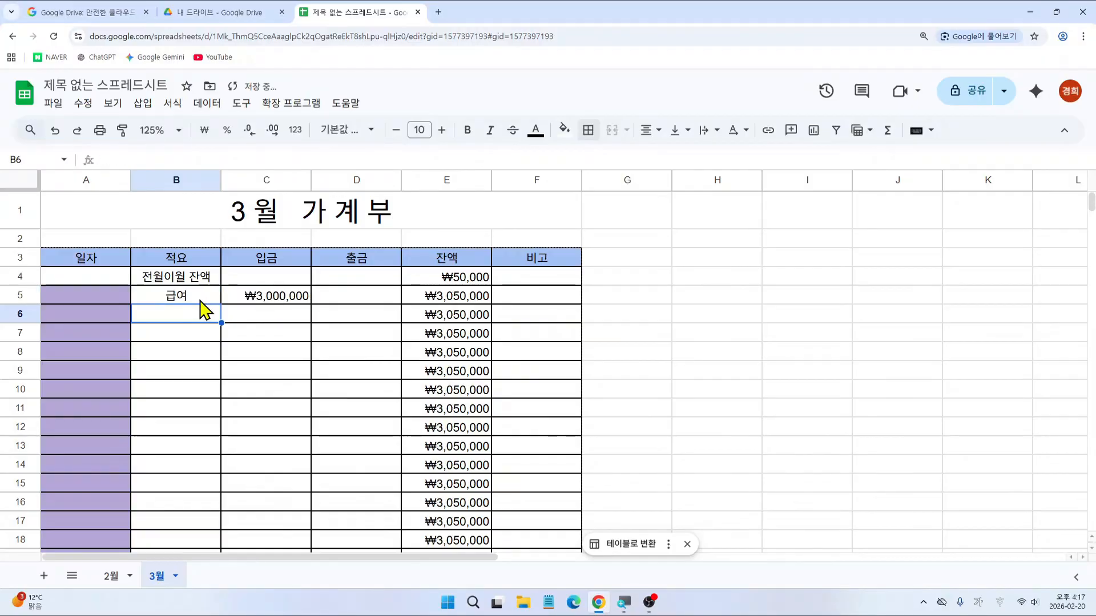
Step: Delete the 급여 entry from B5:C5 and the opening balance from E4
drag(204, 298, 262, 300)
key(Delete)
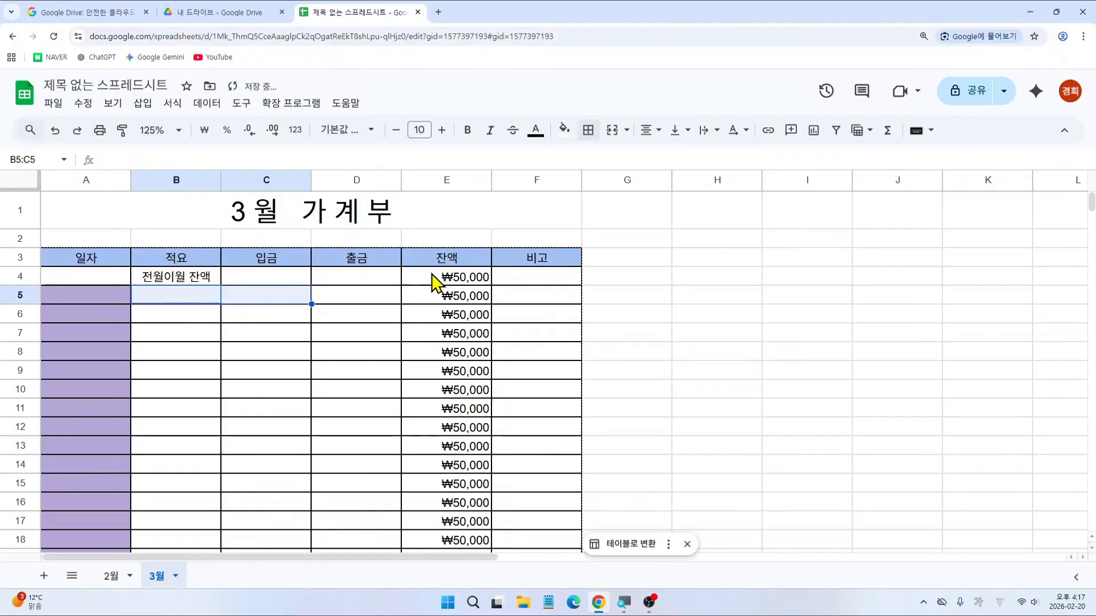
click(439, 277)
key(Delete)
click(565, 226)
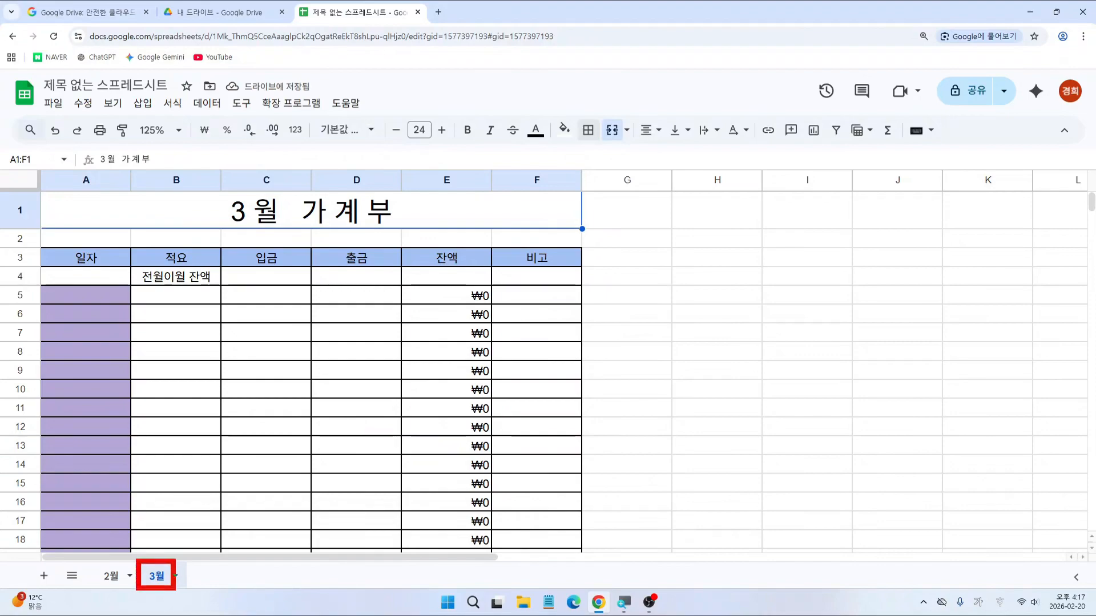
Step: Duplicate the 3월 sheet and name the copy 4월
right_click(155, 577)
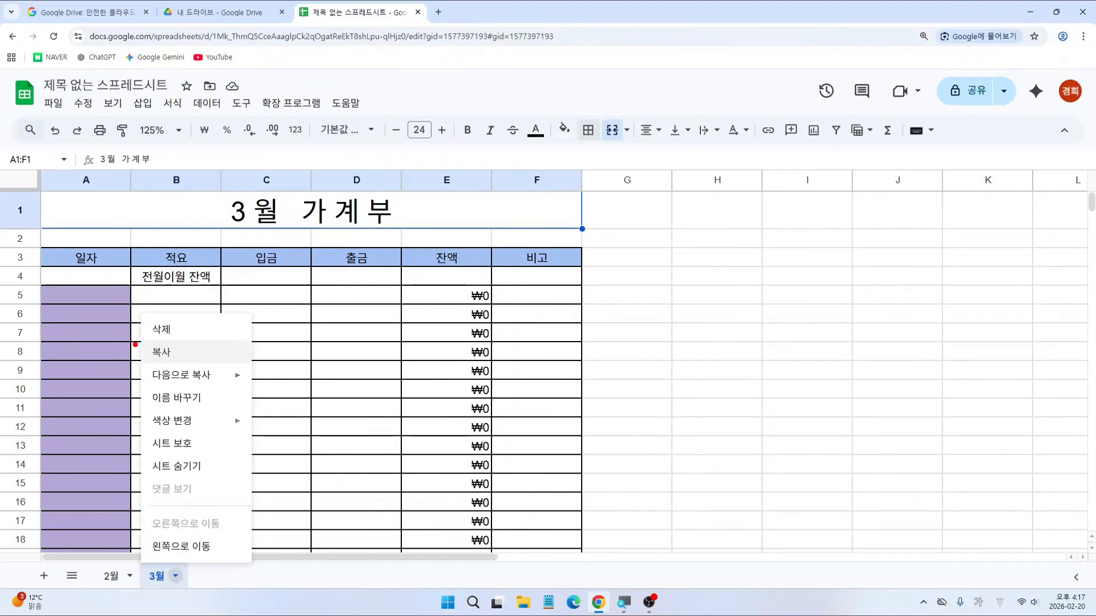
click(174, 357)
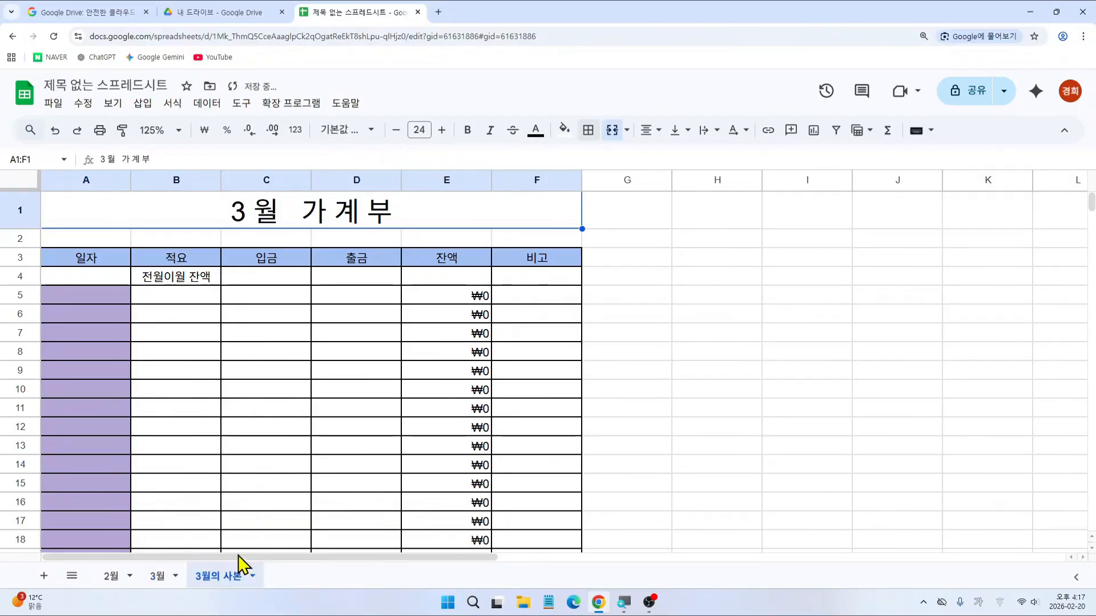
double_click(215, 577)
text(4월)
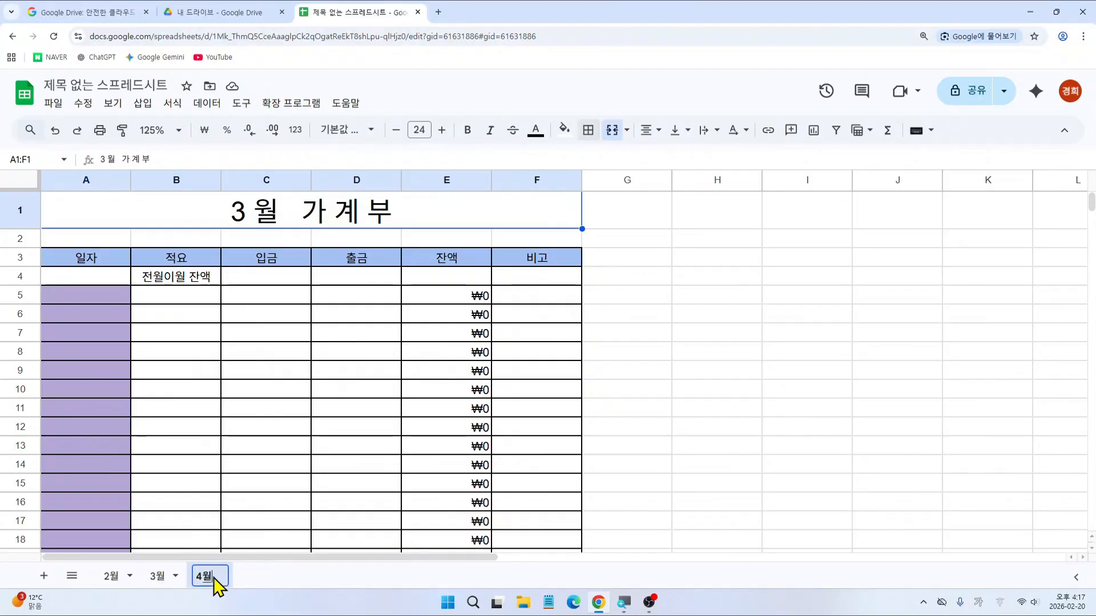
key(Return)
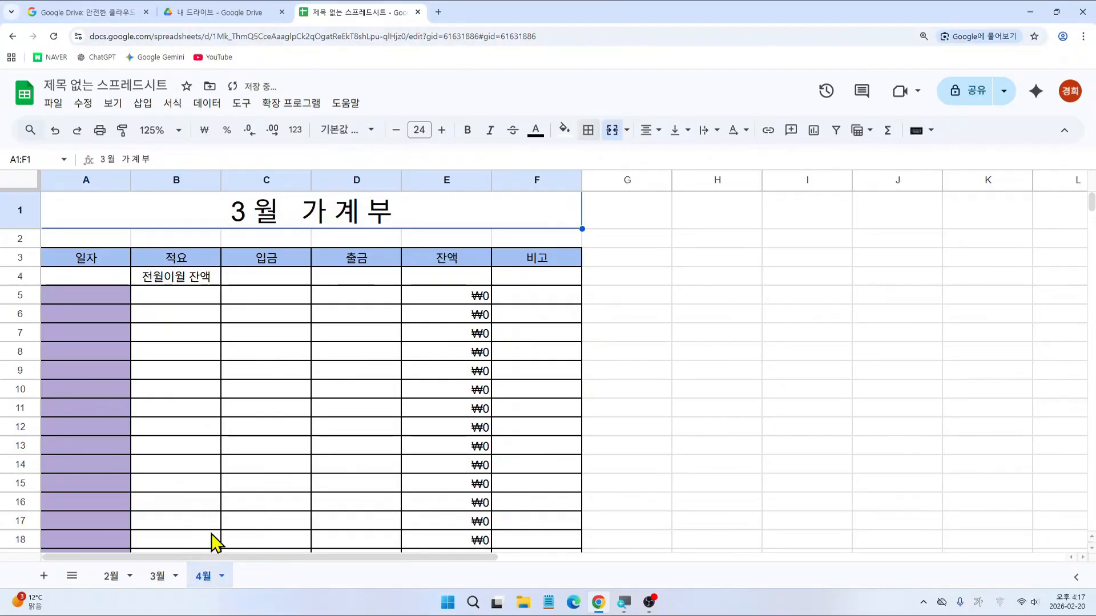
Step: Change the 4월 sheet's A1 heading to 4월 가계부
mouse_move(228, 203)
mouse_down()
mouse_move(255, 218)
mouse_move(250, 195)
mouse_up()
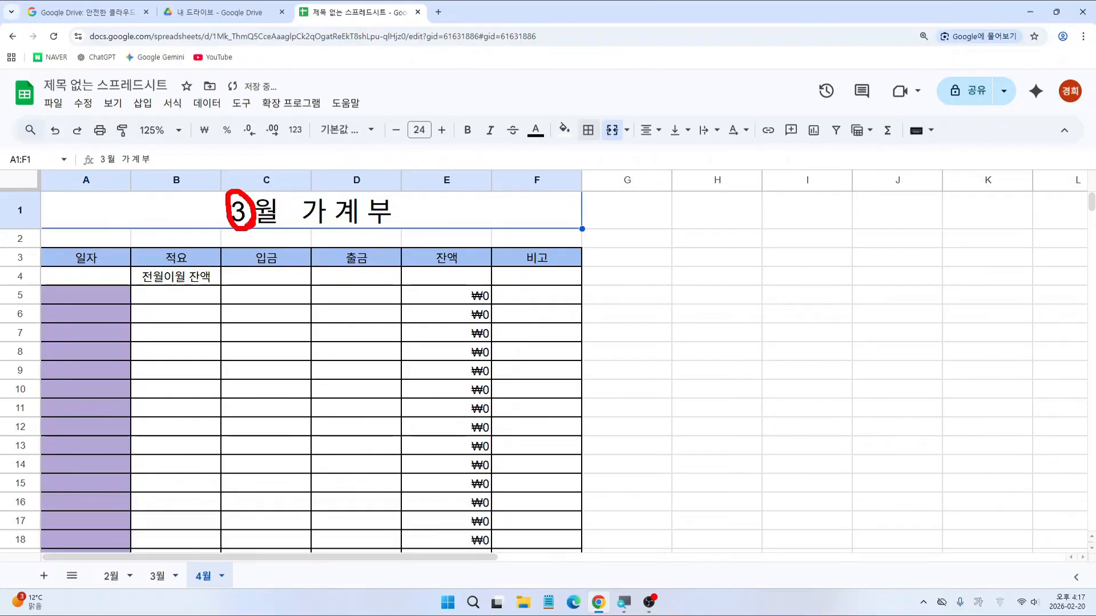
double_click(242, 211)
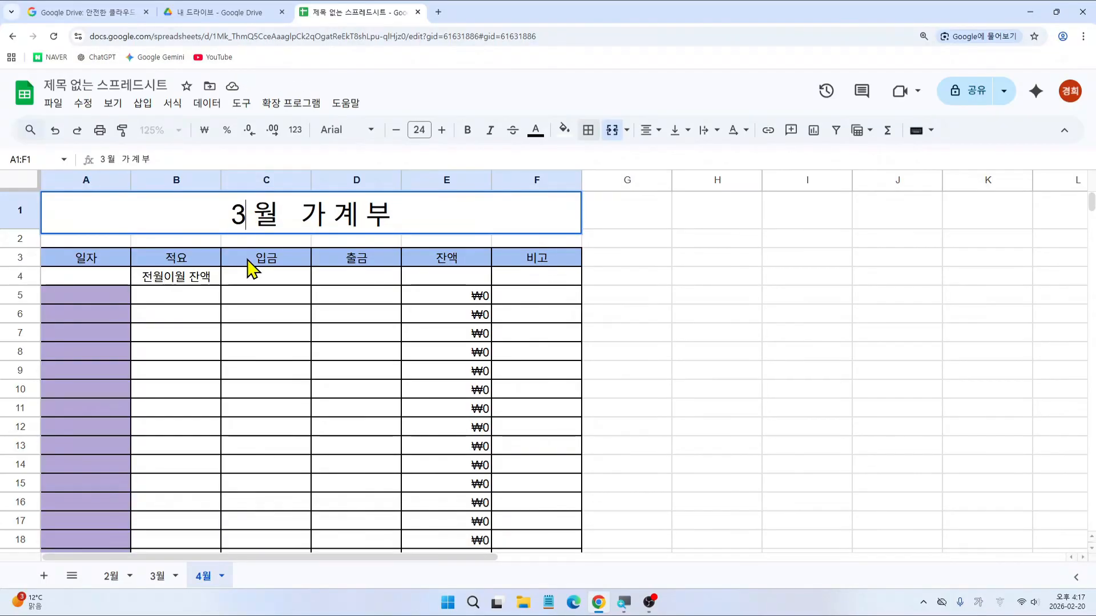
key(BackSpace)
text(4워)
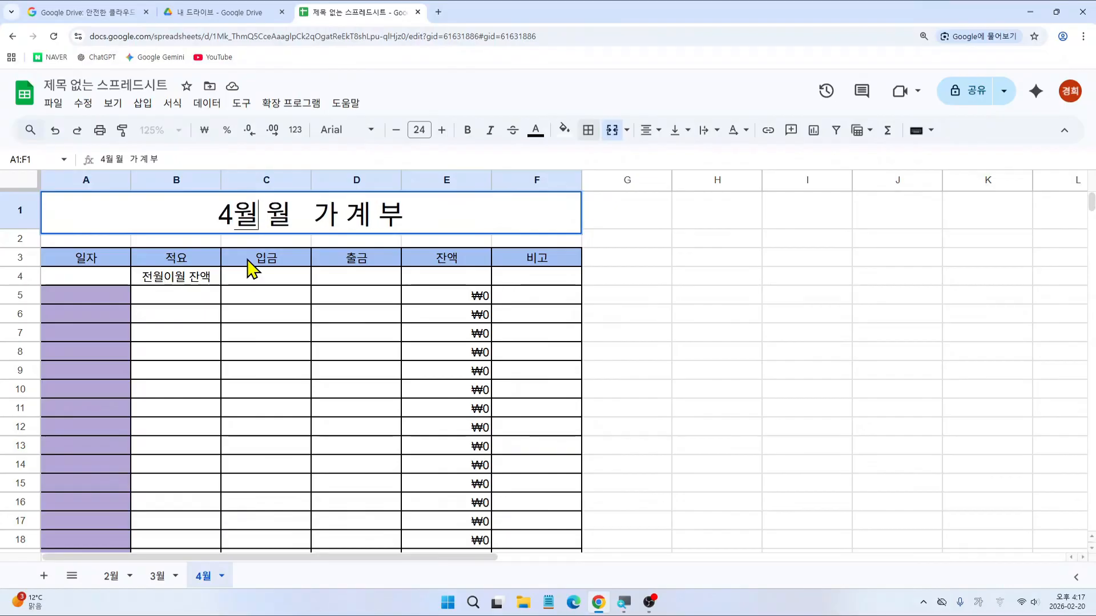
key(BackSpace)
key(BackSpace)
key(BackSpace)
key(Return)
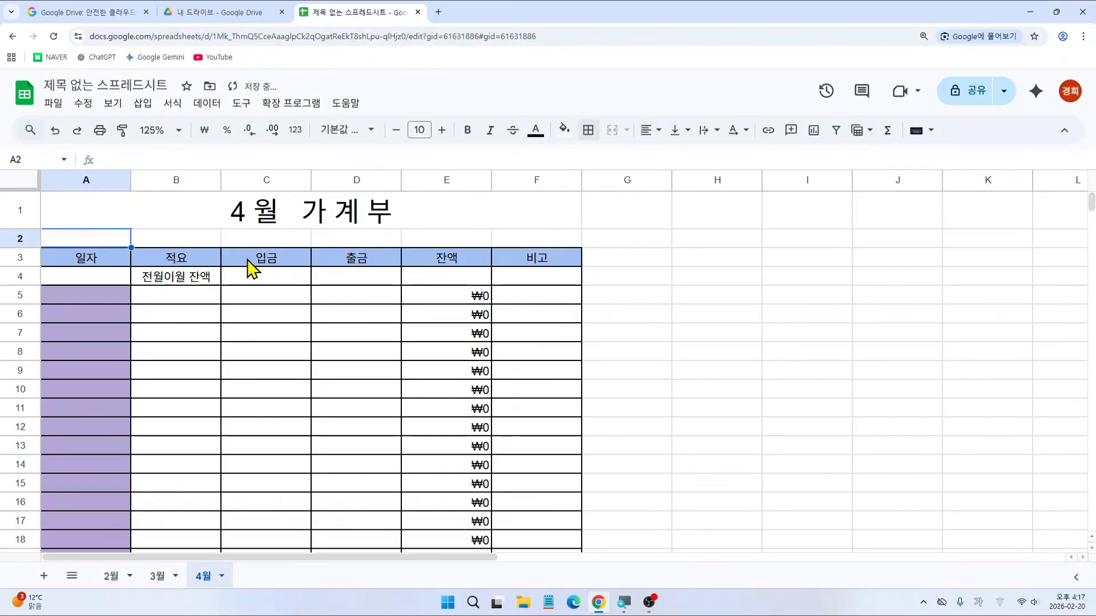
key(ctrl+2)
mouse_move(229, 574)
mouse_down()
mouse_move(209, 577)
mouse_move(213, 568)
mouse_move(224, 589)
mouse_up()
key(Escape)
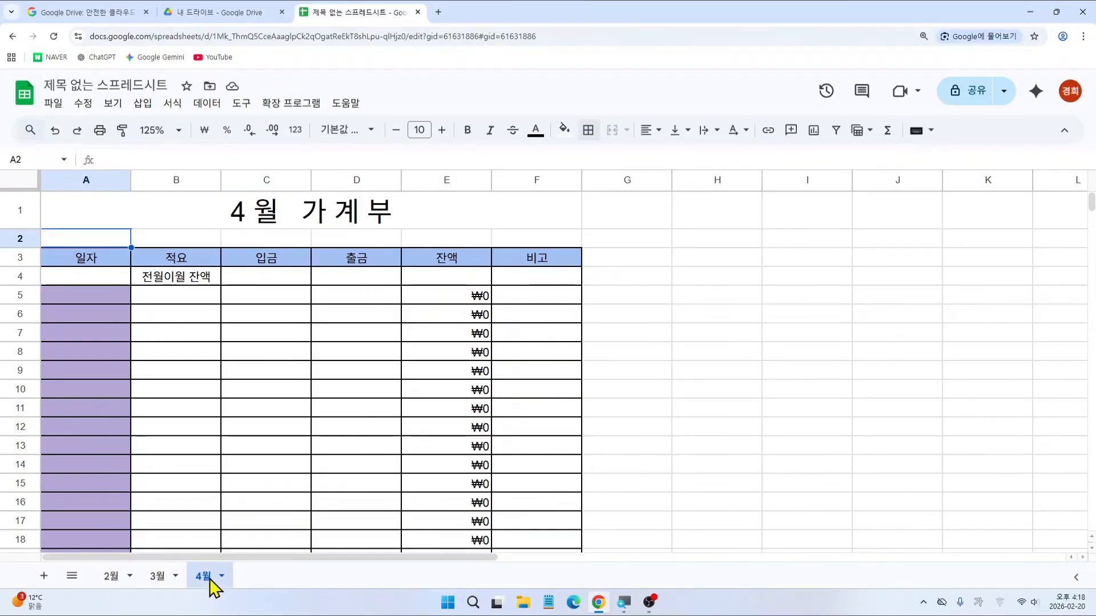
Step: Duplicate the 4월 sheet and name the copy 5월
right_click(210, 577)
click(235, 356)
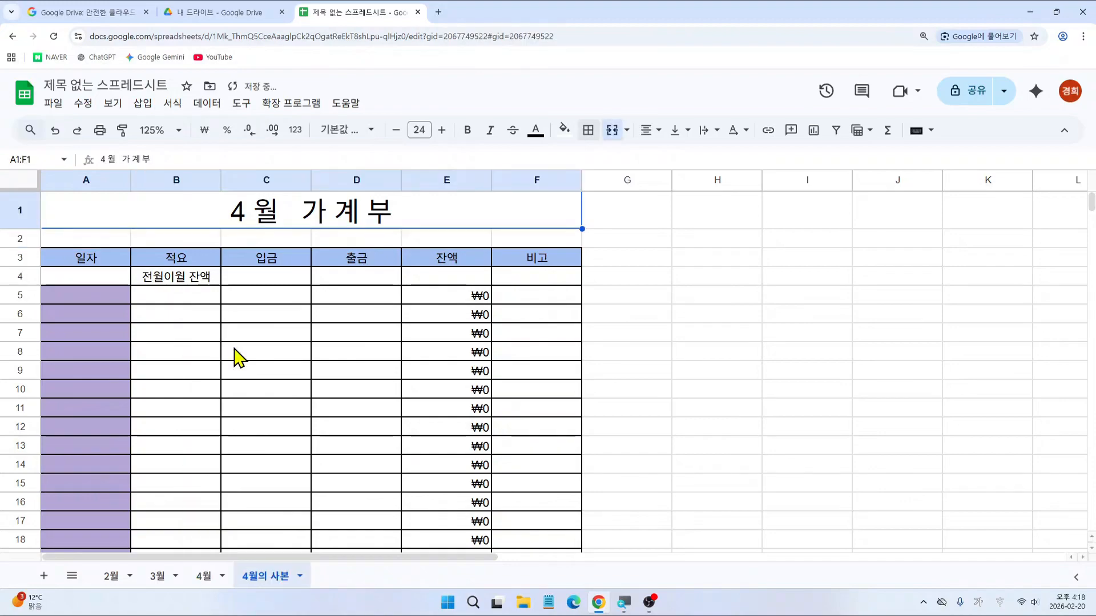
double_click(269, 578)
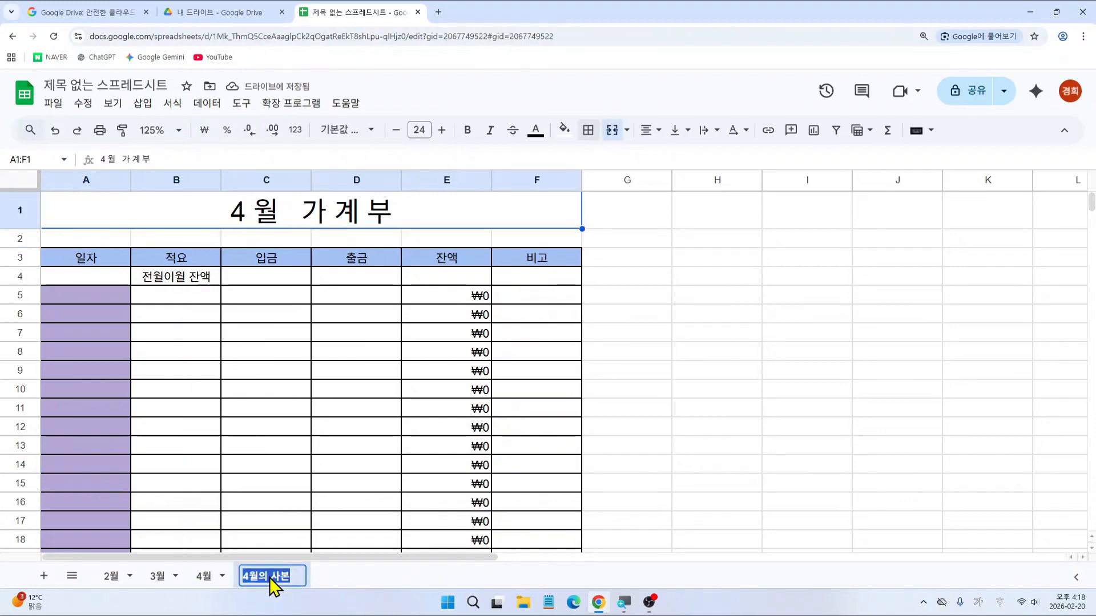
text(5우ㅓㄹ)
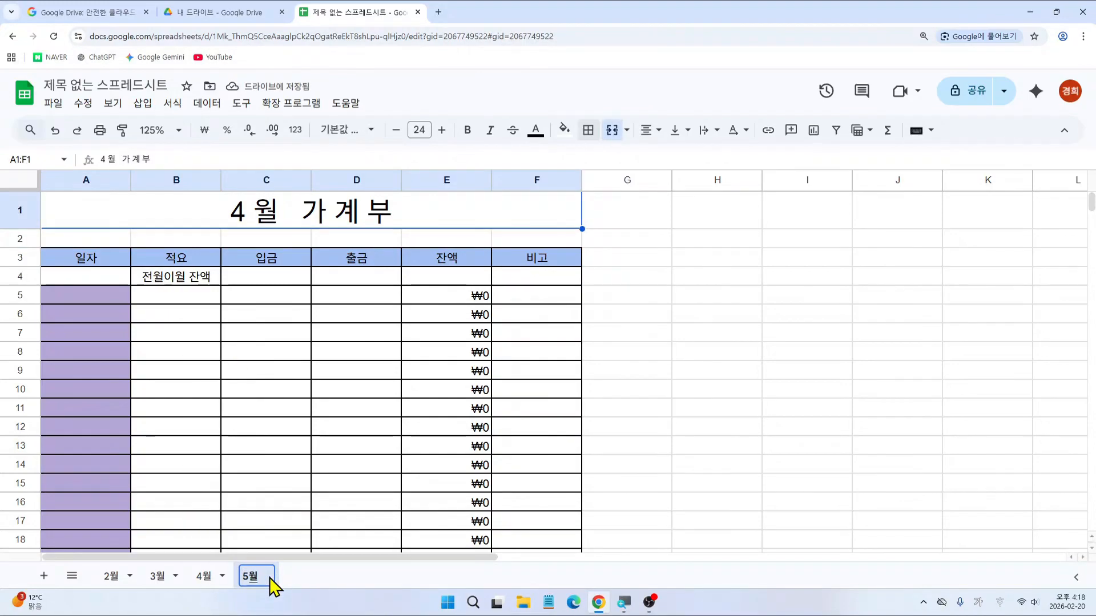
key(Return)
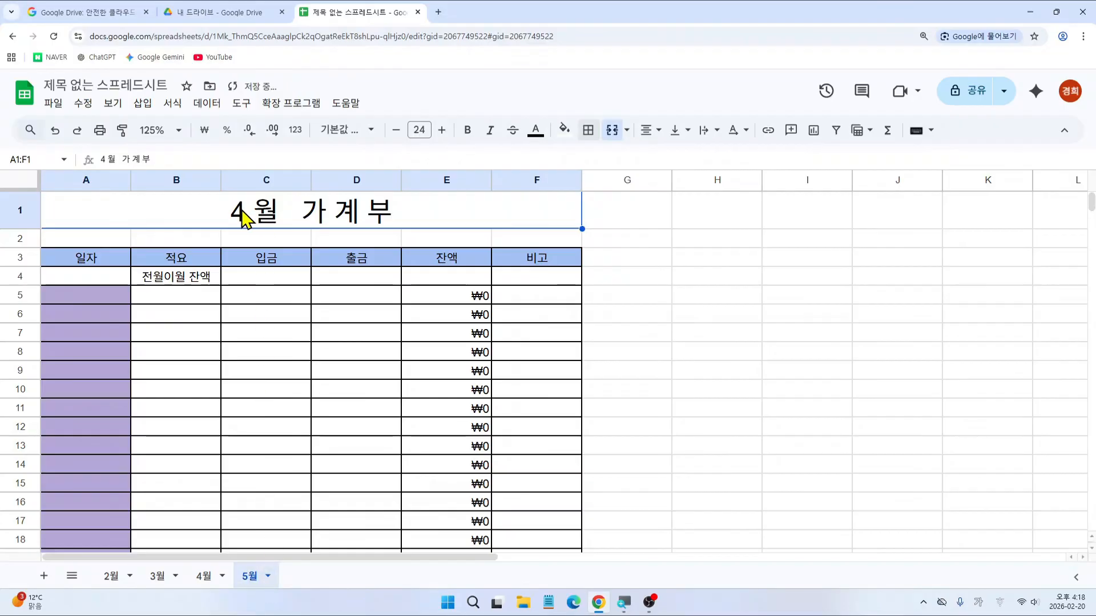
Step: Change the 5월 sheet's A1 heading to 5월 가계부
double_click(246, 214)
key(BackSpace)
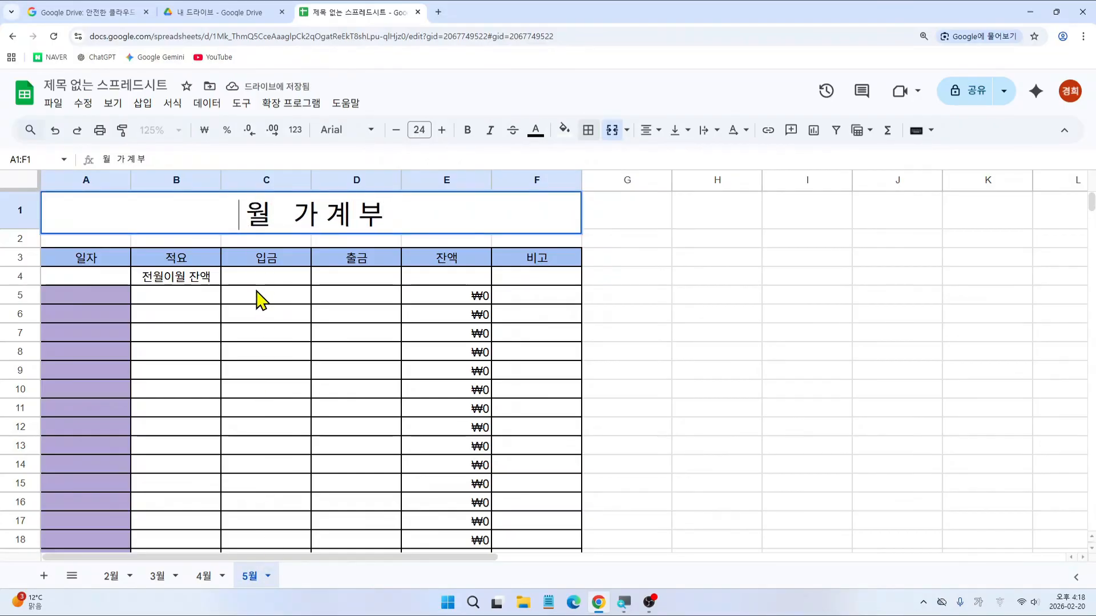
text(5)
key(Return)
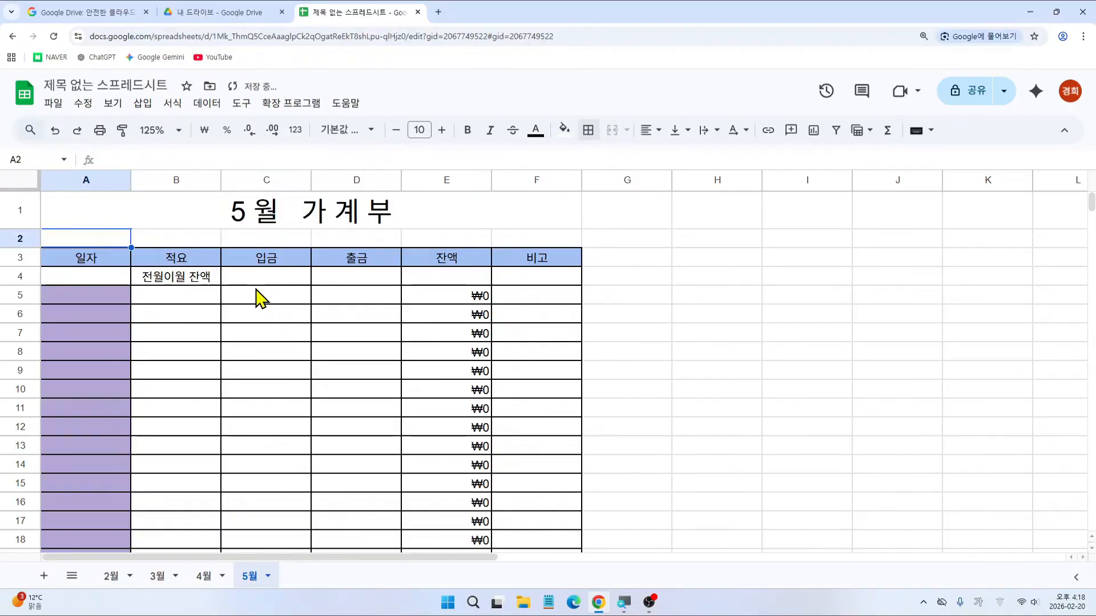
Step: Check the 2월, 3월, 4월 and 5월 sheets, ending on the 2월 sheet
click(111, 577)
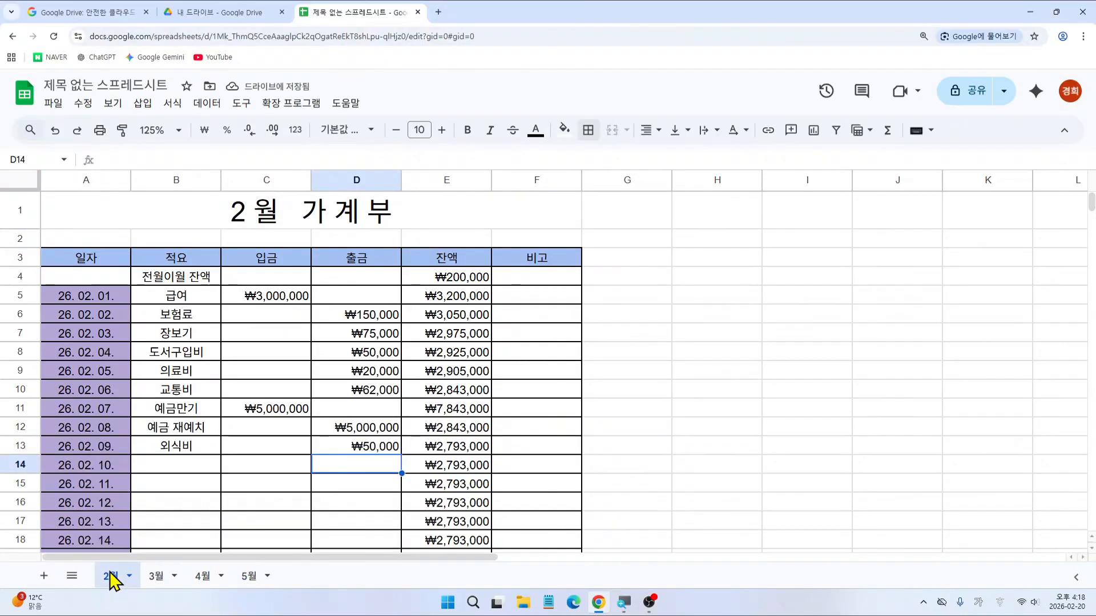
scroll(200, 489, down, 4)
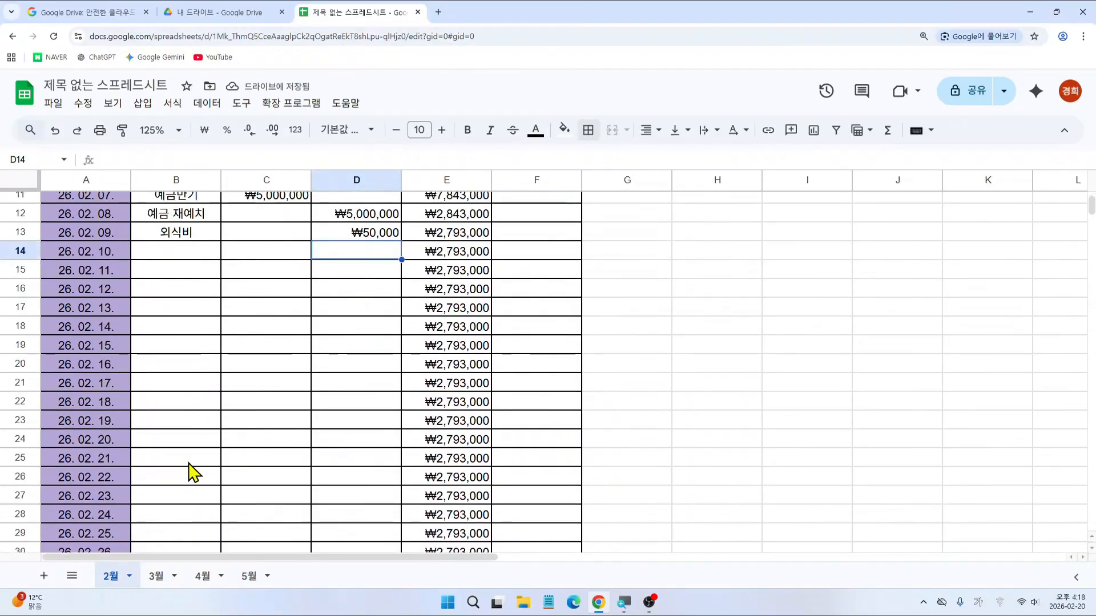
scroll(196, 490, up, 3)
scroll(197, 489, up, 2)
click(158, 577)
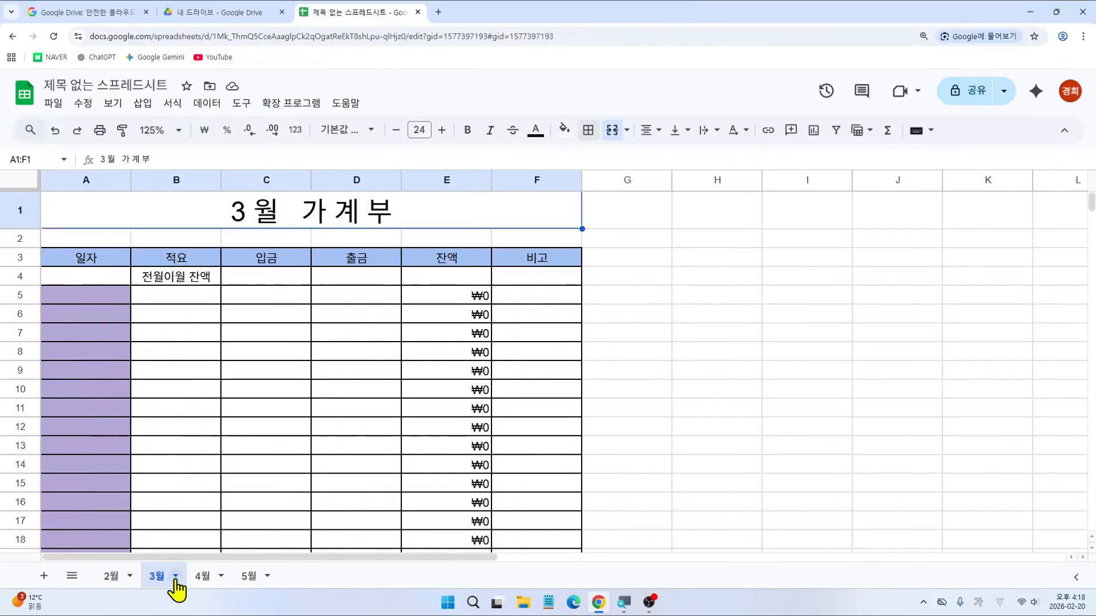
click(204, 576)
click(250, 577)
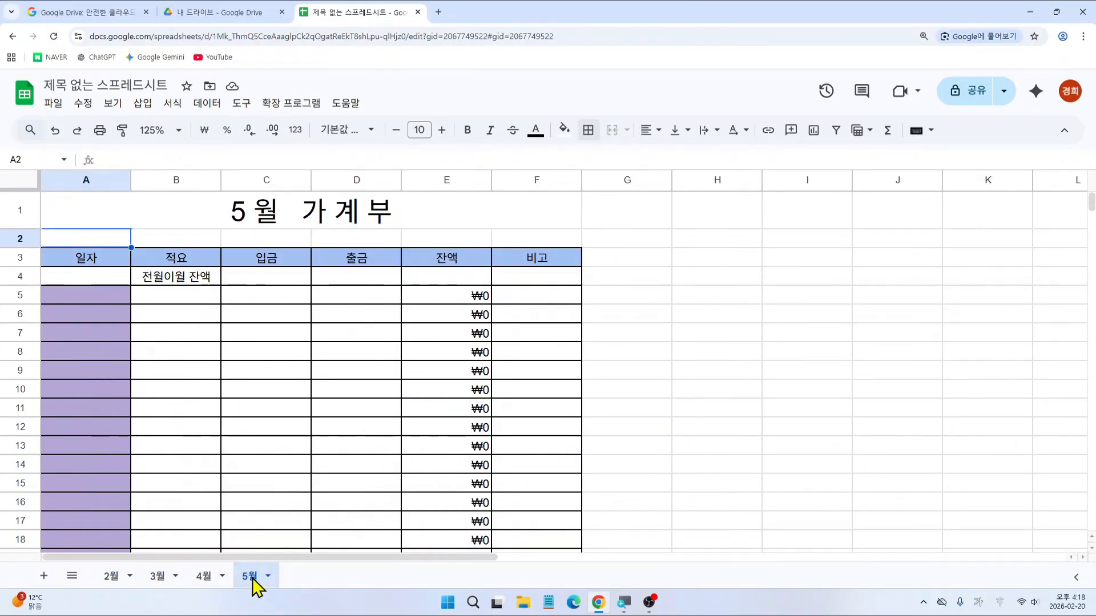
click(111, 578)
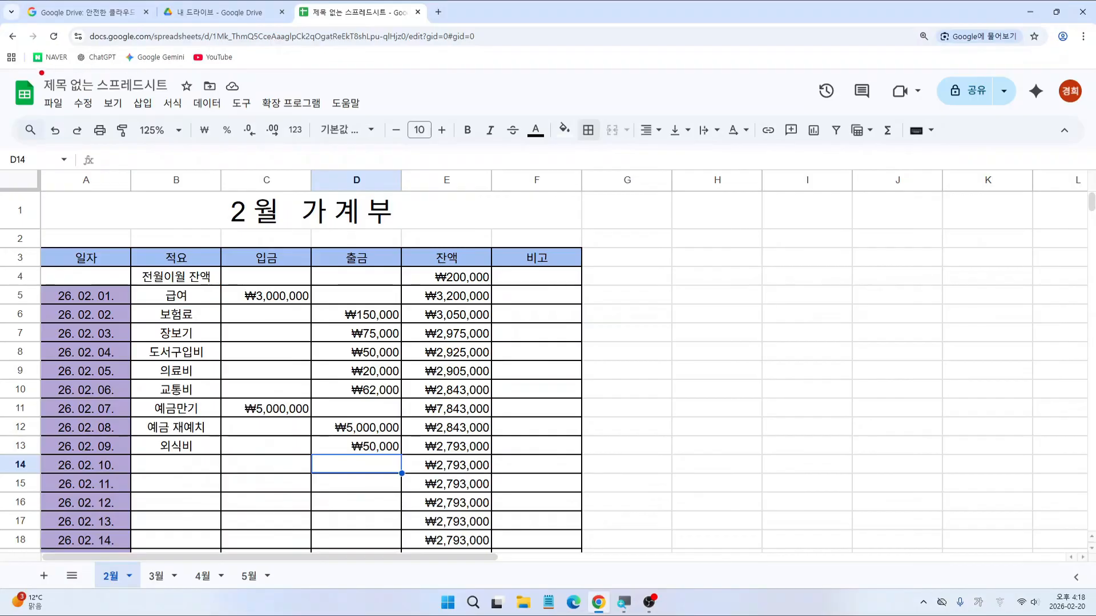
Step: Replace the title 제목 없는 스프레드시트 with 가계부
drag(40, 71, 175, 98)
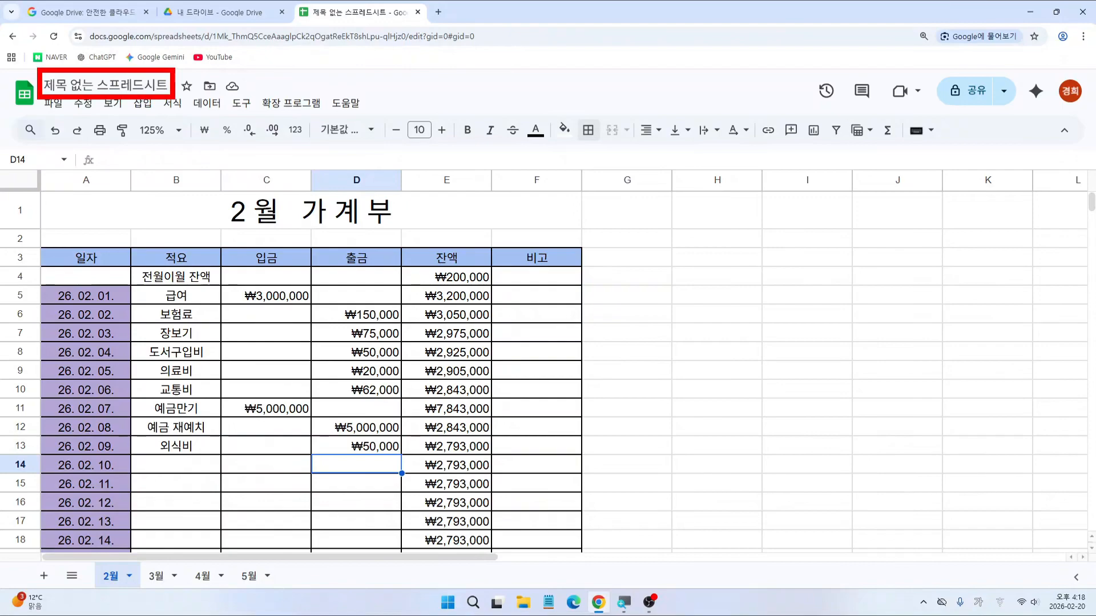
click(166, 85)
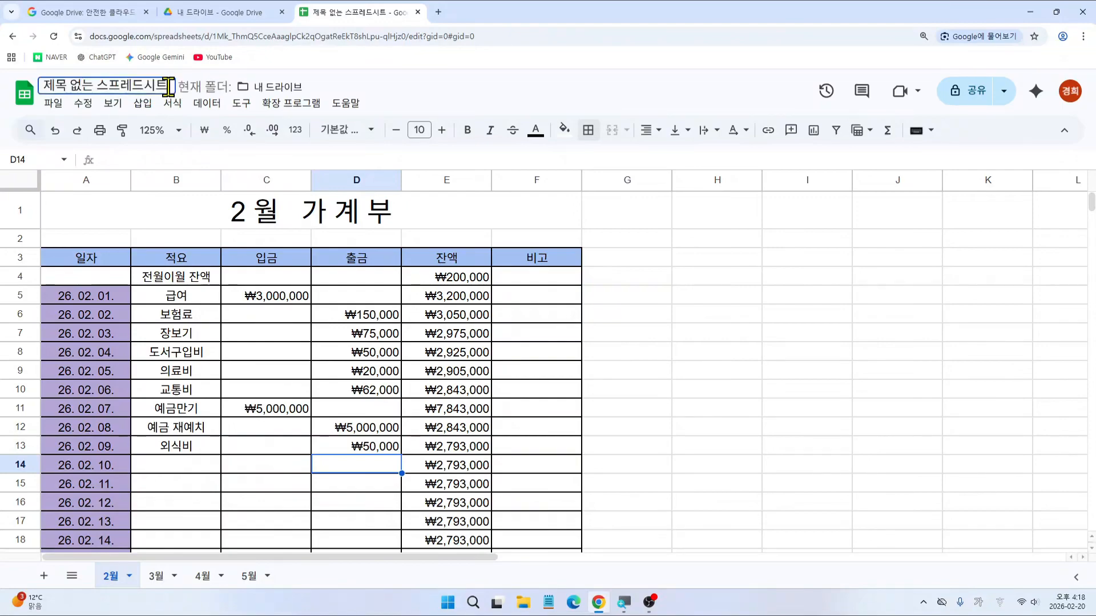
key(BackSpace)
key(BackSpace)
key(BackSpace)
key(BackSpace)
key(BackSpace)
key(BackSpace)
key(BackSpace)
key(BackSpace)
key(BackSpace)
key(BackSpace)
key(BackSpace)
key(BackSpace)
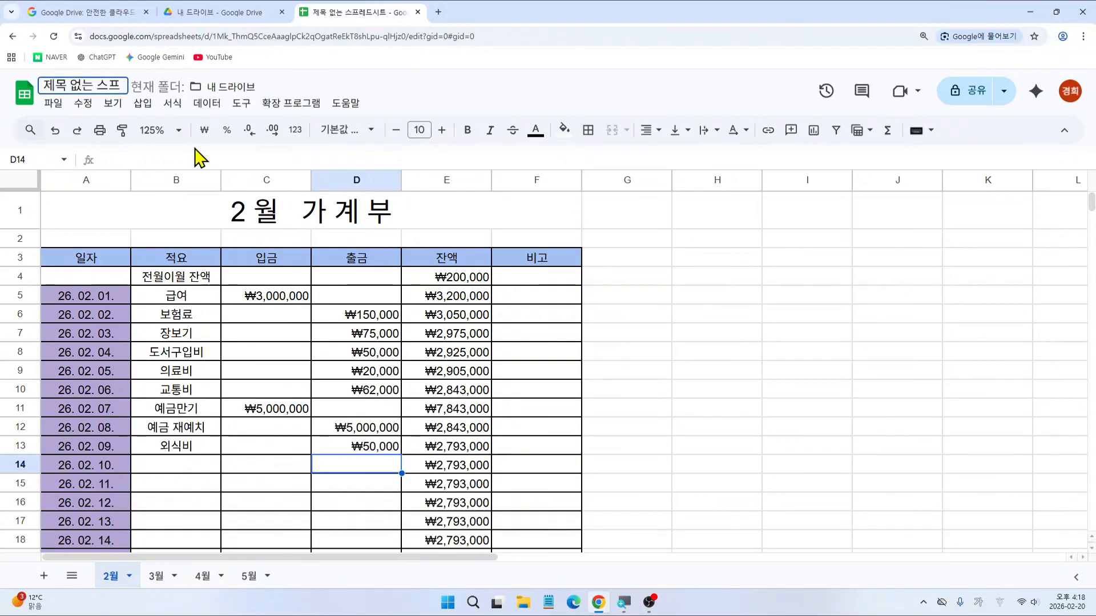
text(ㄱ)
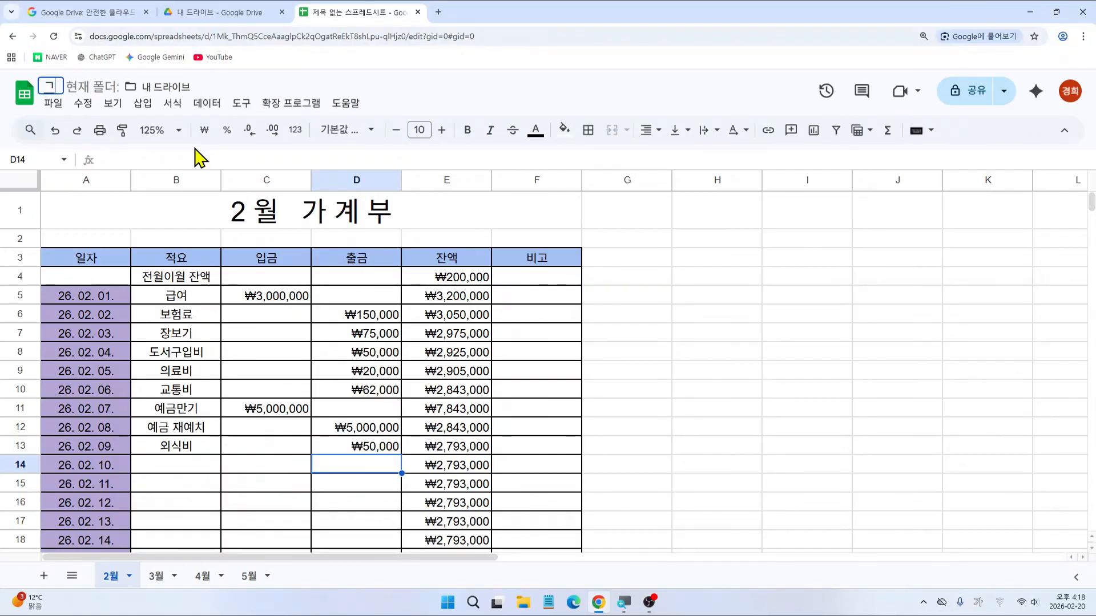
text(계부)
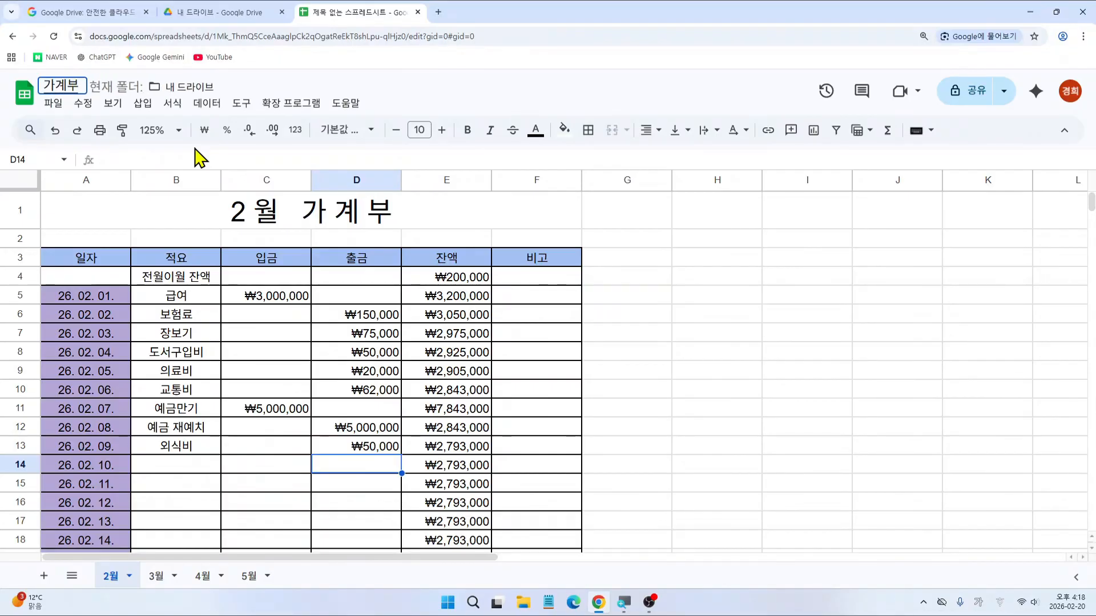
key(Return)
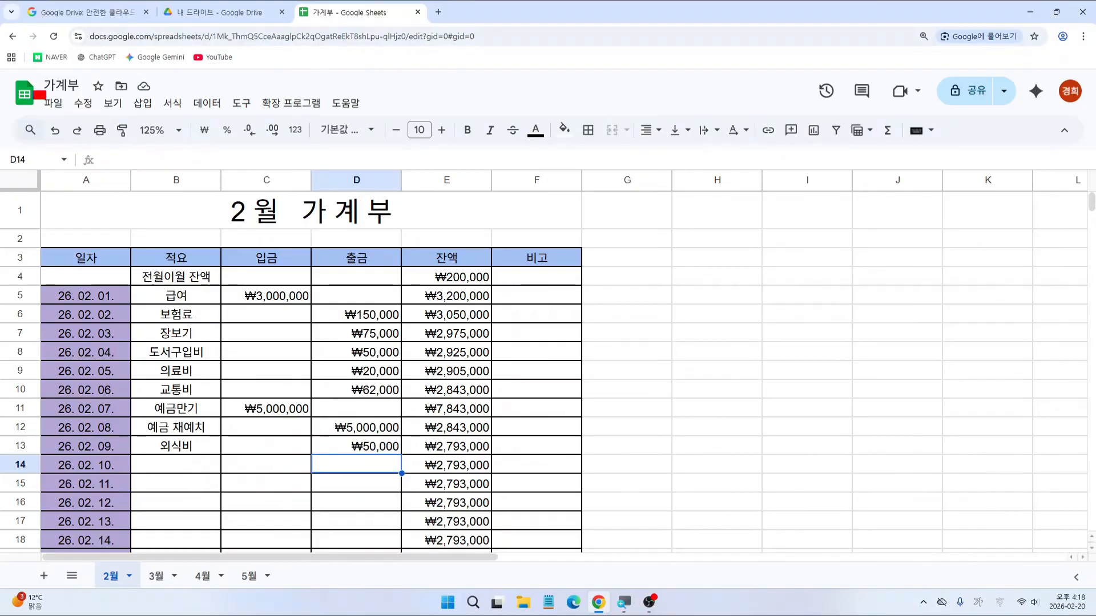
Step: Download the 가계부 spreadsheet as Microsoft Excel (.xlsx), producing 가계부.xlsx
click(54, 105)
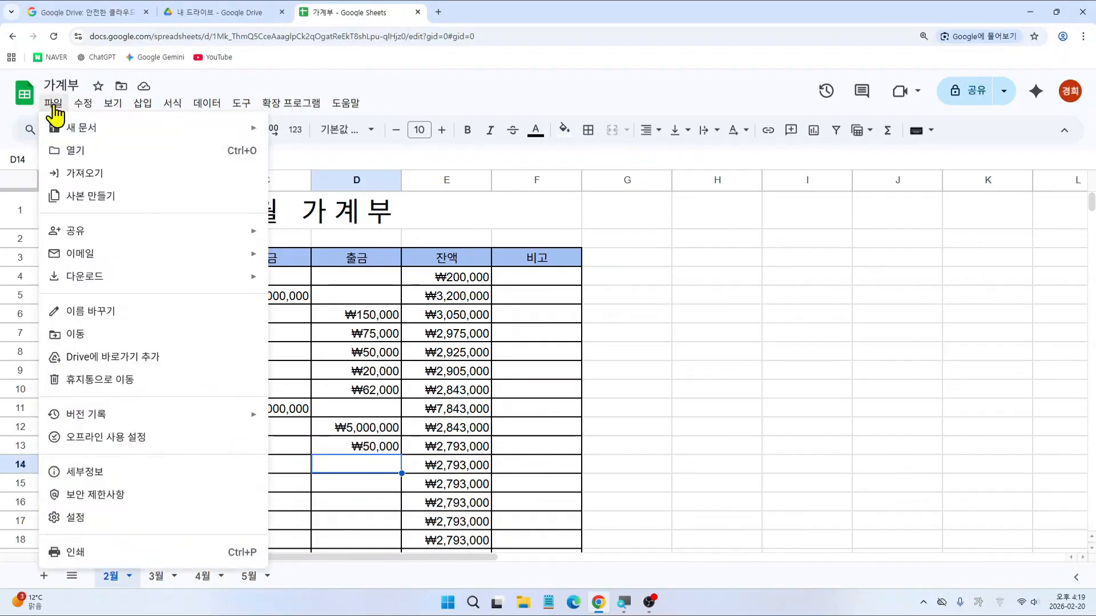
mouse_move(90, 278)
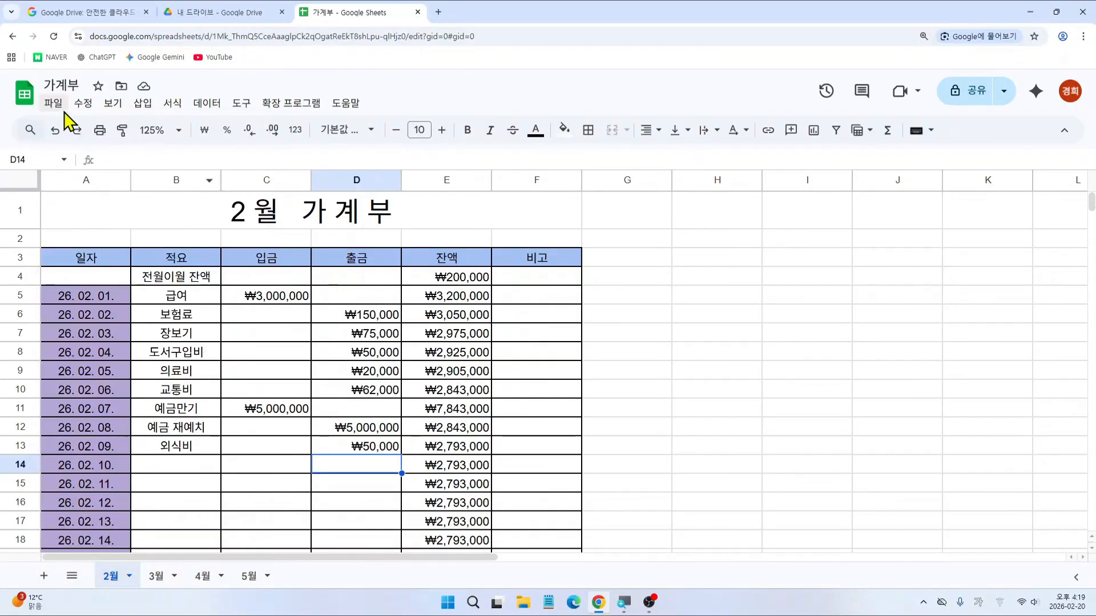
click(56, 104)
mouse_move(137, 285)
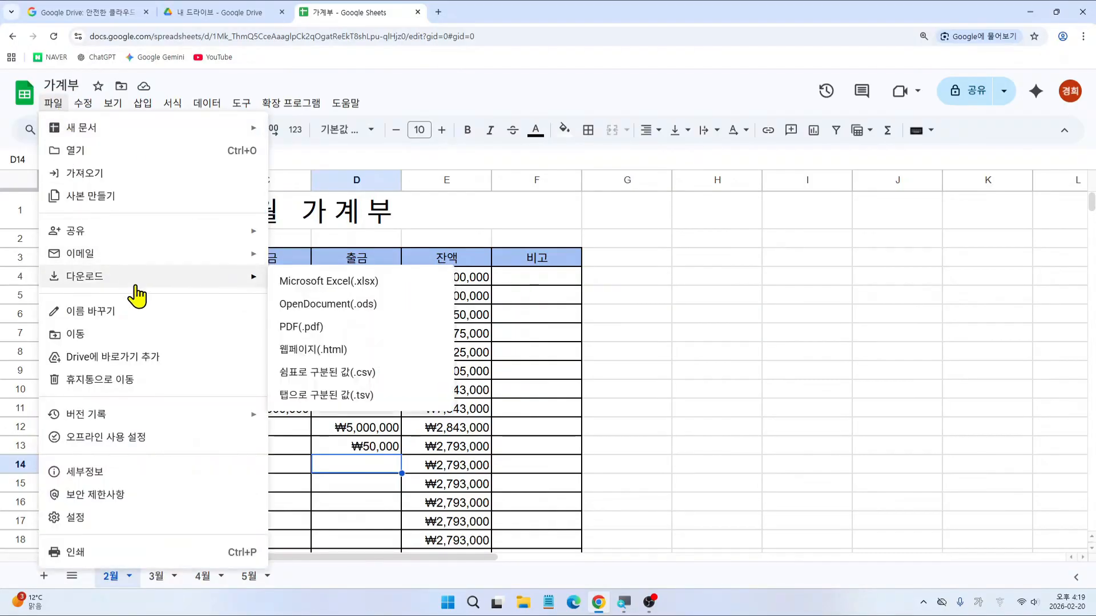
click(367, 293)
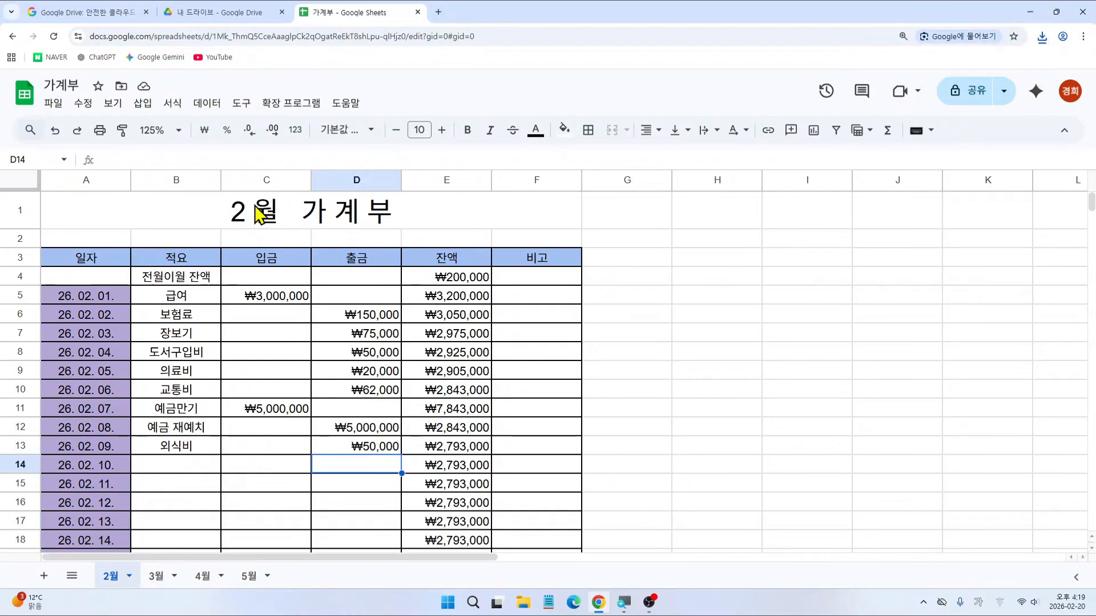
Step: Export the 2월 sheet as a portrait (세로 모드) PDF, 가계부 - 2월.pdf
click(55, 104)
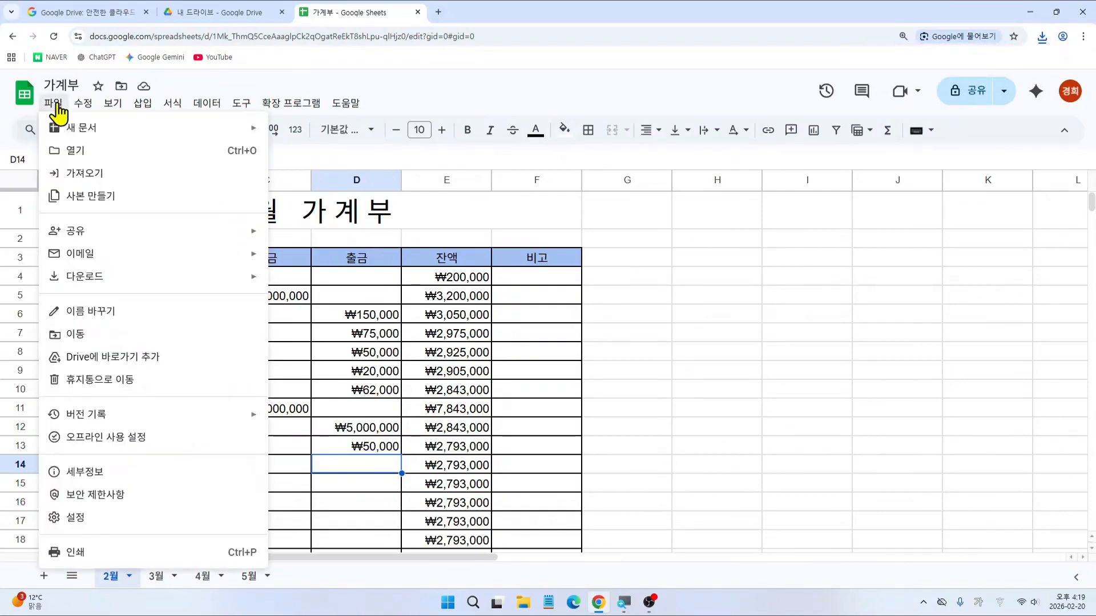
mouse_move(139, 290)
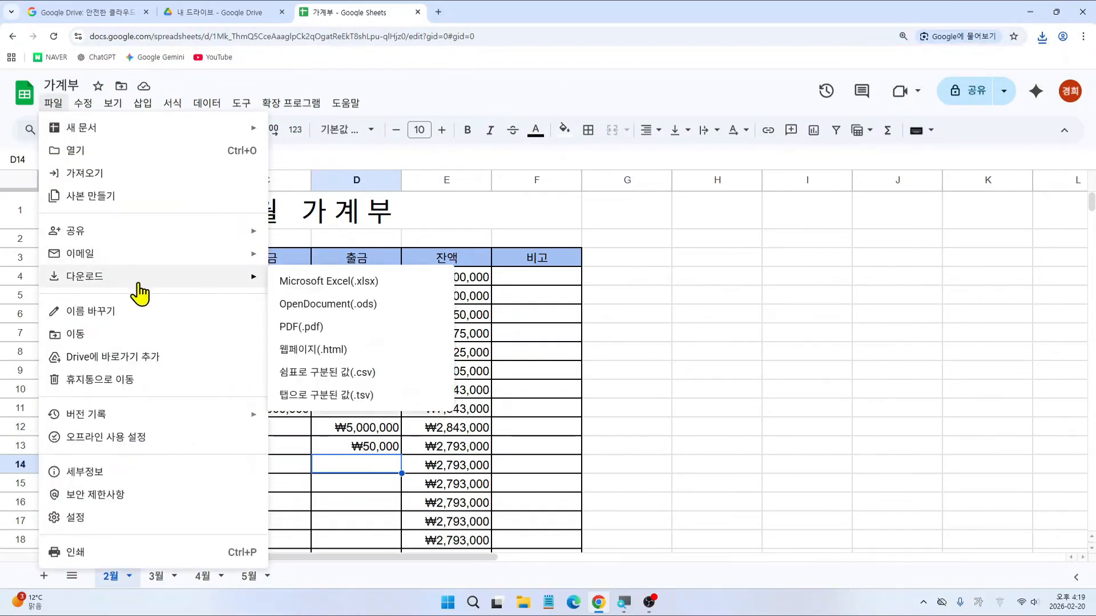
click(321, 328)
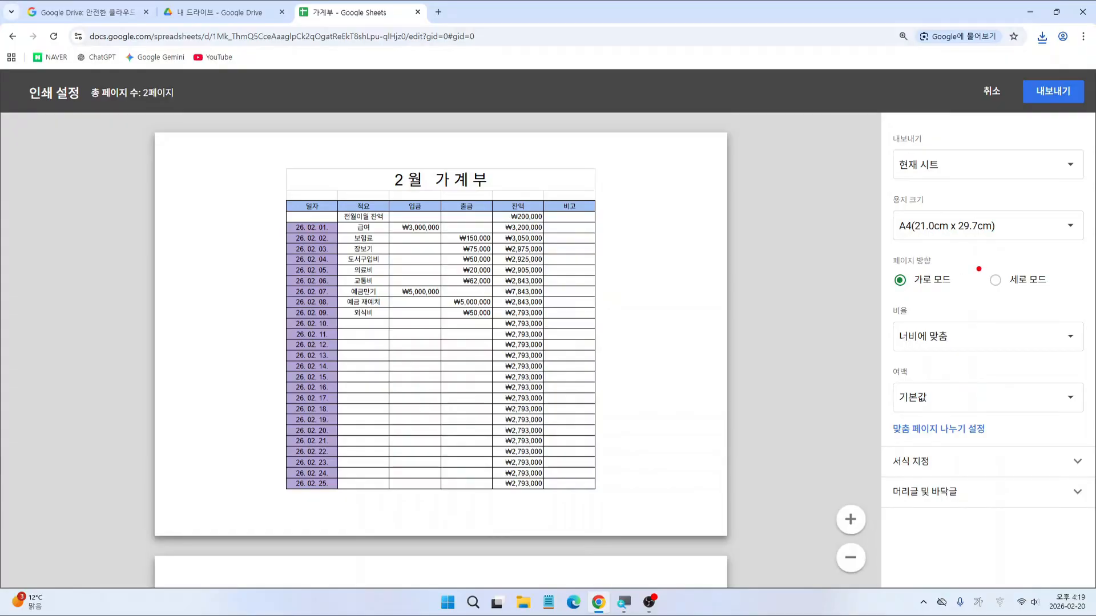
click(1043, 281)
scroll(772, 300, down, 3)
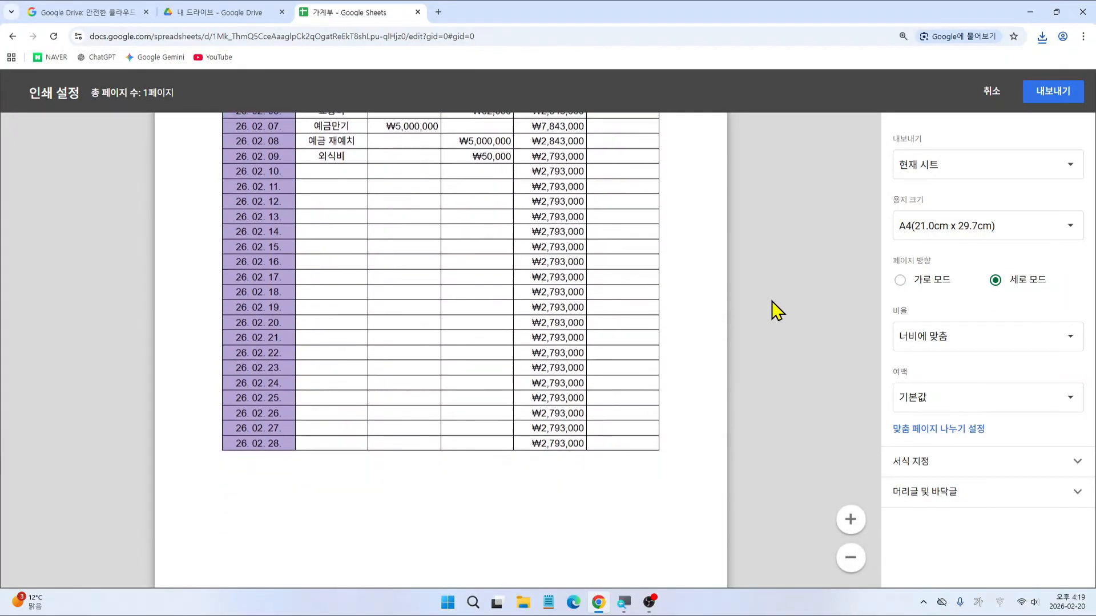
scroll(771, 300, down, 3)
scroll(771, 300, up, 3)
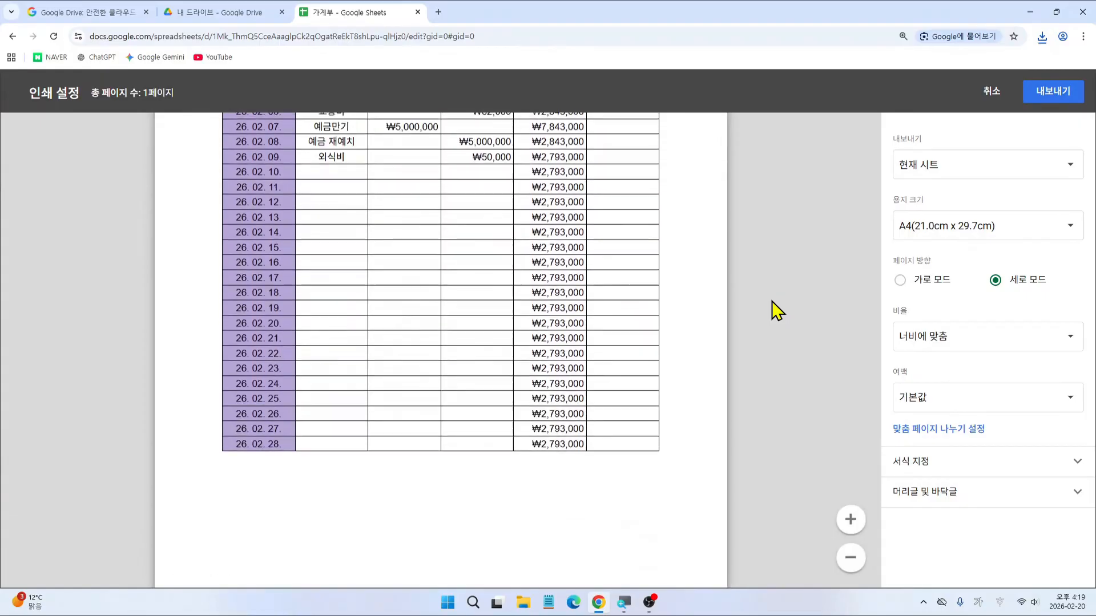
scroll(772, 300, up, 4)
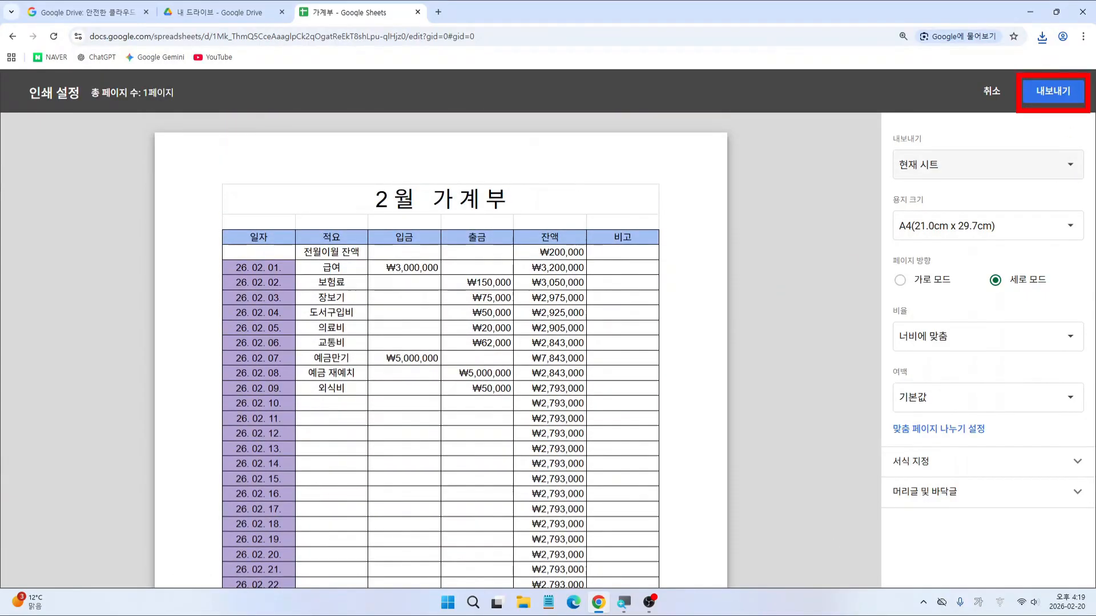
click(1062, 94)
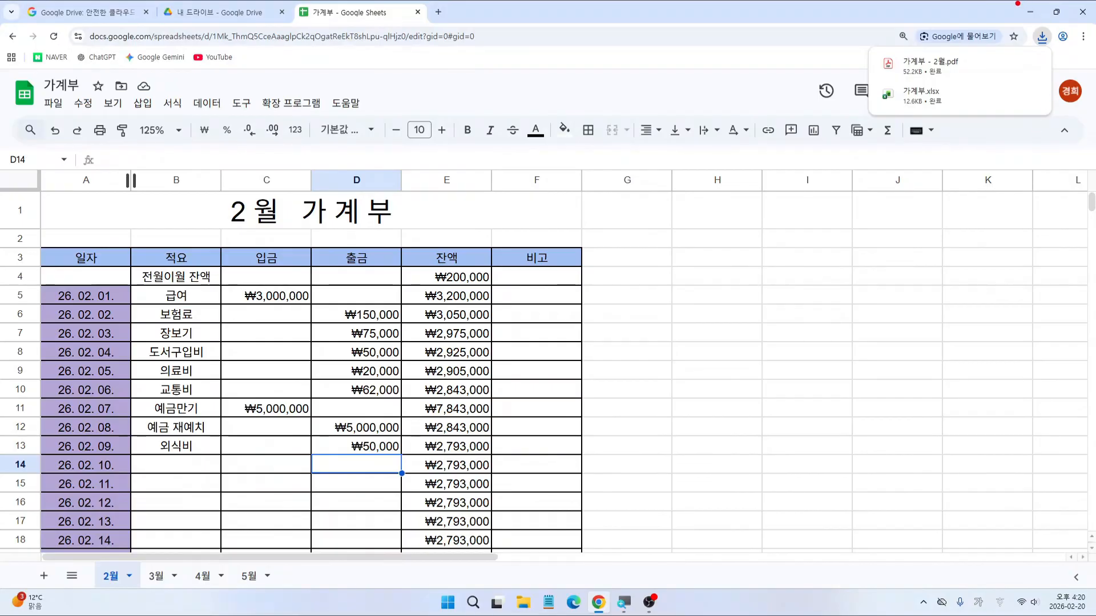
mouse_move(1014, 1)
mouse_down()
mouse_move(1049, 25)
mouse_move(997, 133)
mouse_up()
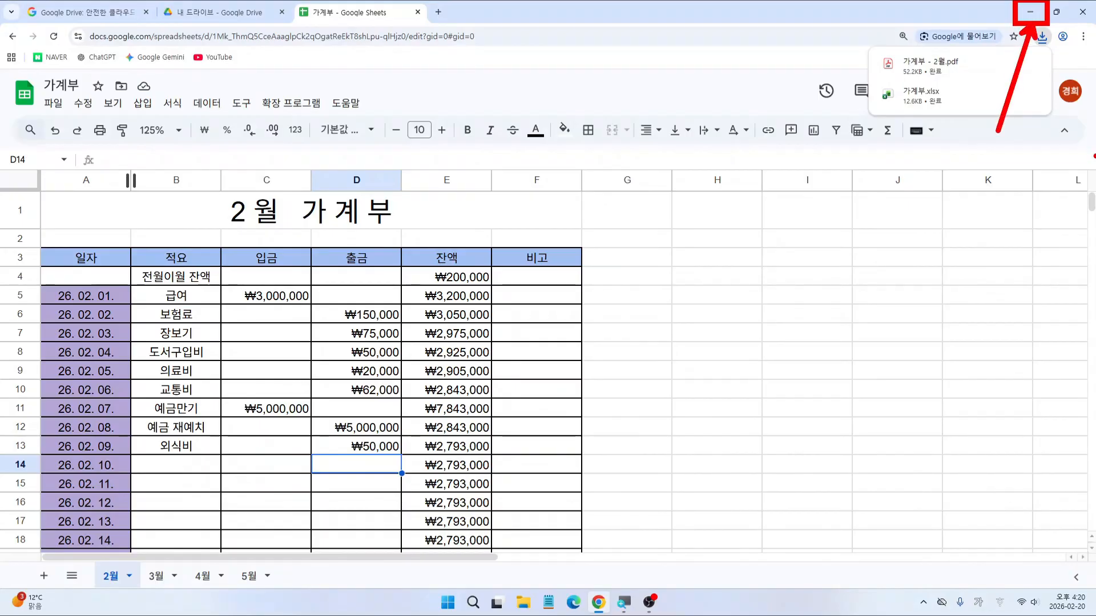
Step: Minimize Chrome and open 내 PC from the desktop
click(1030, 11)
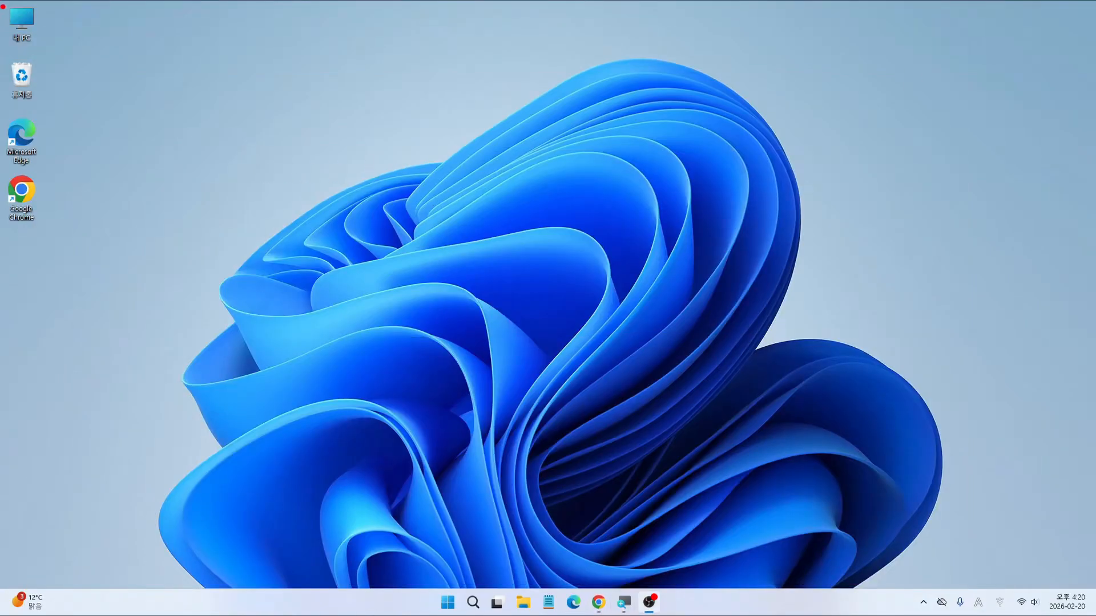
drag(3, 7, 59, 57)
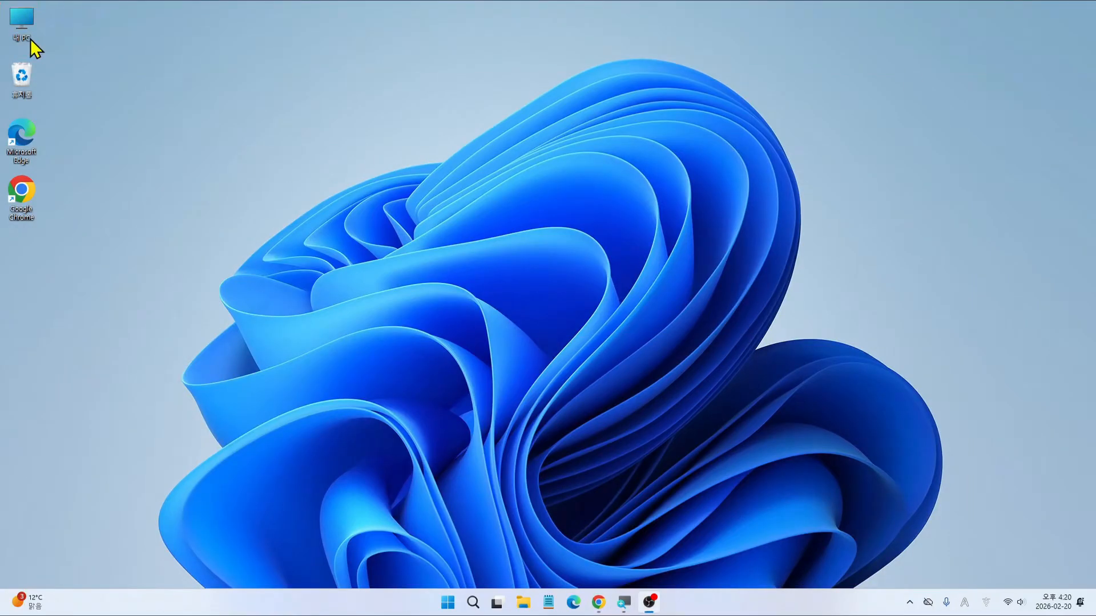
double_click(18, 27)
click(71, 233)
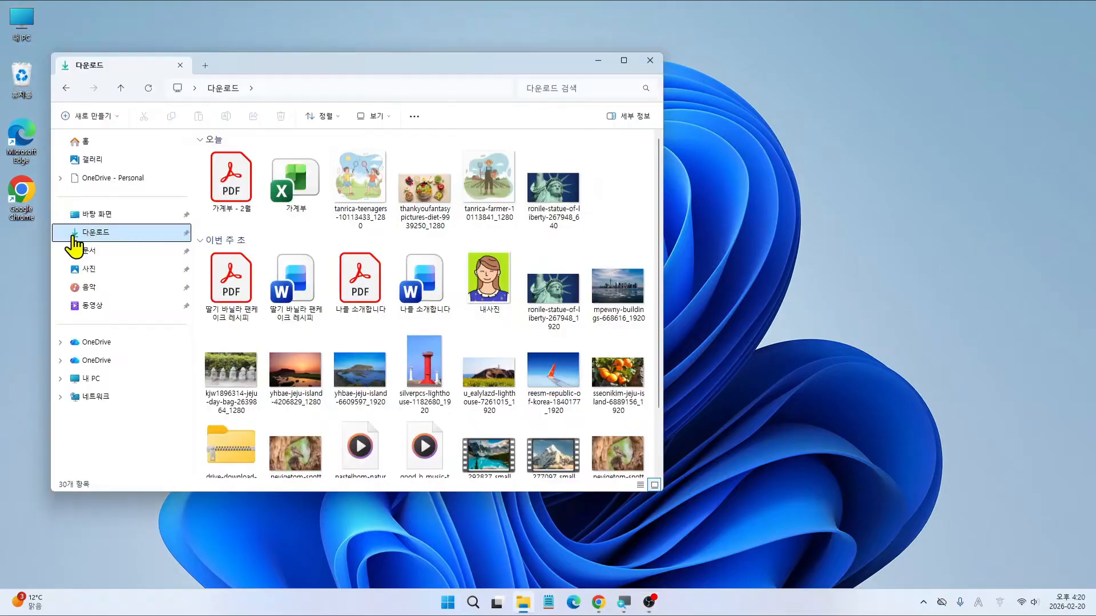
Step: View the 다운로드 folder listing the 가계부 - 2월 PDF and 가계부 Excel file
key(ctrl+2)
mouse_move(73, 234)
mouse_down()
mouse_move(57, 224)
mouse_move(138, 243)
mouse_up()
key(Escape)
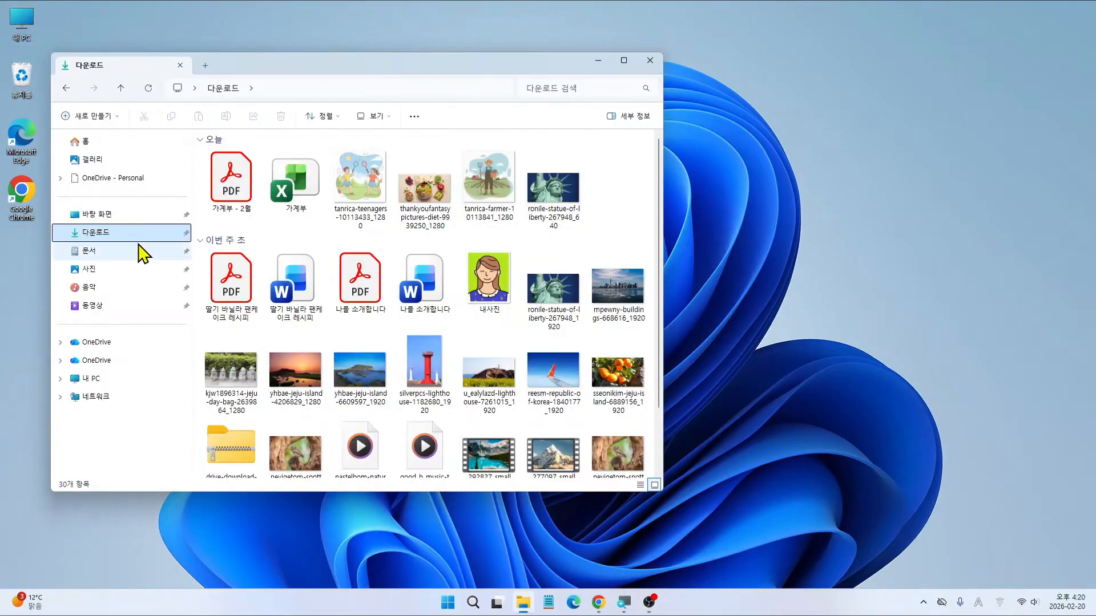
key(ctrl+2)
drag(58, 219, 132, 244)
mouse_move(193, 140)
mouse_down()
mouse_move(335, 231)
mouse_move(322, 220)
mouse_up()
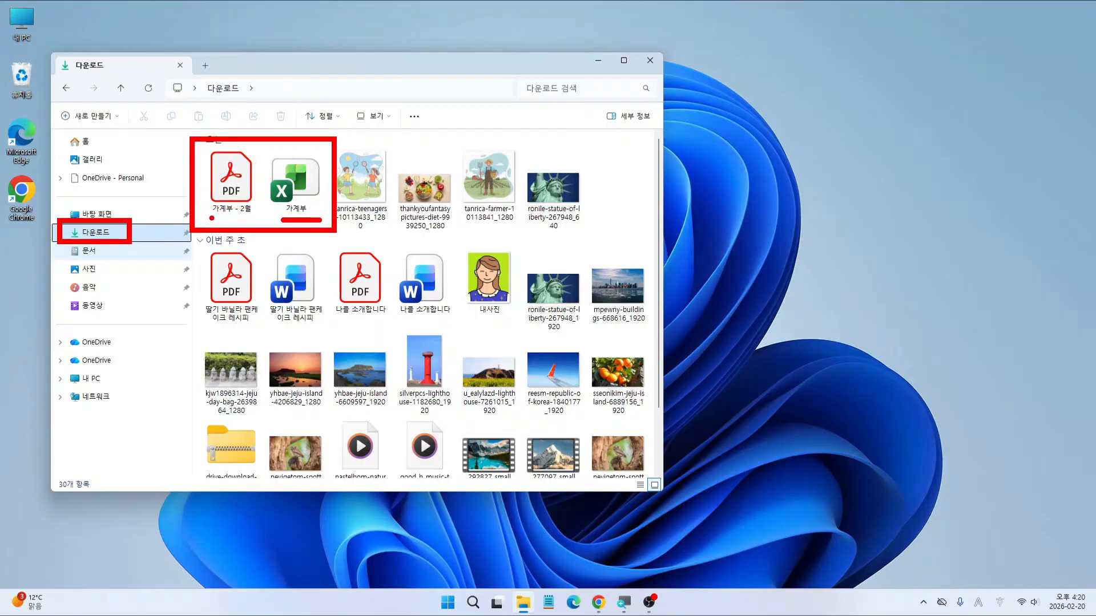
mouse_move(209, 217)
mouse_down()
mouse_move(252, 218)
mouse_move(306, 180)
mouse_move(278, 160)
mouse_up()
key(Escape)
key(ctrl+2)
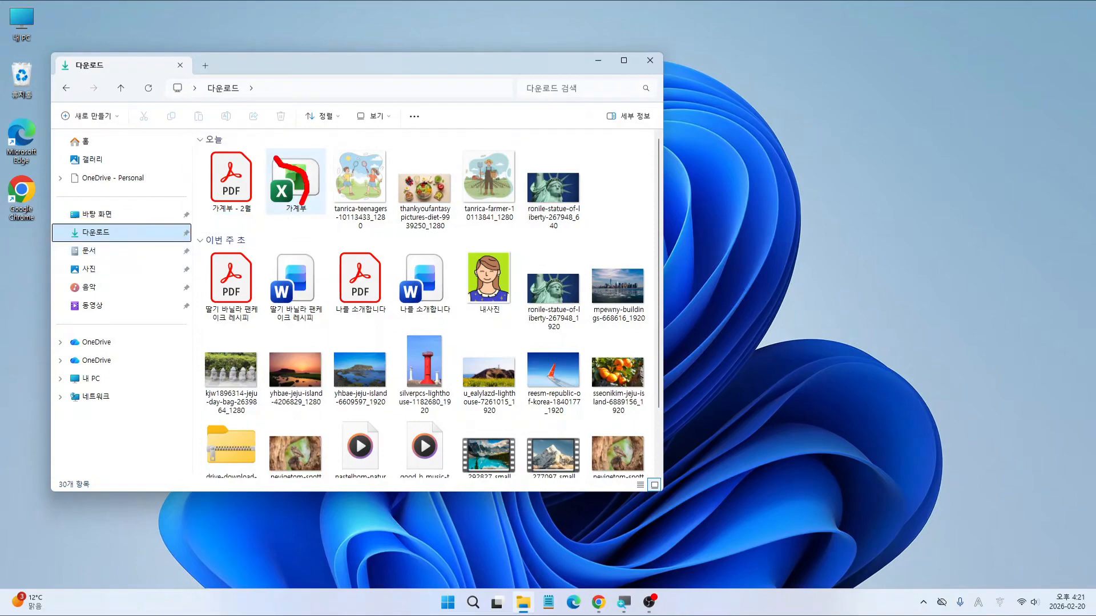
key(Escape)
key(ctrl+2)
drag(265, 153, 328, 220)
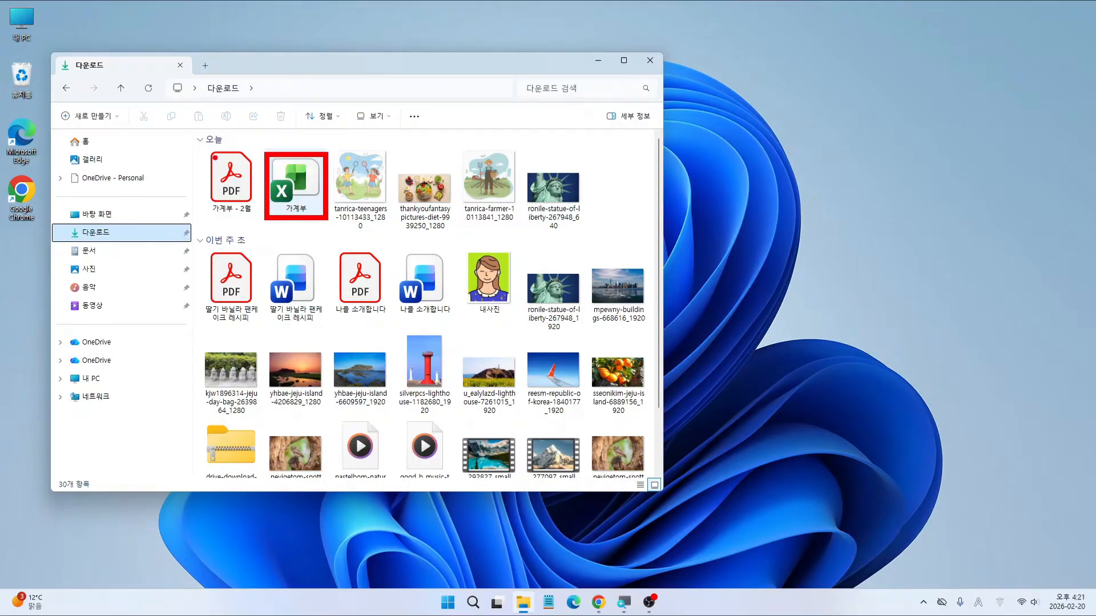
drag(202, 150, 260, 218)
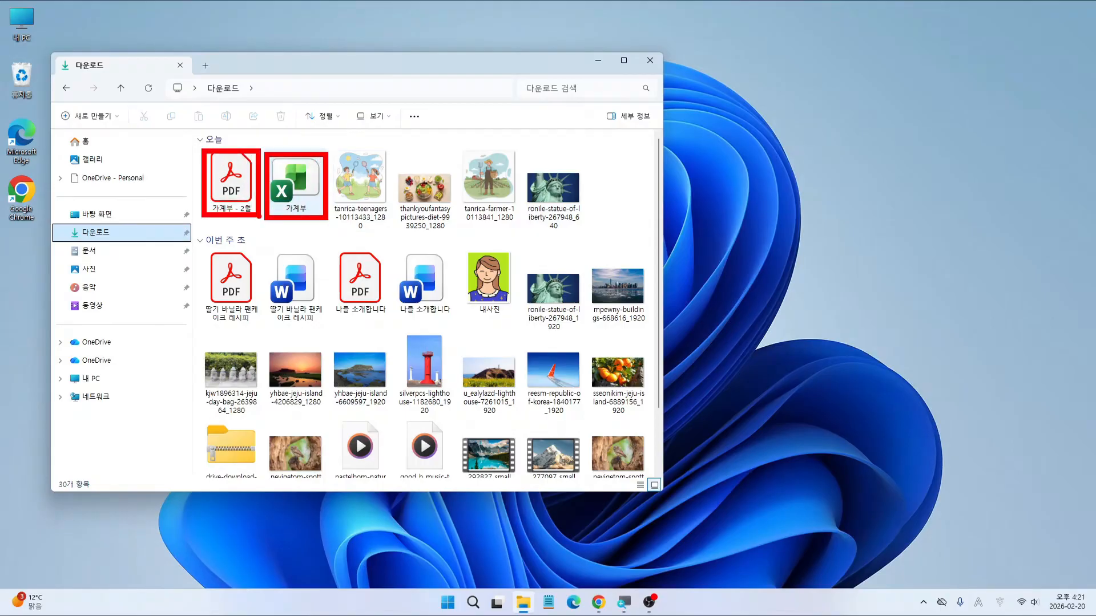
key(Escape)
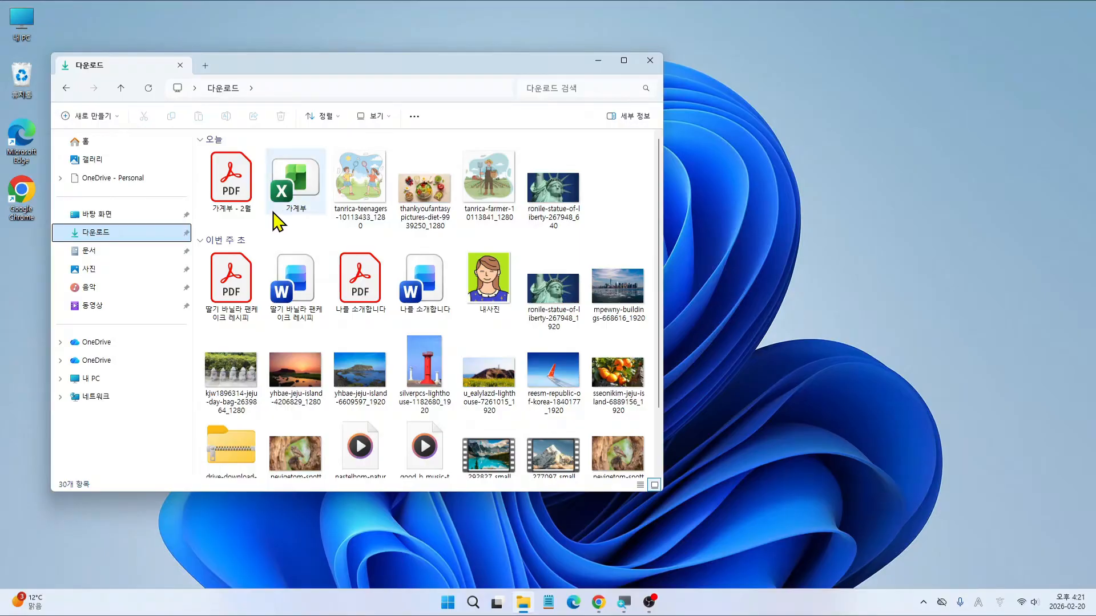
key(ctrl+2)
drag(624, 43, 659, 84)
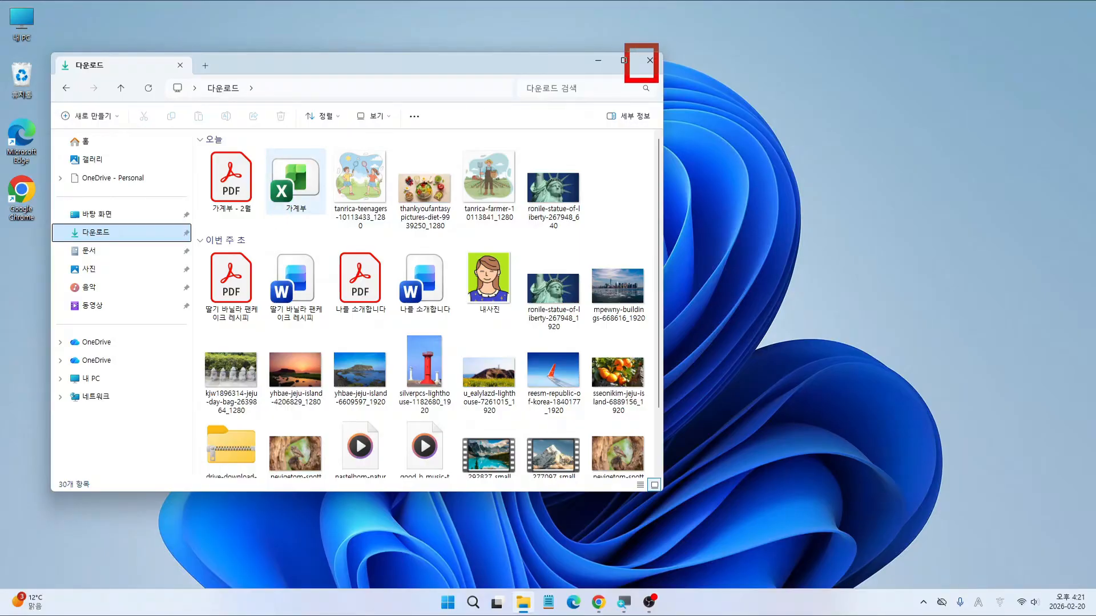
key(Escape)
Step: Close File Explorer, restore Chrome, and close the 가계부 tab to return to Google Drive
click(655, 63)
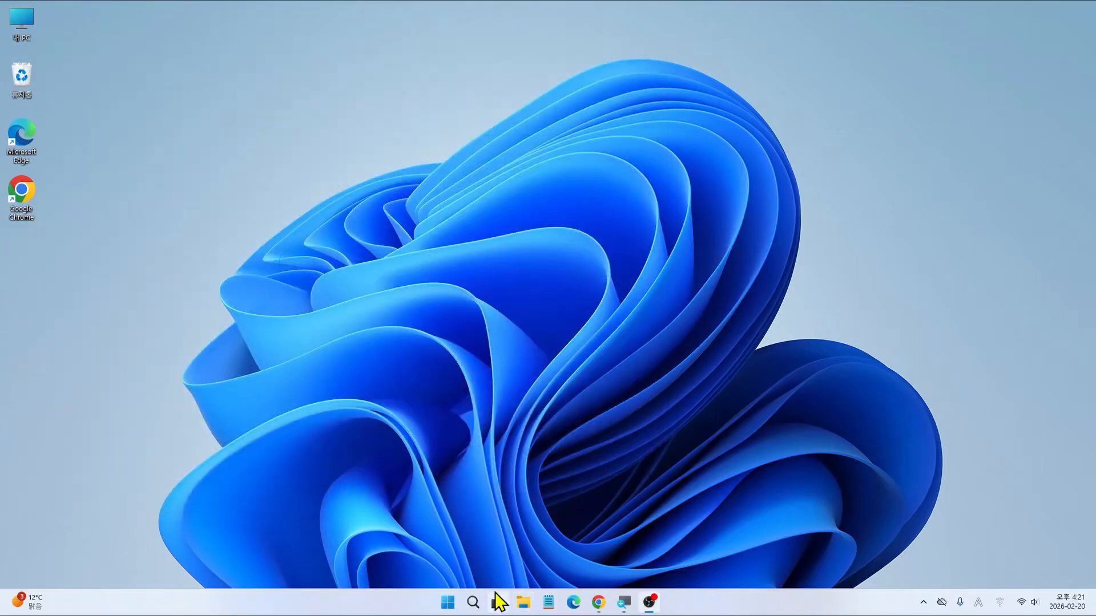
key(ctrl+2)
drag(398, 585, 755, 615)
drag(581, 583, 620, 615)
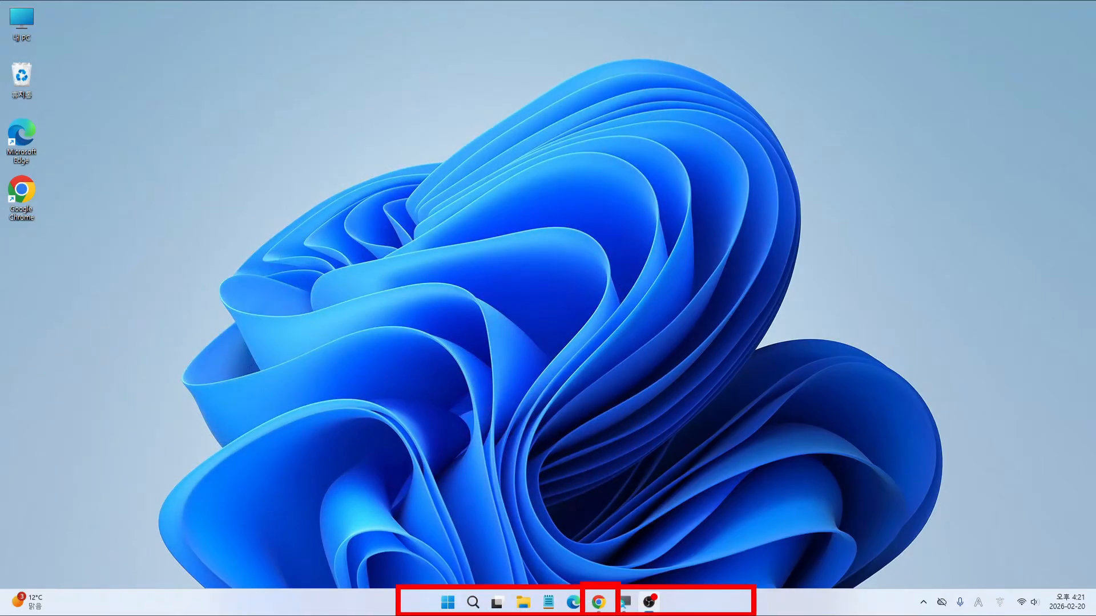
key(Escape)
click(598, 602)
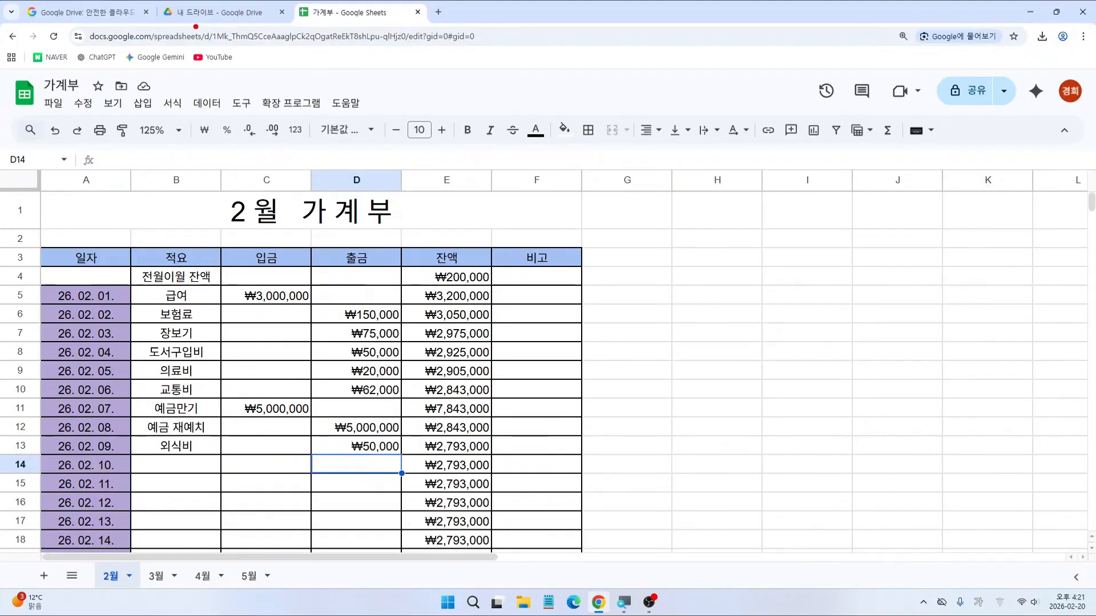
mouse_move(193, 27)
mouse_down()
mouse_move(295, 20)
mouse_move(297, 1)
mouse_move(413, 2)
mouse_move(456, 26)
mouse_move(549, 26)
mouse_up()
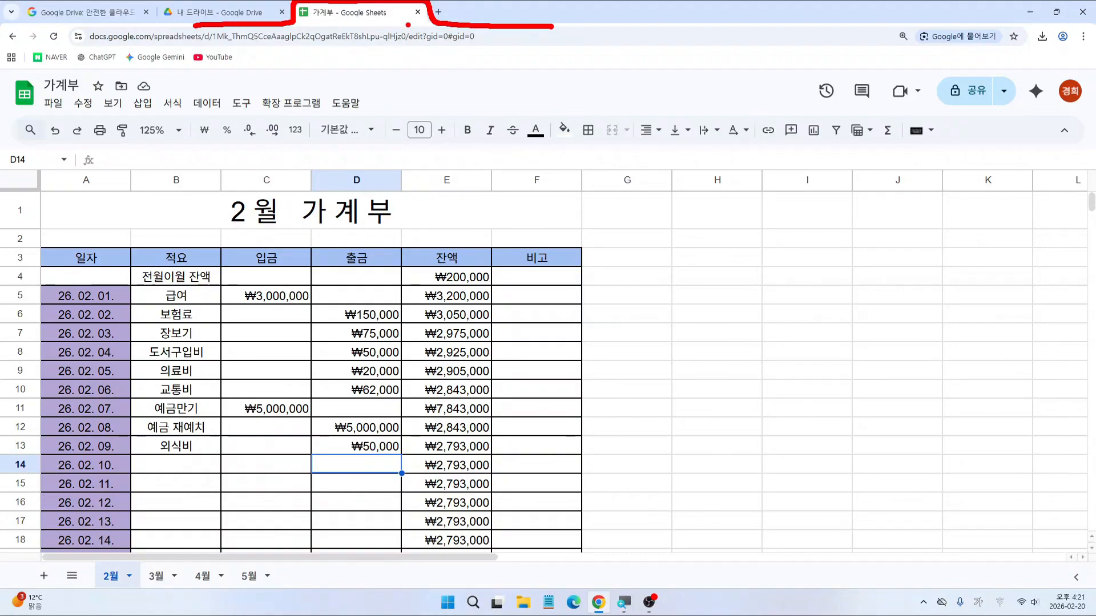
mouse_move(422, 6)
mouse_down()
mouse_move(412, 19)
mouse_move(428, 23)
mouse_up()
click(420, 13)
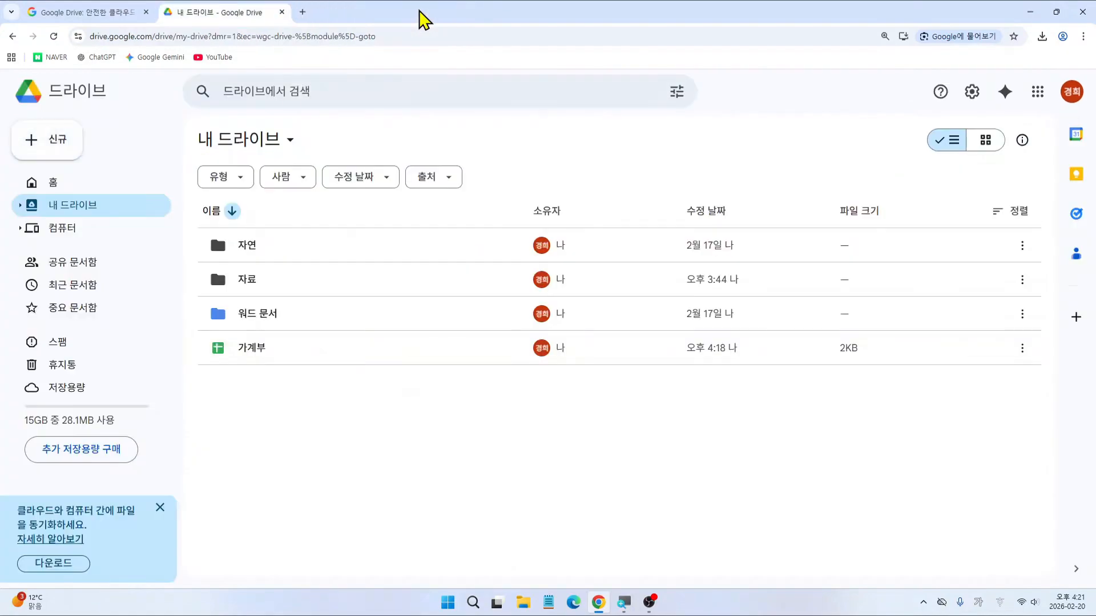
Step: Show the 신규 menu's Google 스프레드시트 options: 빈 스프레드시트 or 템플릿
mouse_move(197, 327)
mouse_down()
mouse_move(505, 334)
mouse_move(1049, 372)
mouse_up()
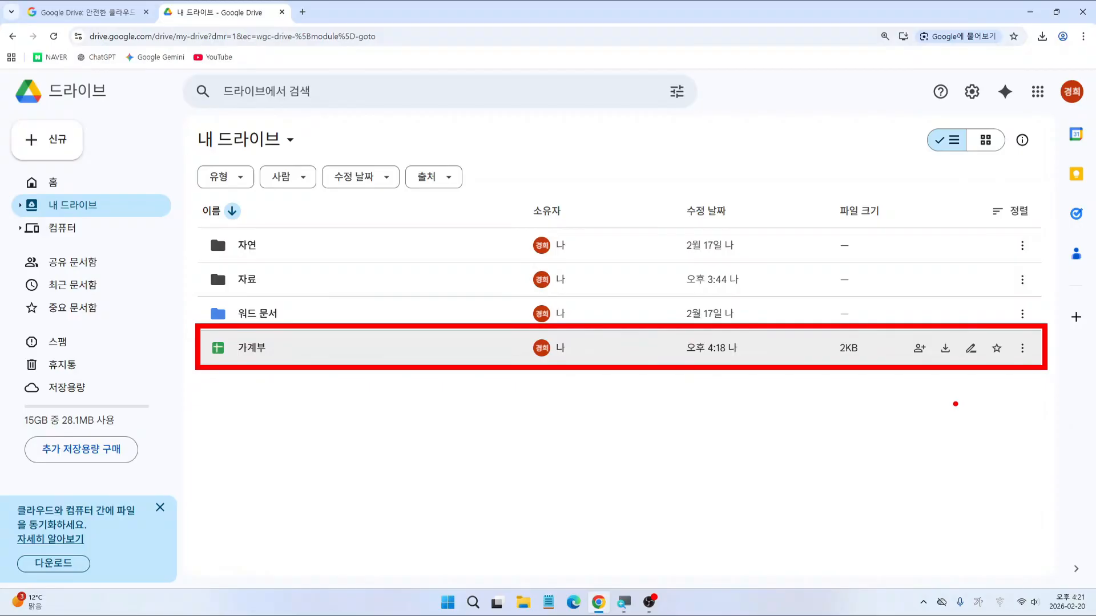
key(Escape)
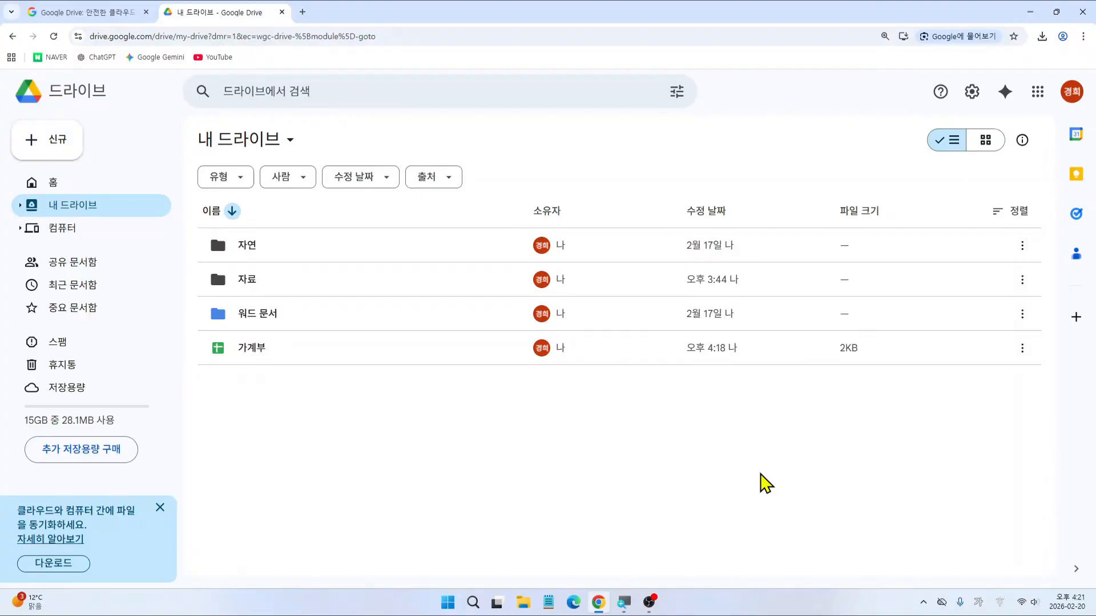
key(ctrl+2)
drag(4, 116, 84, 164)
key(Escape)
click(59, 144)
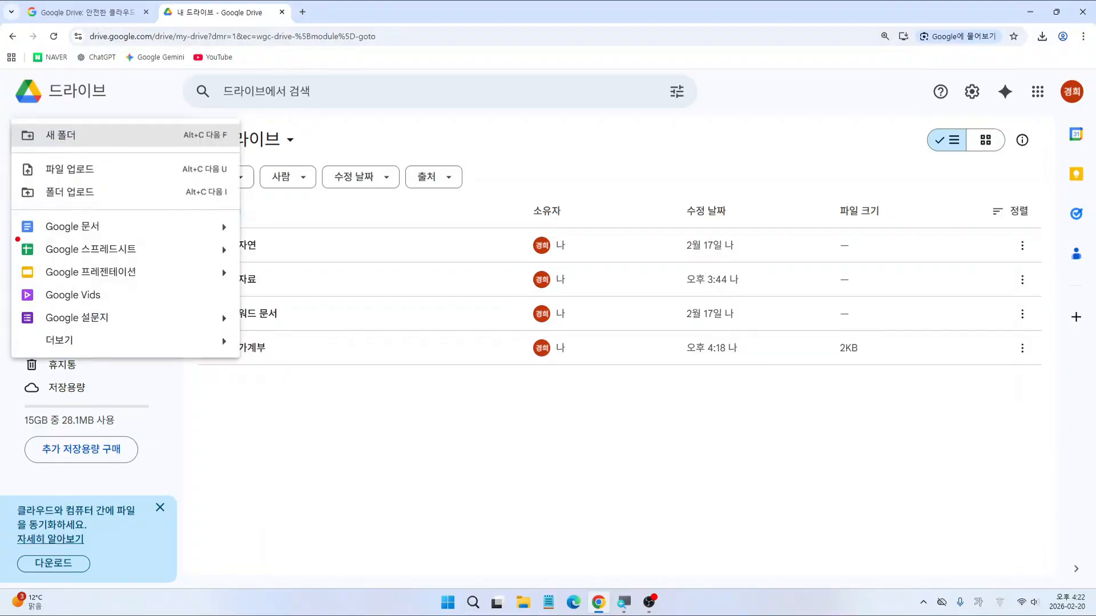
mouse_move(16, 237)
mouse_down()
mouse_move(237, 263)
mouse_move(228, 240)
mouse_move(231, 258)
mouse_up()
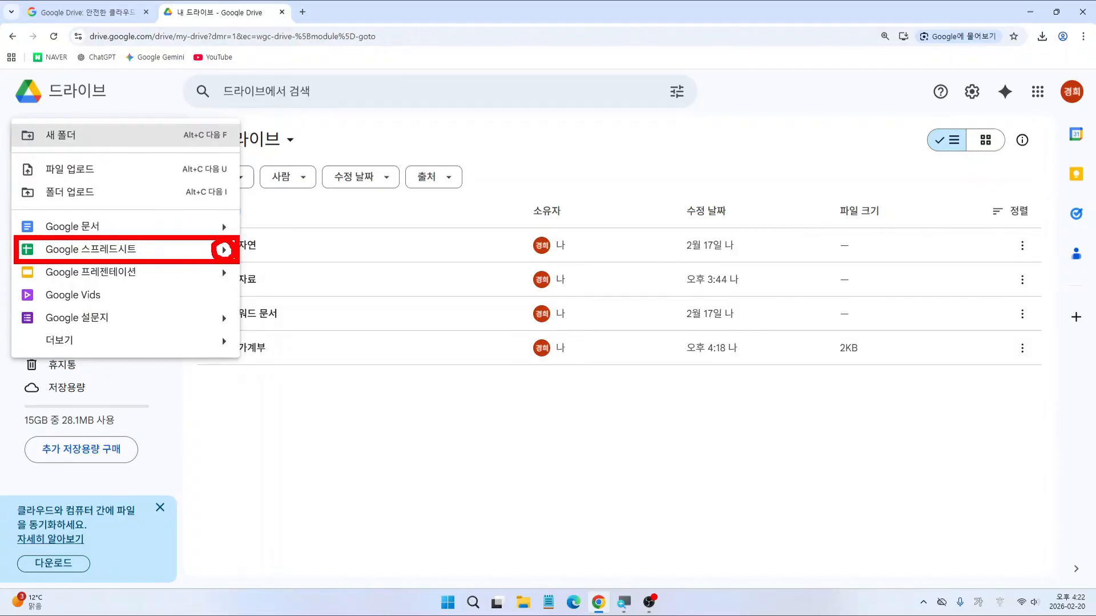
key(Escape)
click(44, 140)
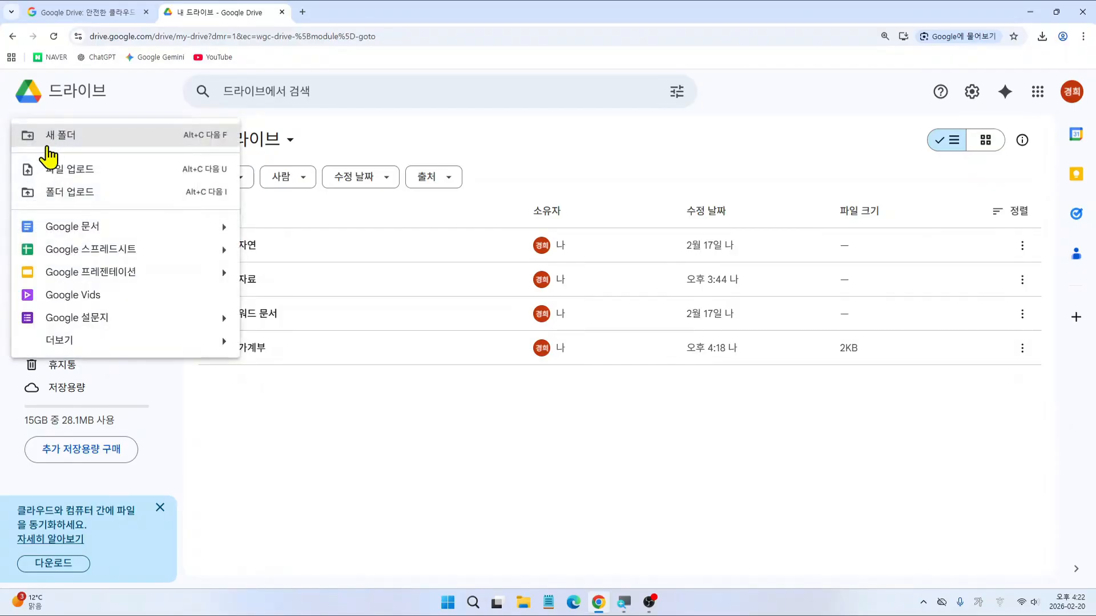
mouse_move(232, 251)
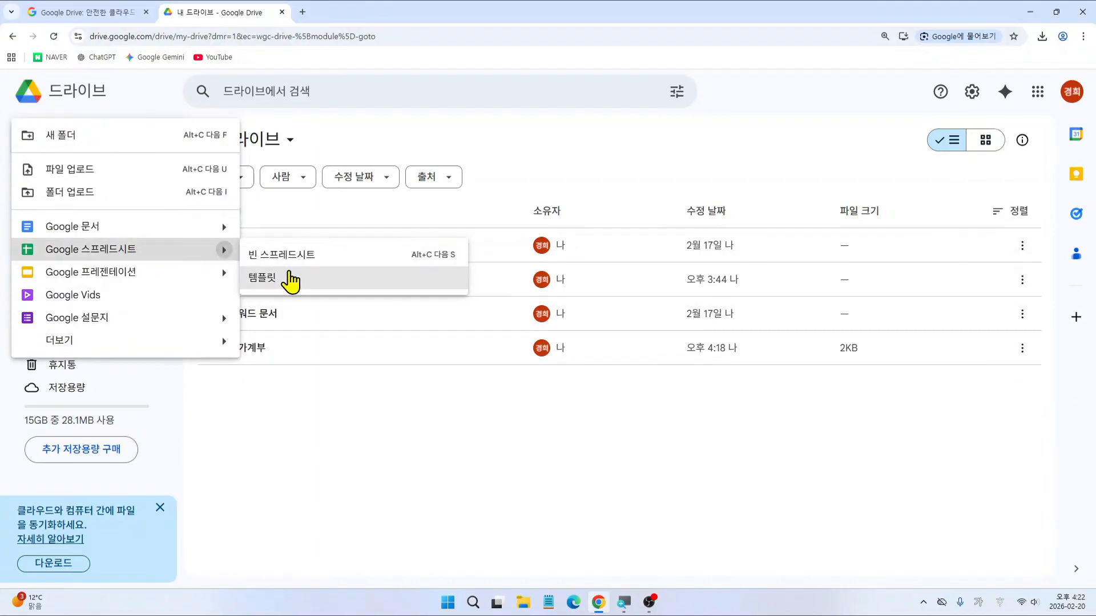
key(ctrl+2)
drag(237, 262, 291, 291)
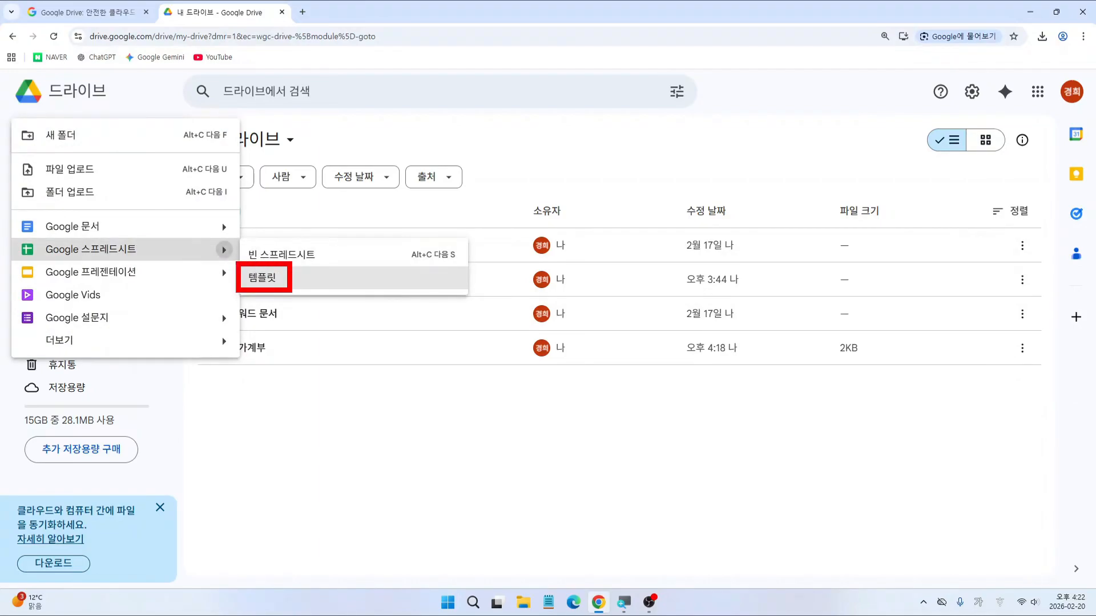
key(Escape)
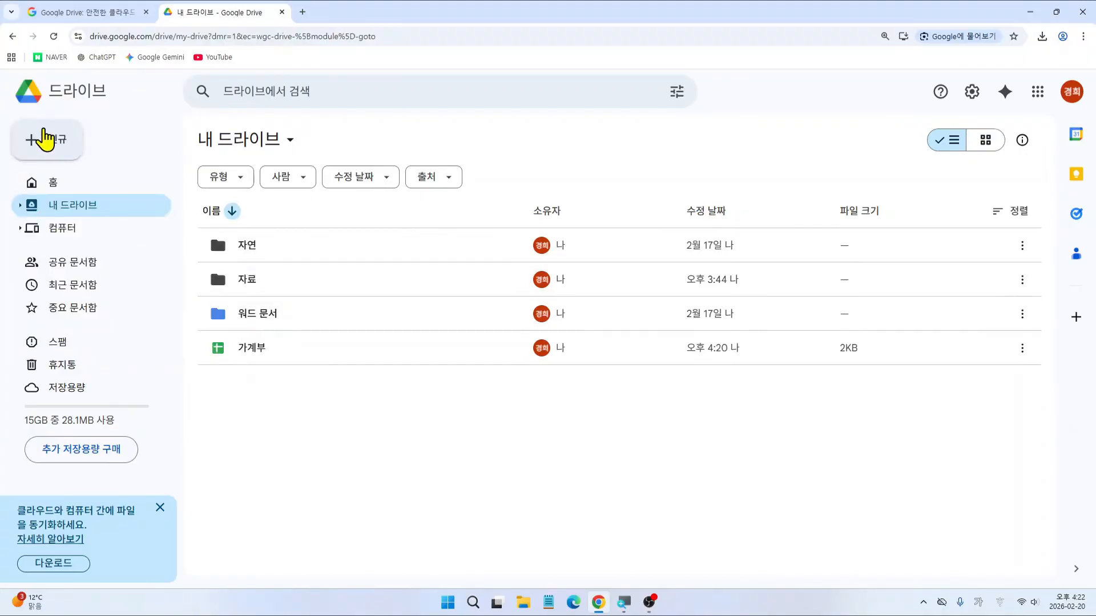
click(42, 141)
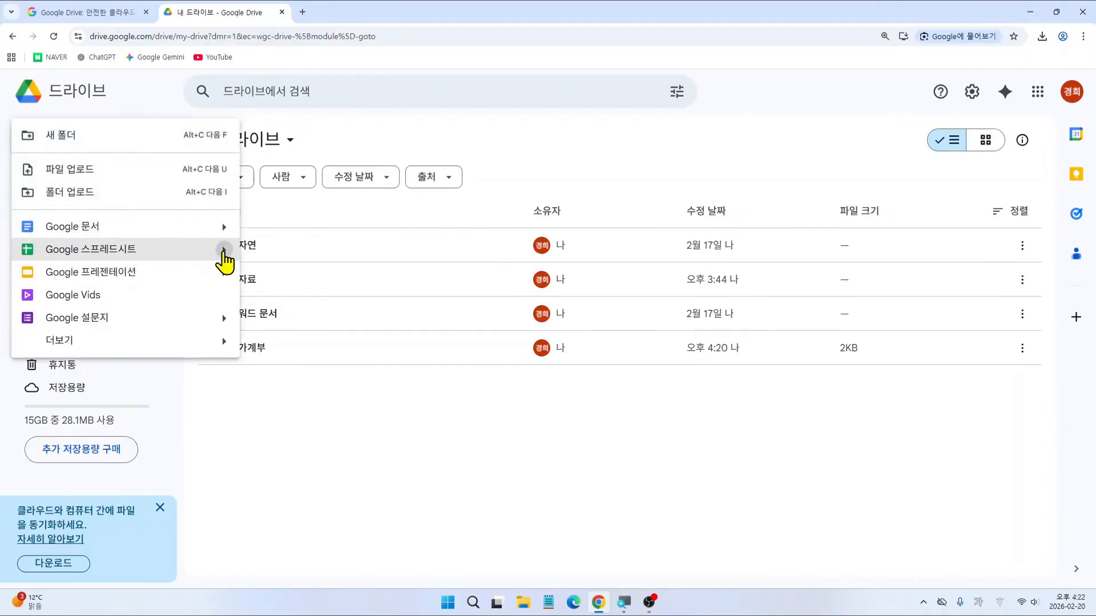
Step: Pick the 여행 계획표 card from the template gallery's 개인용 section
mouse_move(225, 257)
click(263, 283)
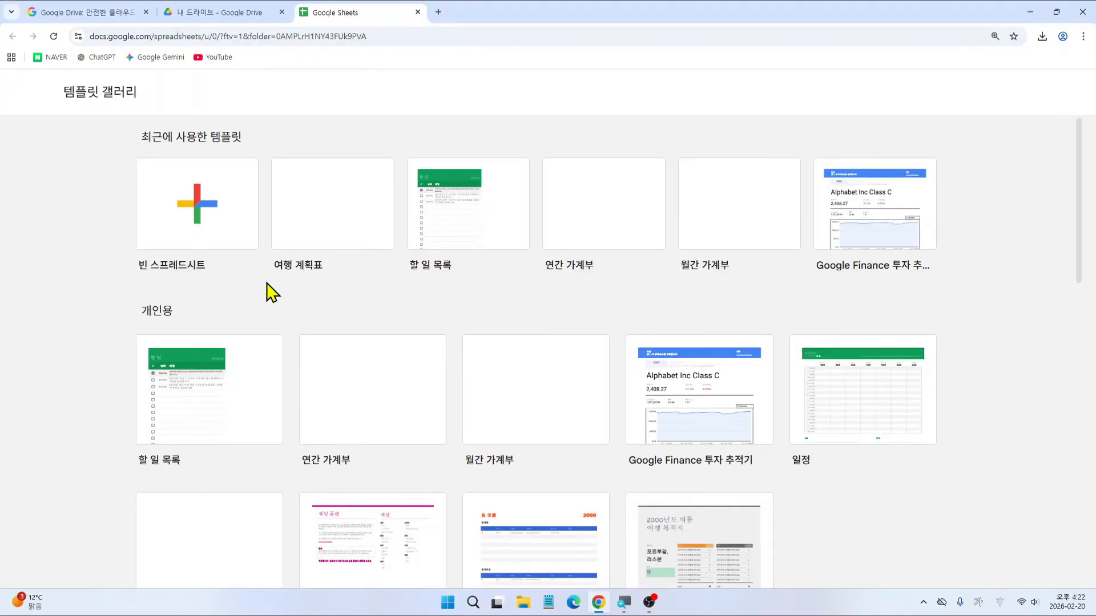
scroll(267, 282, down, 3)
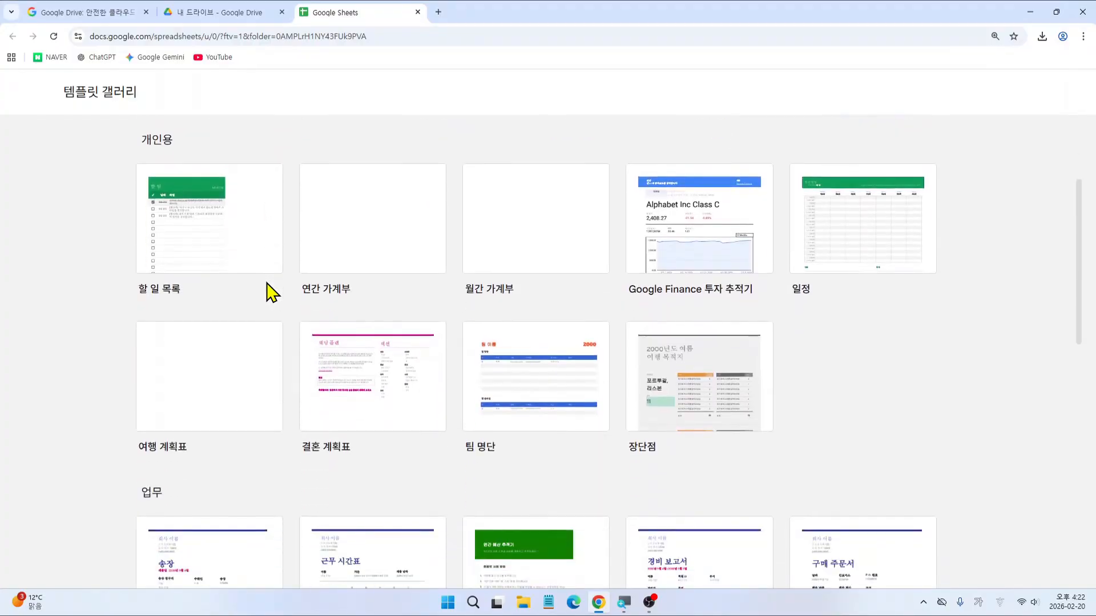
mouse_move(91, 138)
mouse_down()
mouse_move(306, 171)
mouse_move(767, 343)
mouse_move(981, 470)
mouse_up()
mouse_move(128, 318)
mouse_down()
mouse_move(232, 372)
mouse_move(300, 460)
mouse_up()
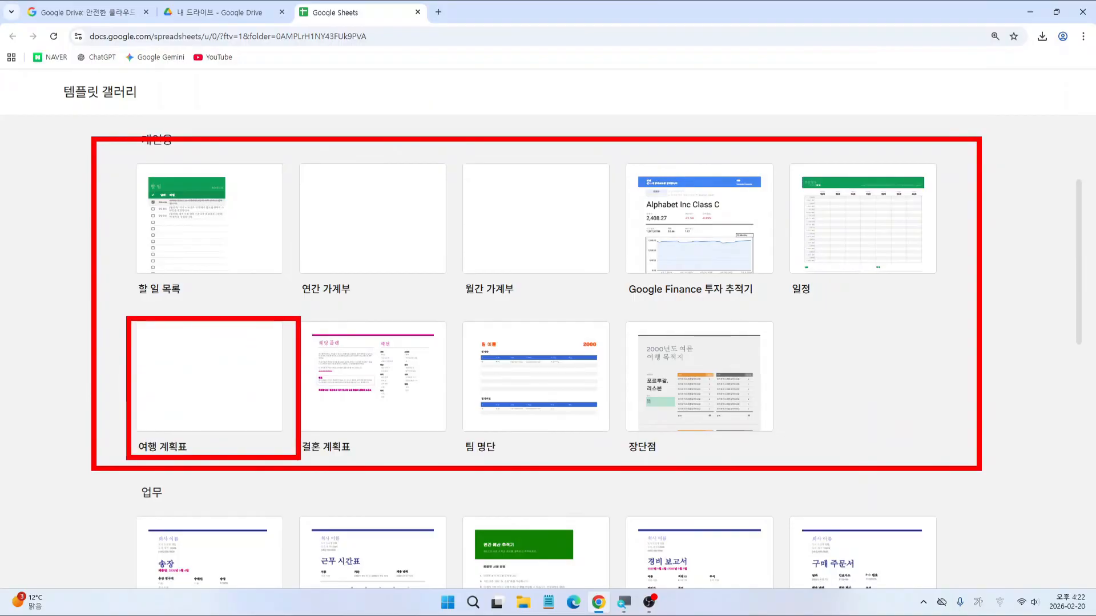
key(Escape)
click(204, 388)
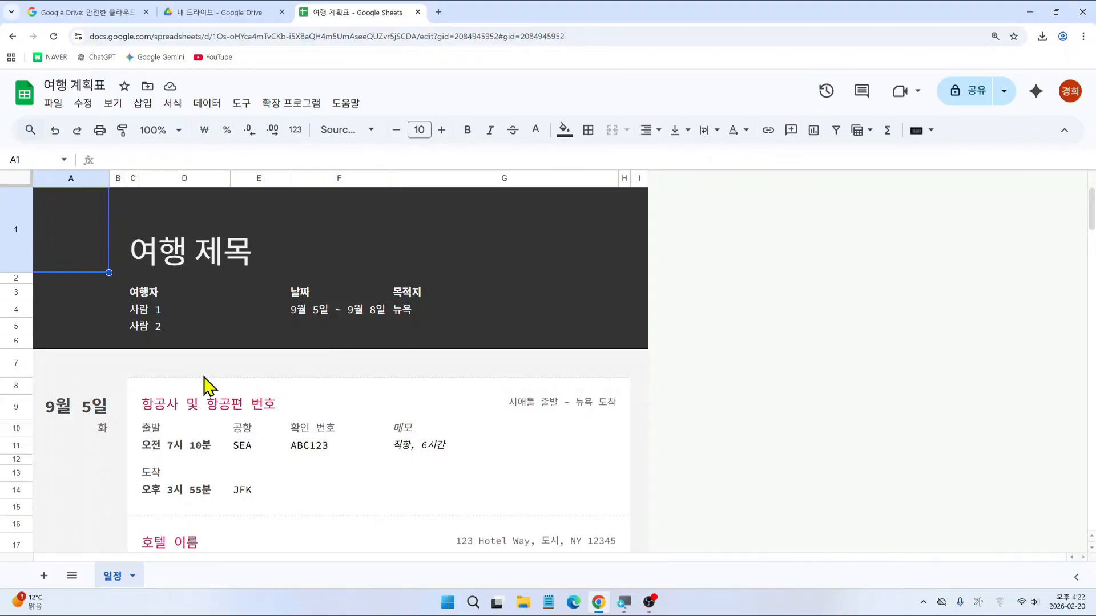
Step: Retitle the travel planner '3월 뉴욕 여행 일정'
click(154, 261)
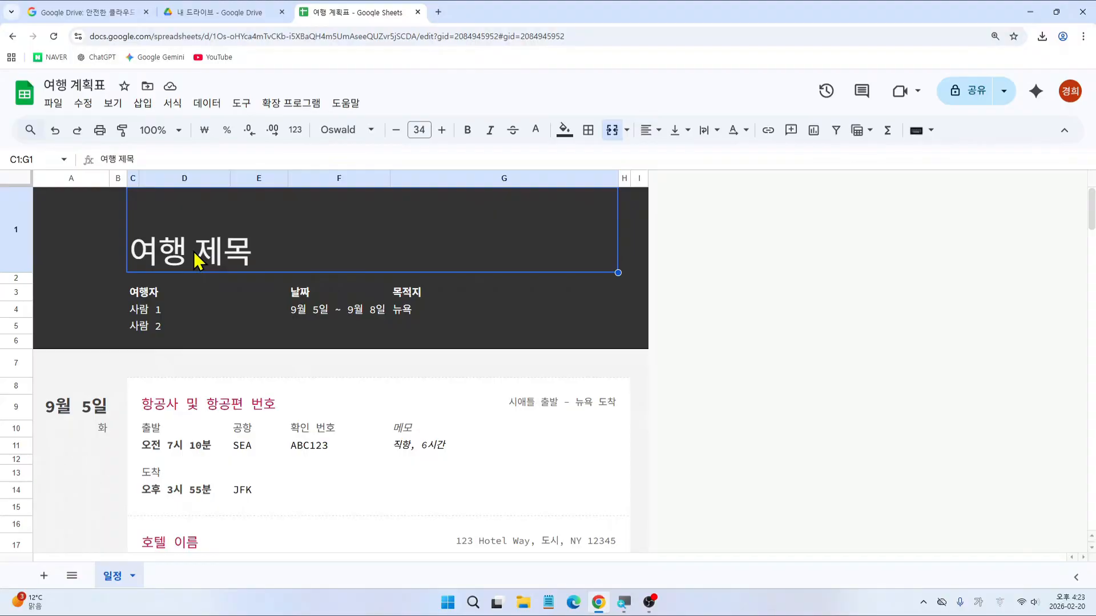
text(3월)
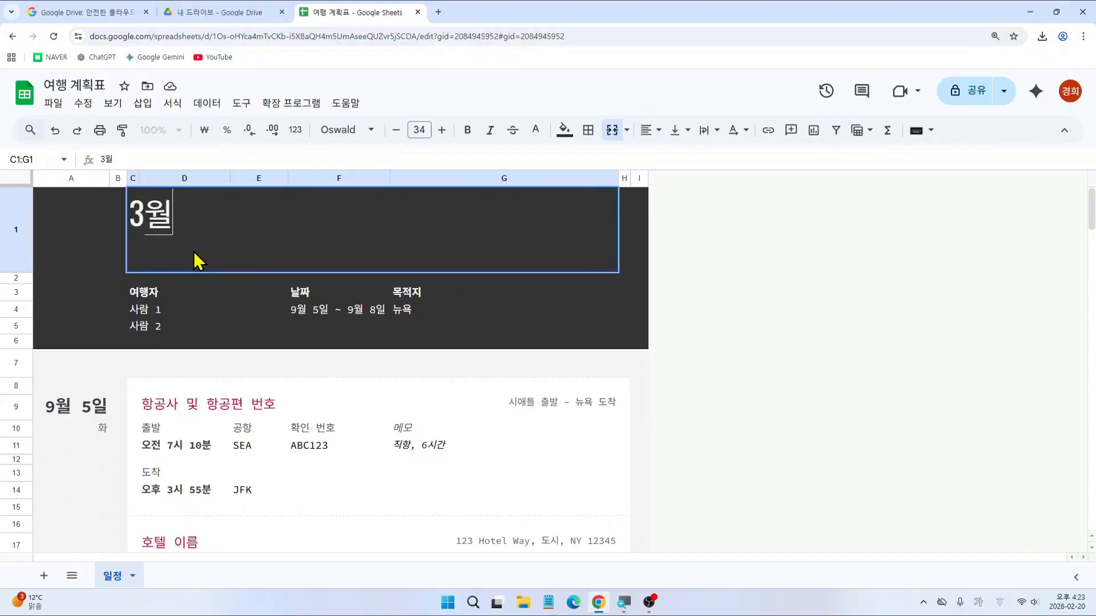
text( 뉴욕 여행)
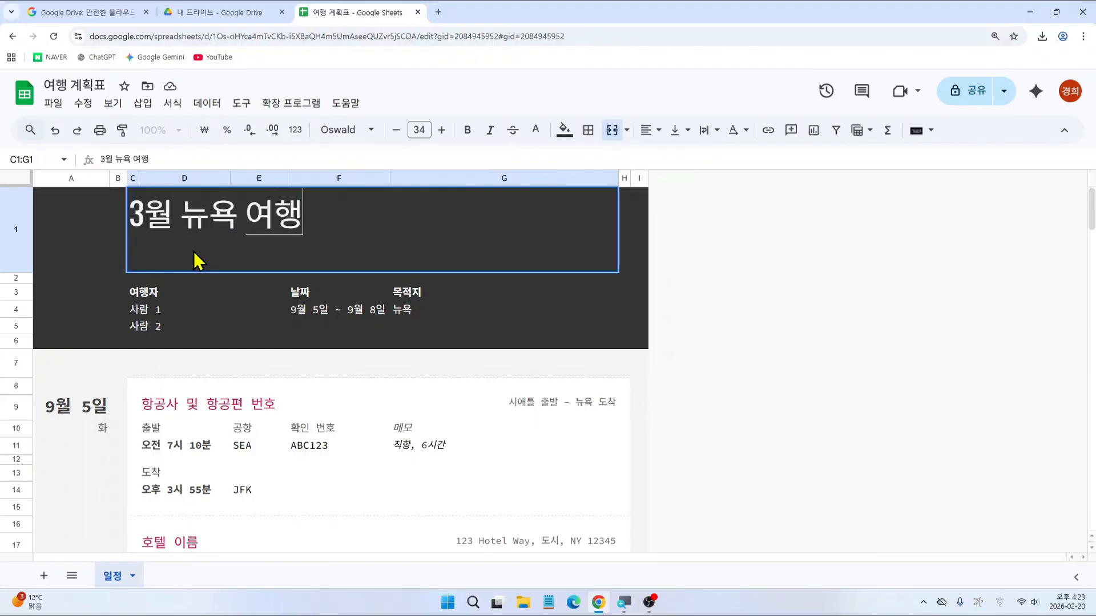
text( 일정)
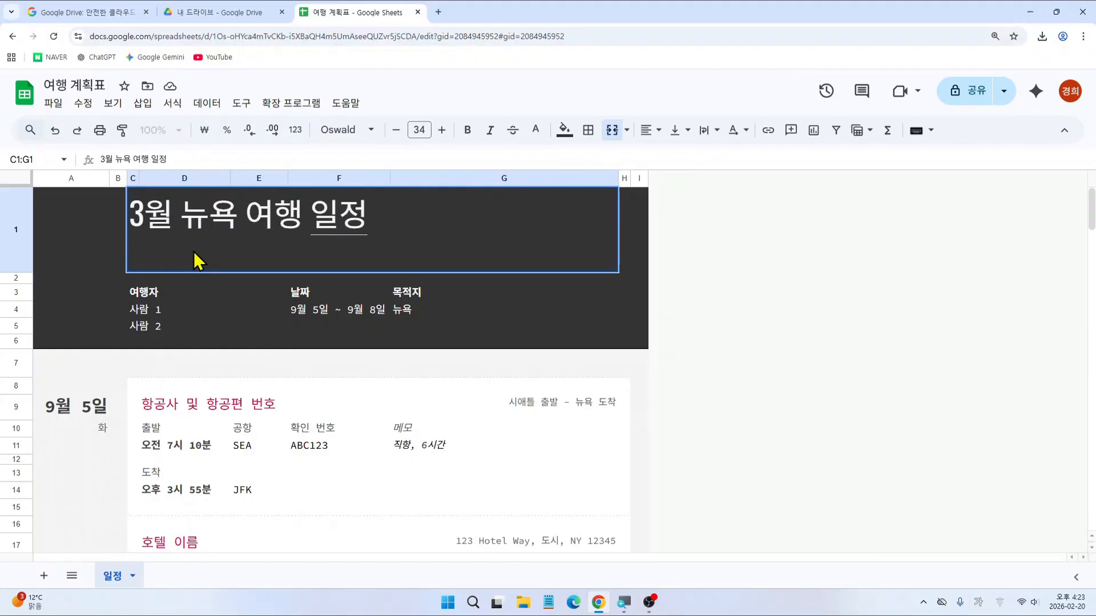
key(Return)
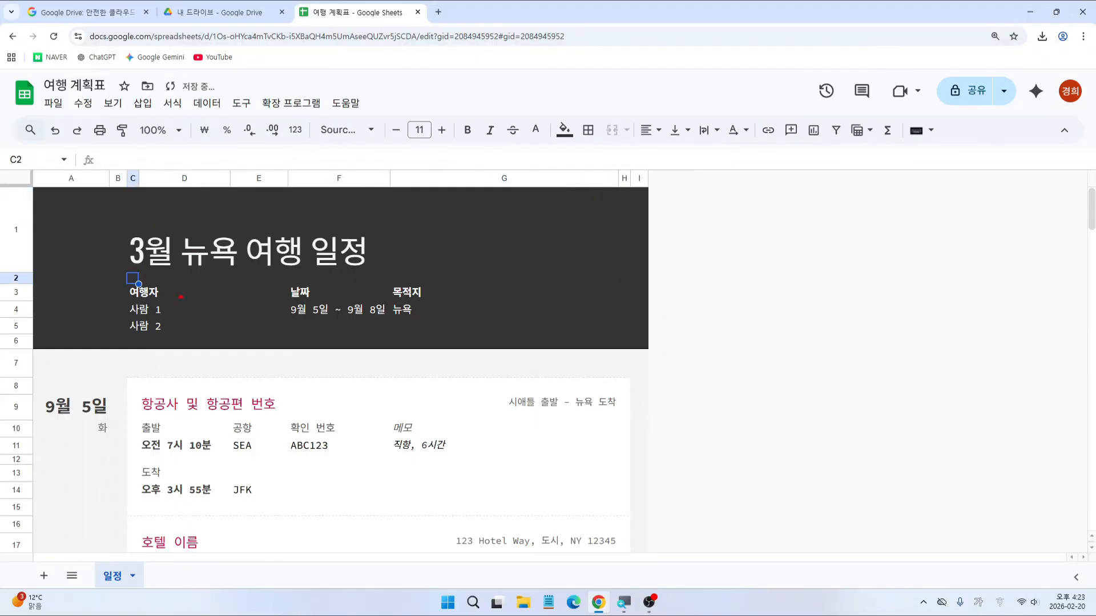
drag(124, 297, 208, 336)
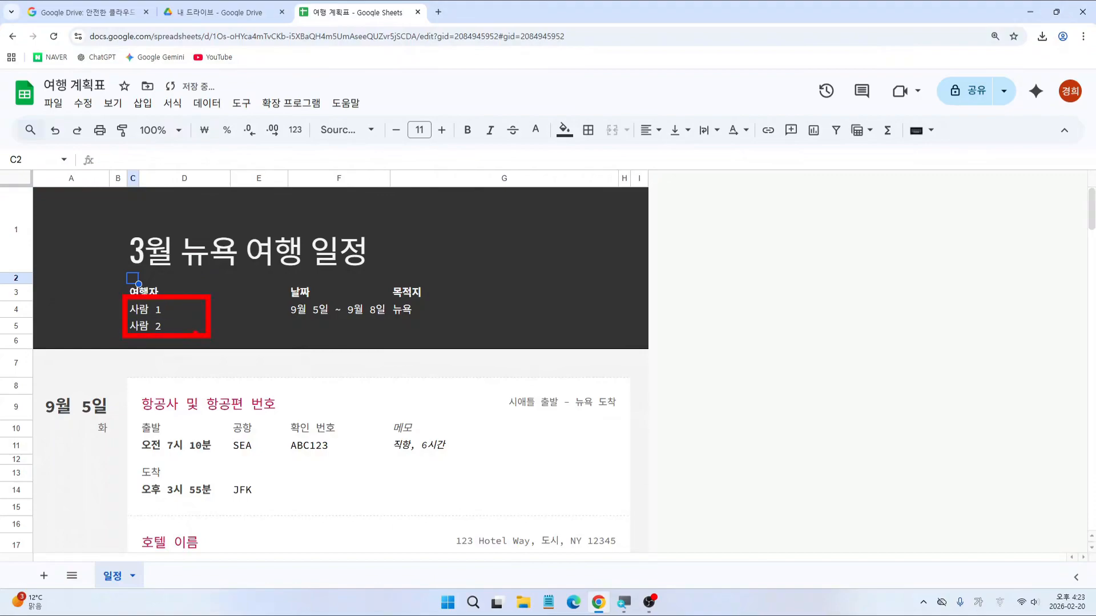
Step: Replace the 사람 1 and 사람 2 placeholders with the two travellers' names
click(160, 309)
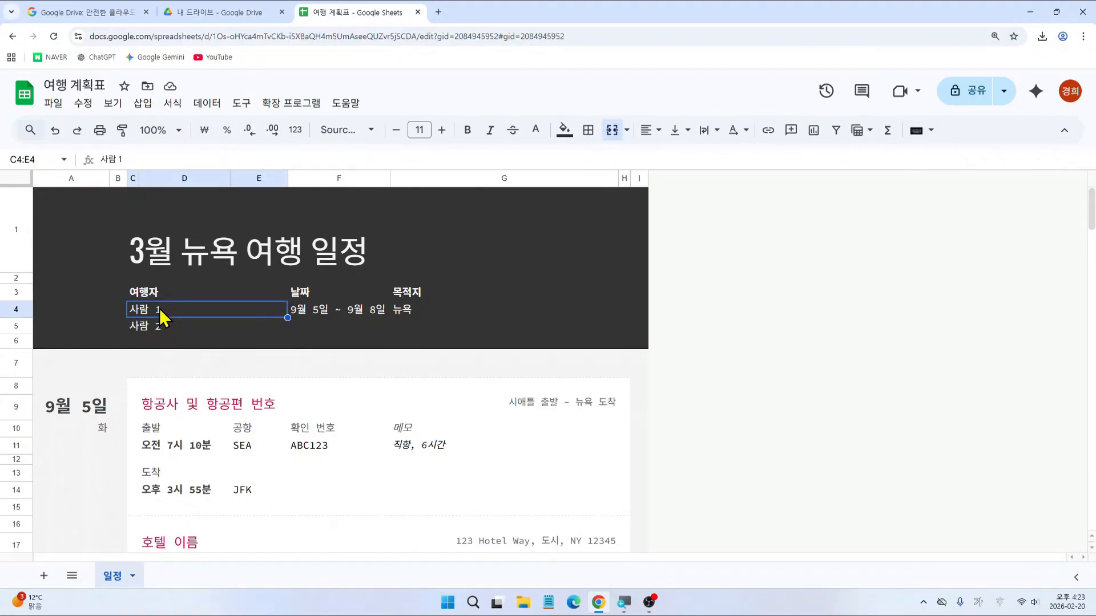
text(김철수)
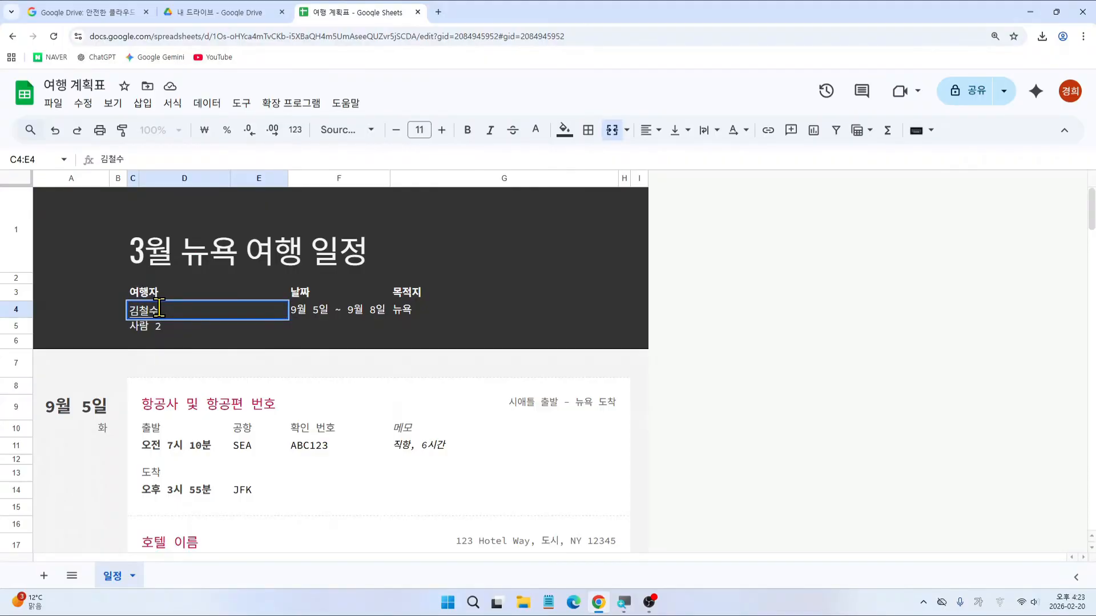
key(Return)
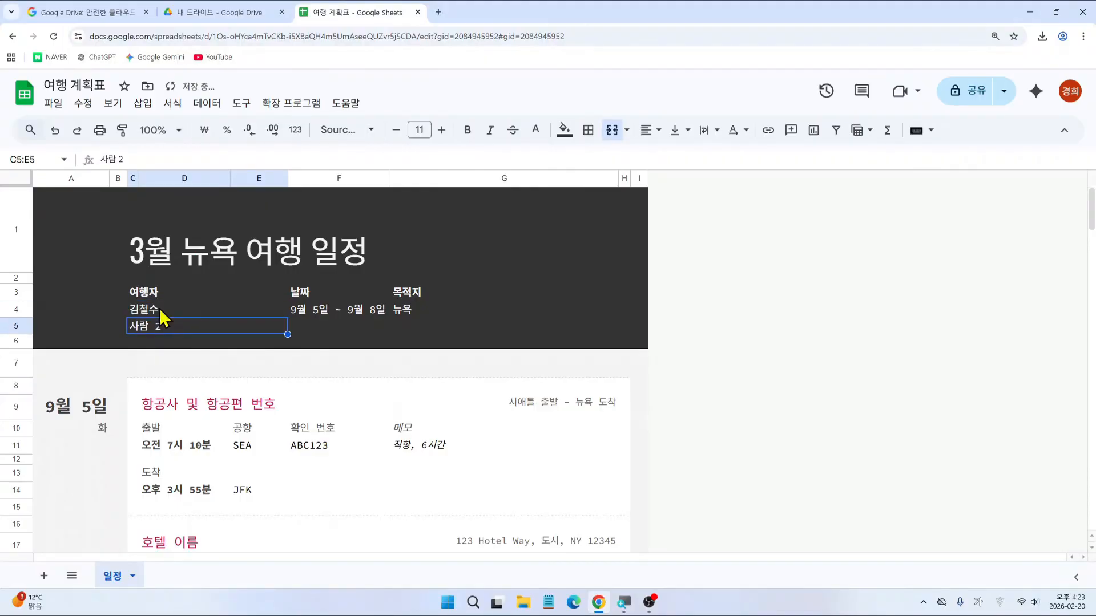
text(김이)
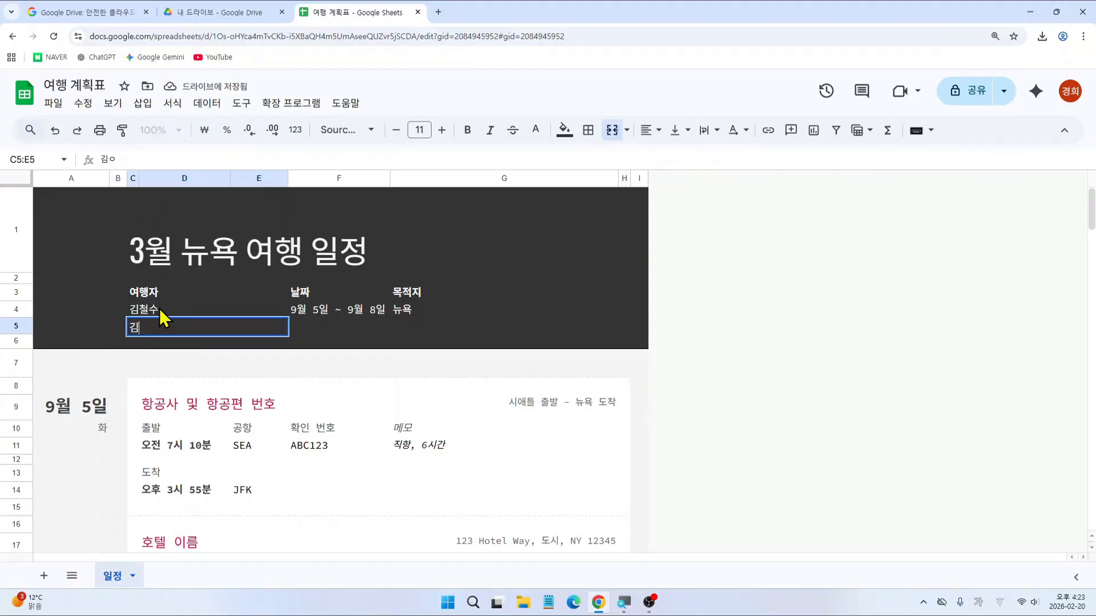
key(BackSpace)
key(BackSpace)
text(이영희)
key(Return)
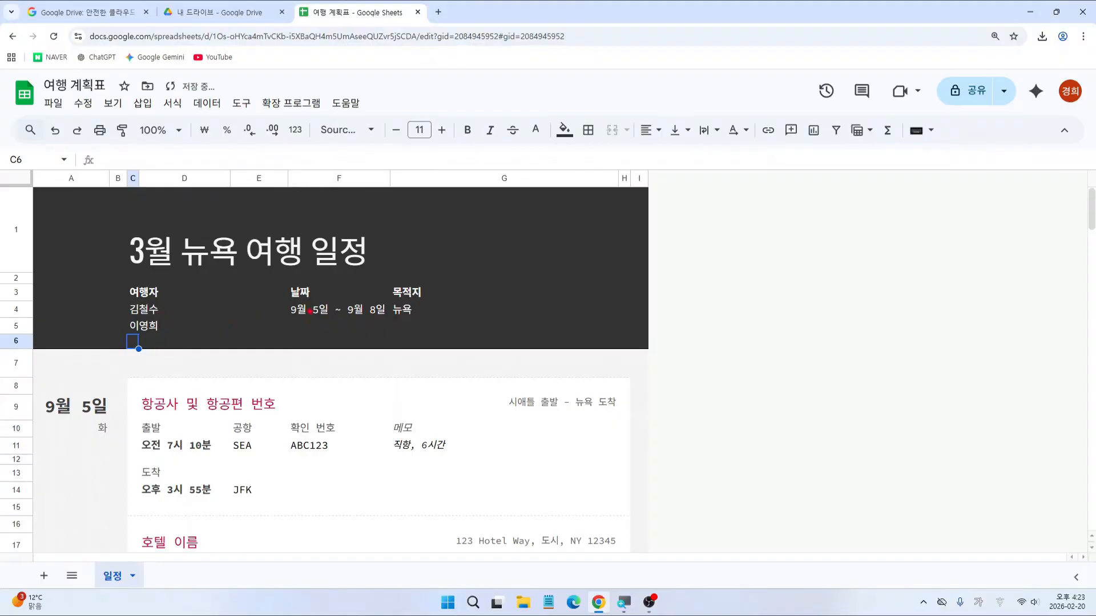
drag(284, 299, 393, 327)
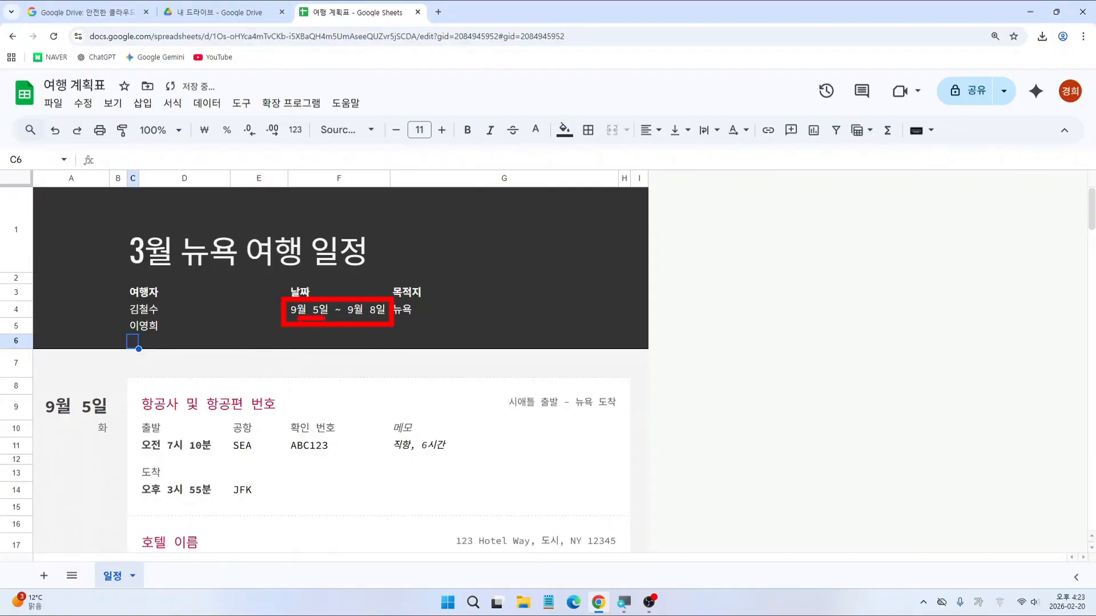
drag(290, 315, 298, 306)
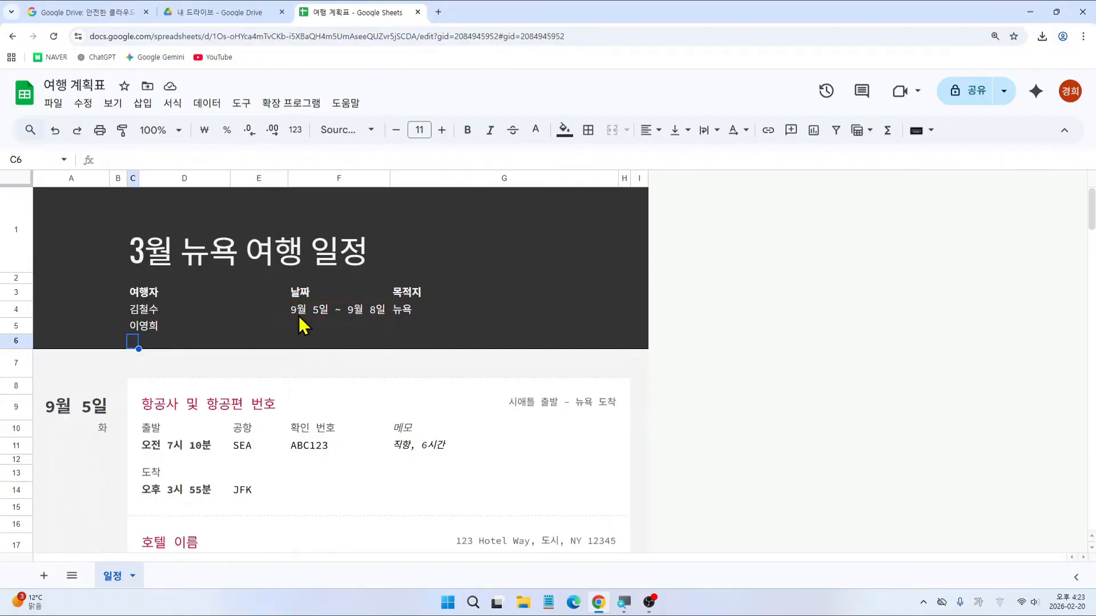
Step: Change the trip dates from 9월 5일 ~ 9월 8일 to 3월 8일 ~ 3월 11일
click(303, 313)
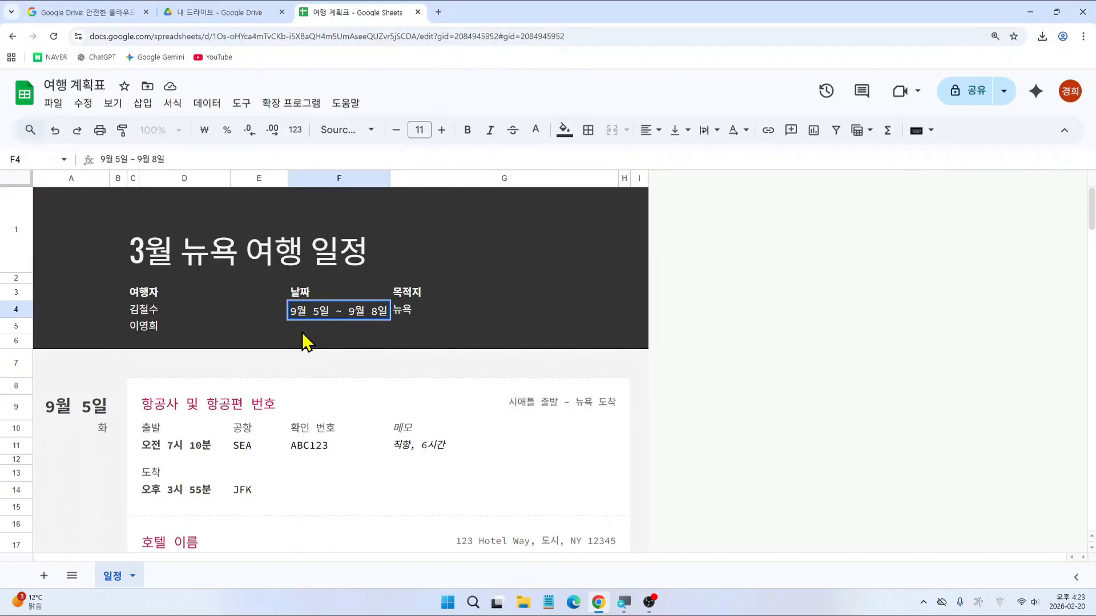
click(295, 311)
key(BackSpace)
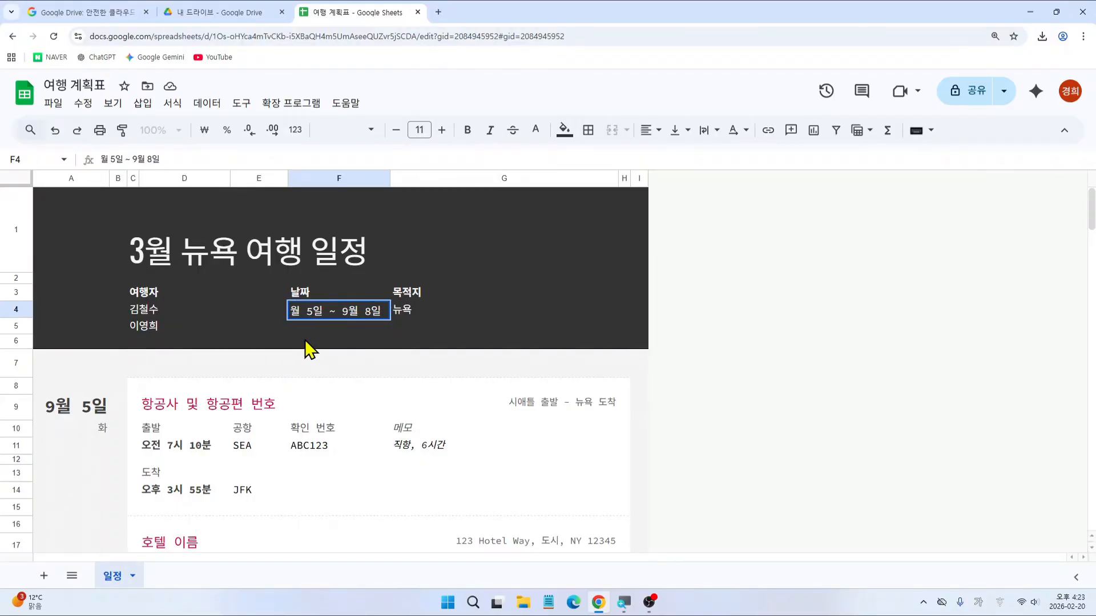
text(3)
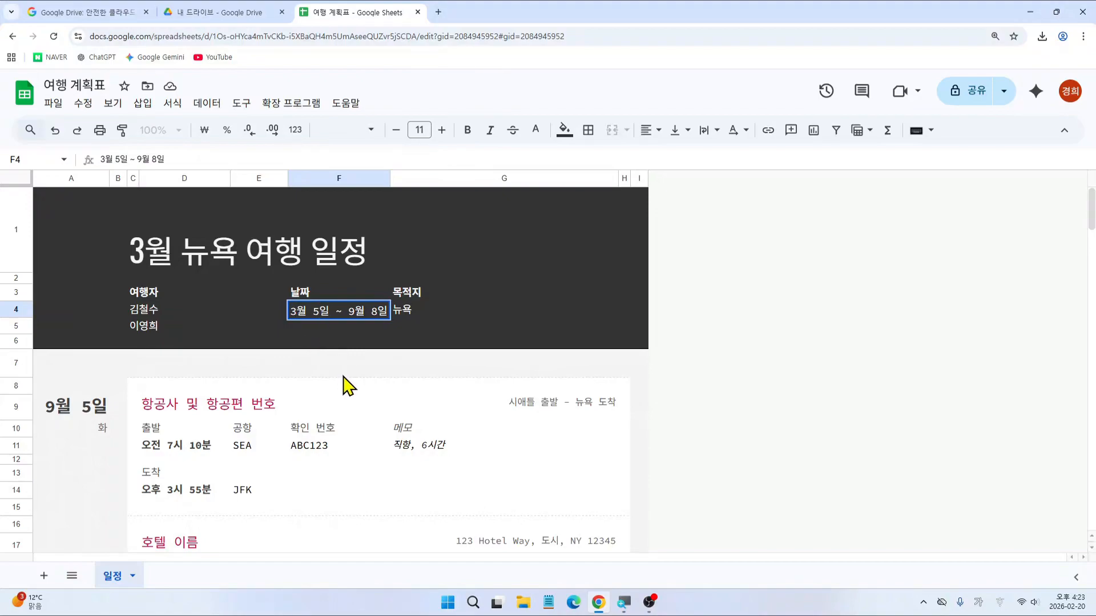
key(BackSpace)
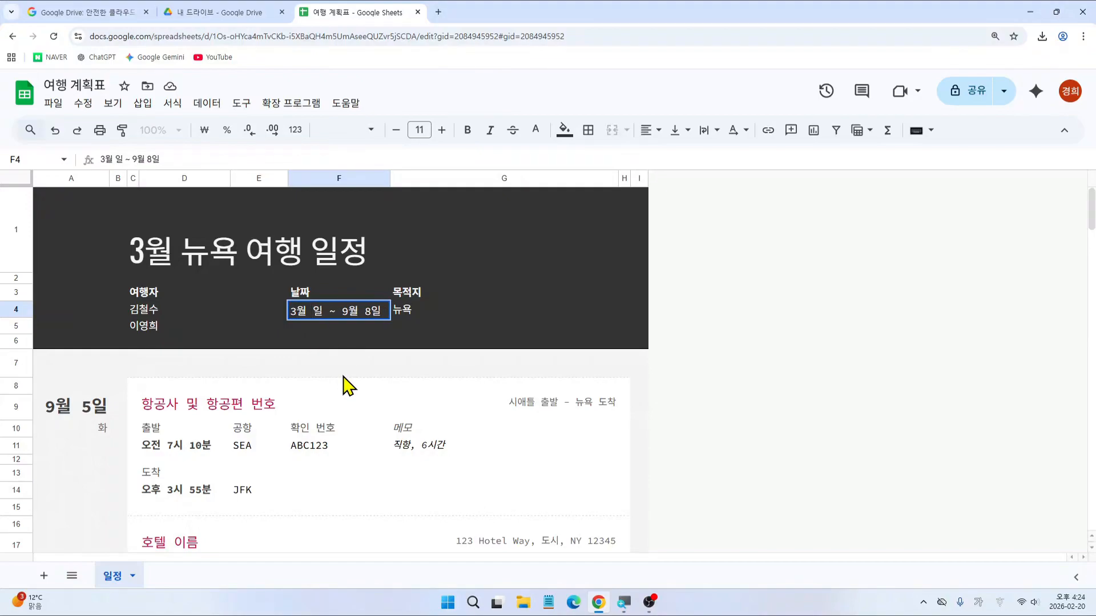
text(8)
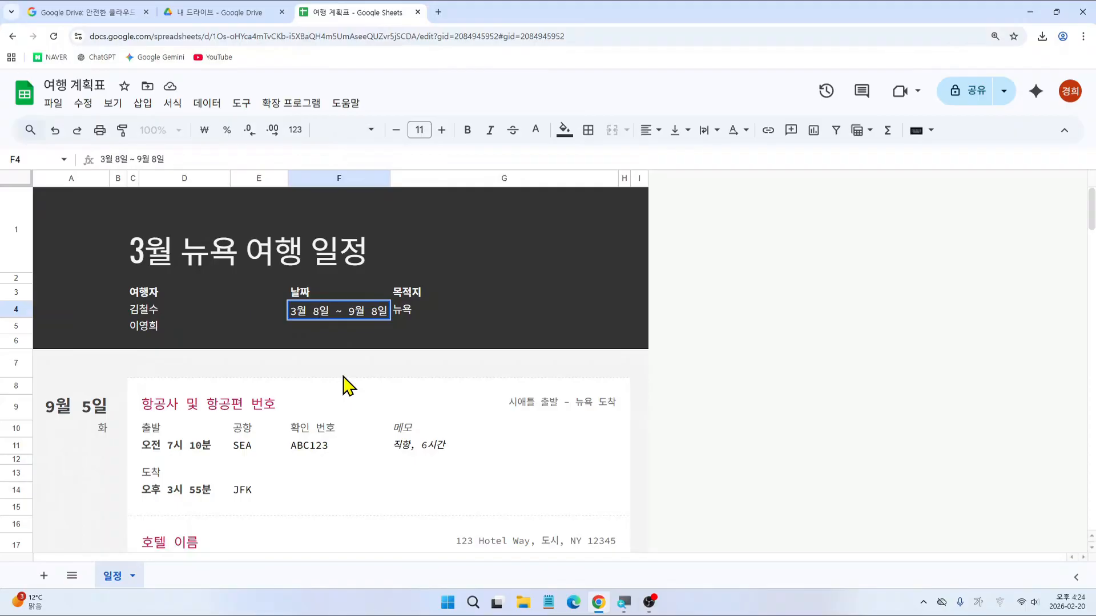
key(Right)
key(Right)
key(Right)
key(Right)
key(Right)
key(BackSpace)
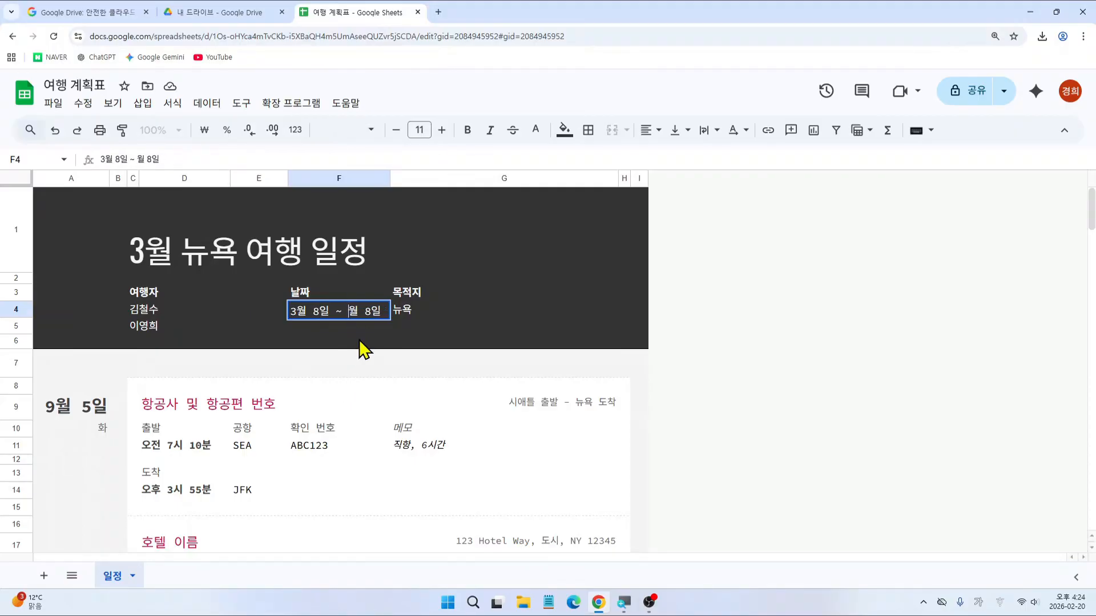
text(3)
key(BackSpace)
text(11)
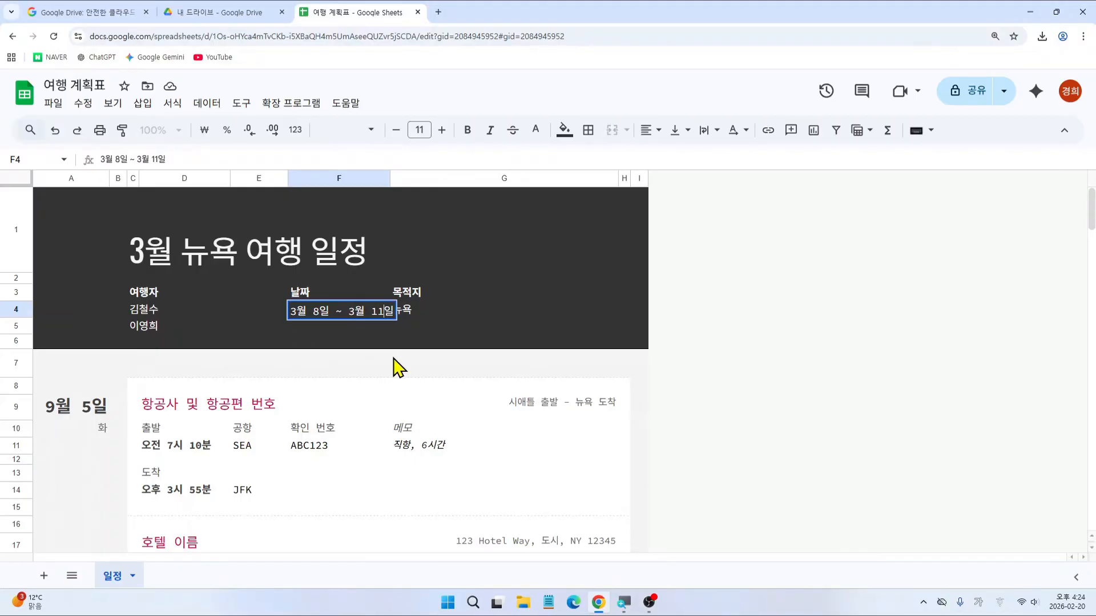
key(Return)
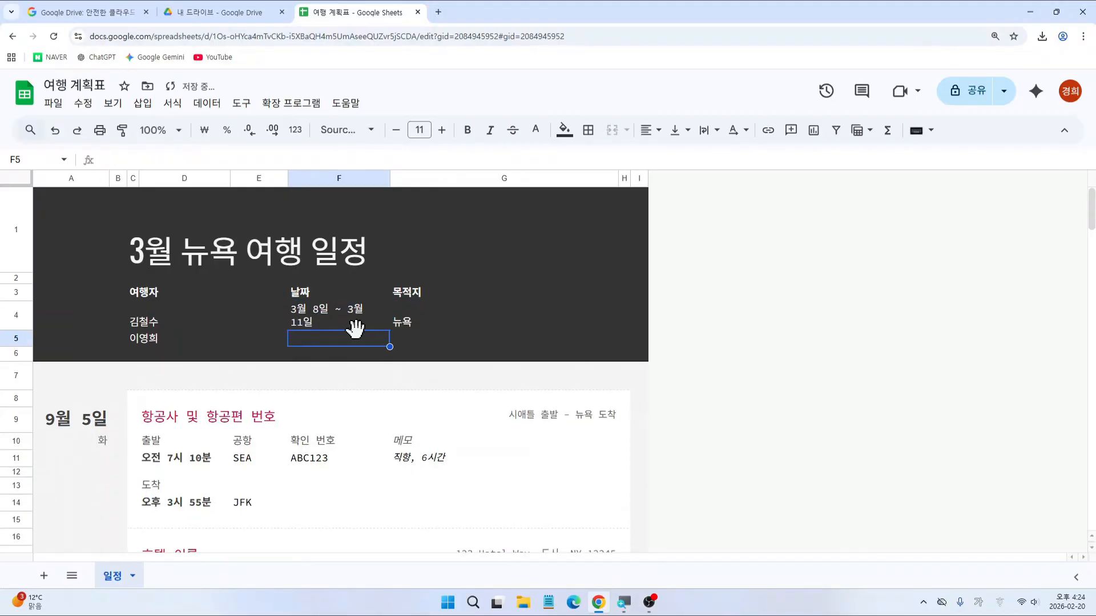
Step: Widen column F so the date range fits on one line
click(318, 316)
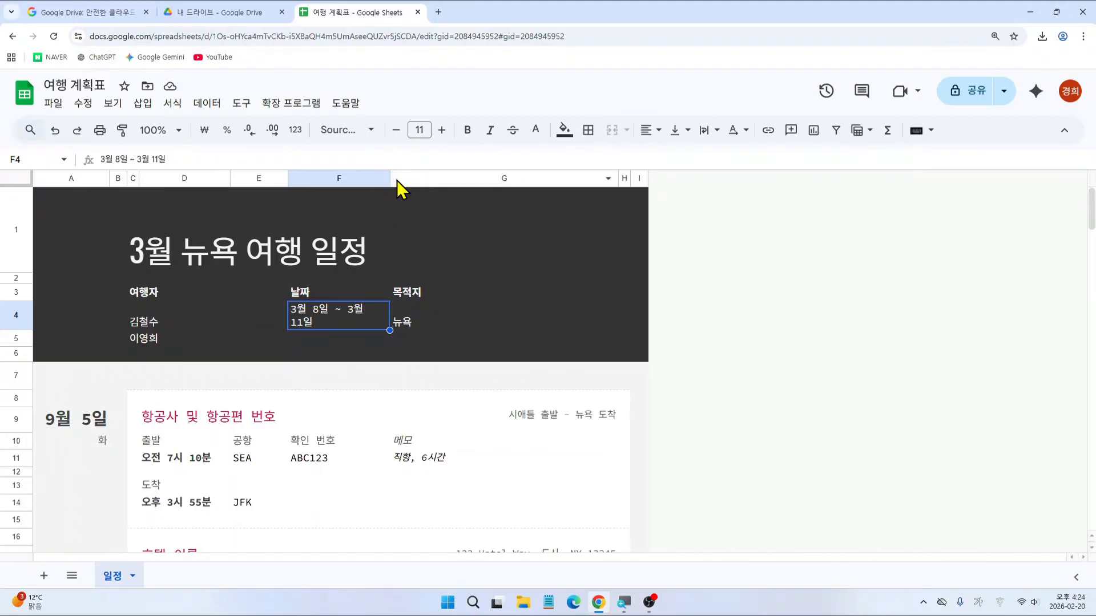
drag(391, 179, 406, 179)
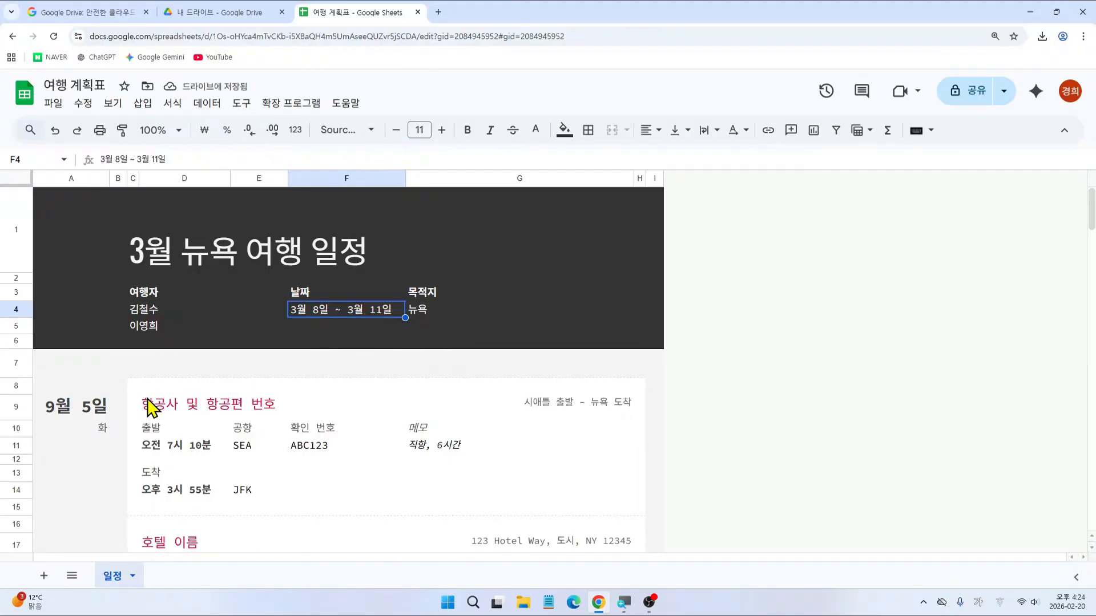
click(86, 406)
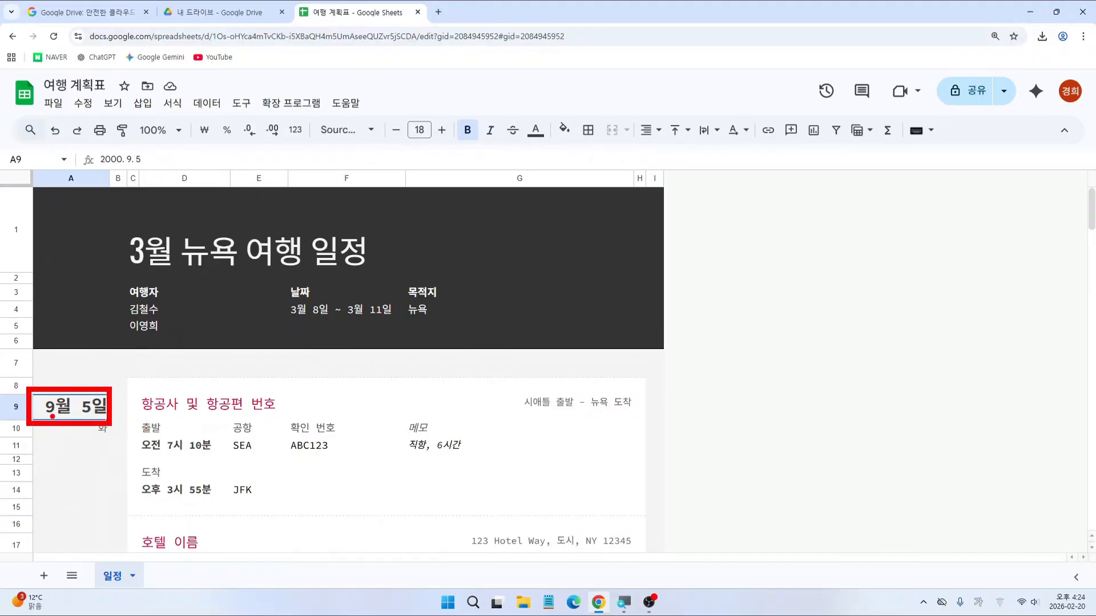
Step: Change the first day heading in A9 to 3-8 (3월 8일) and check its stored date and weekday formula
drag(52, 417, 106, 416)
drag(100, 368, 143, 378)
key(Escape)
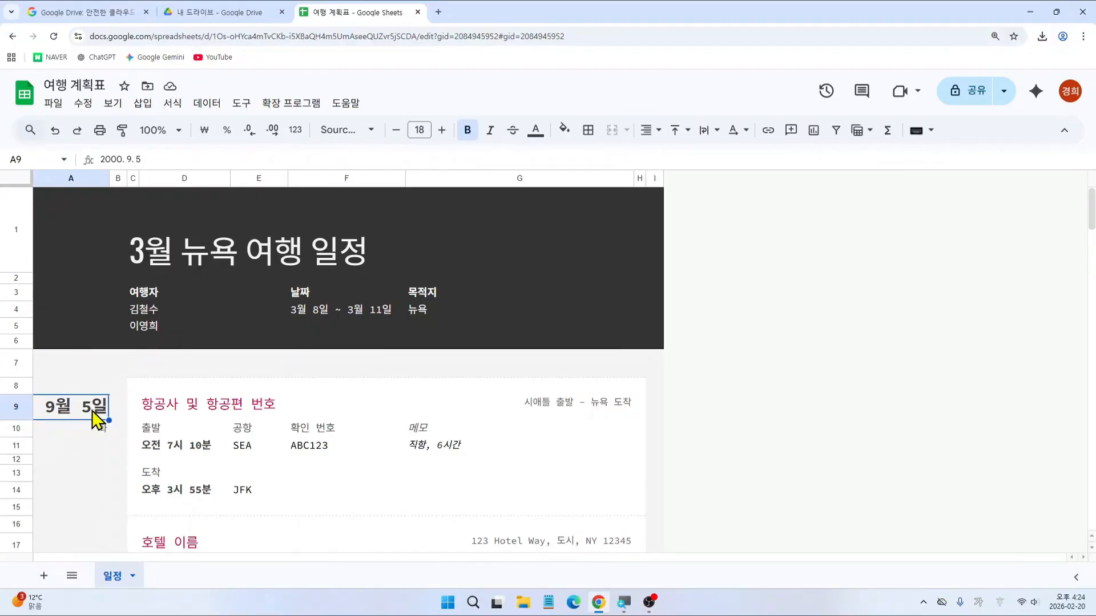
text(3-8)
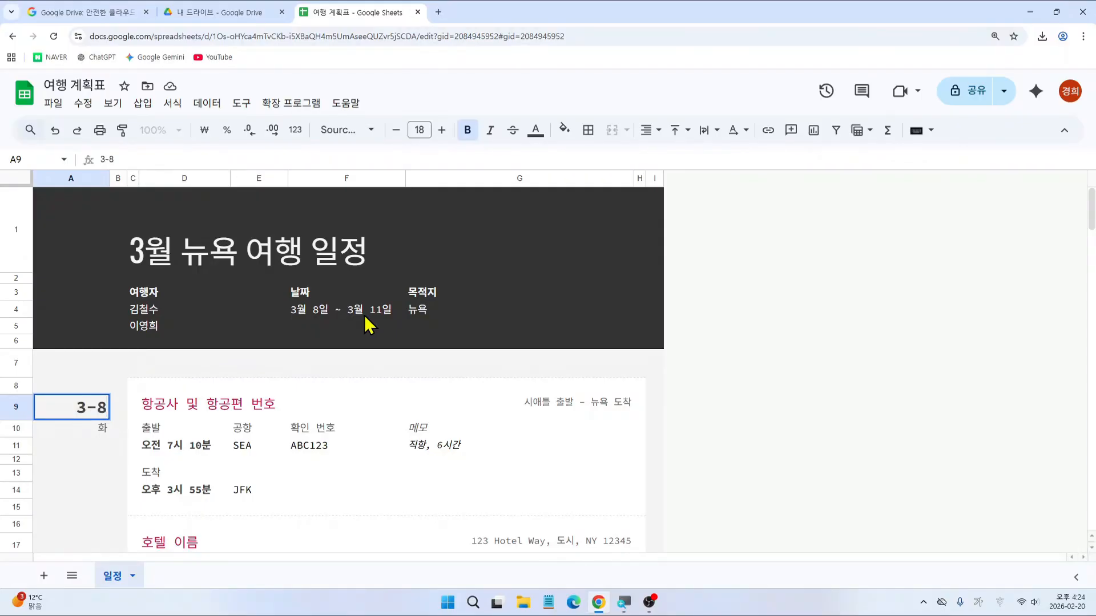
key(Return)
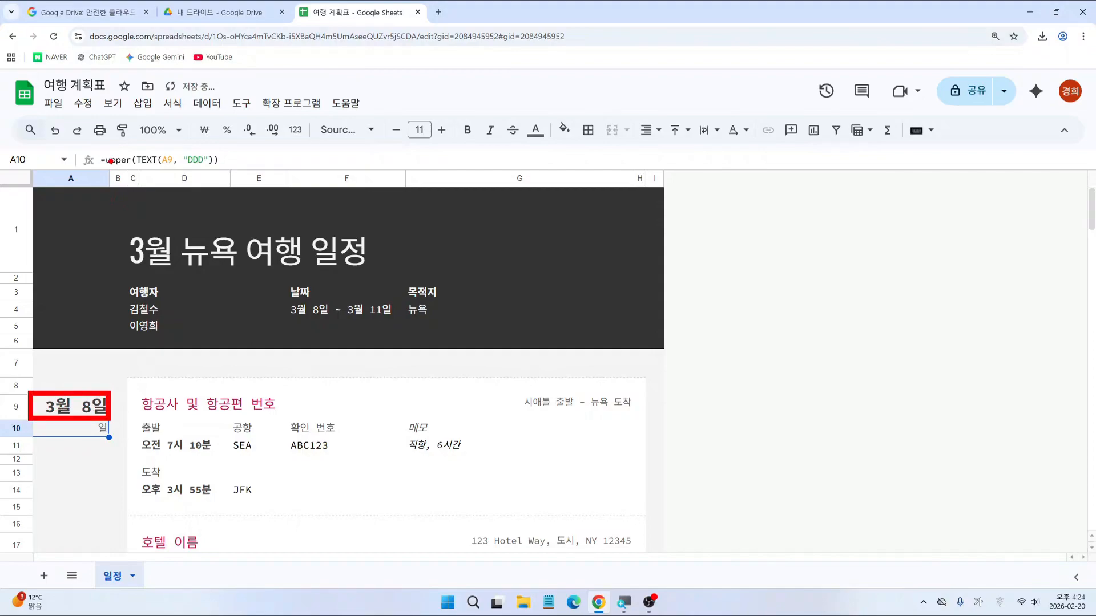
click(94, 410)
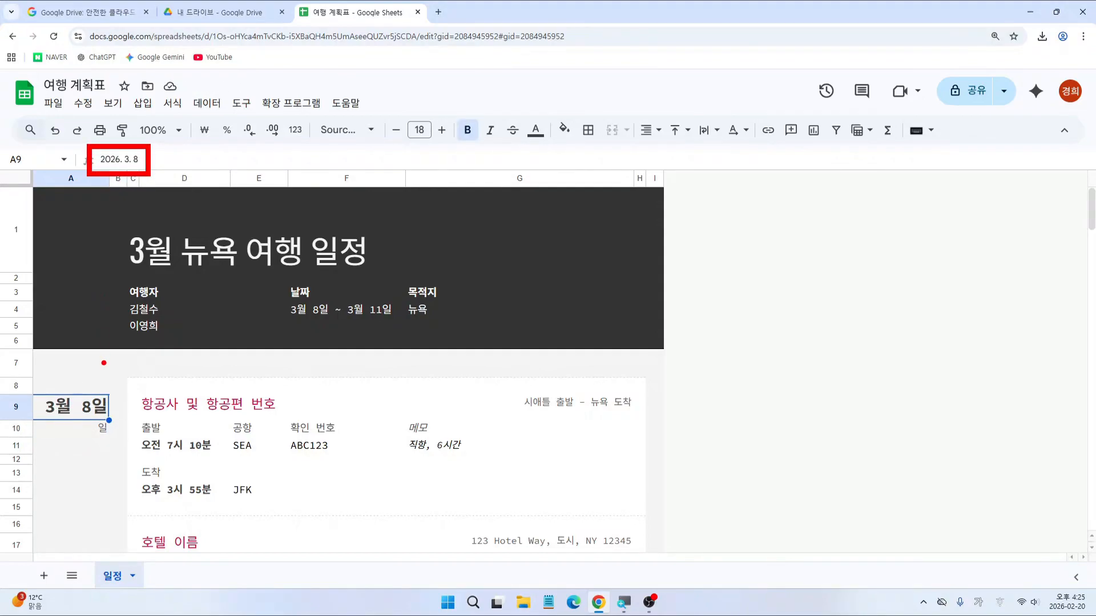
click(100, 432)
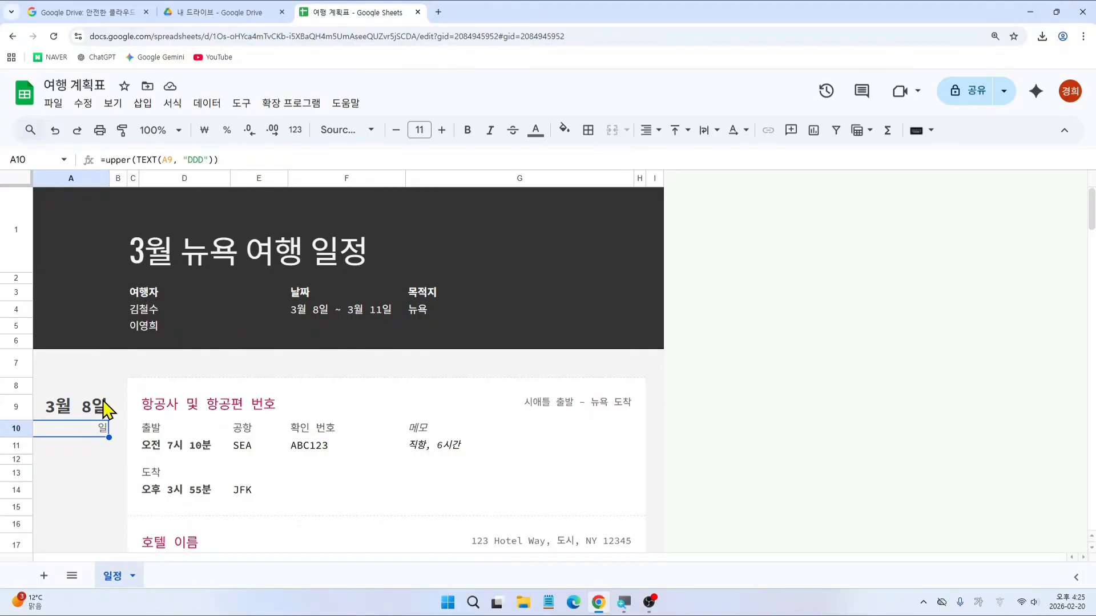
Step: Change the remaining day headings to 3-9, 3-10 and 3-11 (3월 9일, 3월 10일, 3월 11일)
scroll(104, 408, down, 5)
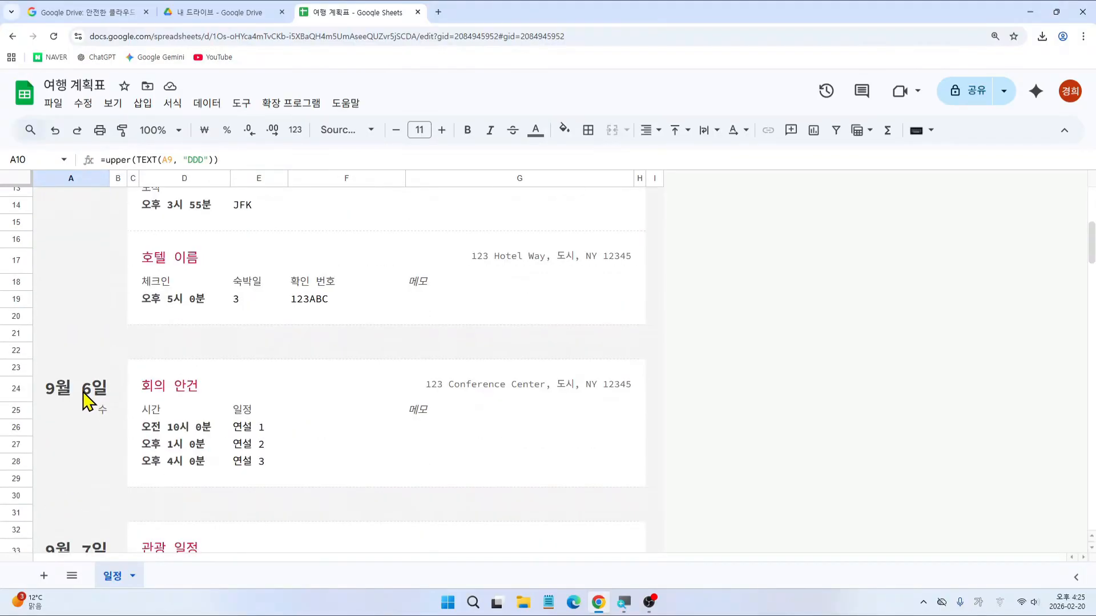
click(88, 399)
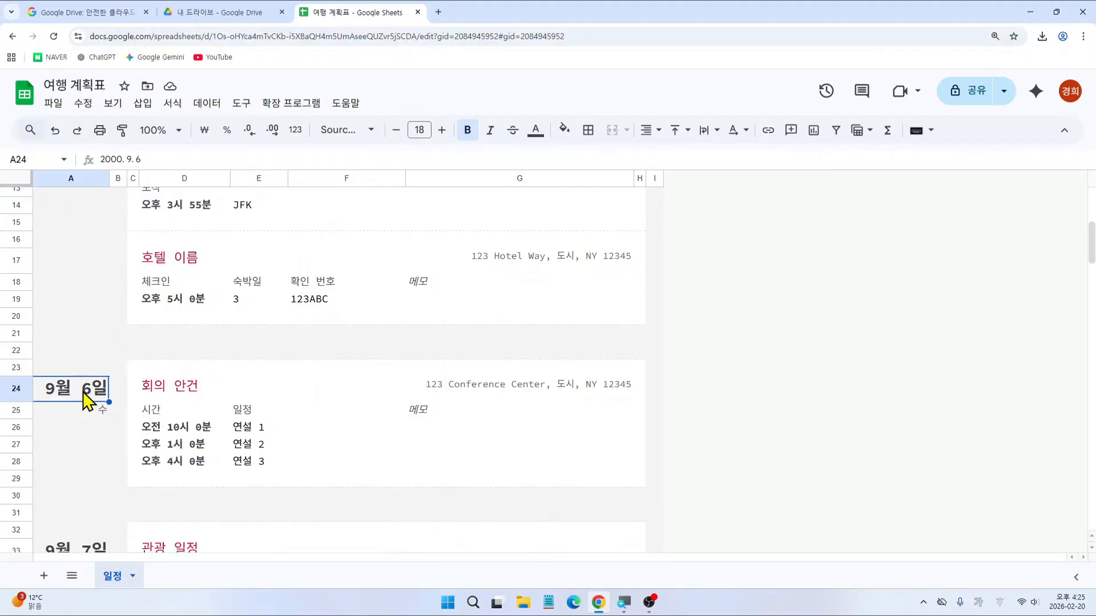
text(3-)
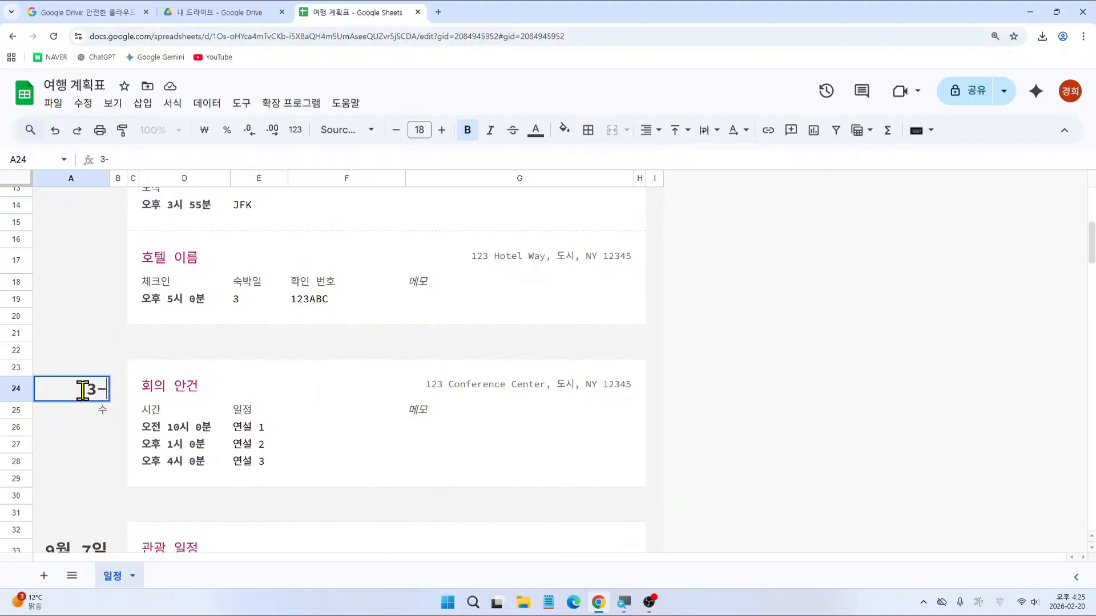
text(9)
key(Return)
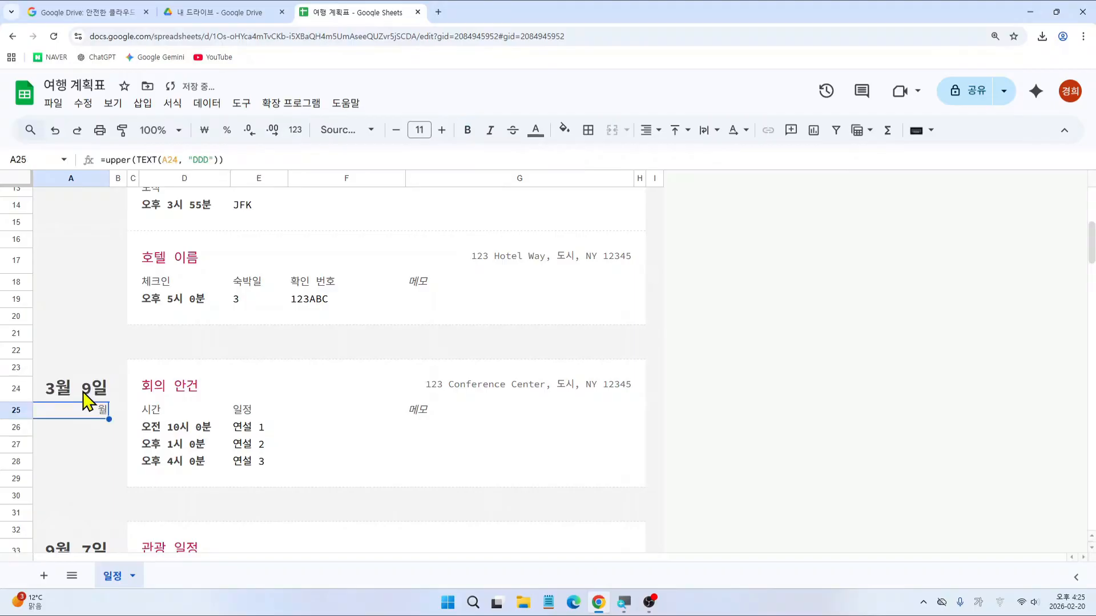
scroll(86, 400, down, 1)
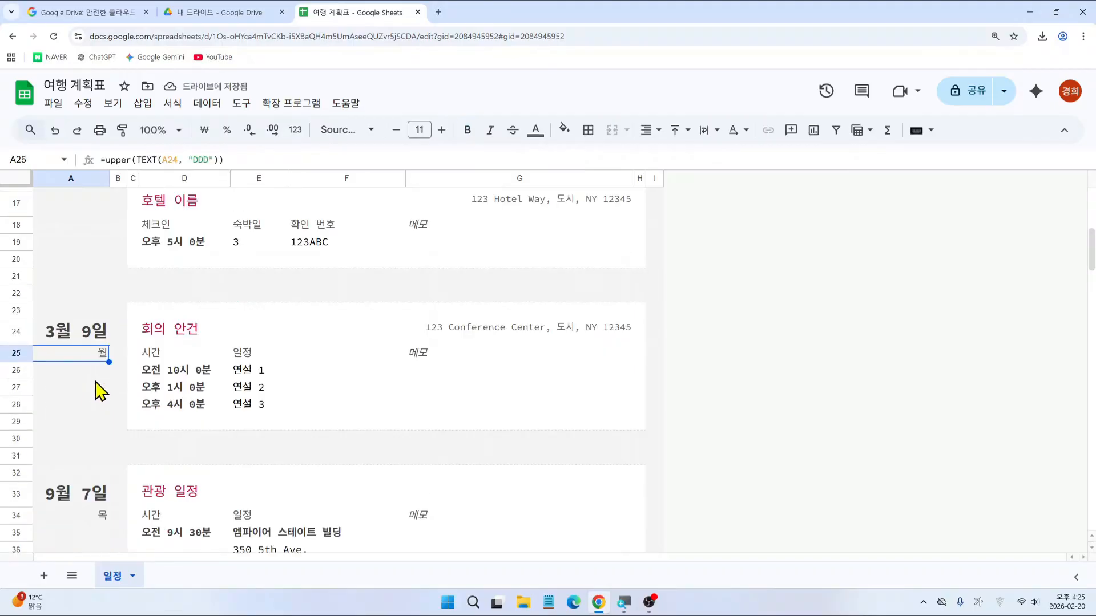
click(98, 508)
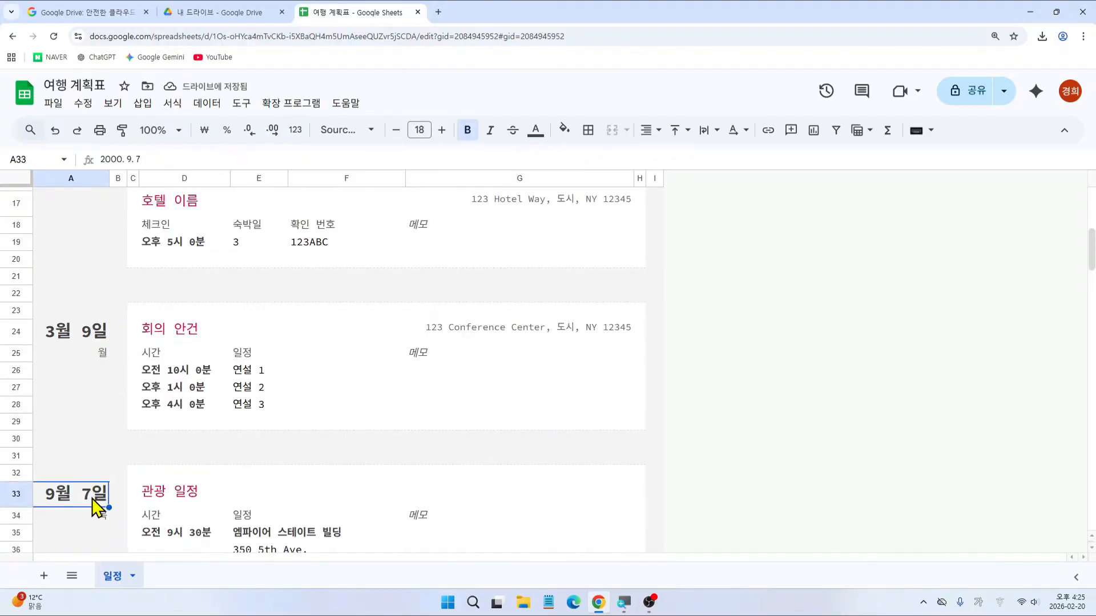
text(3-10)
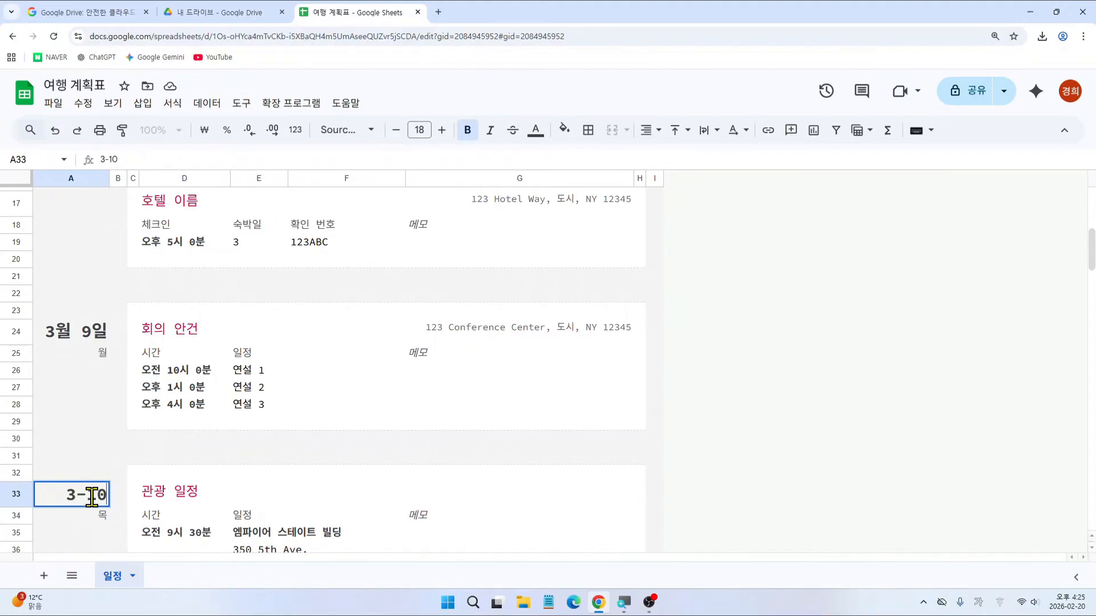
key(Return)
scroll(93, 505, down, 3)
scroll(101, 484, down, 1)
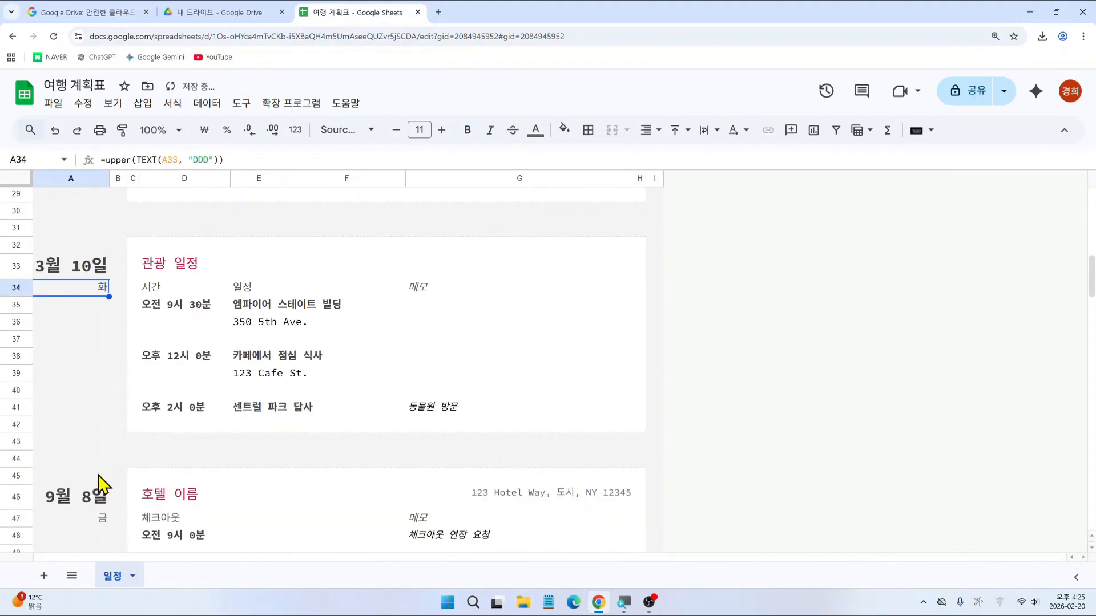
click(98, 495)
text(3-1)
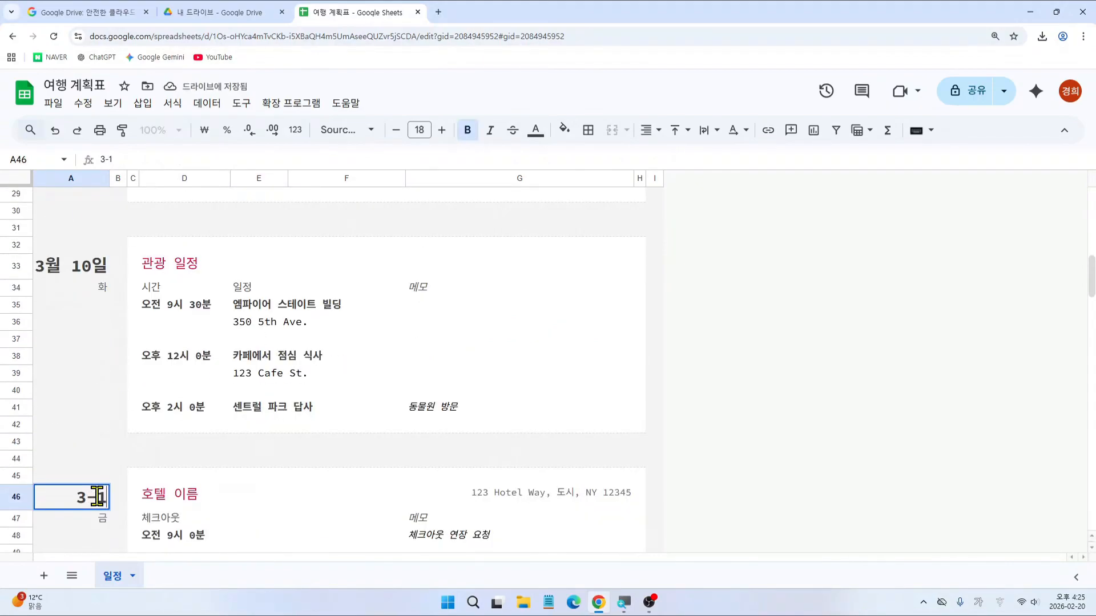
text(1)
key(Return)
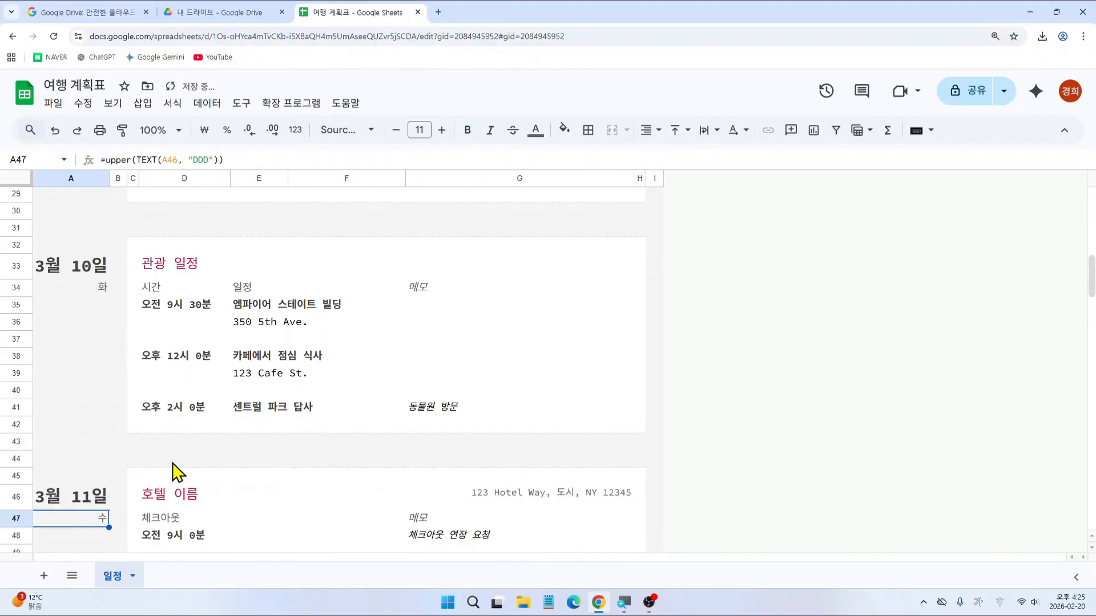
scroll(112, 519, up, 4)
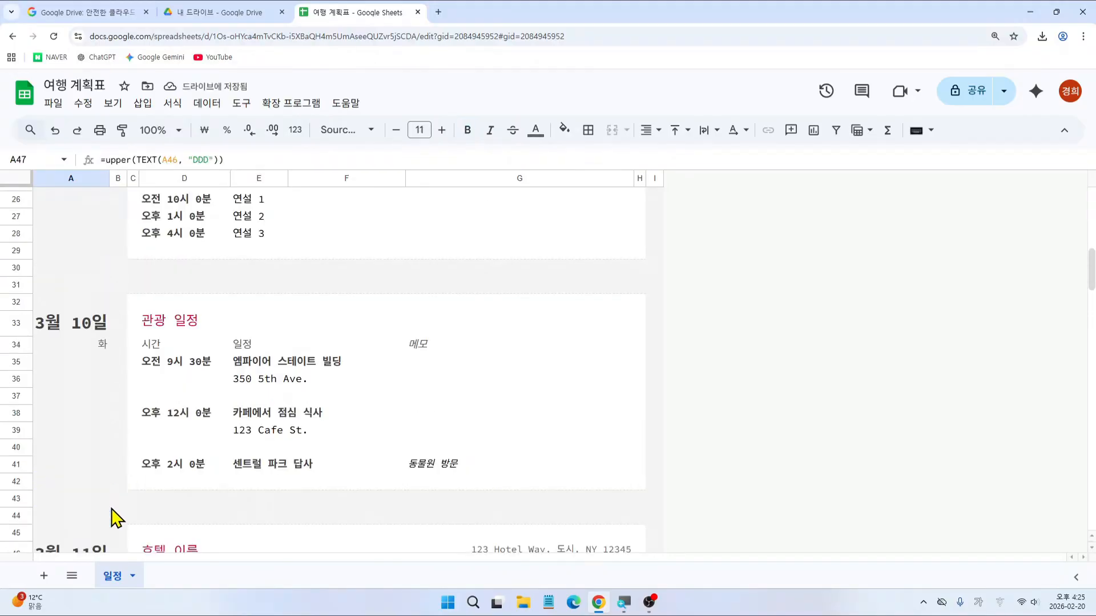
scroll(112, 517, up, 1)
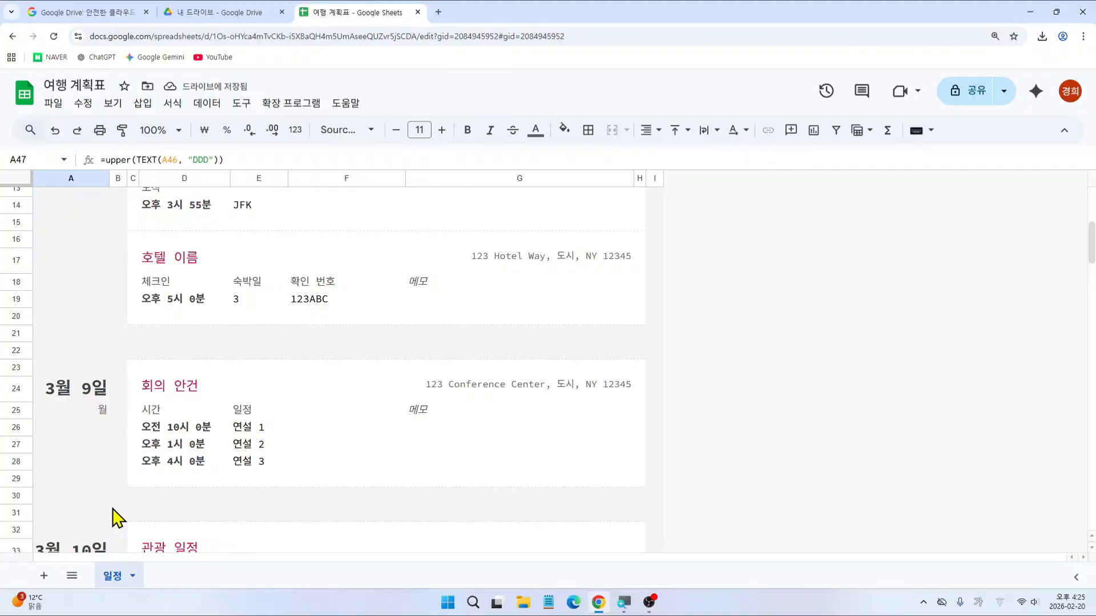
scroll(117, 518, up, 1)
scroll(119, 519, down, 1)
scroll(121, 520, down, 1)
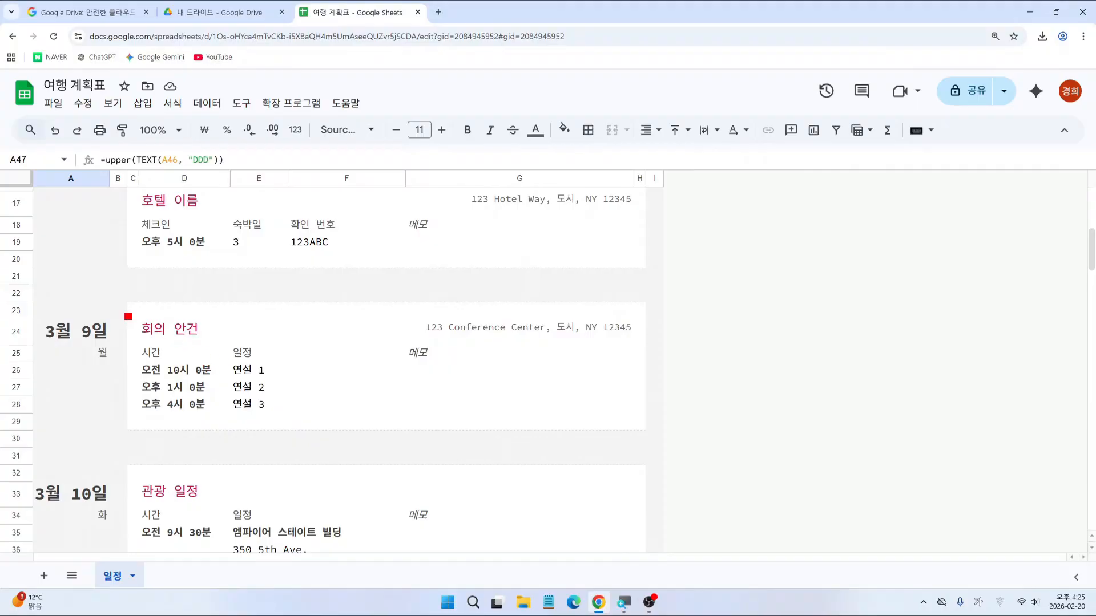
Step: Retitle the 3월 9일 section heading in D24 from 회의 안건 to 관광 일정1
drag(124, 313, 218, 343)
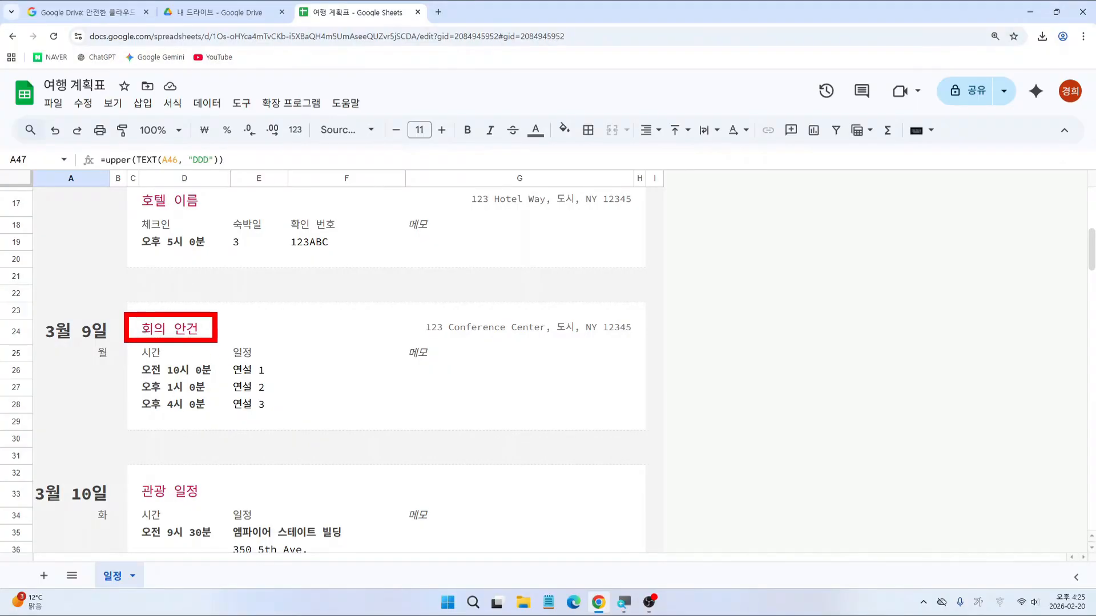
click(182, 336)
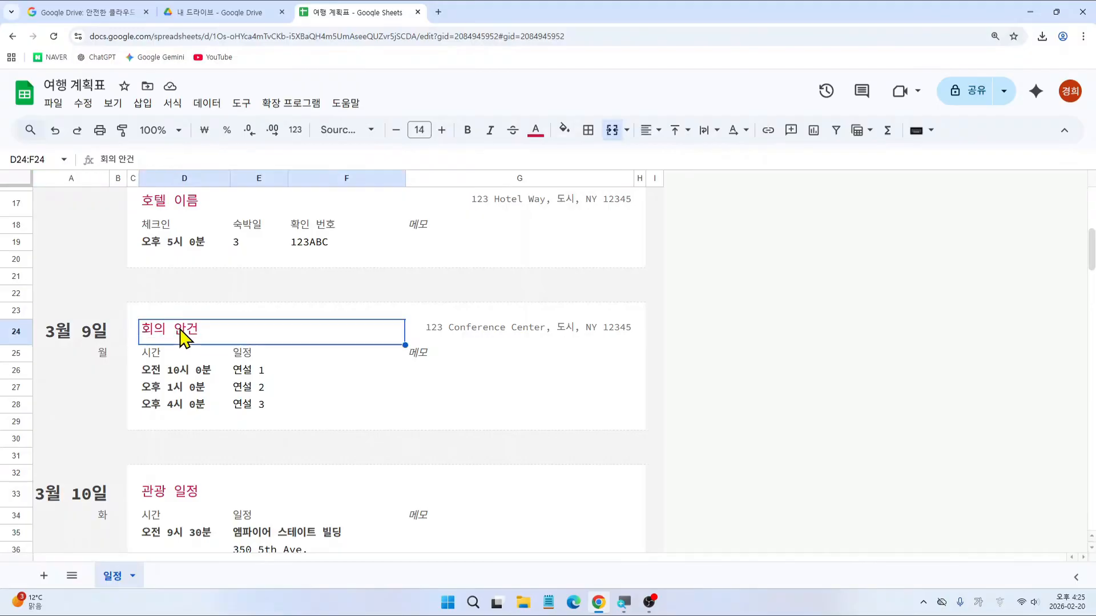
text(관광일지)
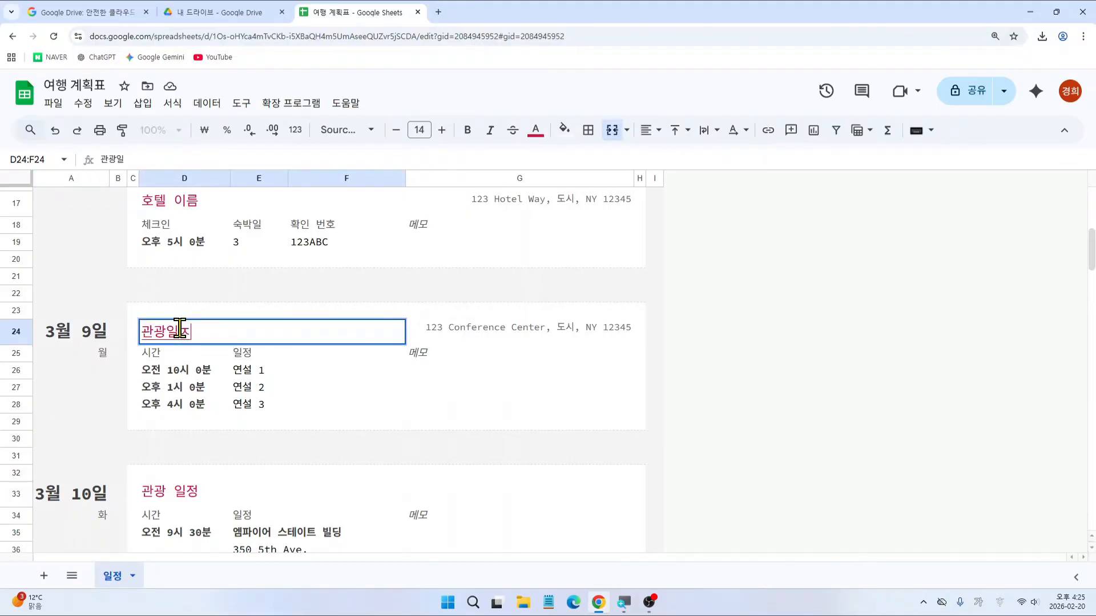
key(BackSpace)
key(BackSpace)
text(일정1)
key(Return)
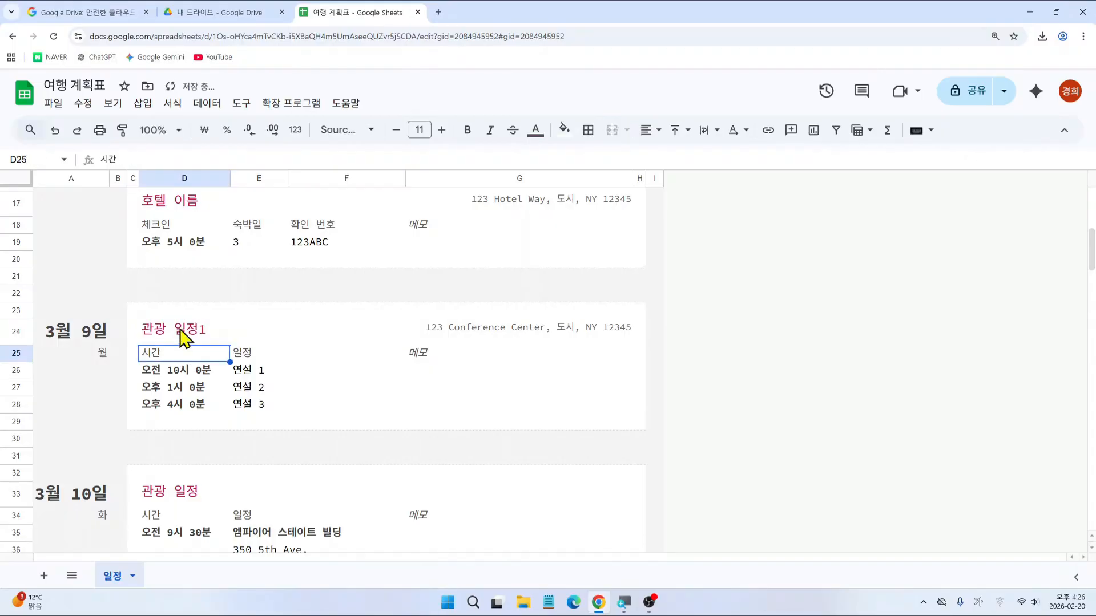
click(179, 372)
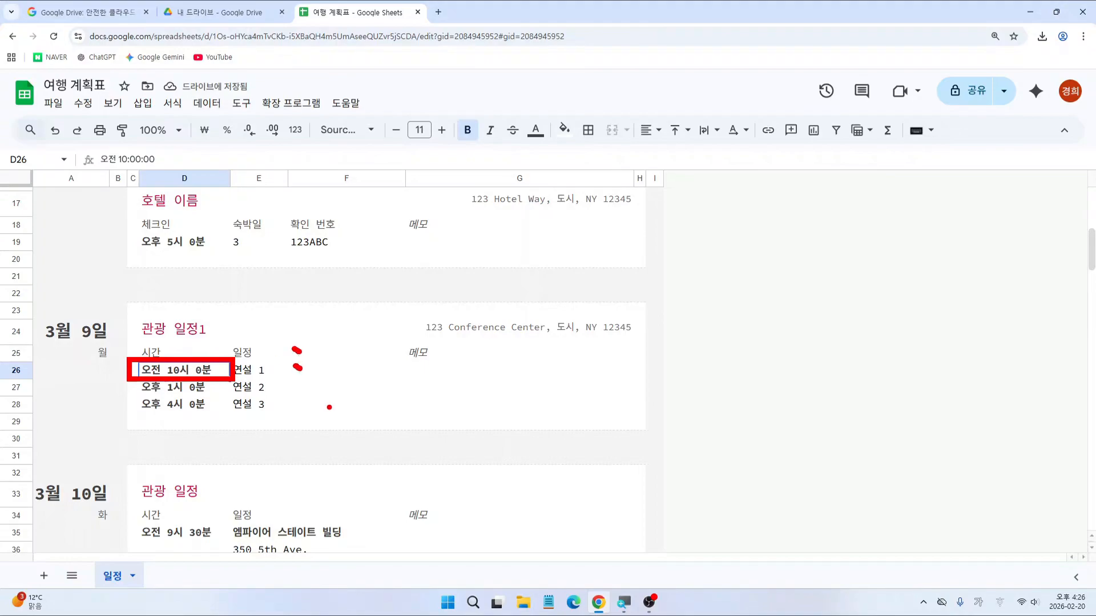
Step: Enter 10:00 as the first sightseeing time in D26, replacing an interim 13:00 entry
key(Escape)
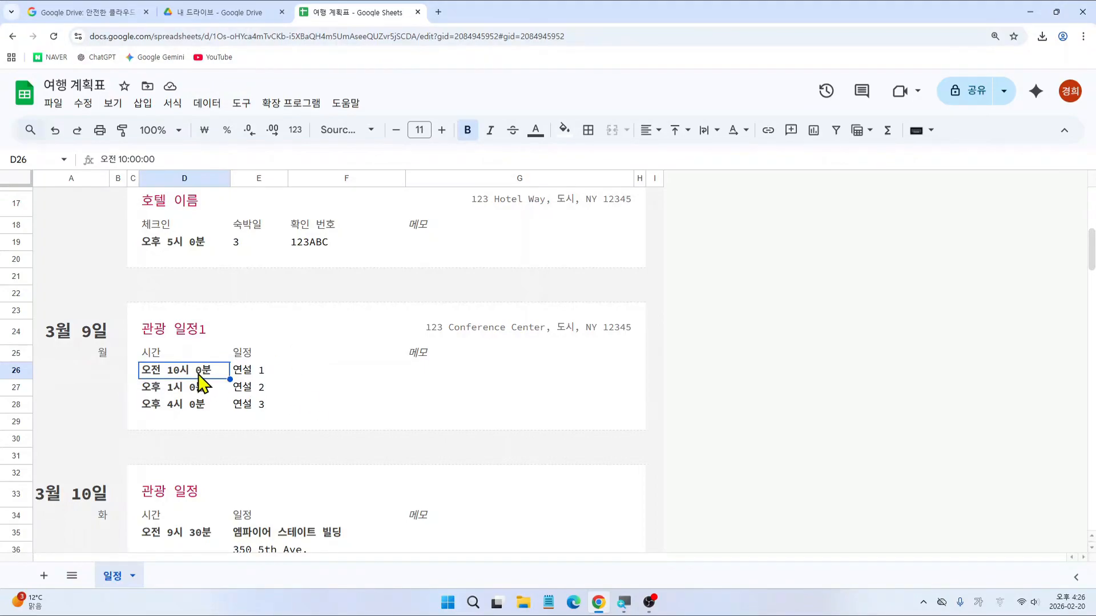
text(10)
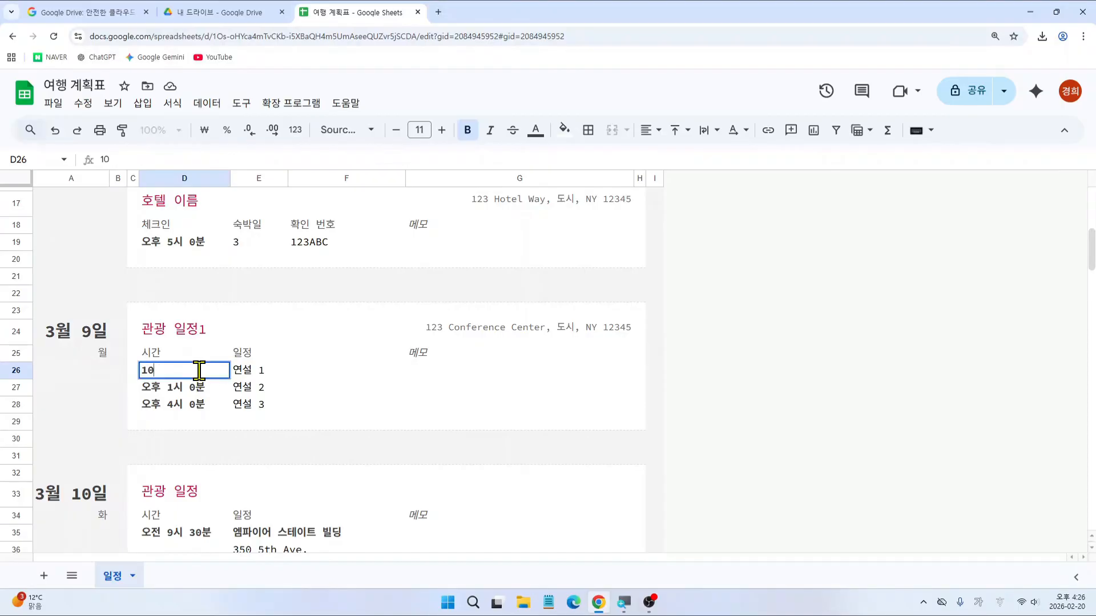
text(:00)
key(Return)
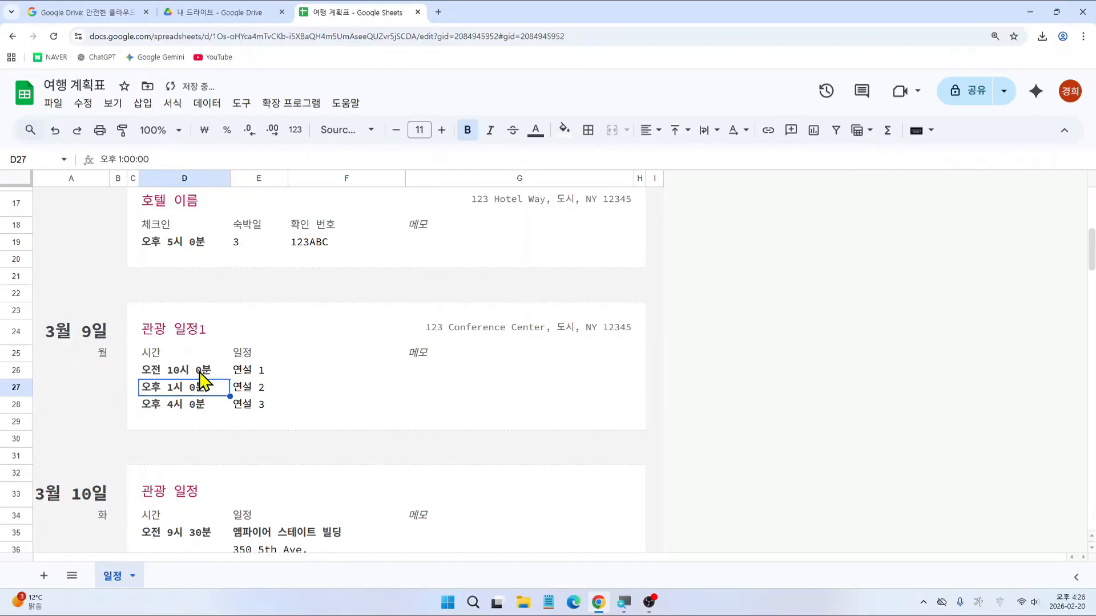
click(199, 372)
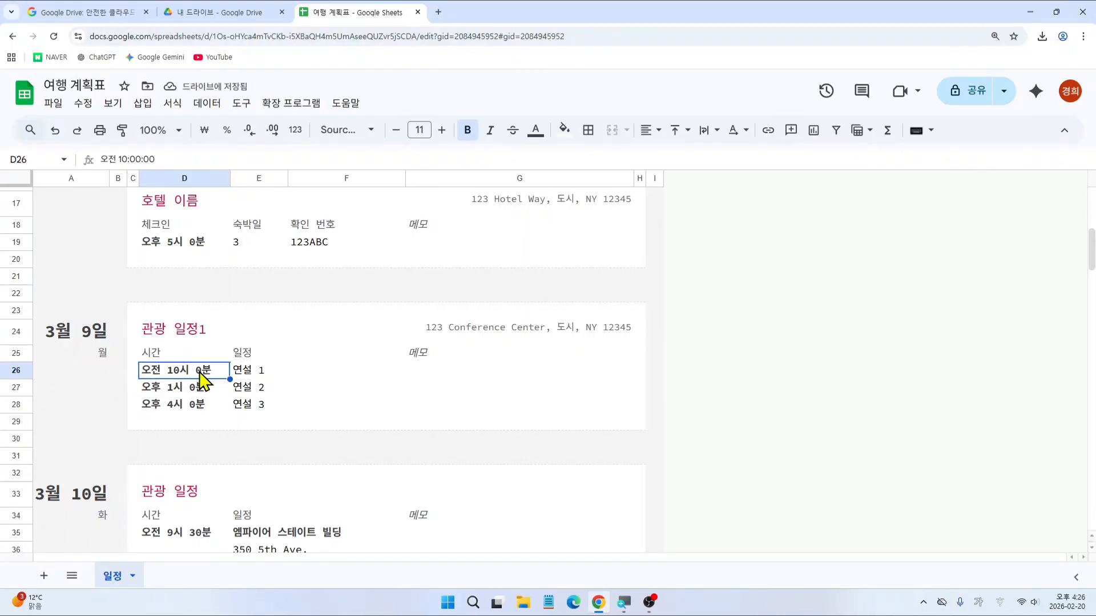
text(13:)
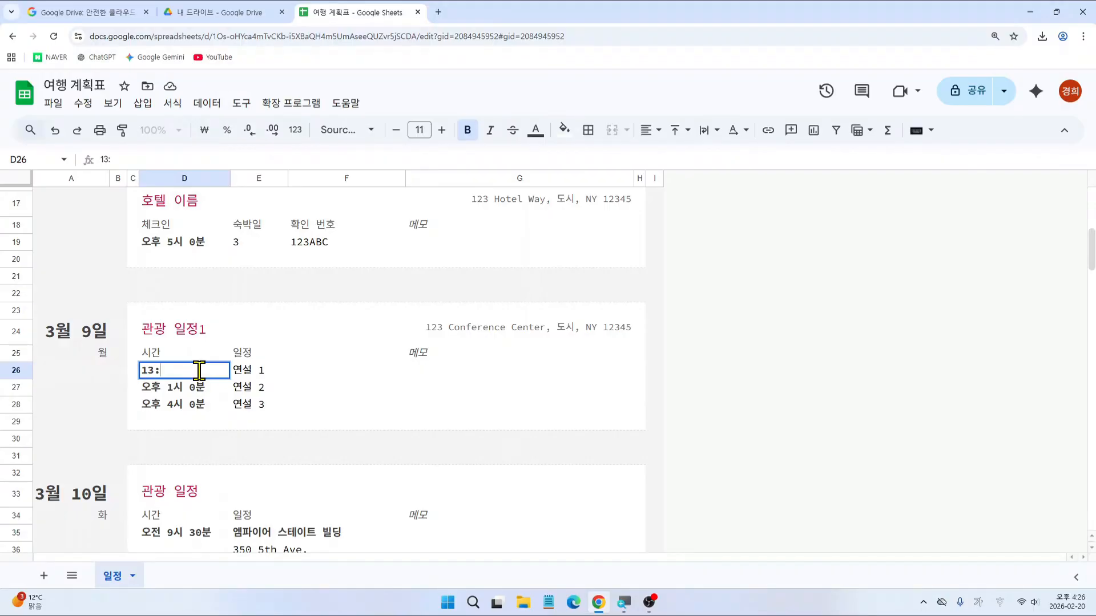
text(00)
key(Return)
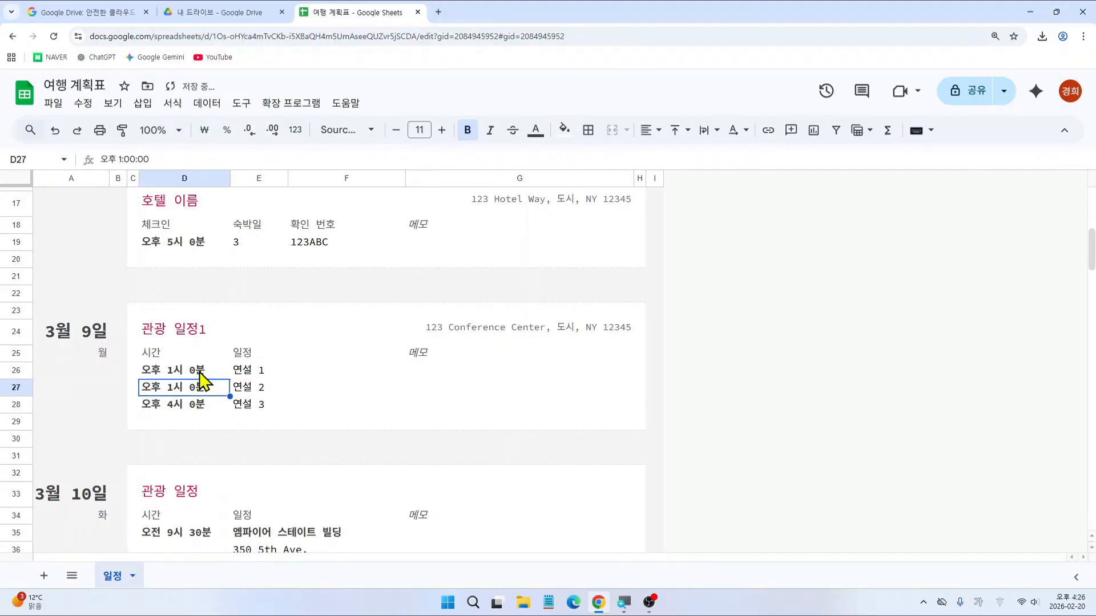
click(200, 372)
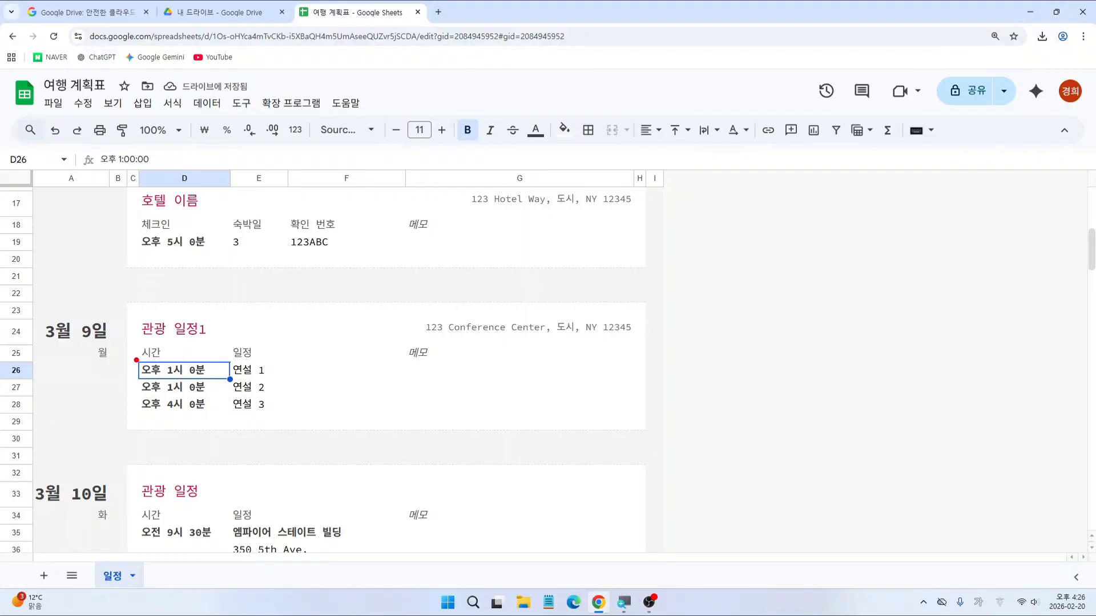
mouse_move(133, 356)
mouse_down()
mouse_move(207, 380)
mouse_move(227, 415)
mouse_up()
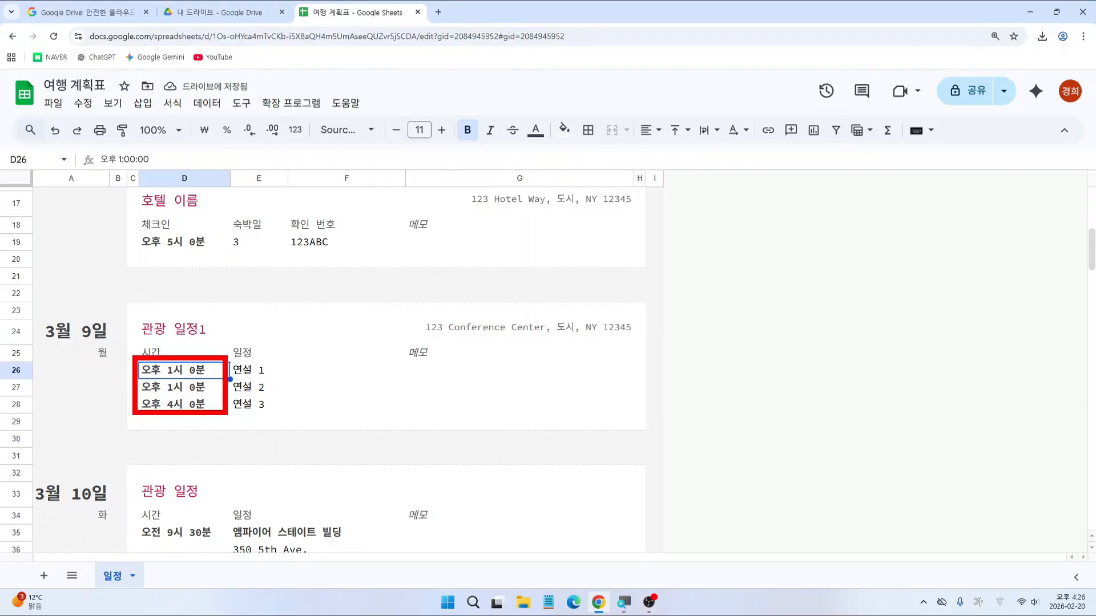
key(Escape)
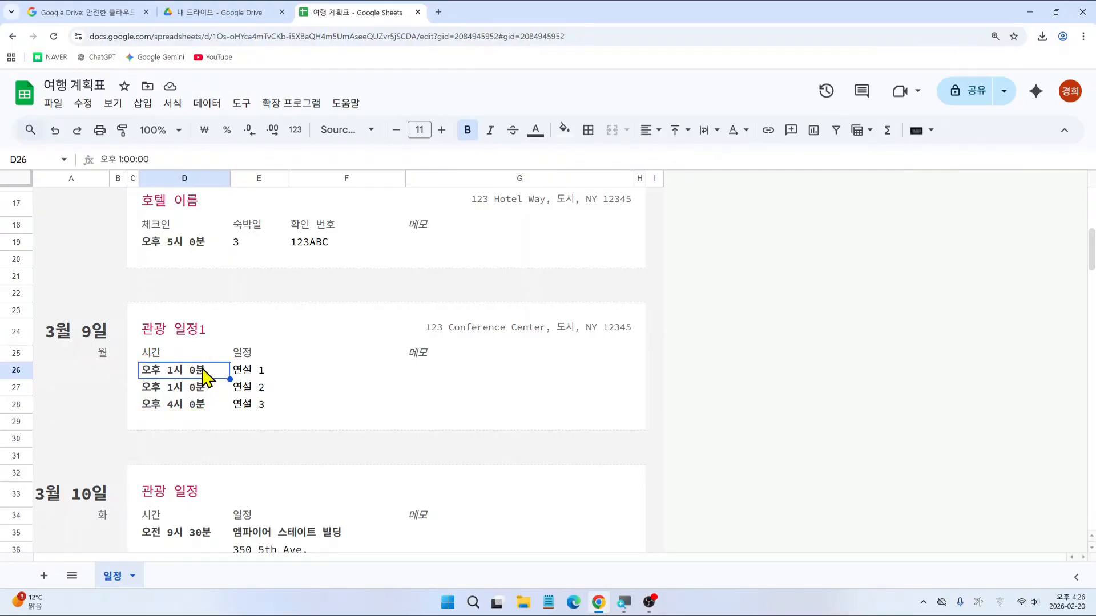
text(10:00)
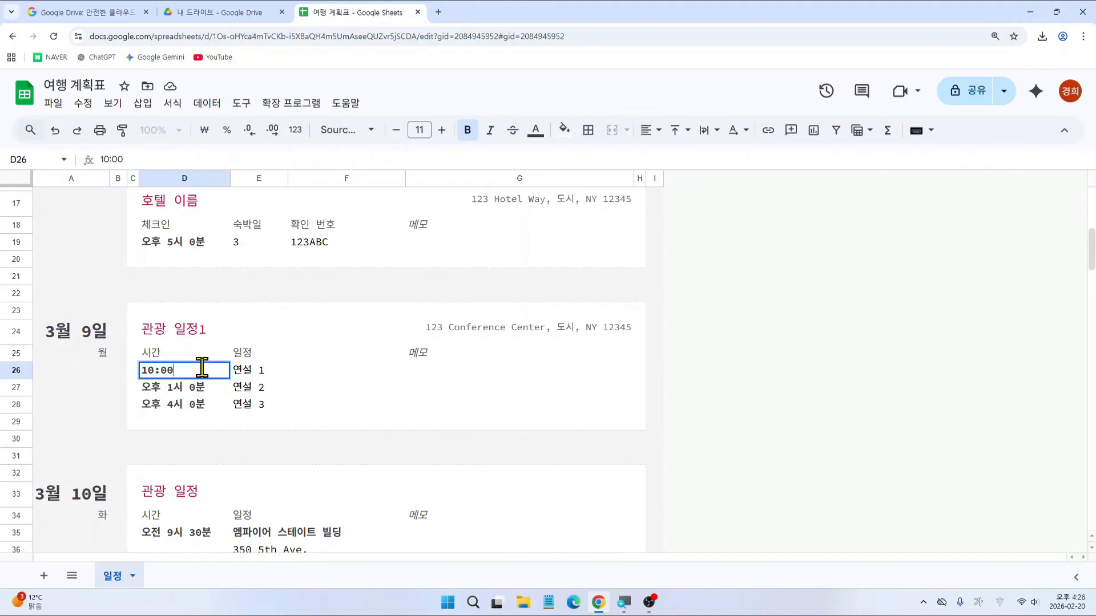
key(Return)
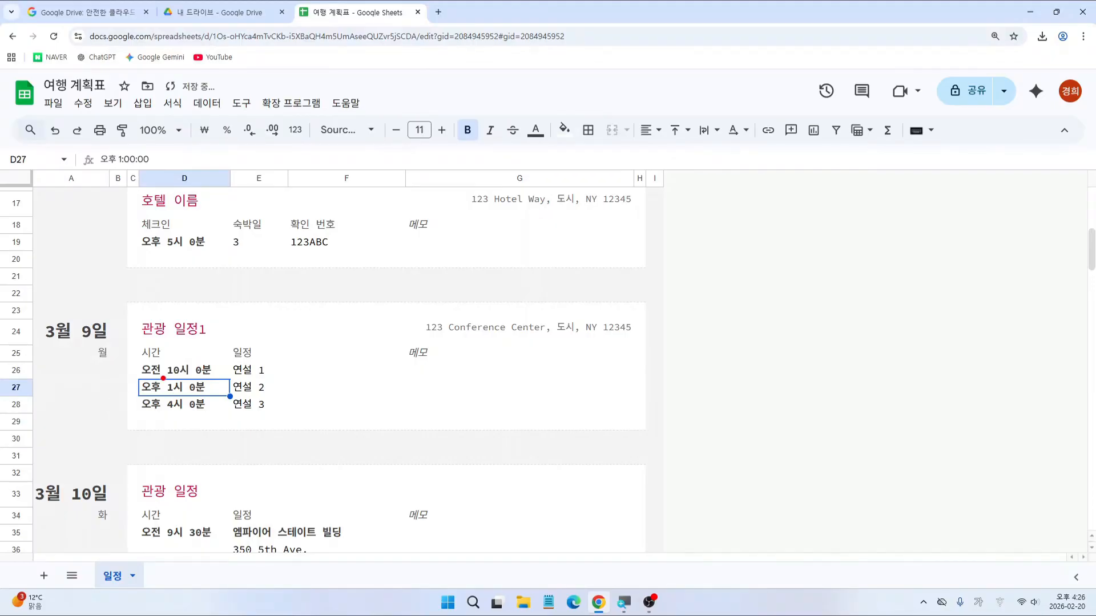
Step: Set the second and third times in D27 and D28 to 오후 2시 and 17:00 (오후 5시)
drag(161, 376, 177, 398)
double_click(174, 394)
key(BackSpace)
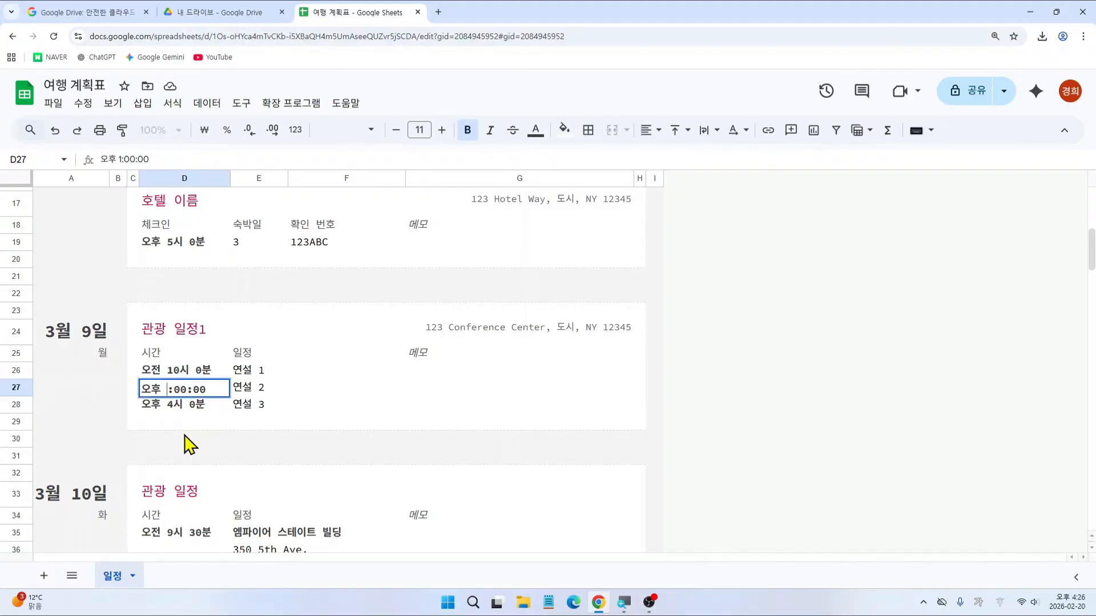
text(2)
key(Return)
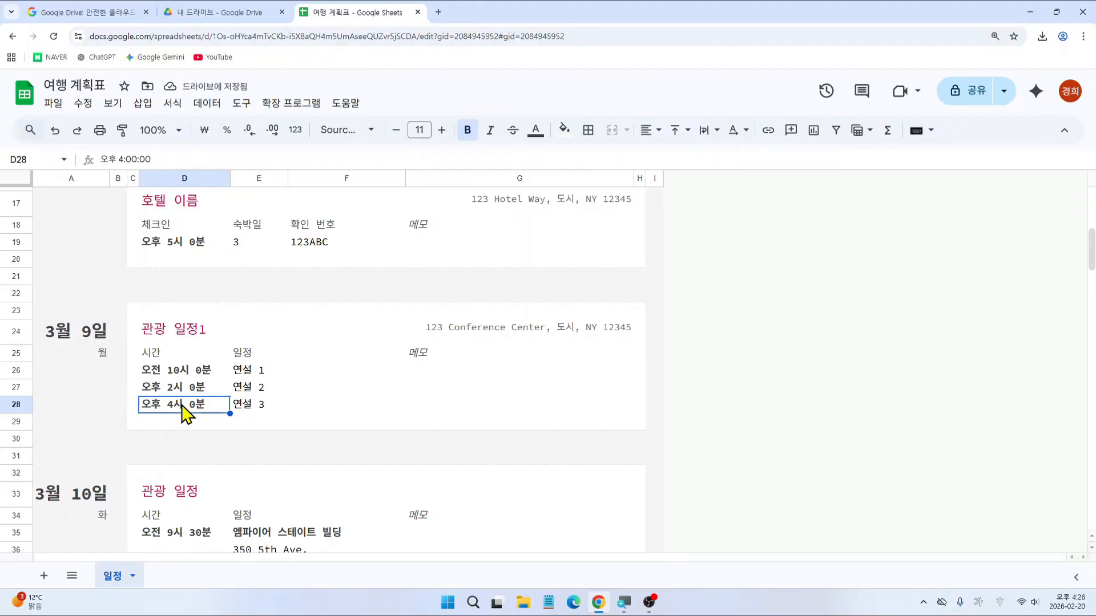
text(1)
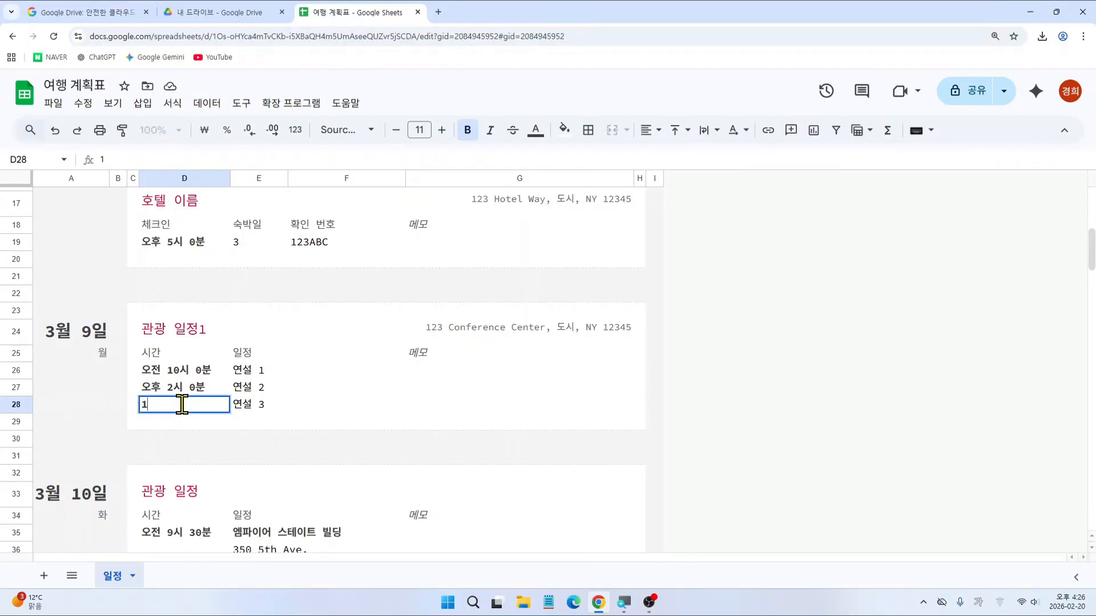
text(7:00)
key(Return)
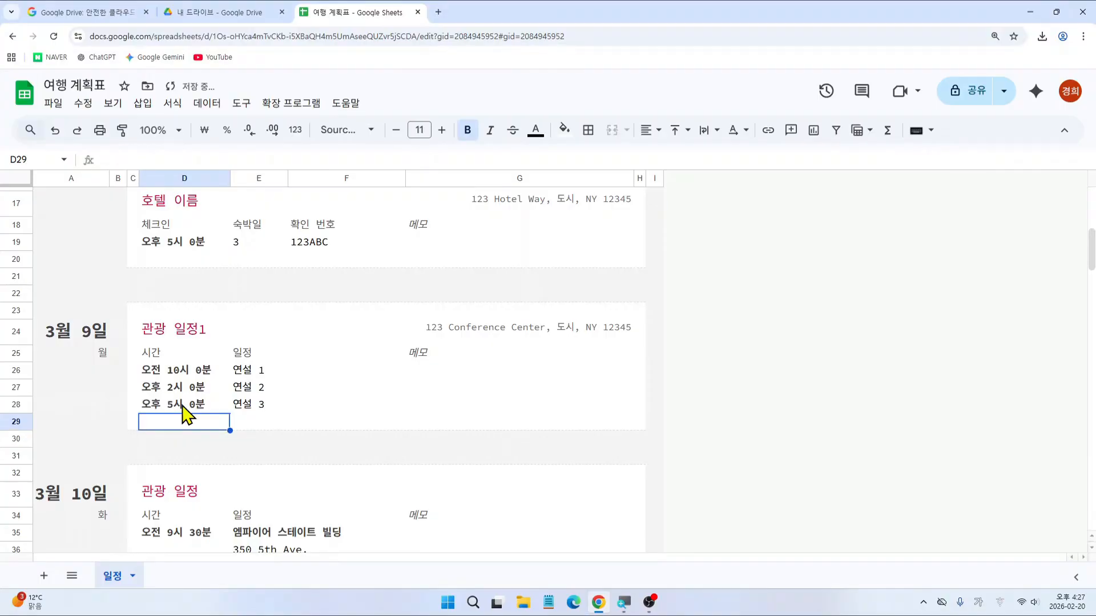
click(182, 408)
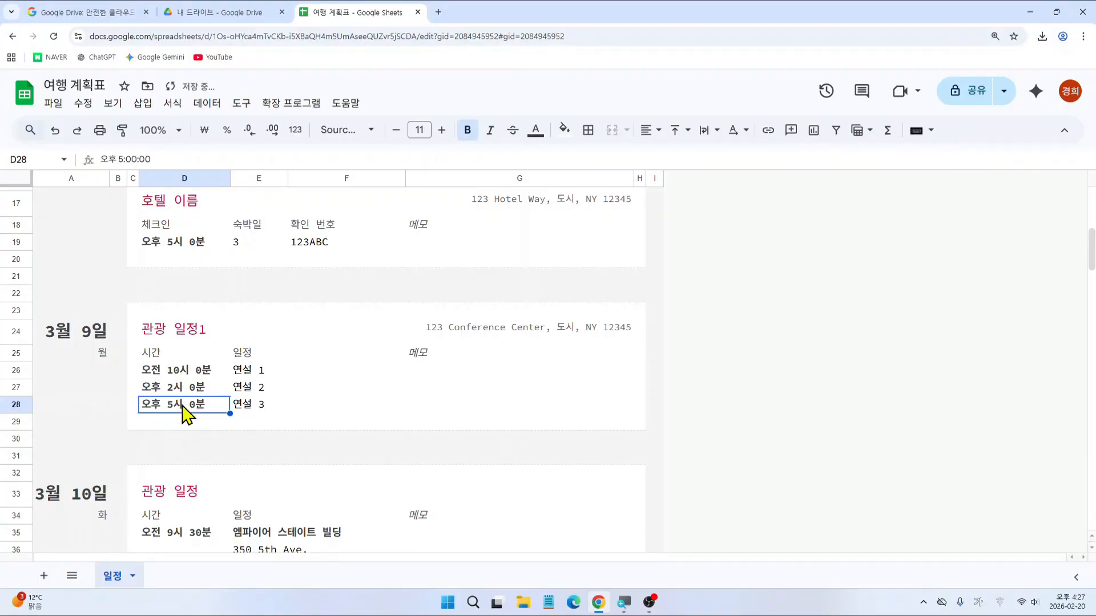
click(255, 373)
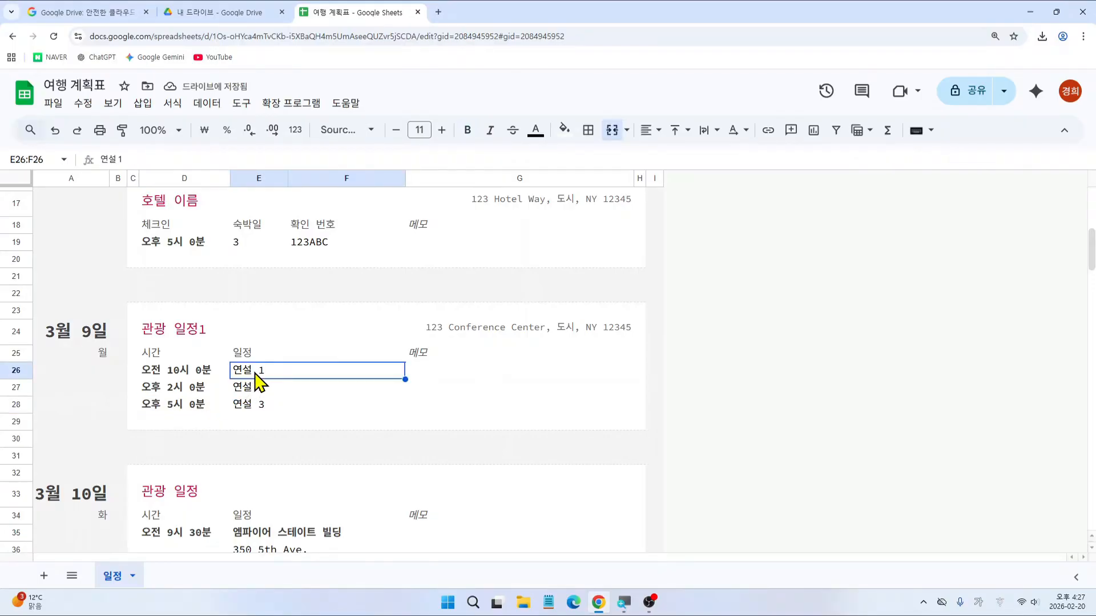
Step: Enter 브로드 웨이 뮤지컬 관람, 점심 식사 and 자유의 여신상 야경 관람 in E26, E27 and E28
text(브로드 ㅇ)
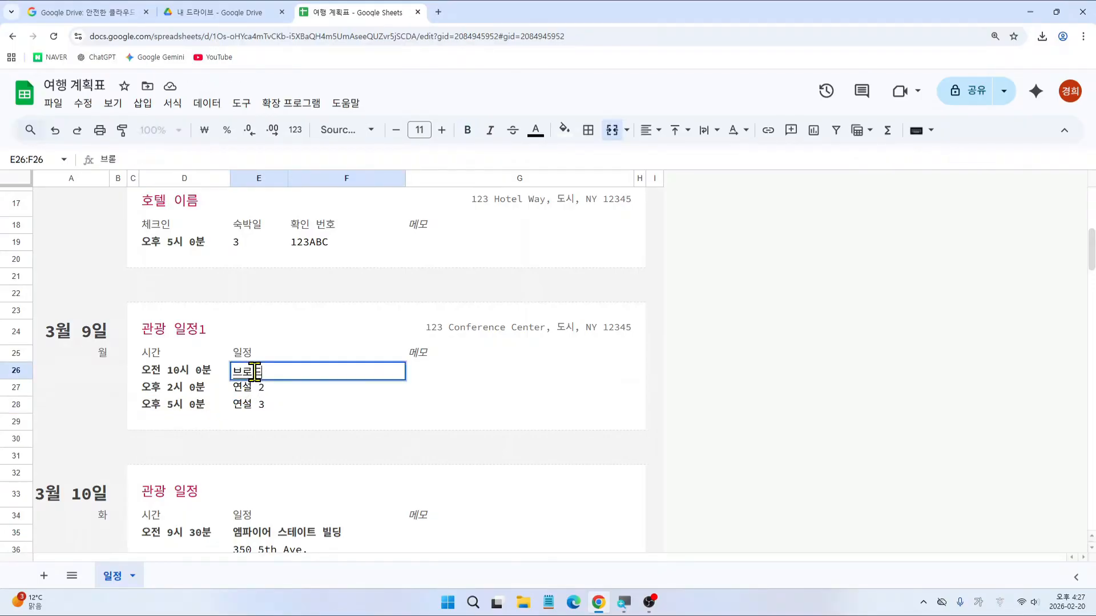
text(웨이)
text( ㅁㅈ)
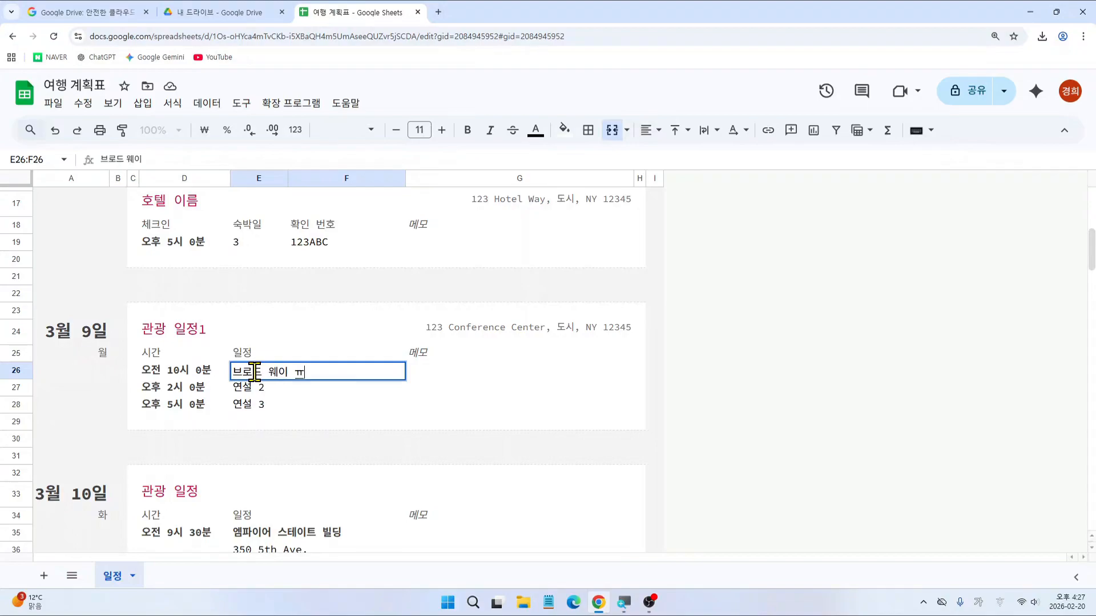
key(BackSpace)
key(BackSpace)
text(뮤지컬 관람)
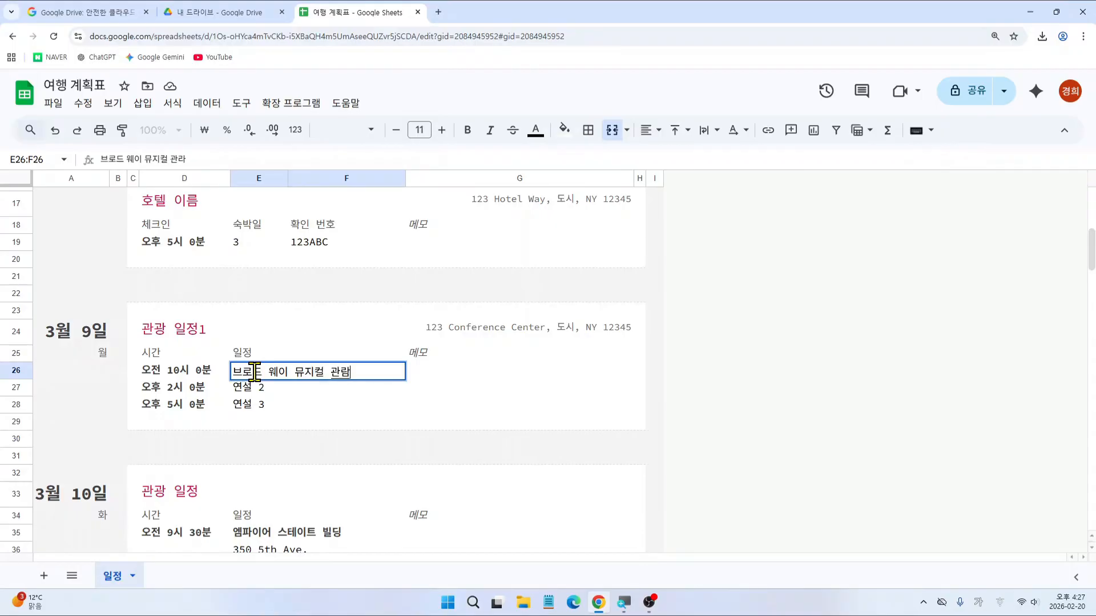
click(257, 381)
text(점심)
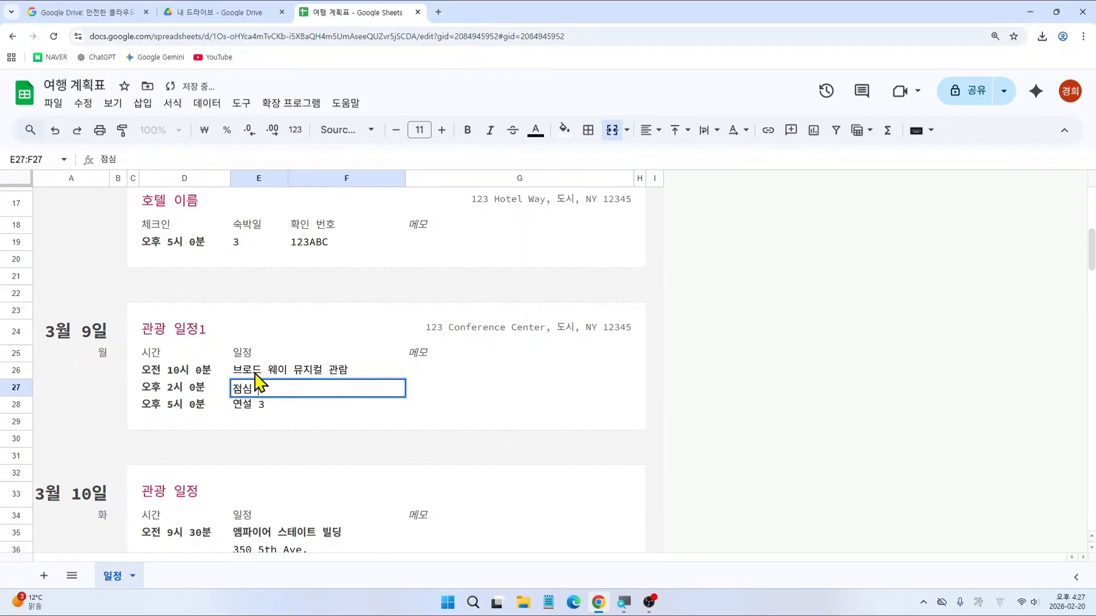
text( 시식사)
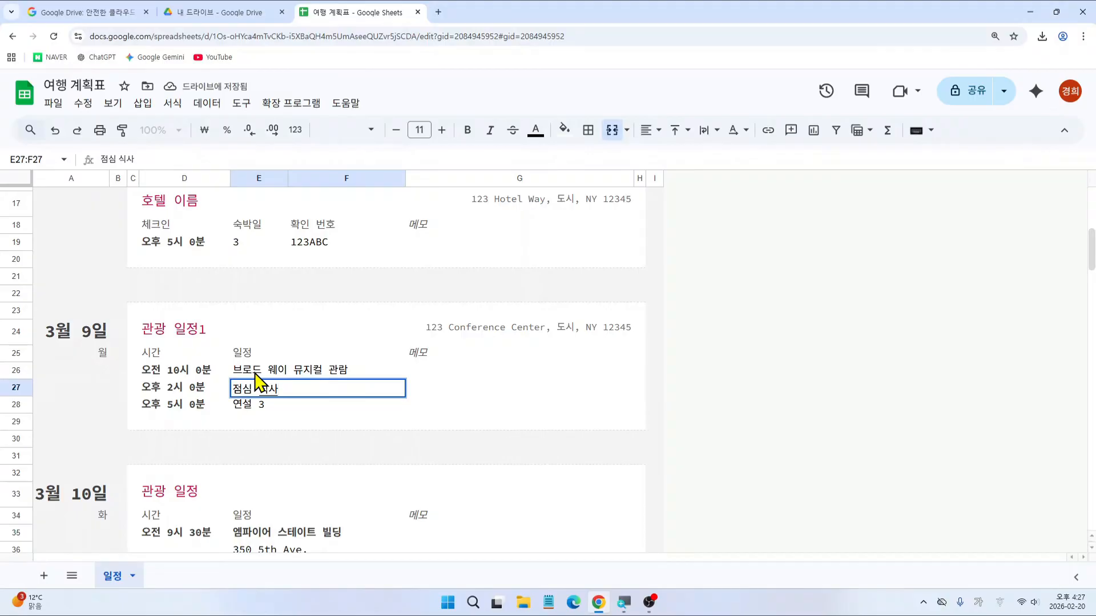
key(Return)
text(자유의 여)
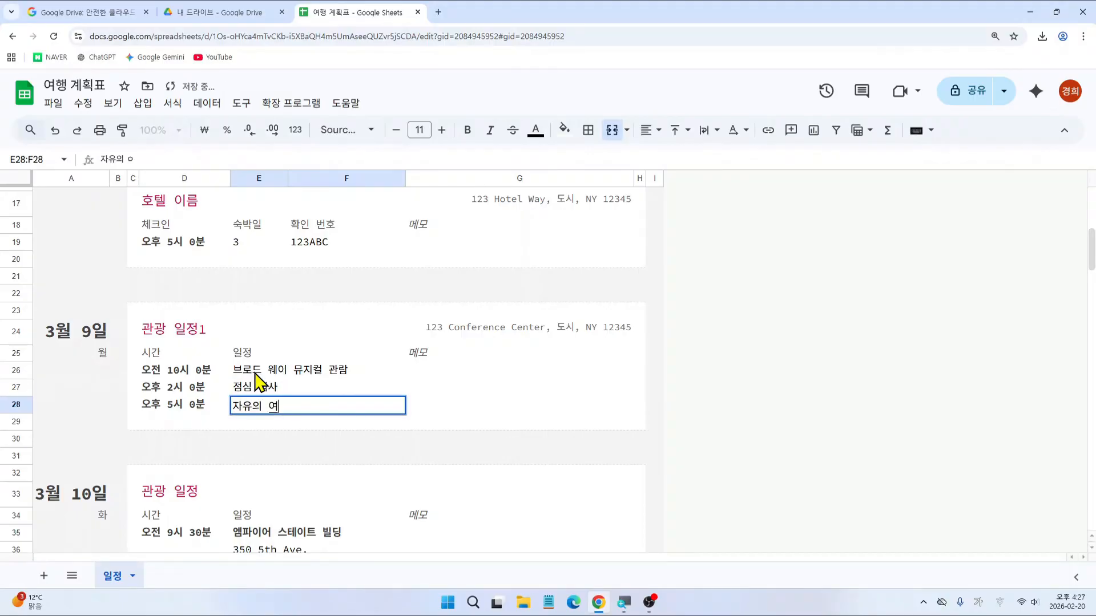
text(신상 야경 관라)
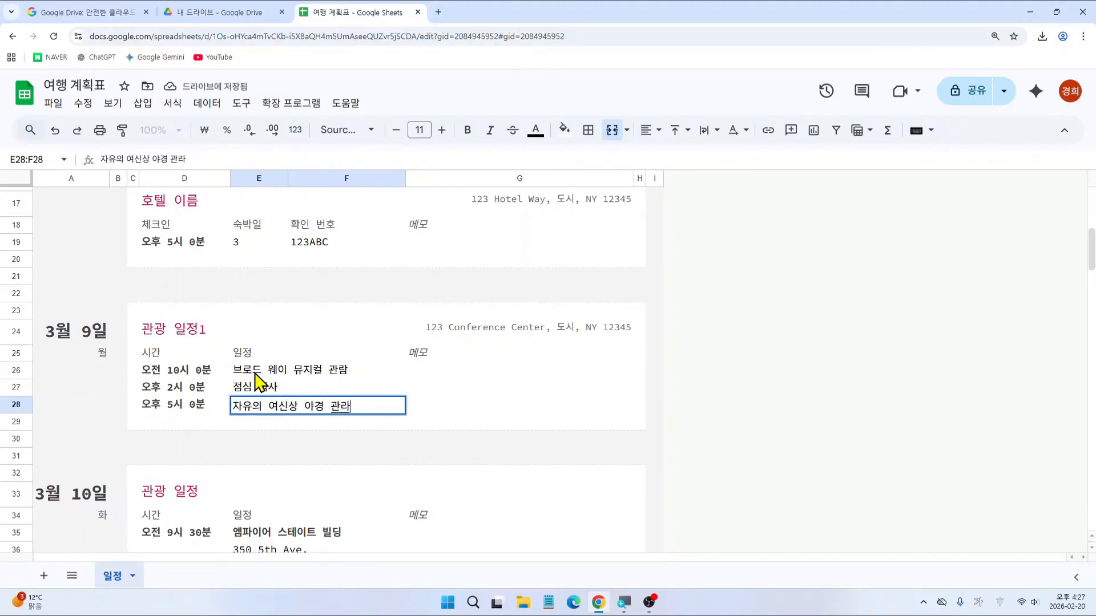
text(ㅁ)
key(Return)
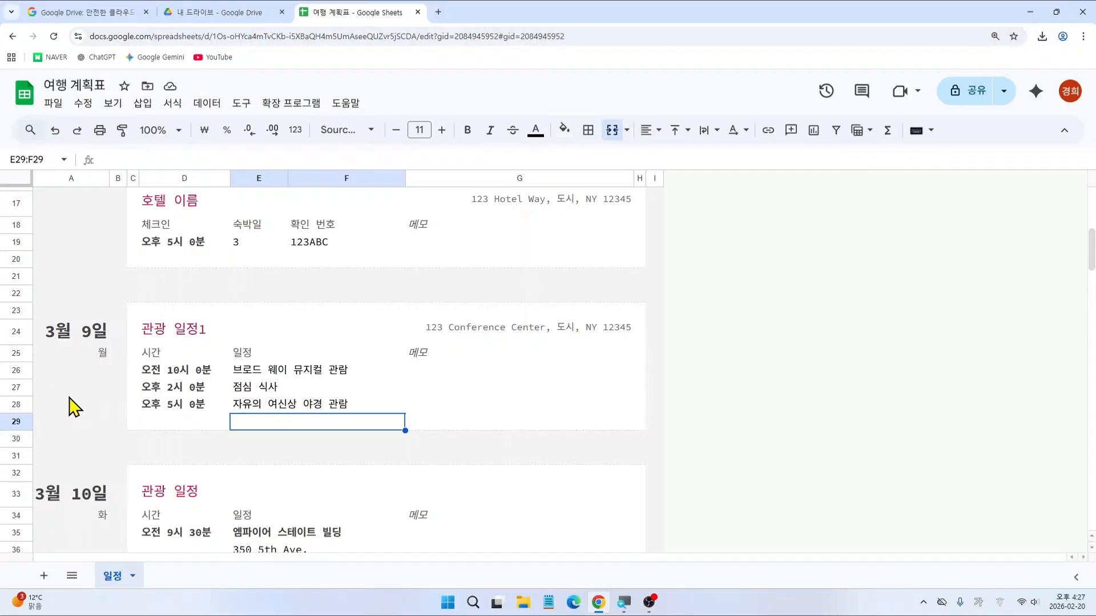
click(16, 387)
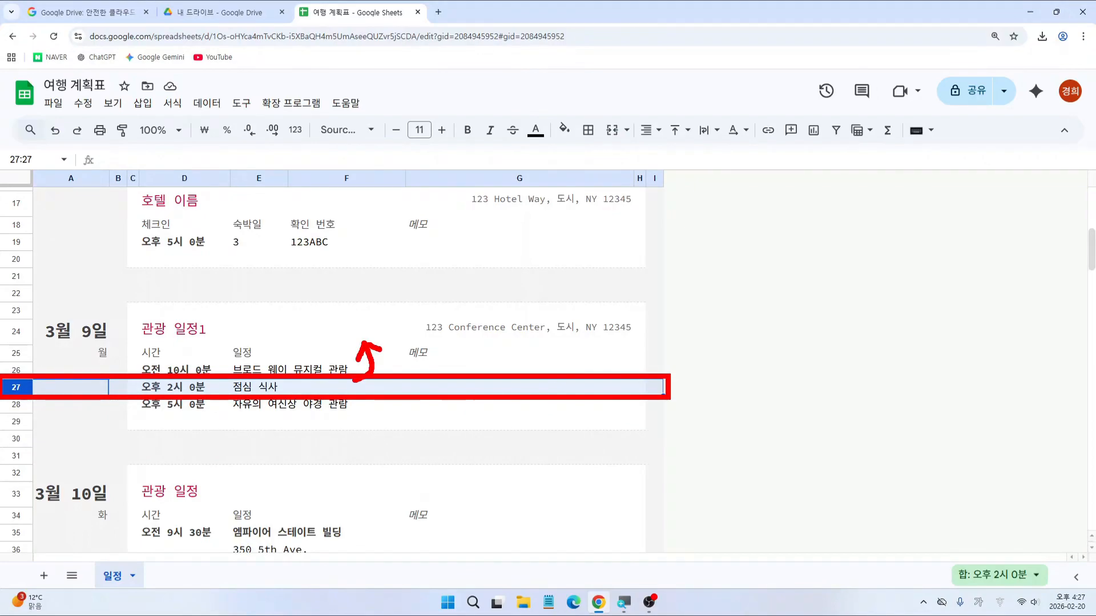
Step: Insert one blank row above the 점심 식사 row 27 via Insert > Row
click(12, 368)
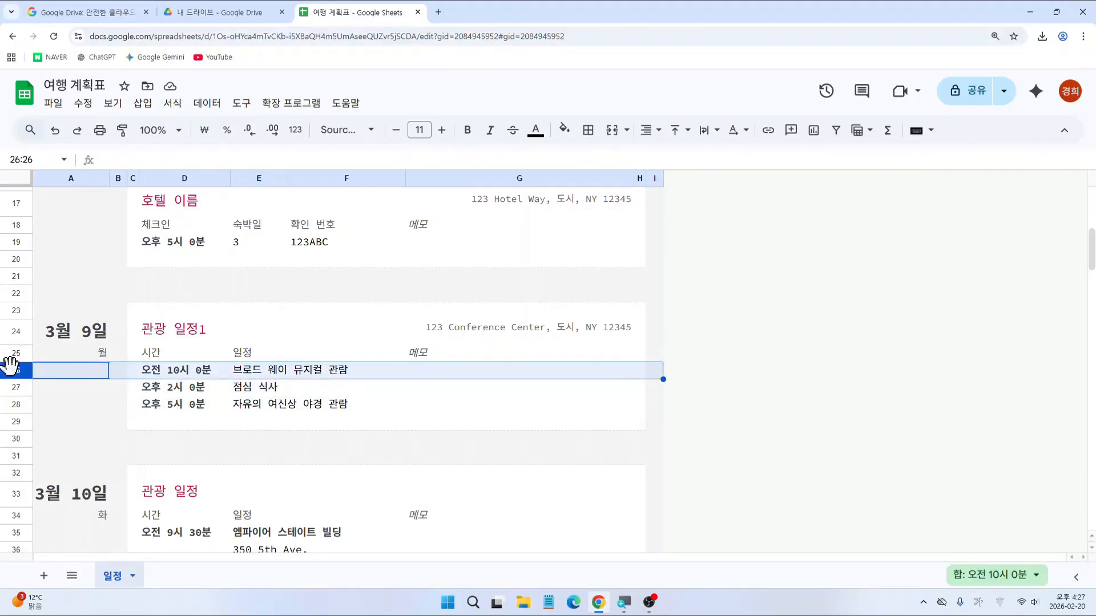
drag(336, 374, 343, 388)
click(15, 387)
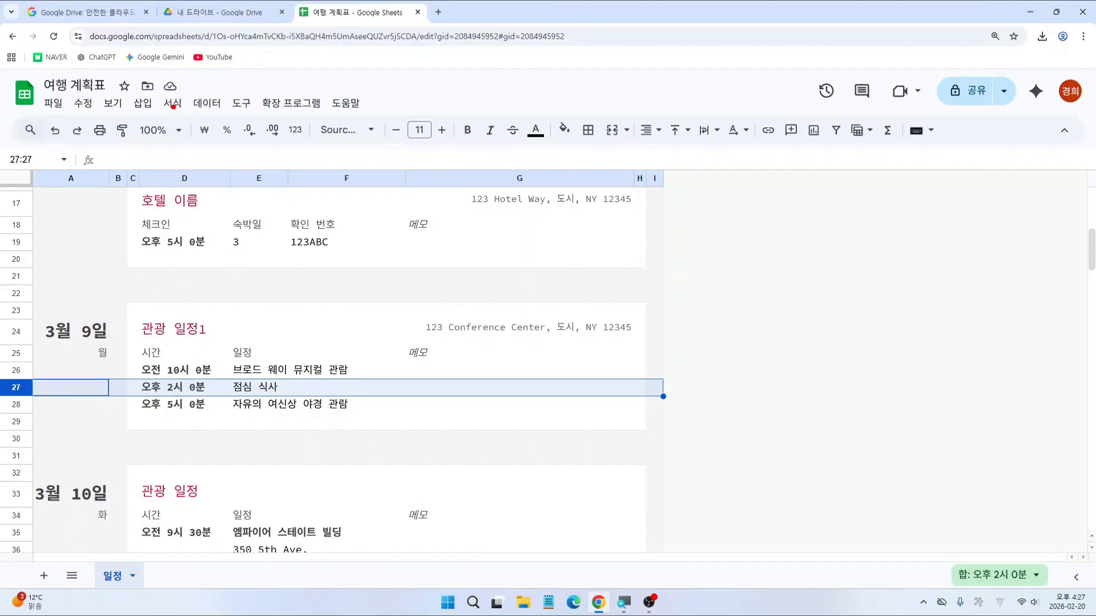
drag(124, 90, 160, 118)
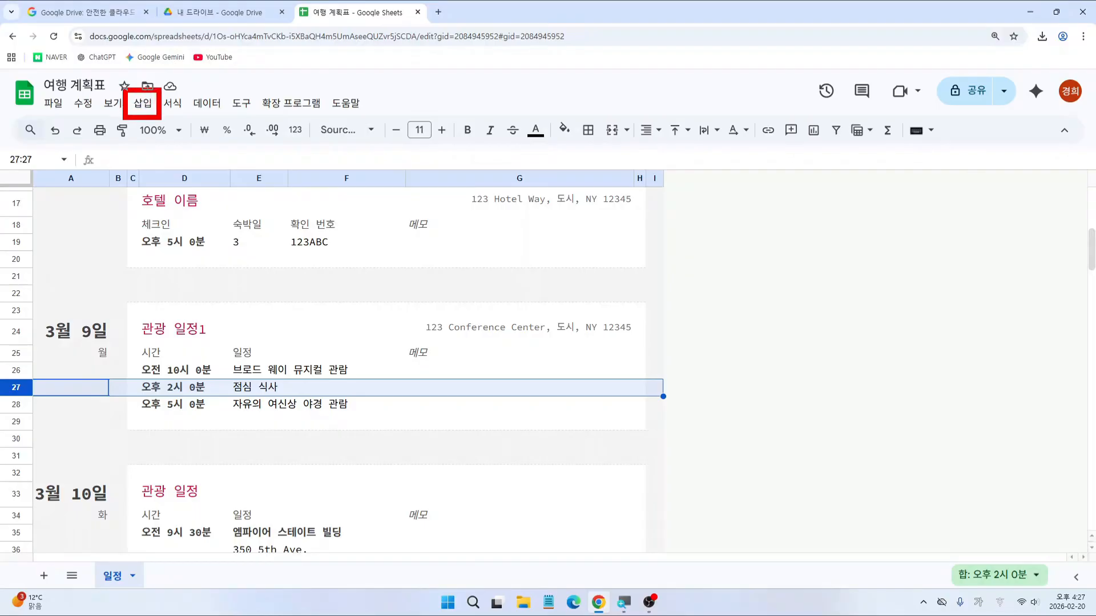
key(super)
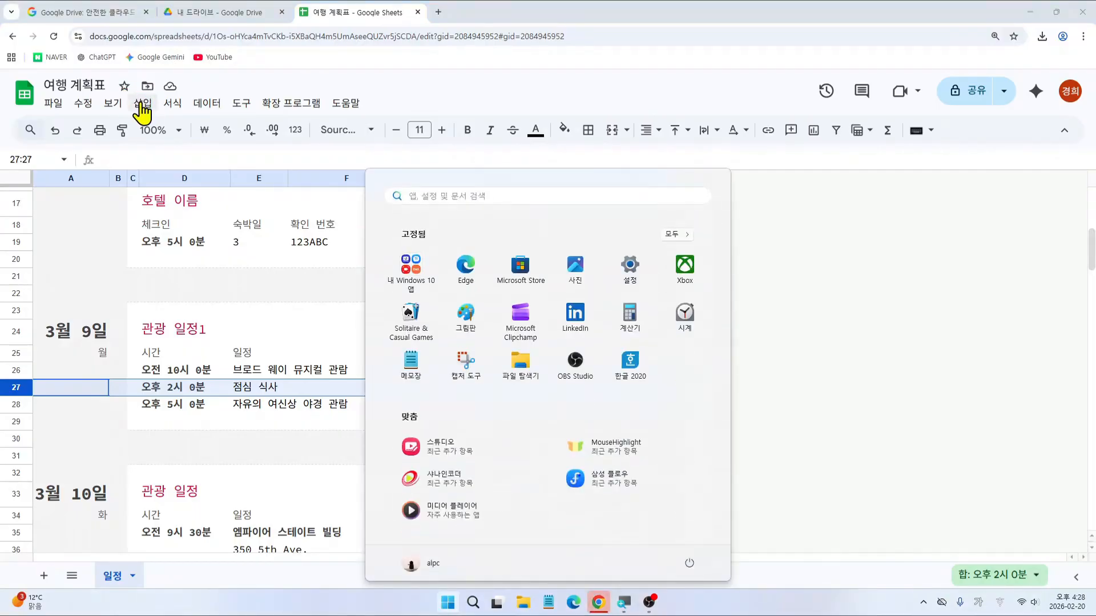
key(Escape)
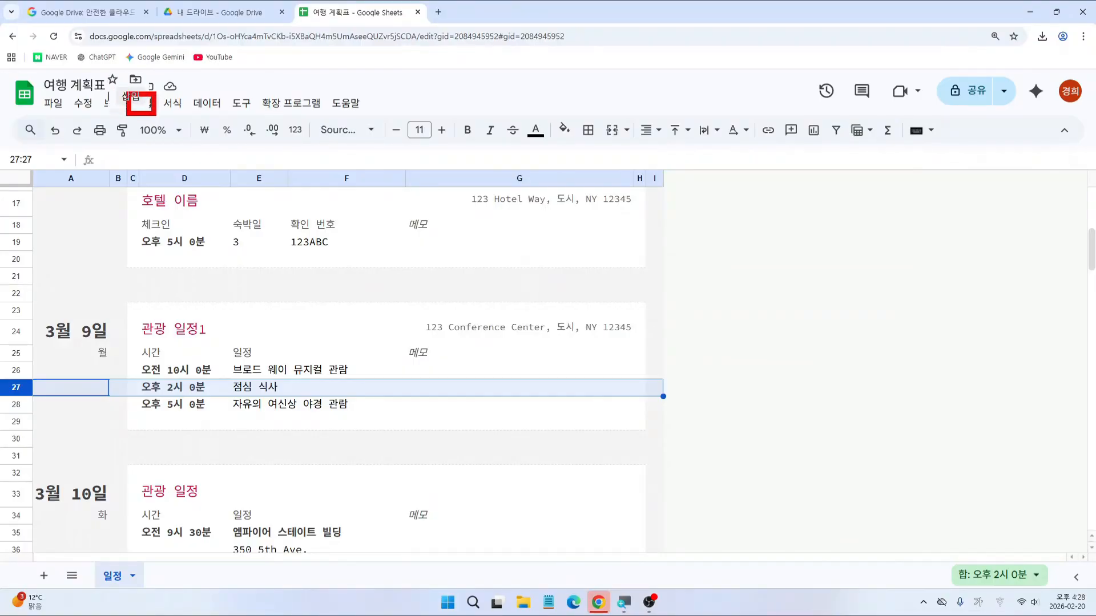
click(143, 104)
mouse_move(171, 151)
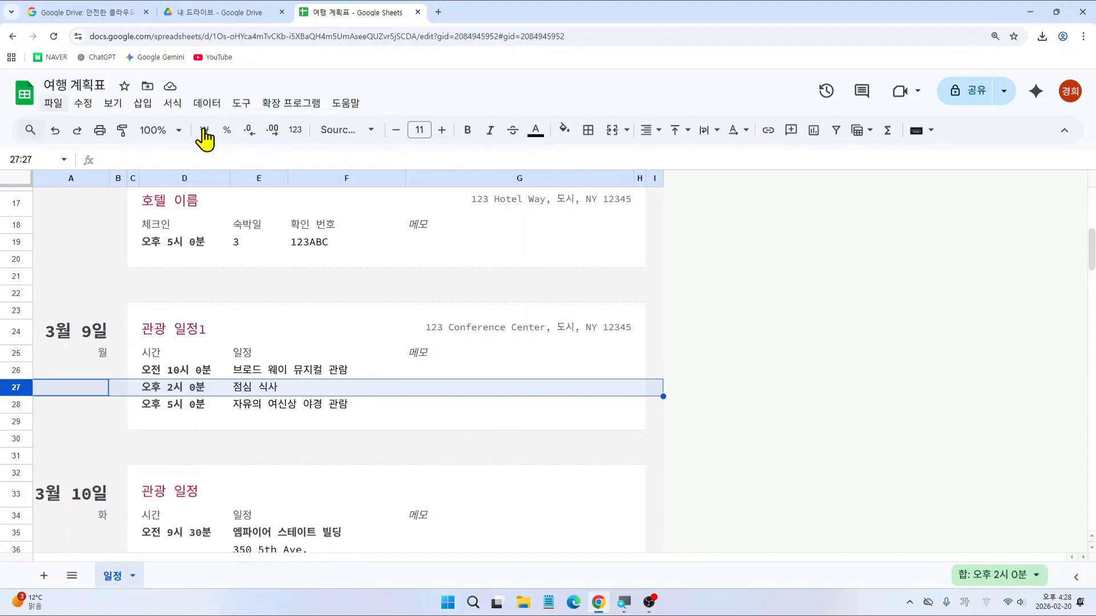
click(142, 104)
mouse_move(306, 163)
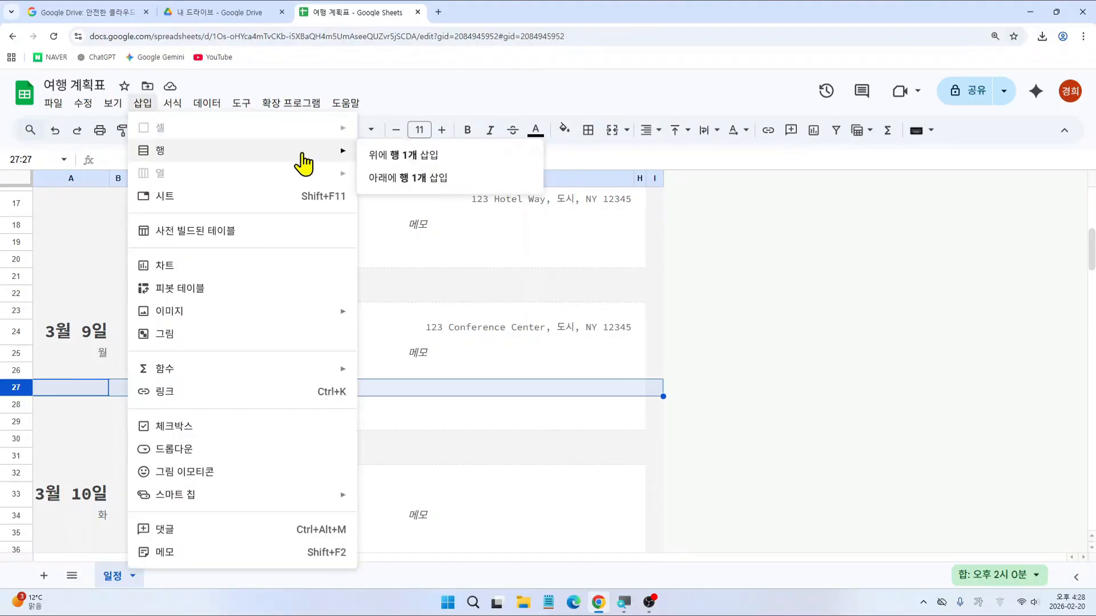
click(394, 153)
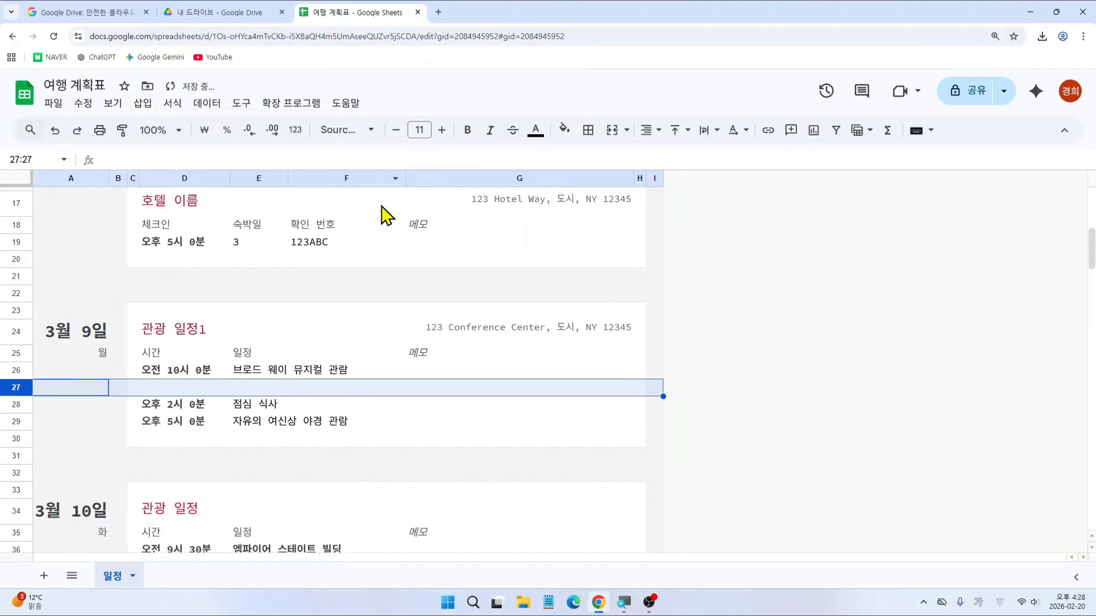
Step: Type 뮤지컬 라이언킹 into E27 of the new row
click(252, 388)
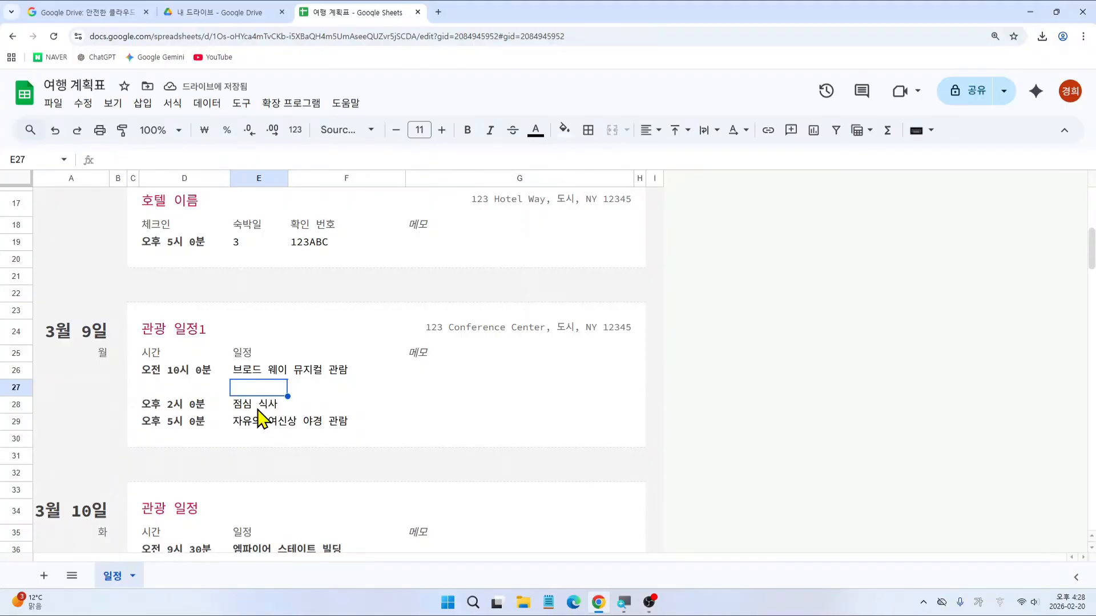
text(뮤지컬 래)
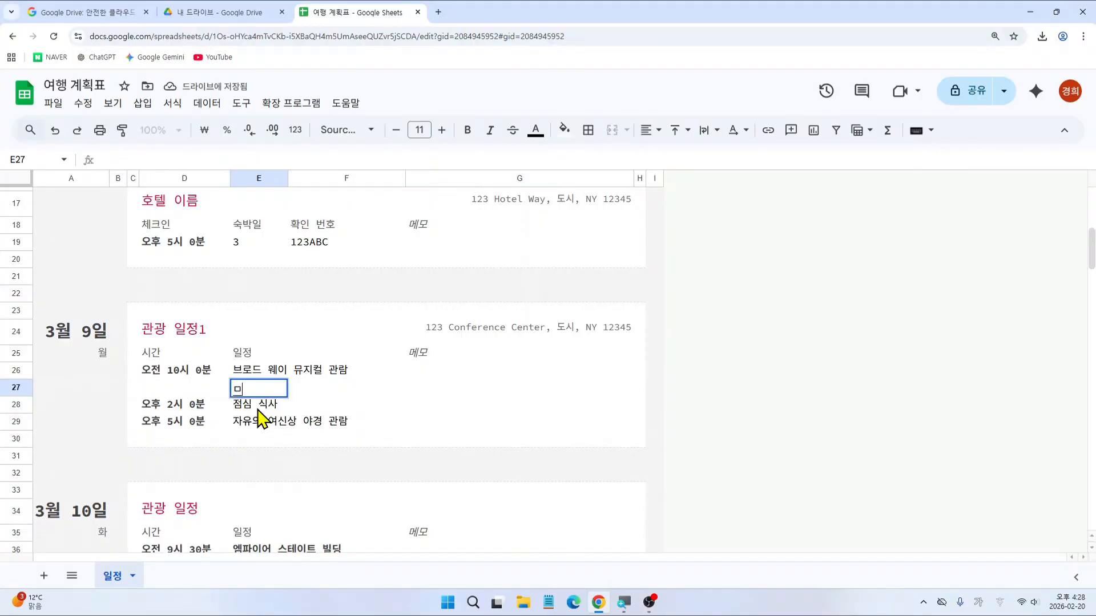
key(BackSpace)
text(라이언킹)
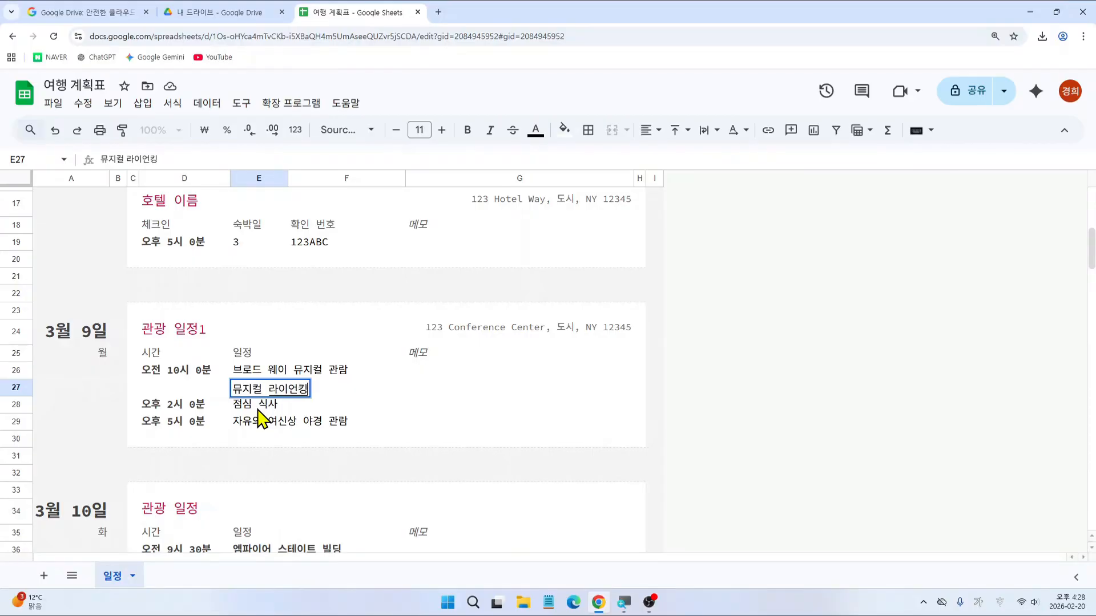
click(258, 408)
click(255, 405)
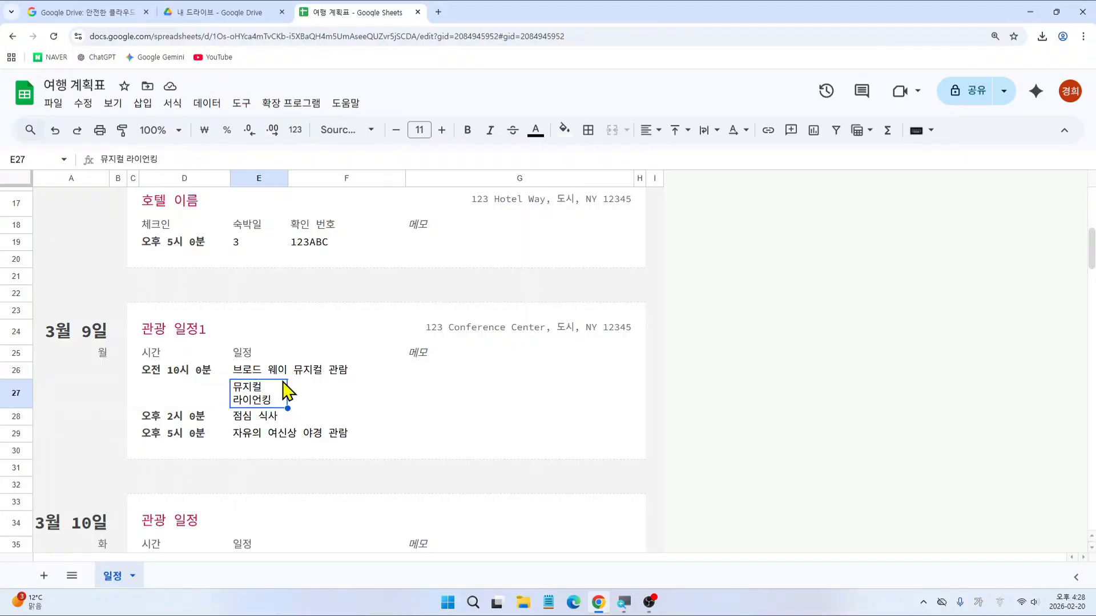
click(269, 371)
Step: Merge E27:F27 so 뮤지컬 라이언킹 fits on one line
key(ctrl+2)
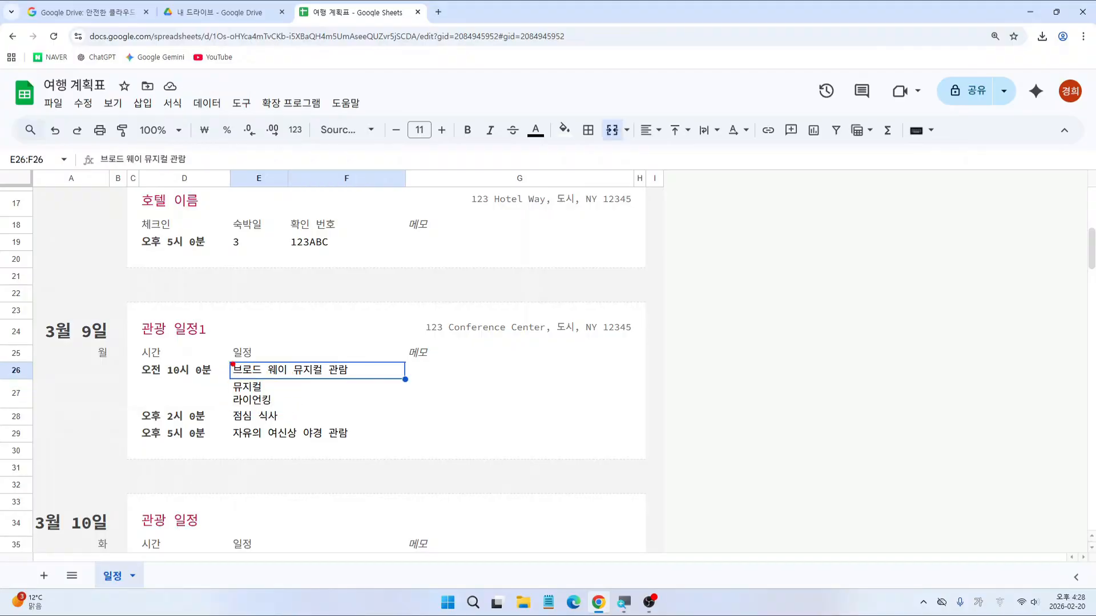
mouse_move(288, 163)
mouse_down()
mouse_move(291, 380)
mouse_move(271, 376)
mouse_move(359, 377)
mouse_up()
key(Escape)
drag(246, 392, 343, 394)
drag(230, 374, 404, 408)
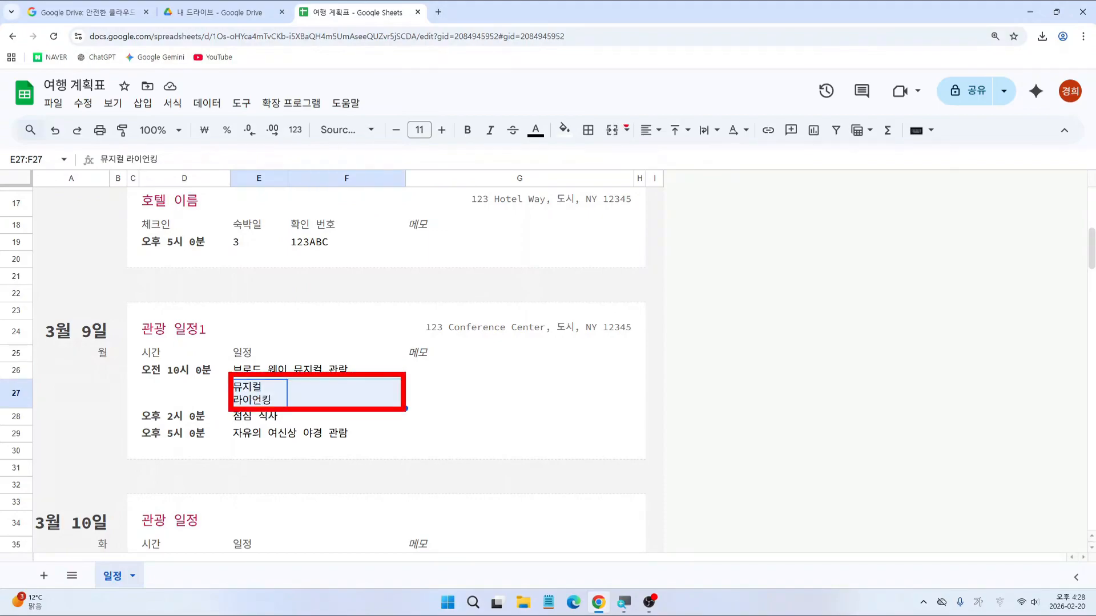
drag(600, 114, 623, 146)
click(612, 131)
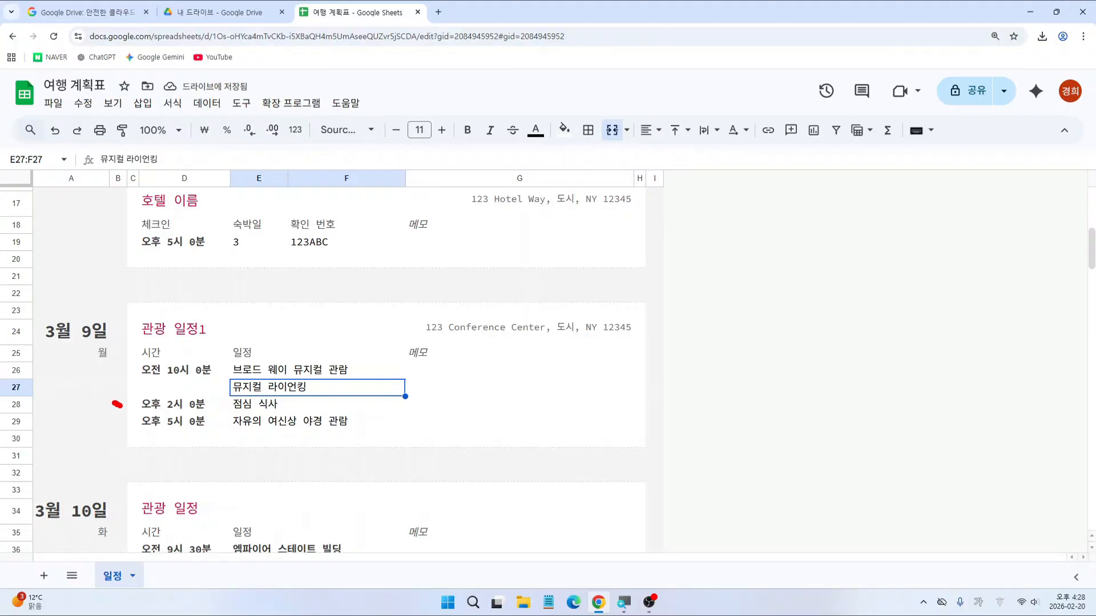
mouse_move(117, 405)
mouse_down()
mouse_move(141, 410)
mouse_move(117, 424)
mouse_up()
click(13, 404)
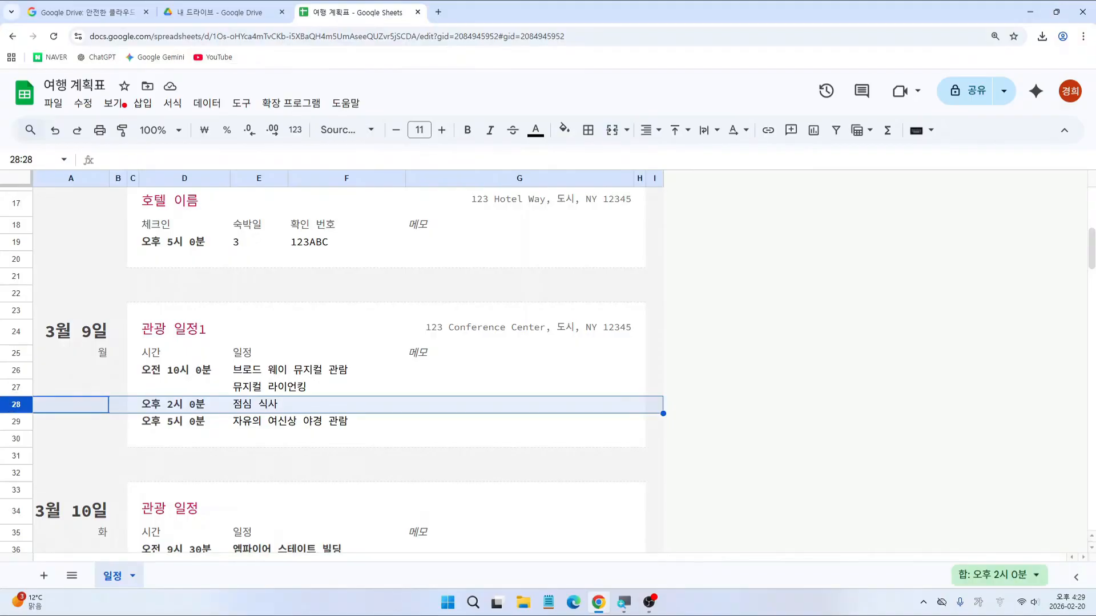
Step: Insert one blank row below the 점심 식사 row 28
drag(123, 86, 160, 117)
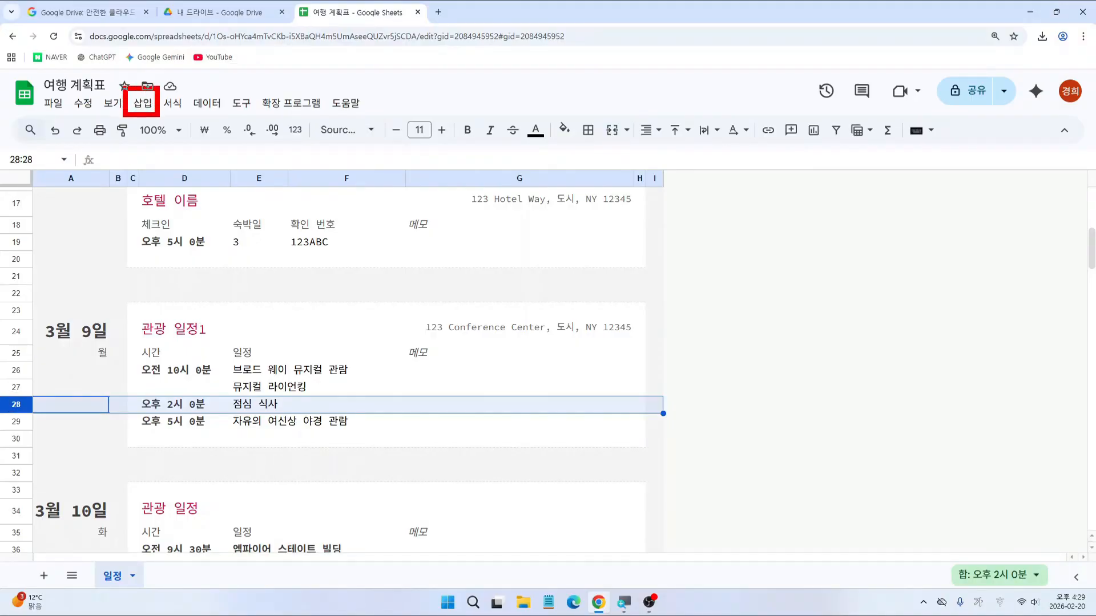
click(143, 103)
mouse_move(176, 154)
key(ctrl+2)
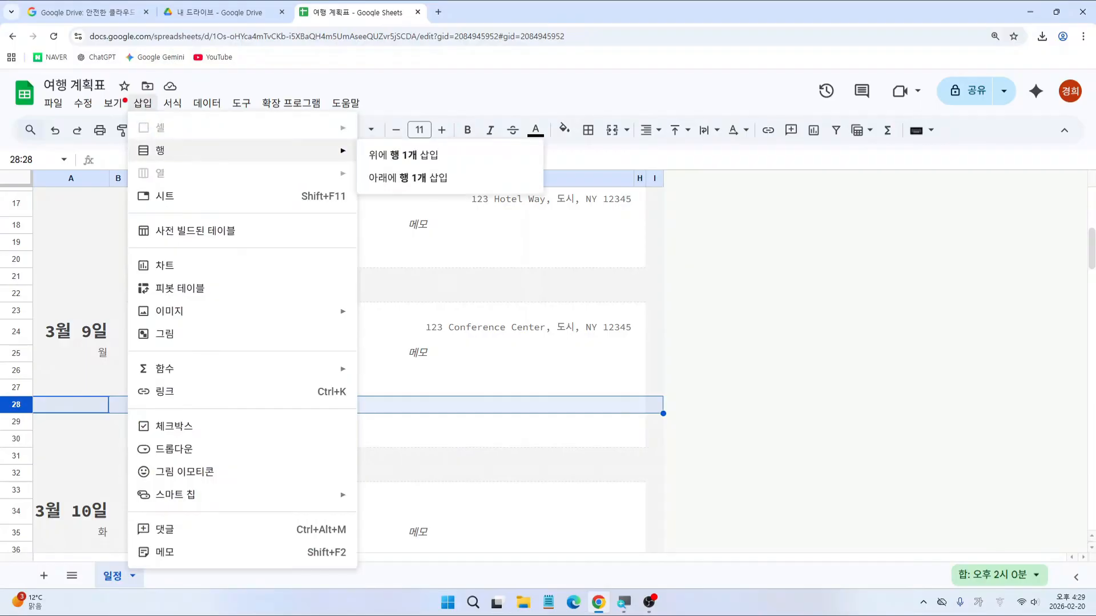
mouse_move(122, 93)
mouse_down()
mouse_move(158, 121)
mouse_move(174, 154)
mouse_up()
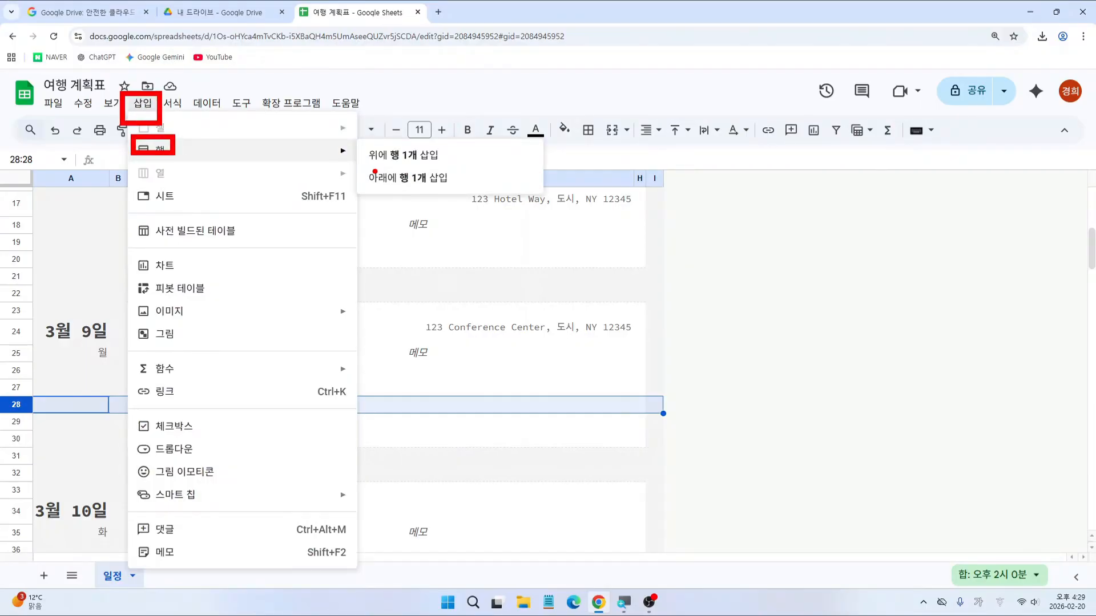
drag(361, 166, 465, 191)
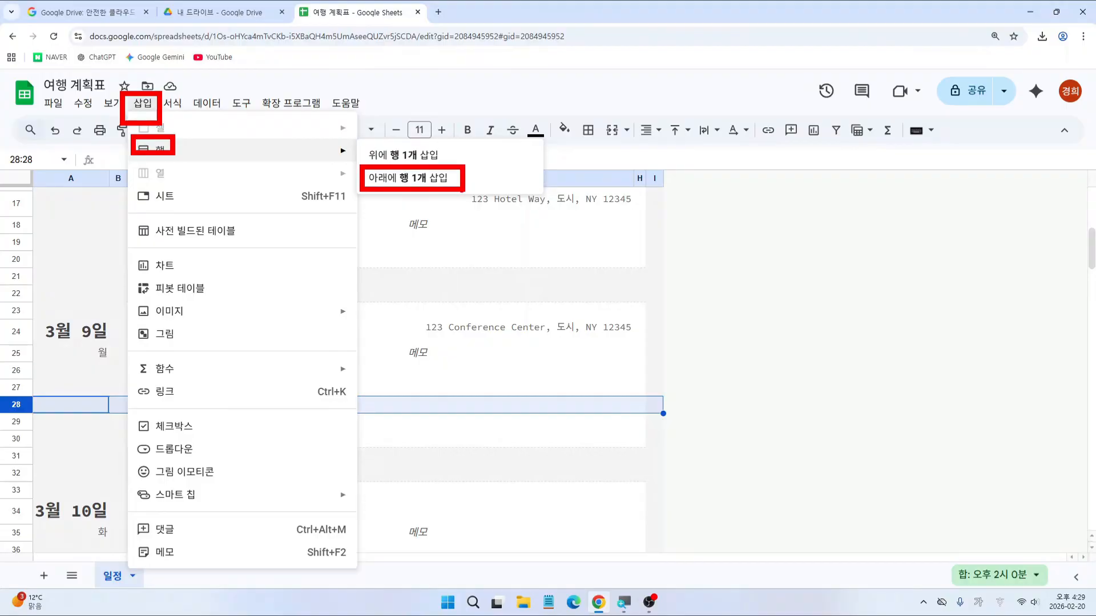
key(Escape)
click(142, 103)
mouse_move(164, 158)
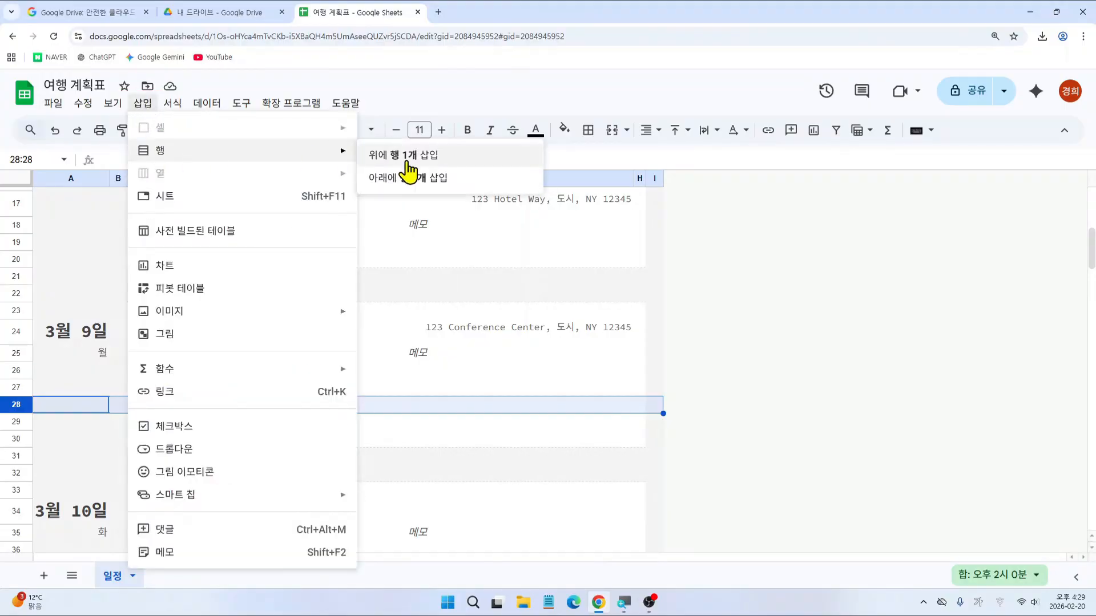
click(437, 177)
Step: Merge E29:F29 in the new row and enter 오리엔탈 호텔 한식당
drag(238, 425, 327, 420)
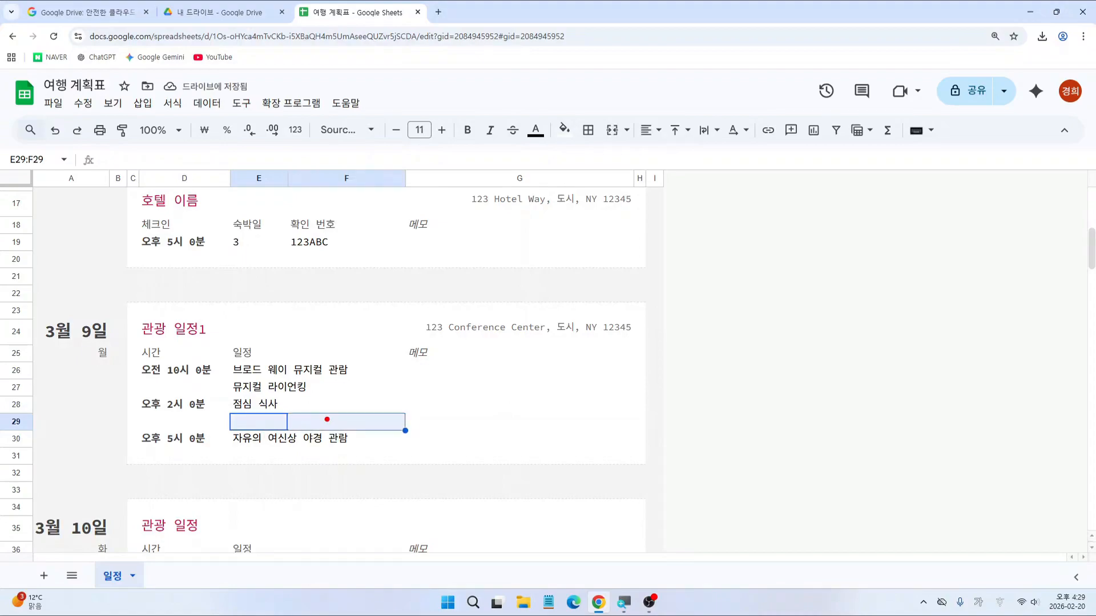
drag(228, 407, 402, 432)
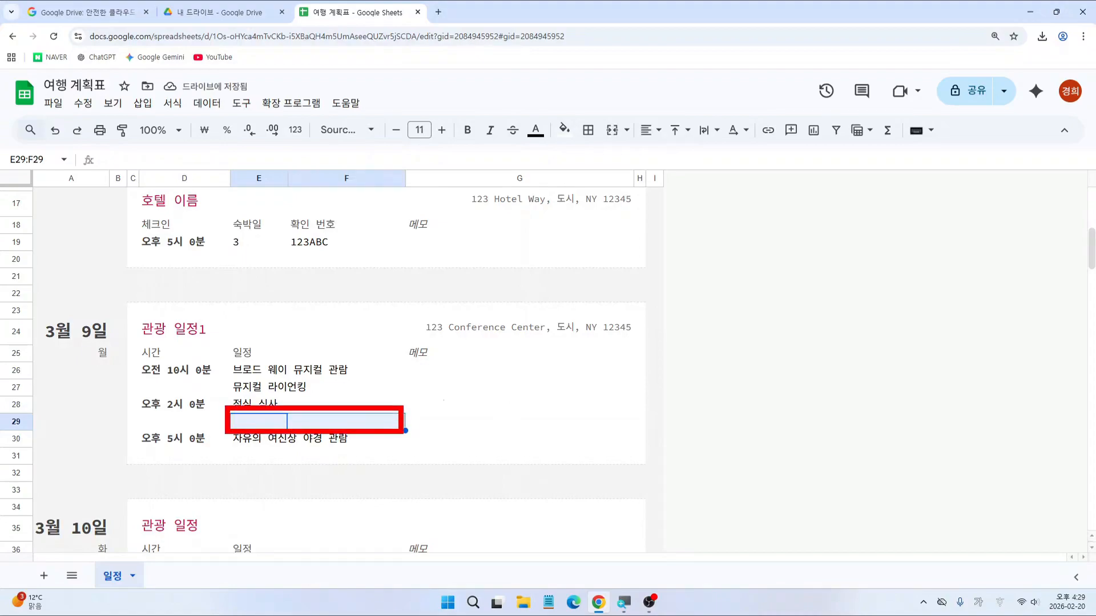
drag(603, 120, 624, 139)
key(Escape)
click(608, 135)
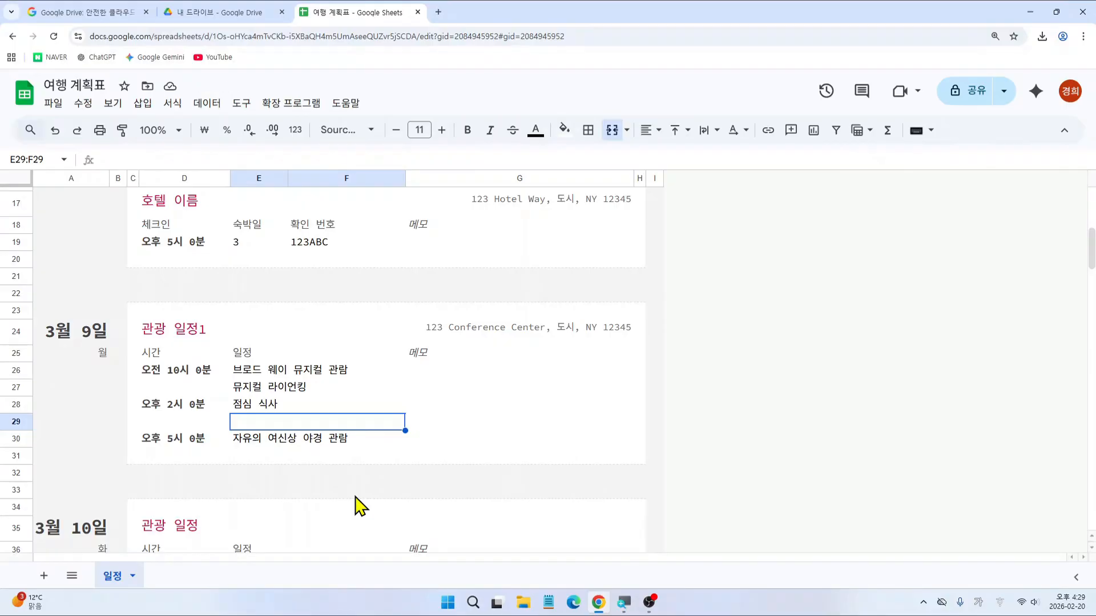
text(오리엔탈 호테)
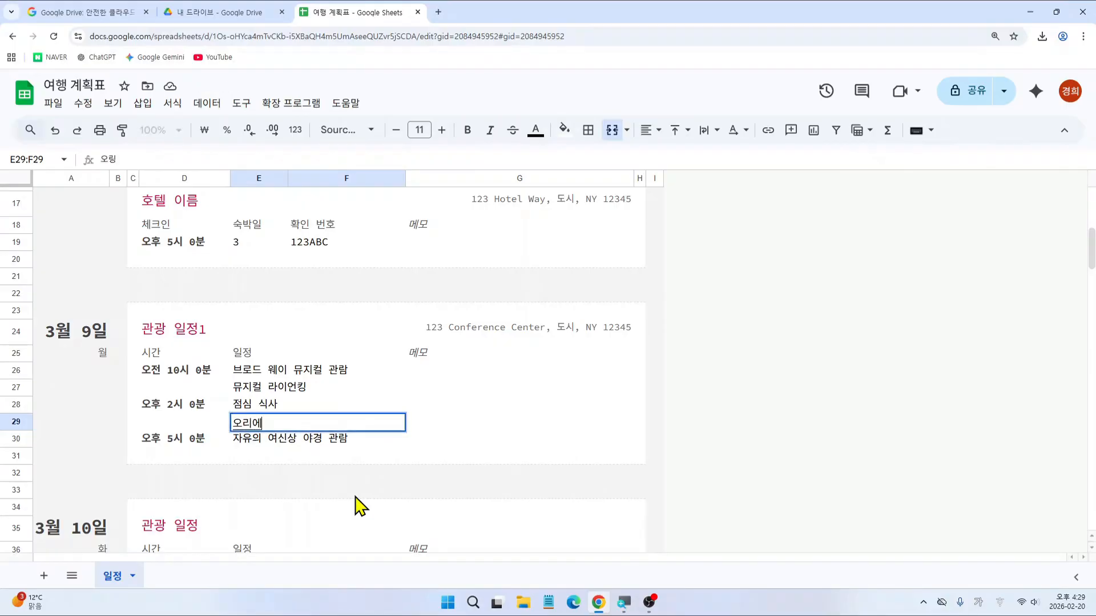
text( ㄹ정시)
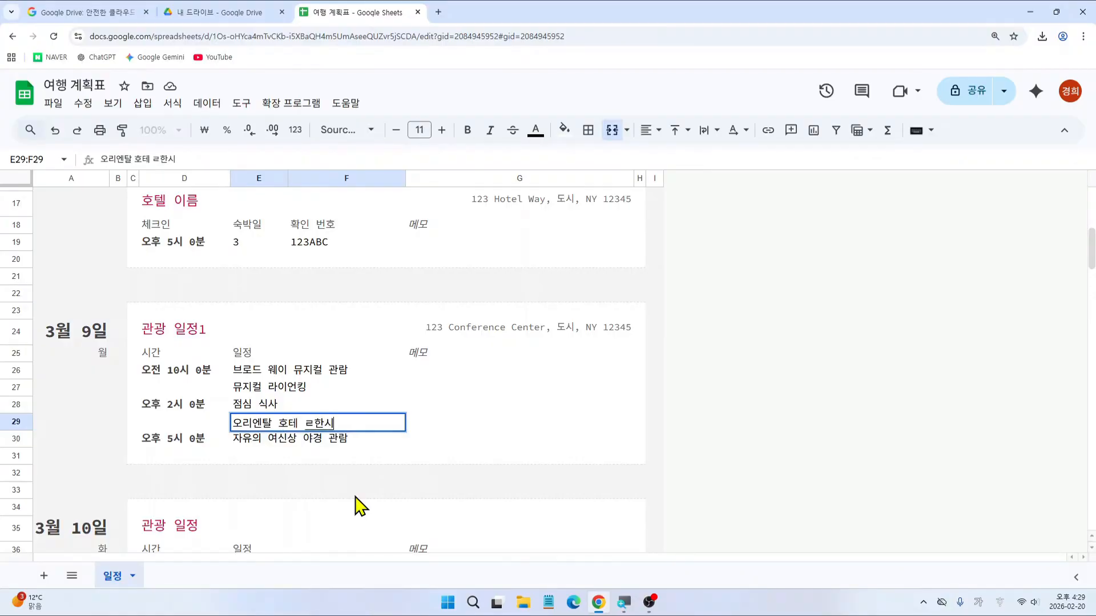
key(BackSpace)
key(BackSpace)
key(BackSpace)
key(BackSpace)
key(BackSpace)
key(BackSpace)
text(텔 정)
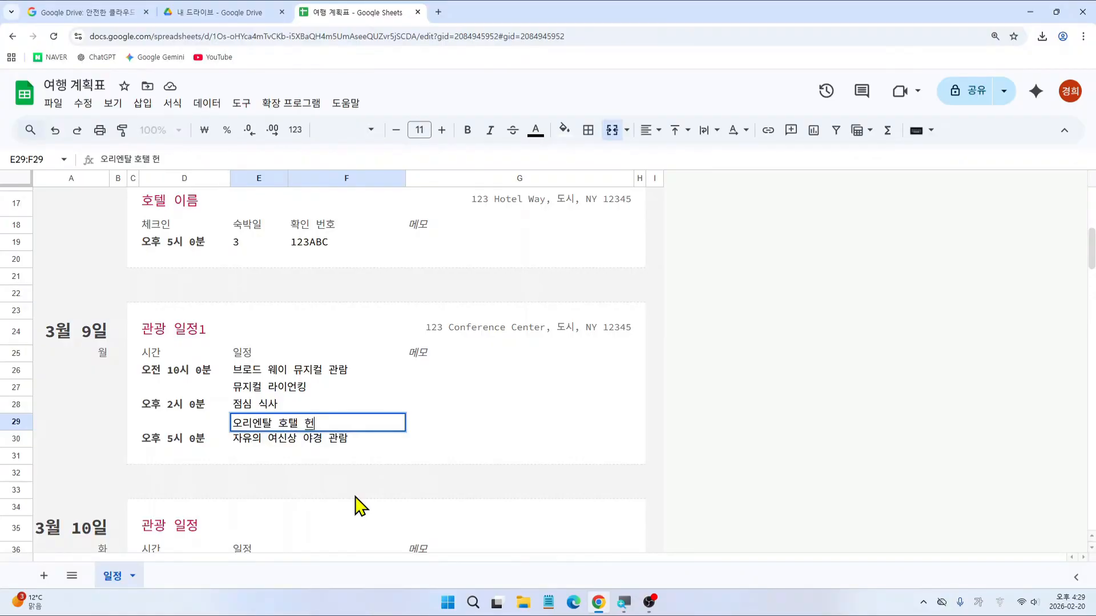
key(BackSpace)
key(BackSpace)
key(BackSpace)
key(BackSpace)
key(BackSpace)
text(ㅌ)
text(텔 한식당)
key(Return)
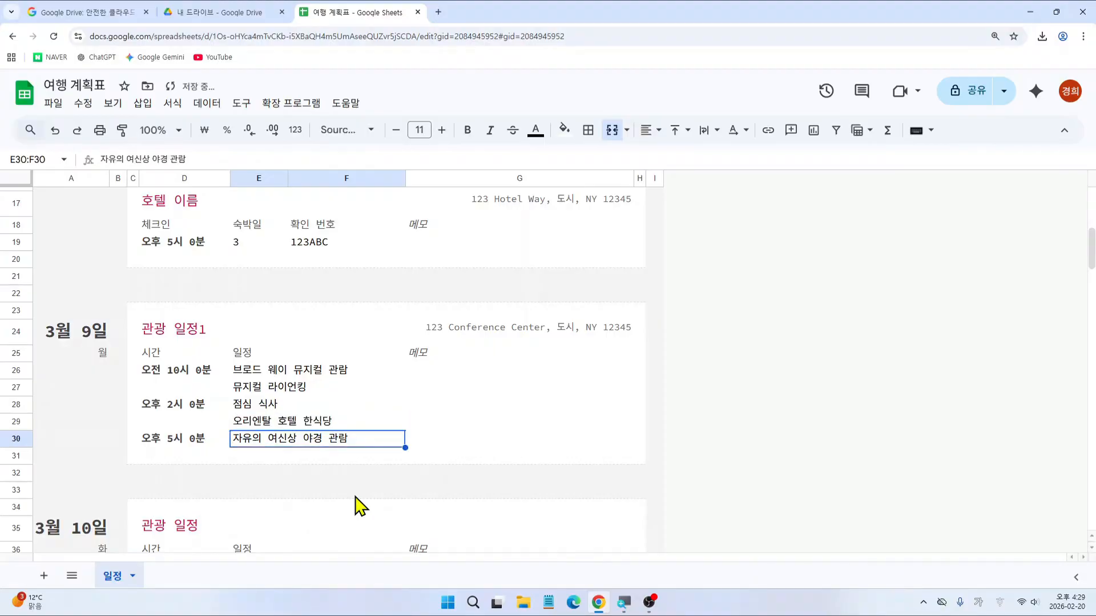
Step: Insert one blank row above row 31, just after the night tour entry
click(249, 461)
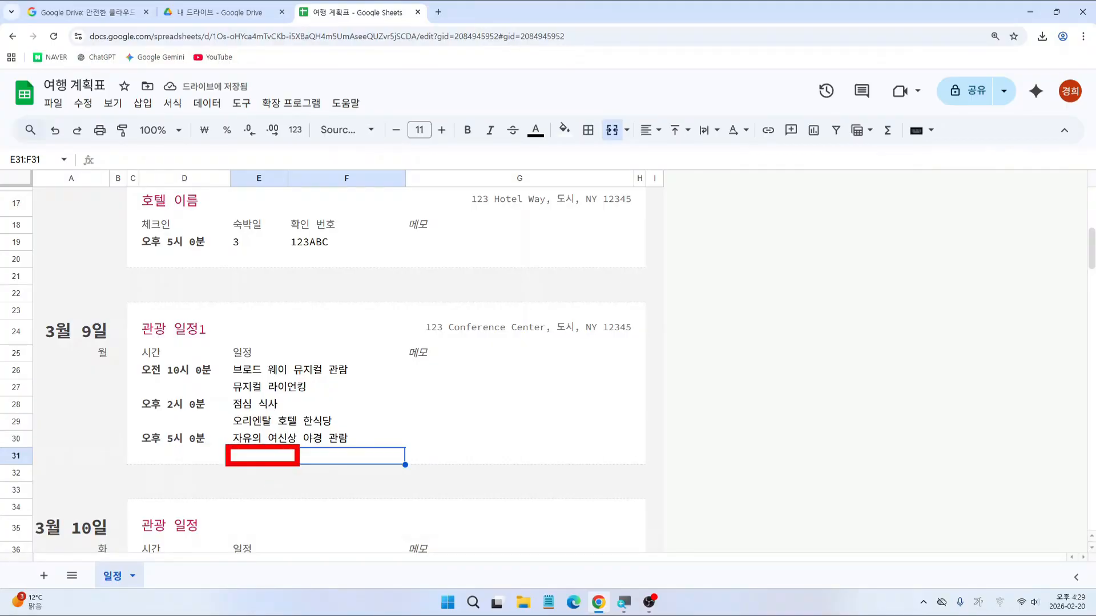
click(17, 456)
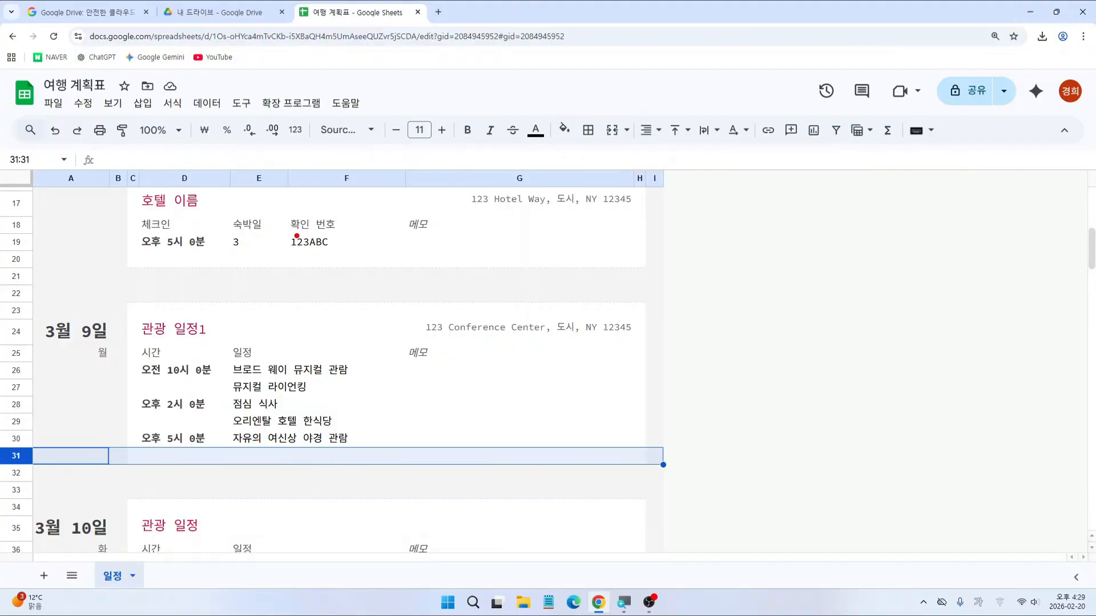
click(144, 103)
mouse_move(165, 153)
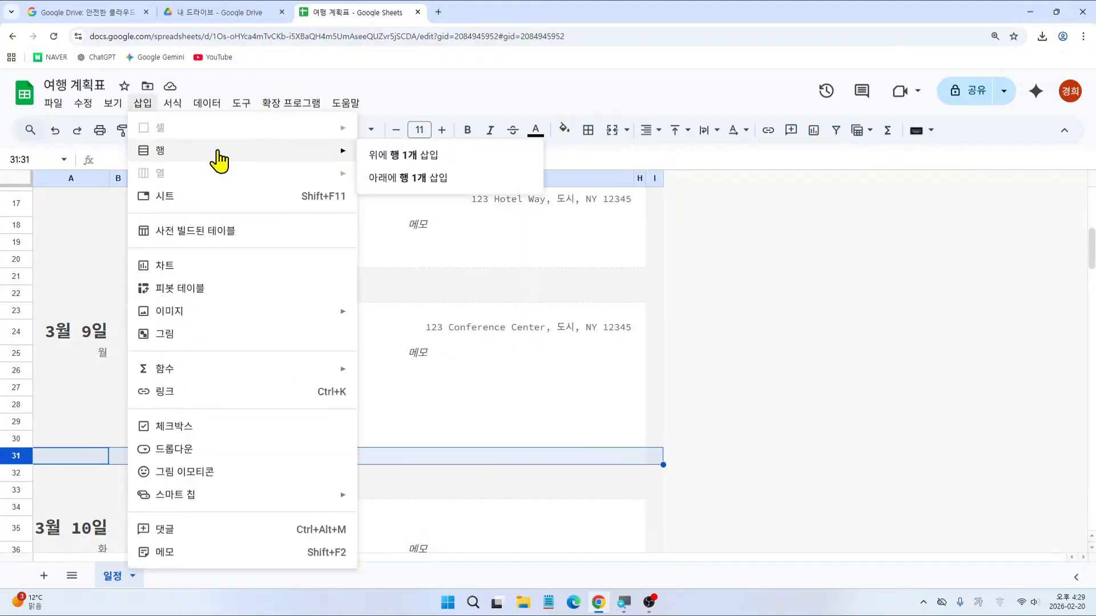
click(398, 163)
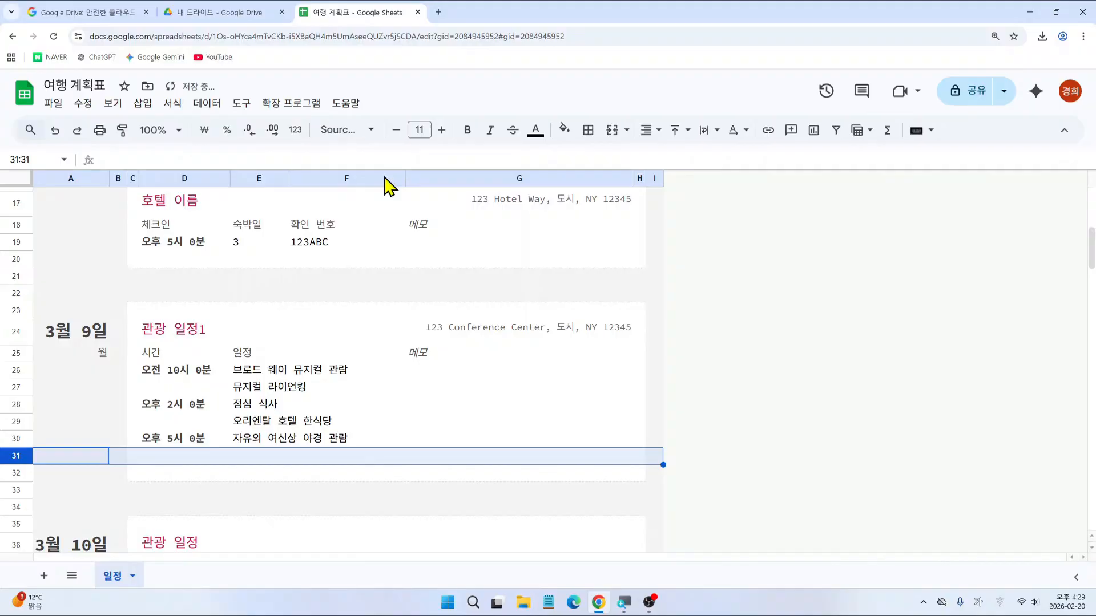
Step: Merge E31:F31 and enter 크루즈 as the new item
click(257, 456)
drag(260, 460, 328, 459)
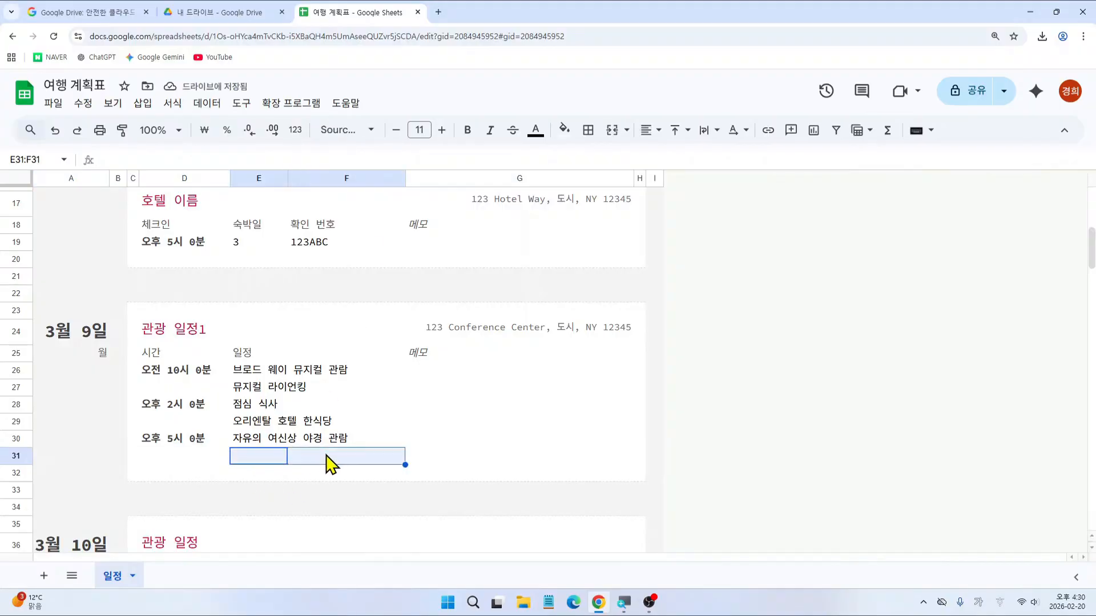
click(612, 130)
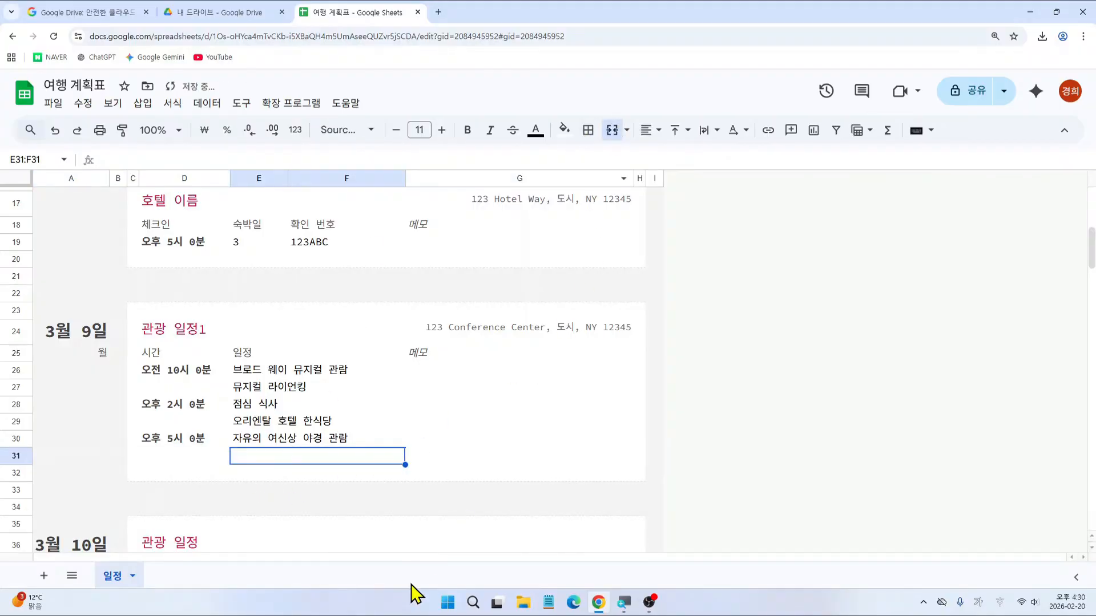
text(크루즈)
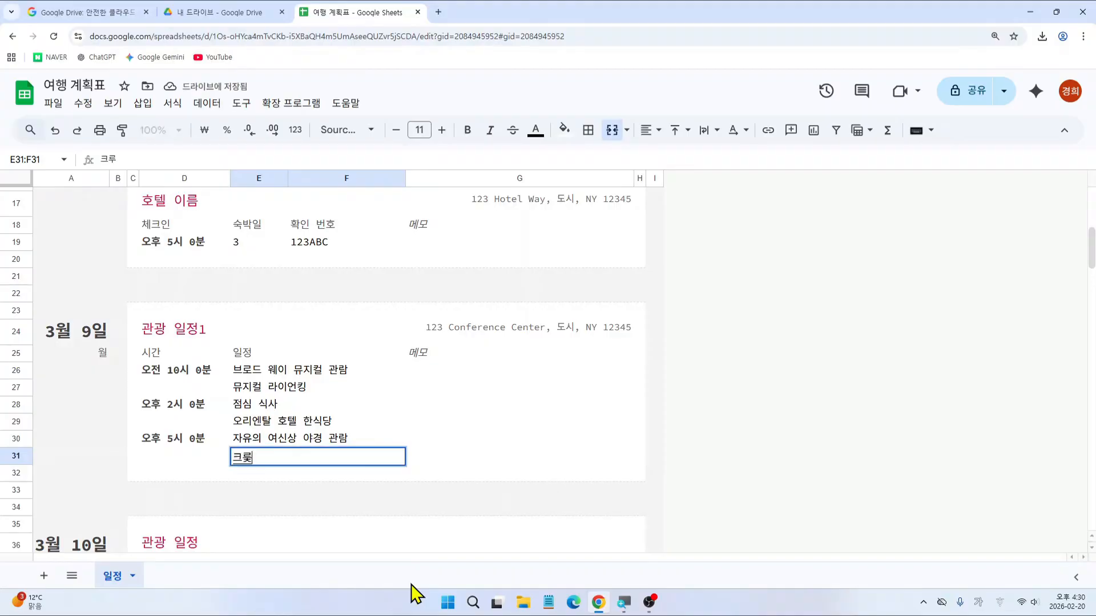
key(Return)
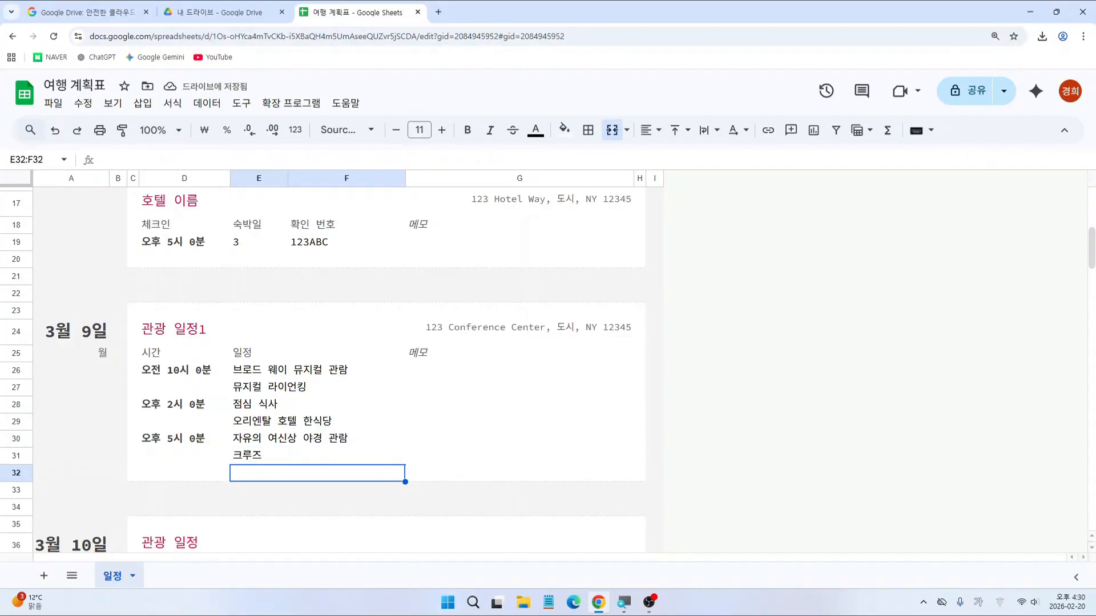
scroll(587, 510, up, 6)
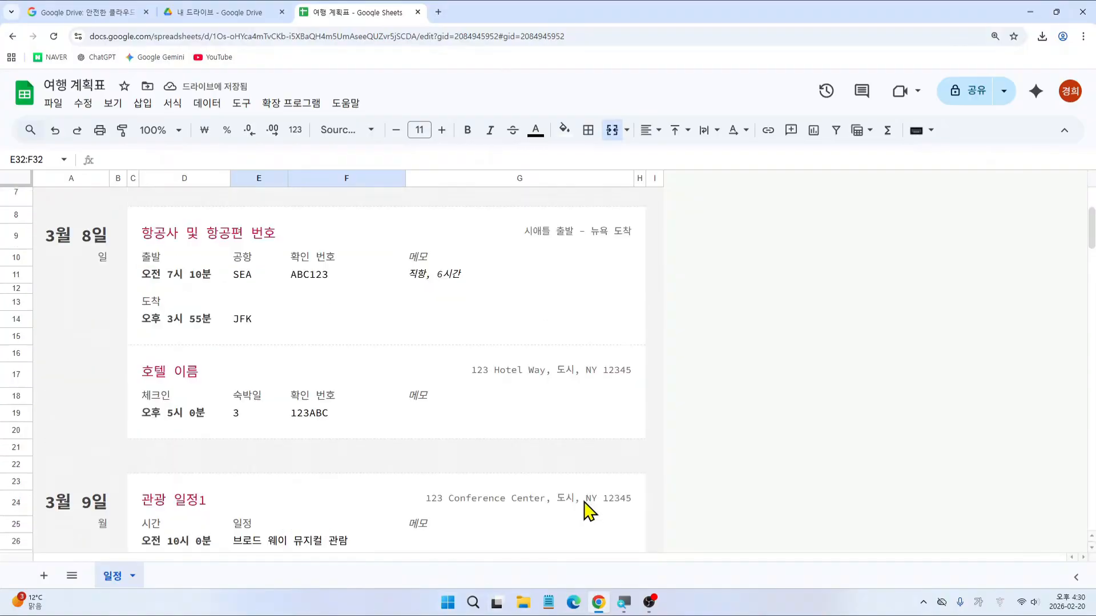
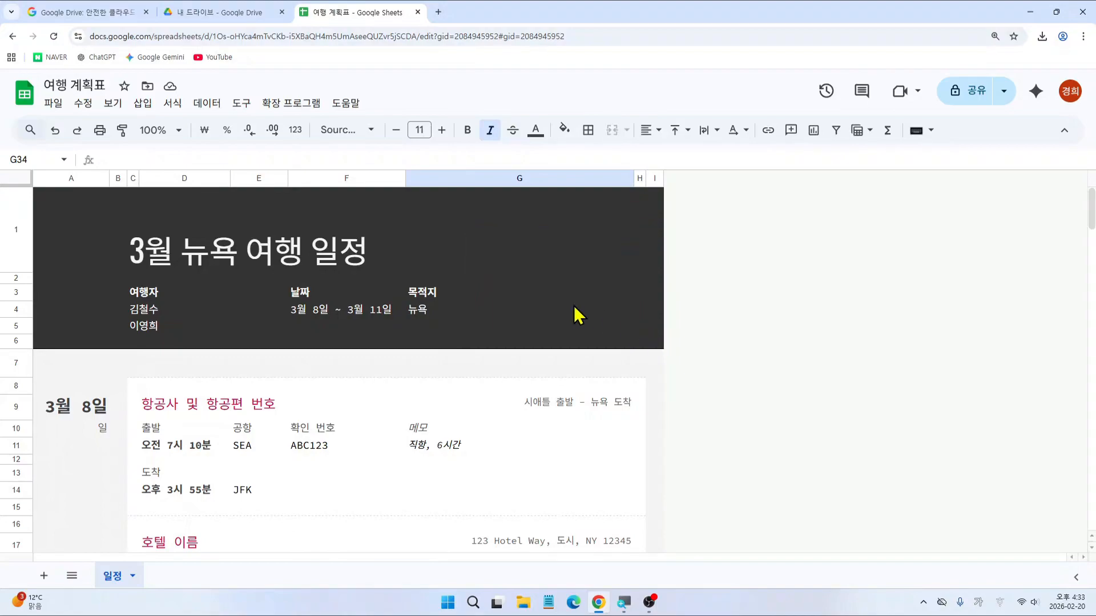
Step: Select the 목적지 cell G3 and start inserting an image over the cells
click(481, 267)
click(526, 297)
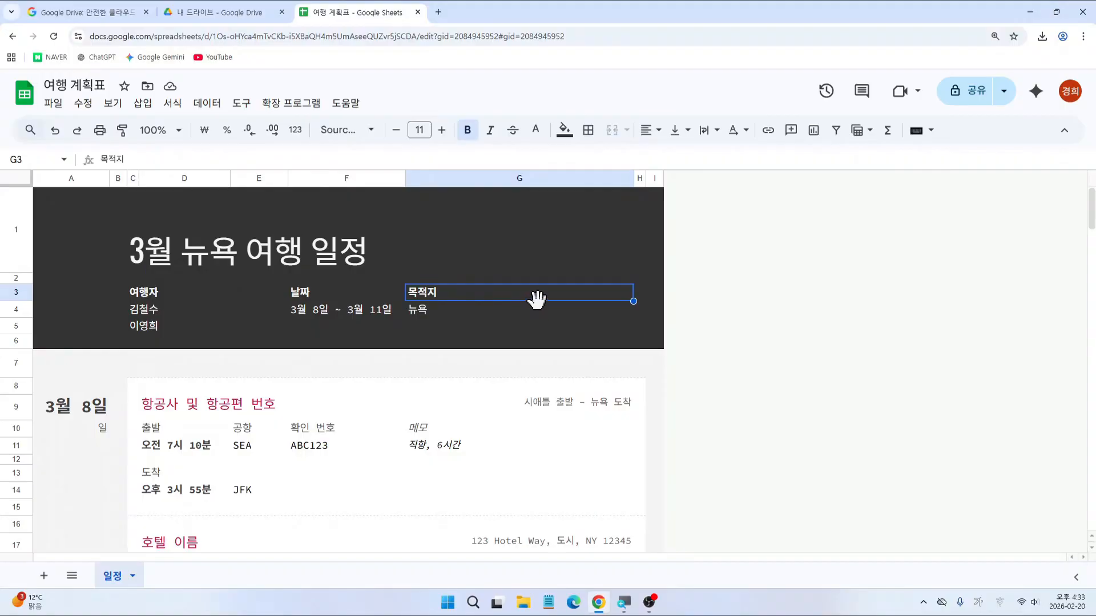
click(144, 104)
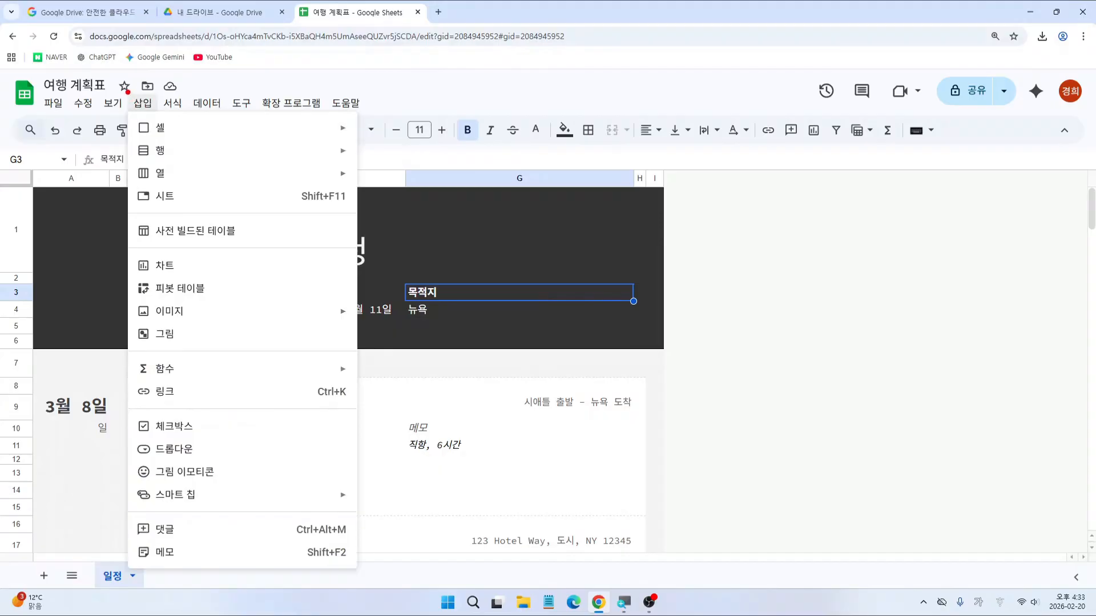
drag(131, 299, 346, 323)
mouse_move(244, 317)
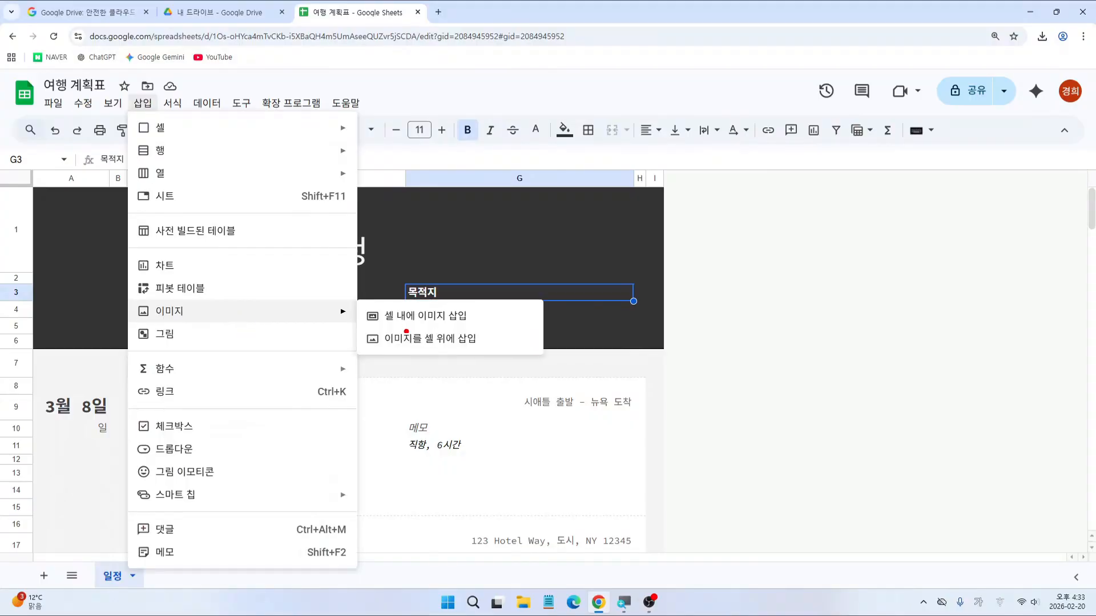
drag(363, 327, 484, 358)
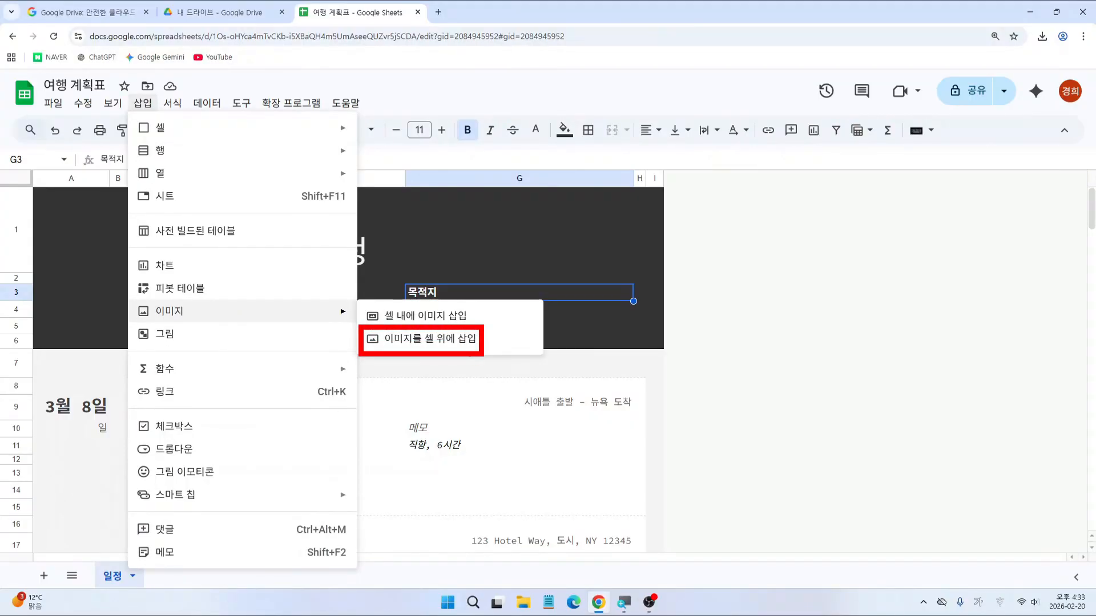
key(Escape)
click(148, 107)
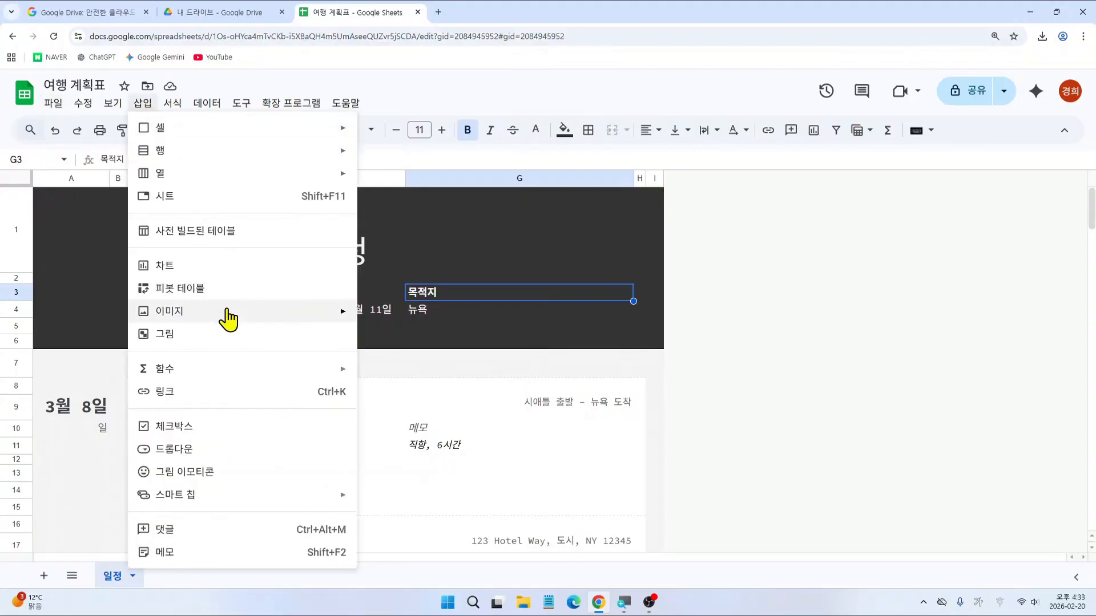
mouse_move(331, 324)
click(414, 341)
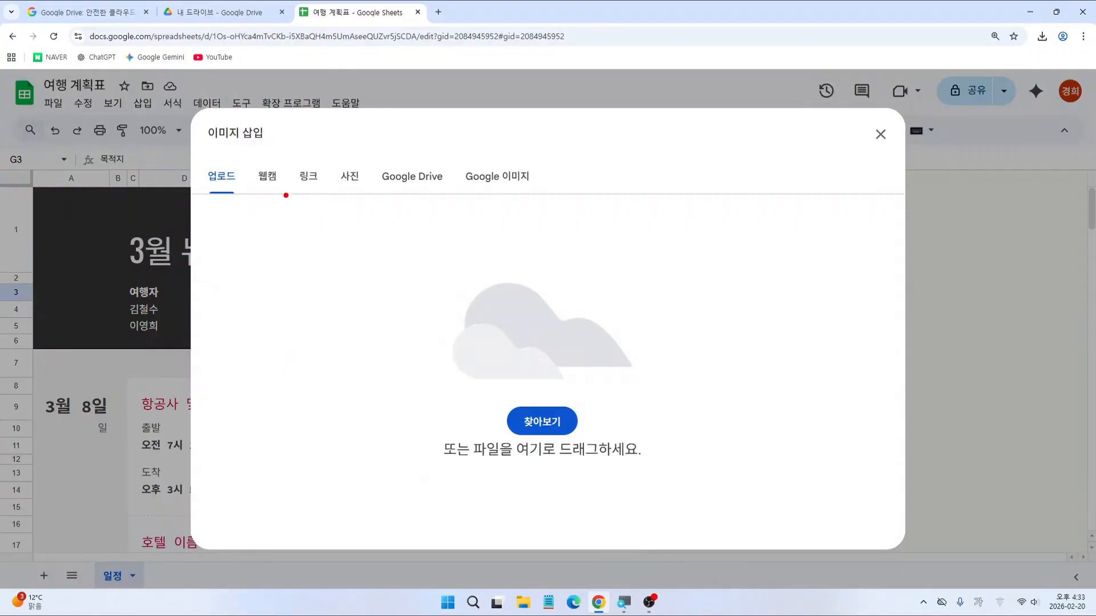
Step: Switch the Insert image dialog to its Google Images search
drag(201, 197, 240, 198)
drag(253, 197, 534, 194)
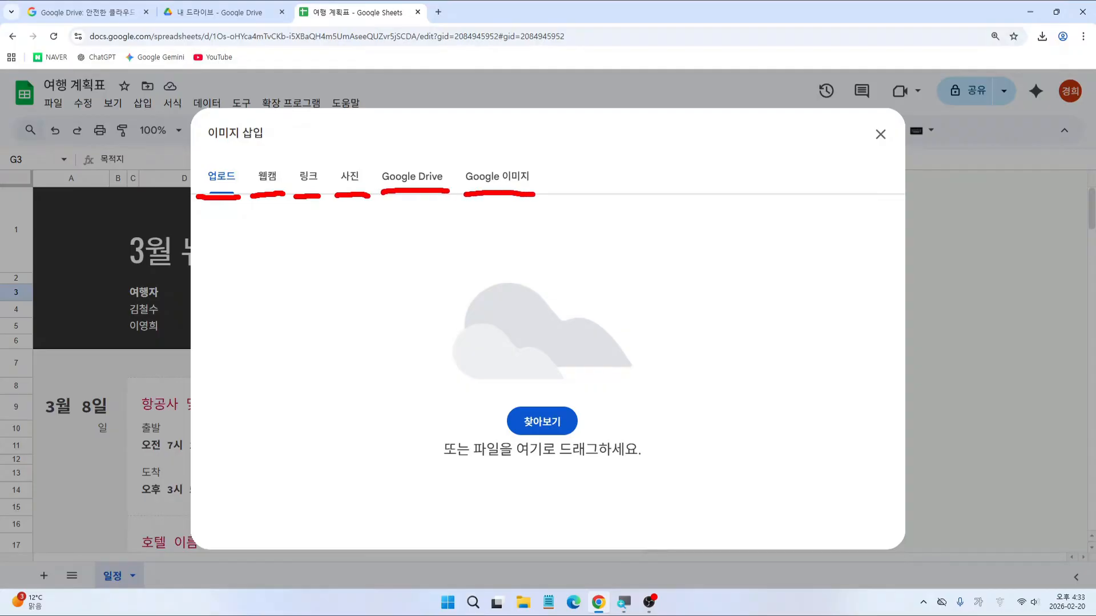
key(Escape)
key(ctrl+2)
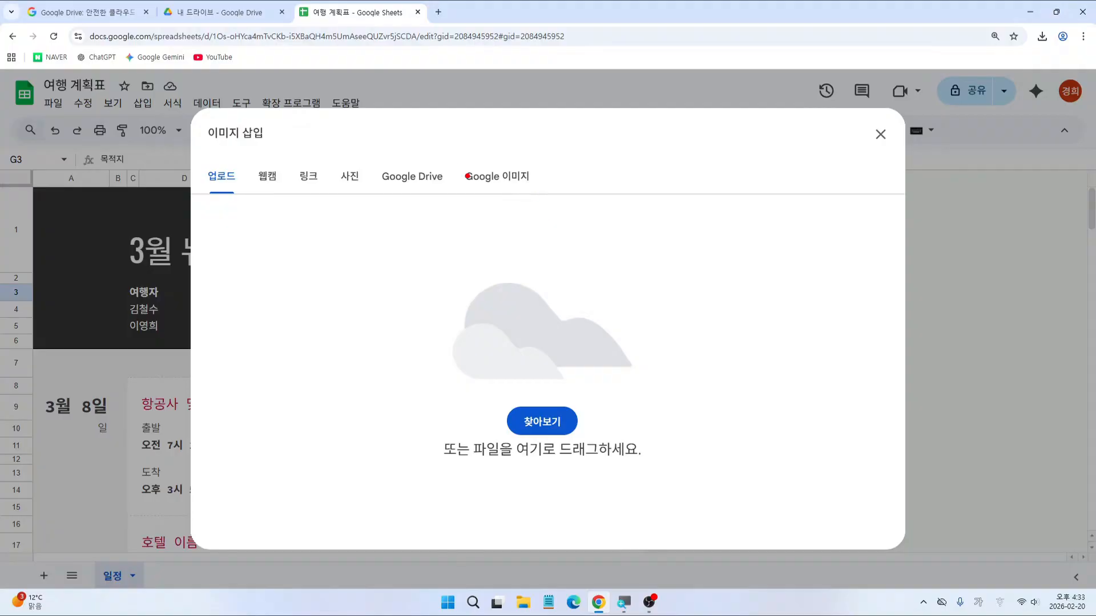
drag(449, 163, 549, 194)
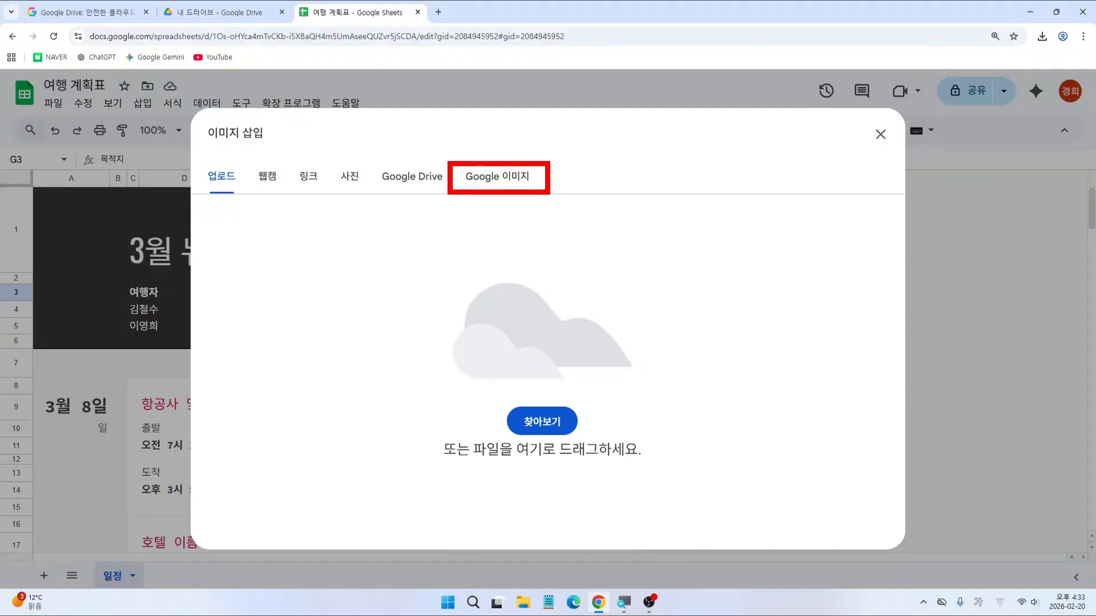
key(Escape)
click(510, 185)
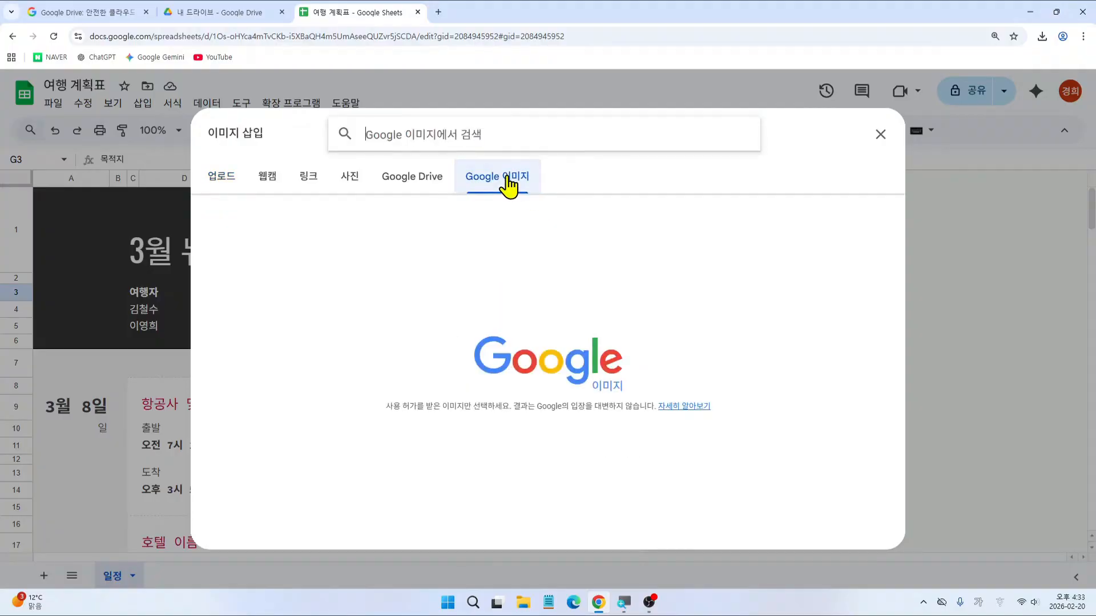
Step: Search Google Images for 뉴욕
key(ctrl+2)
drag(320, 115, 540, 154)
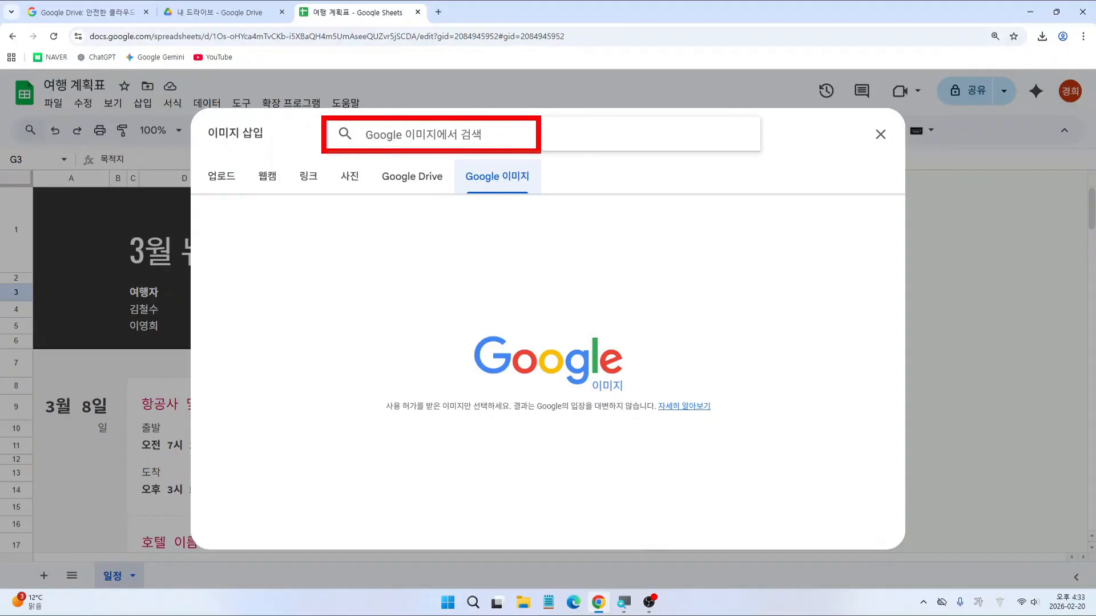
key(Escape)
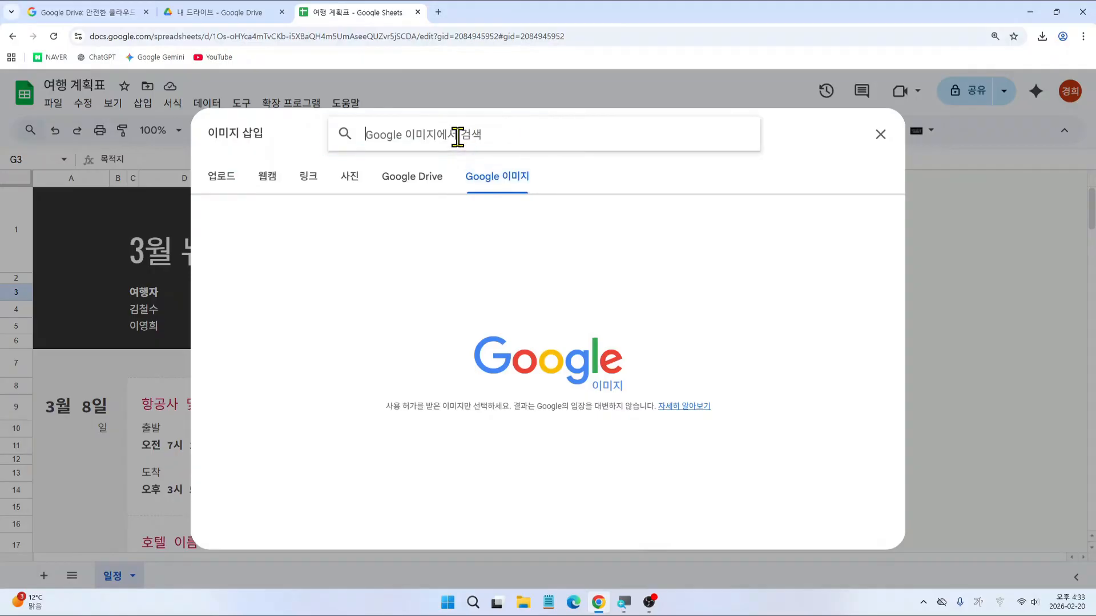
text(뉴욕)
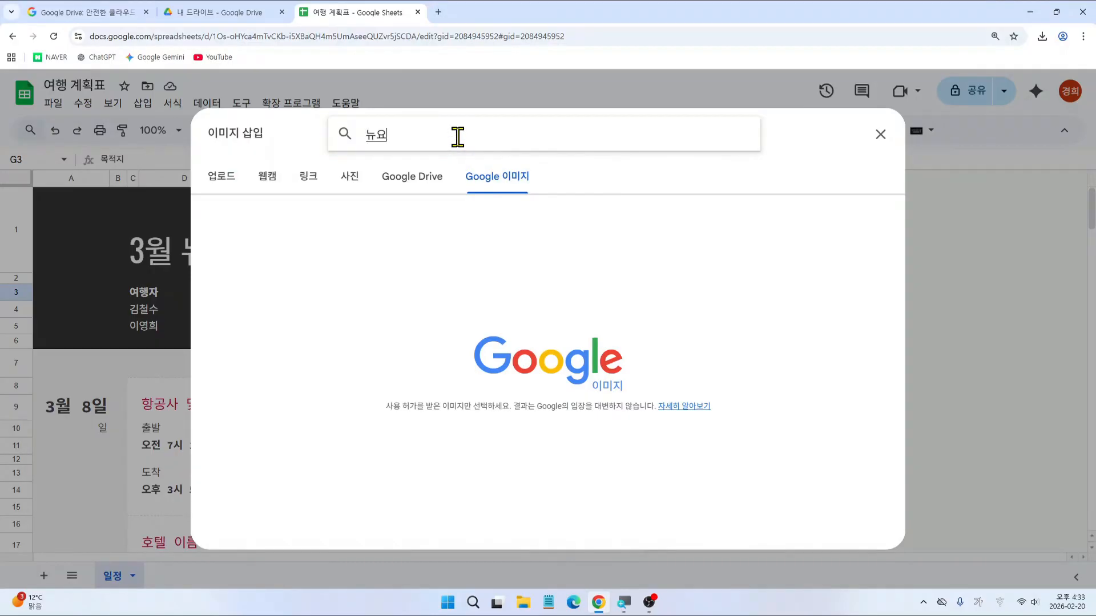
key(Return)
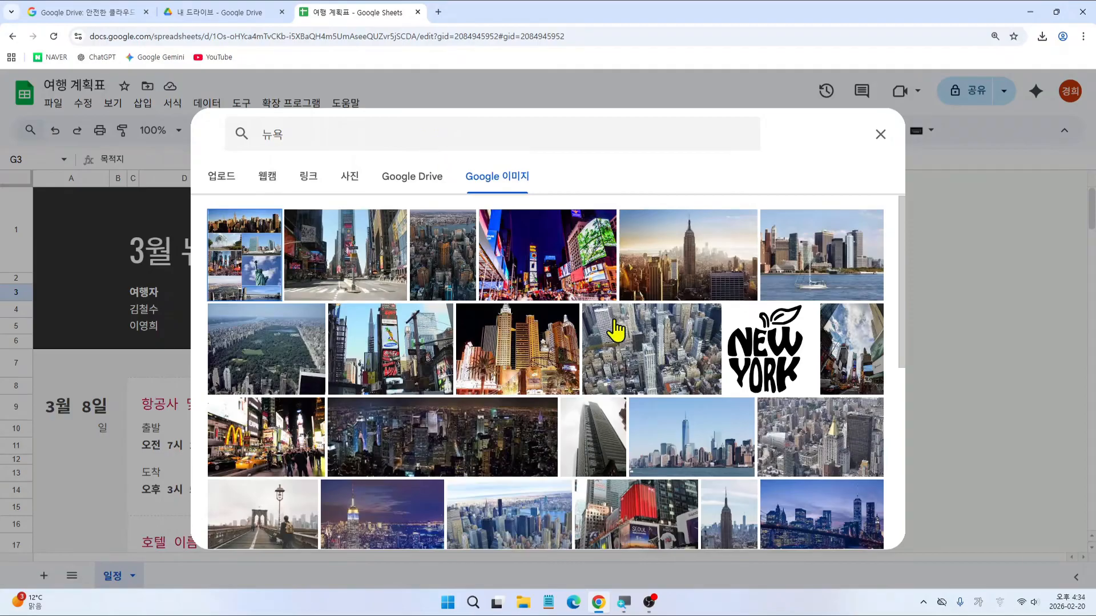
Step: Pick the Empire State Building skyline photo from the 뉴욕 results and insert it
scroll(634, 340, down, 3)
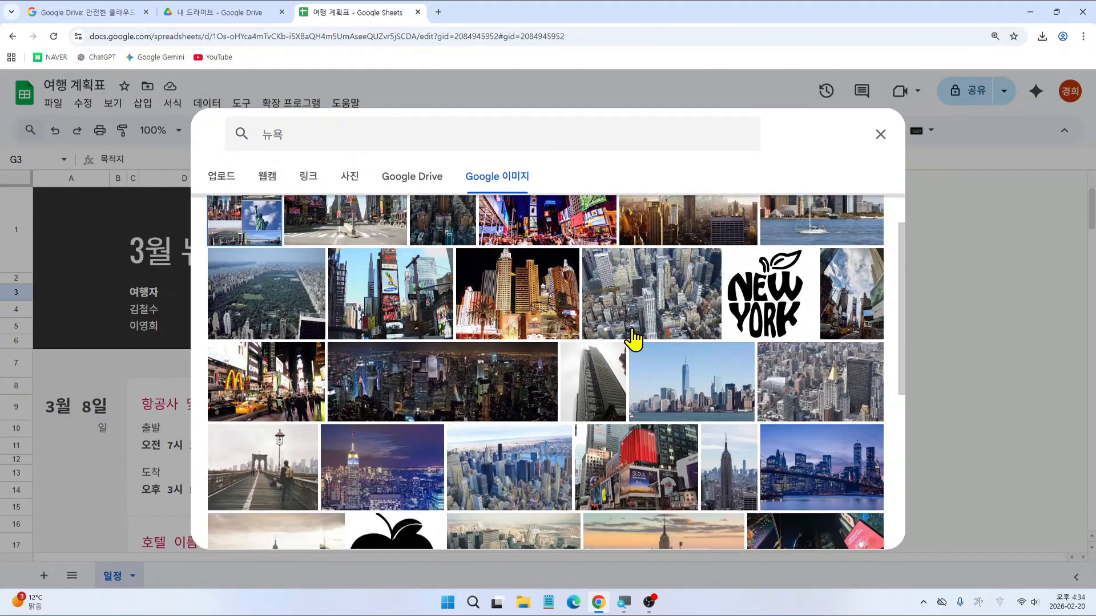
scroll(633, 339, up, 3)
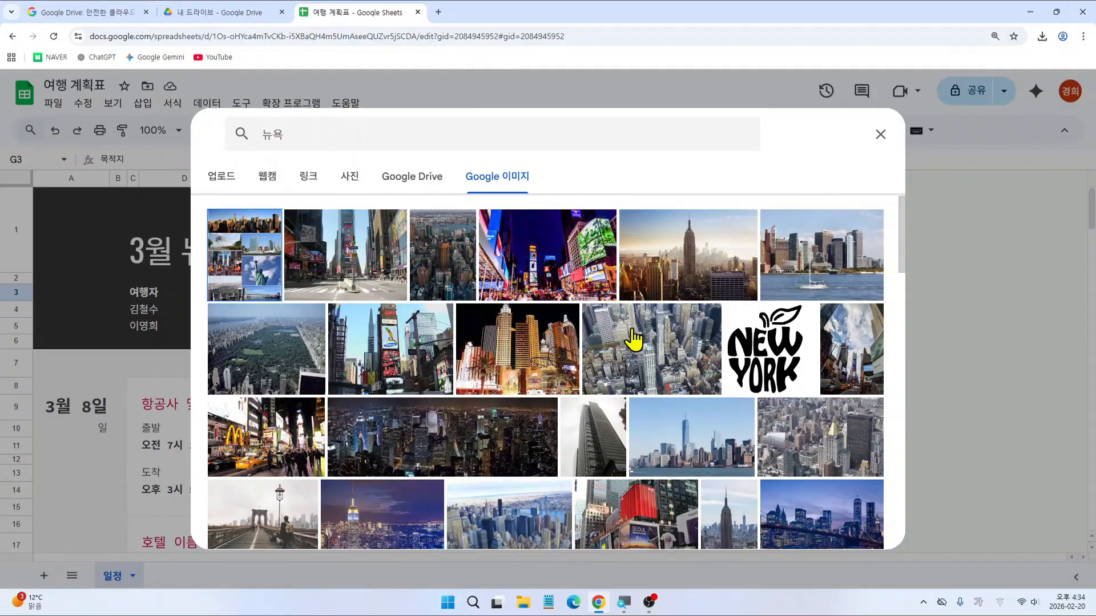
click(632, 329)
key(Escape)
click(684, 254)
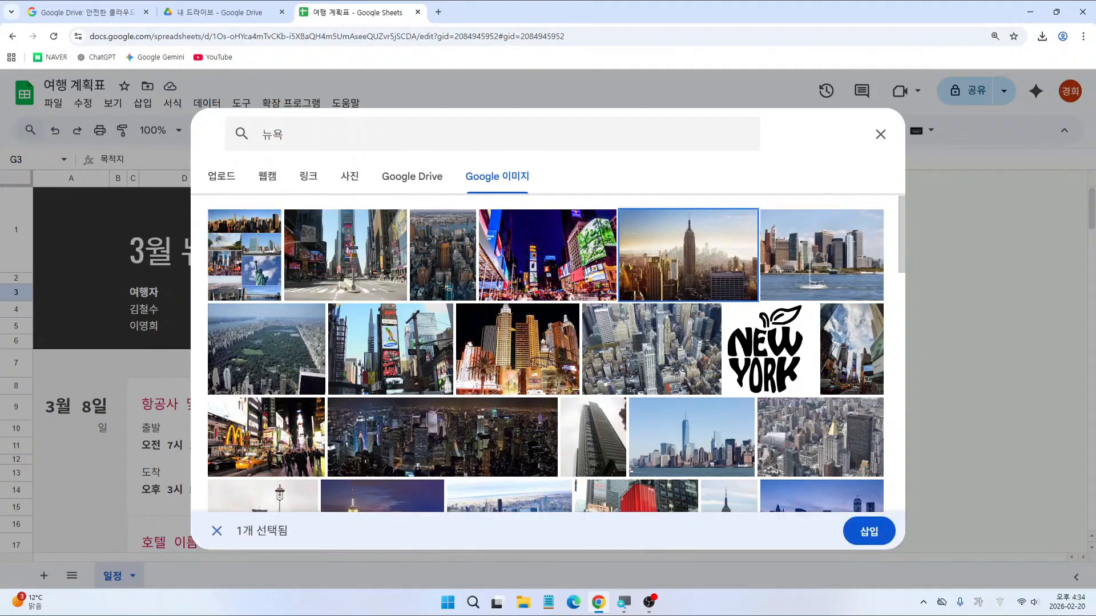
drag(824, 504, 906, 559)
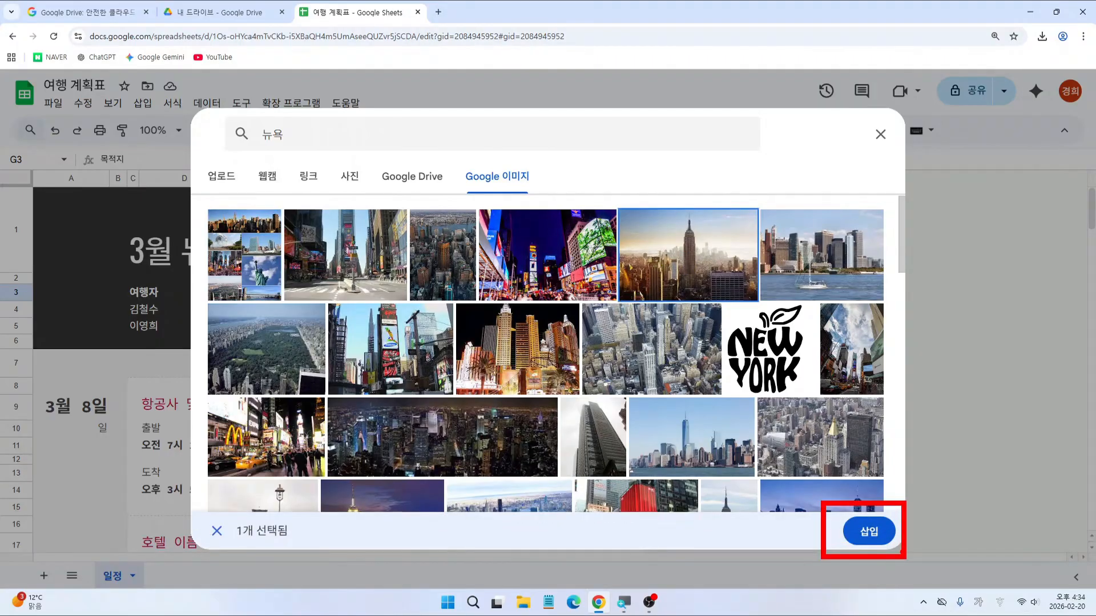
key(Escape)
click(868, 532)
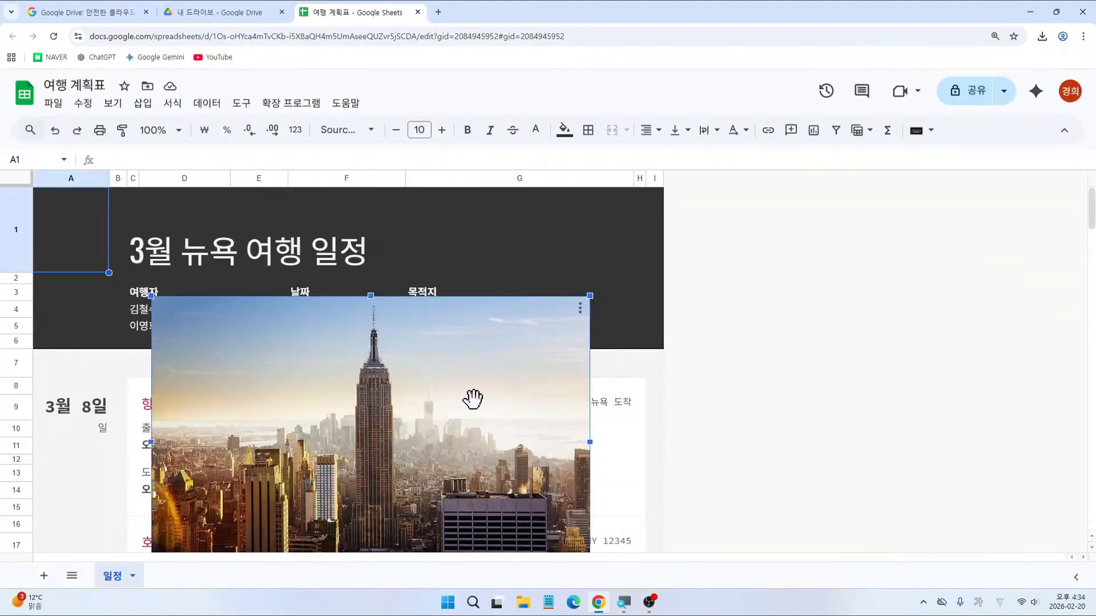
Step: Resize the Empire State Building photo smaller by its corner handle
scroll(472, 399, down, 2)
key(ctrl+2)
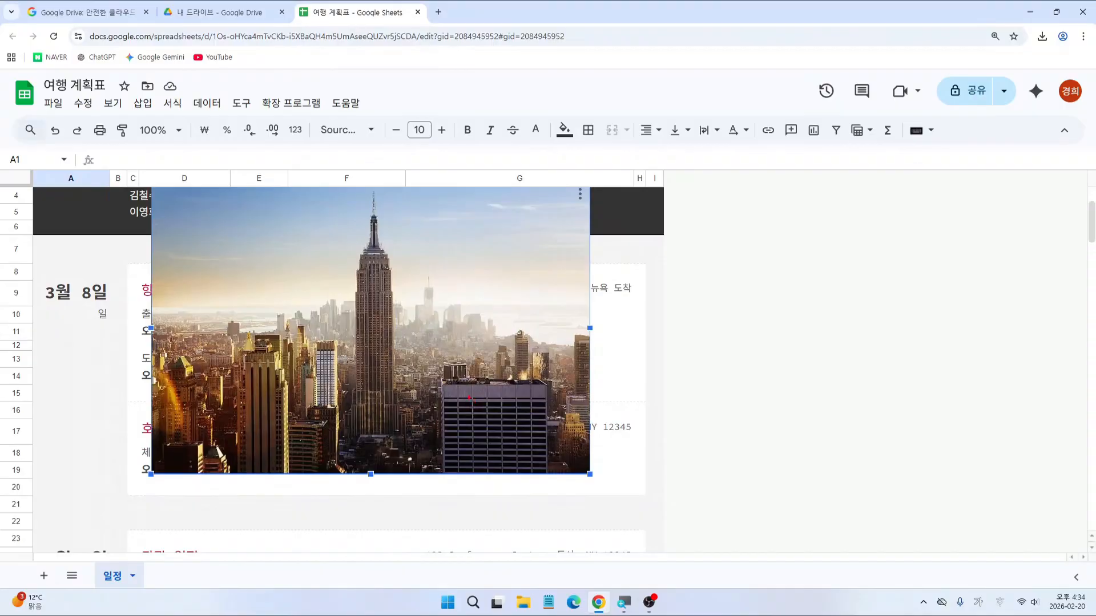
drag(130, 456, 170, 496)
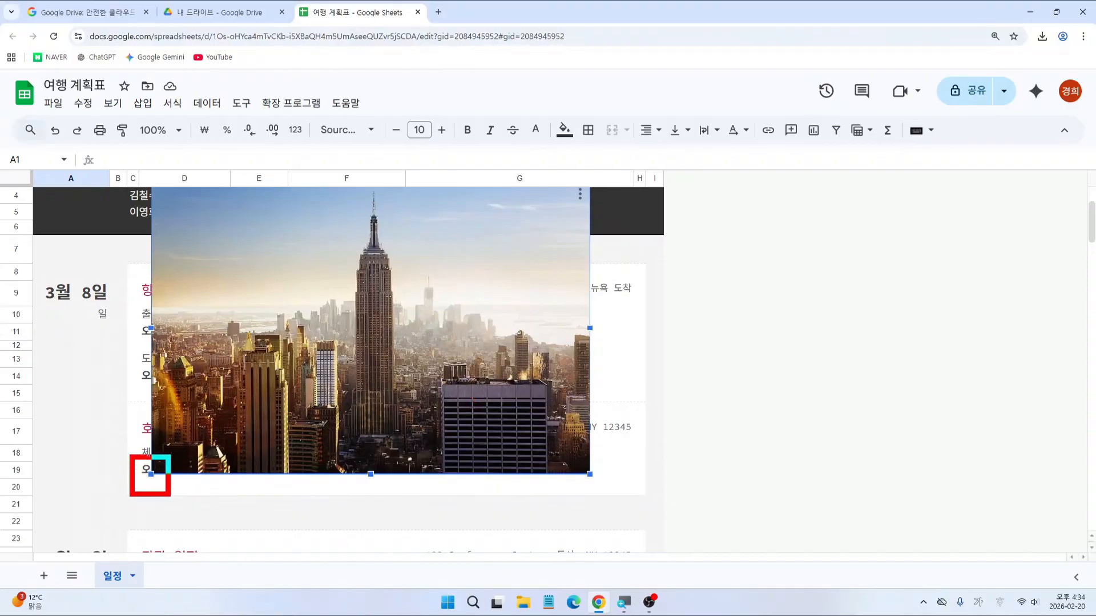
key(e)
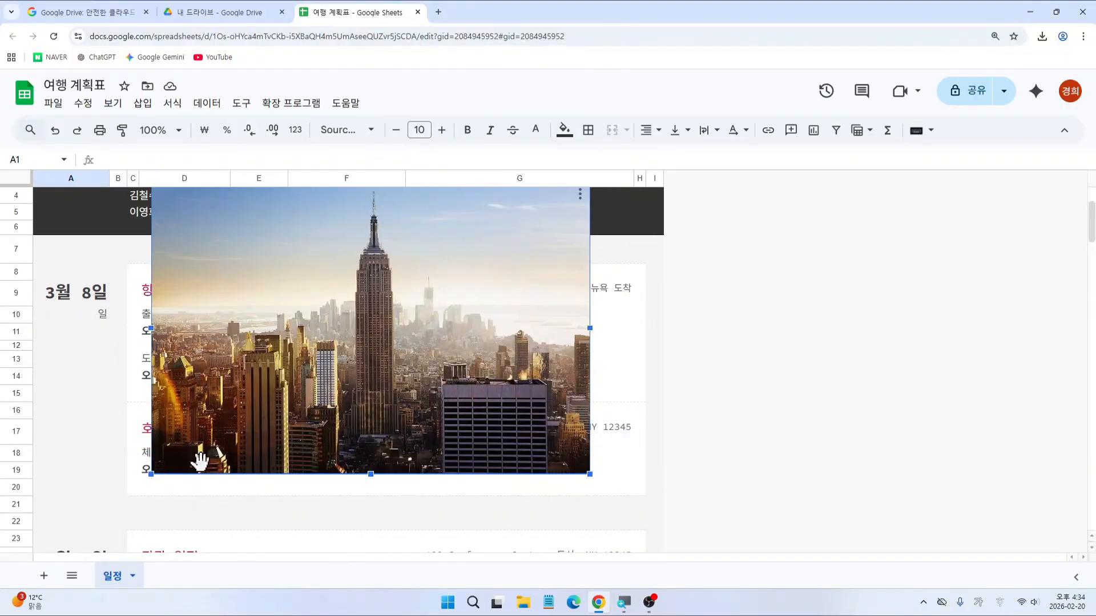
mouse_move(174, 447)
mouse_down()
mouse_move(127, 493)
mouse_move(154, 492)
mouse_move(172, 448)
mouse_move(170, 477)
mouse_move(178, 451)
mouse_move(429, 275)
mouse_up()
key(Escape)
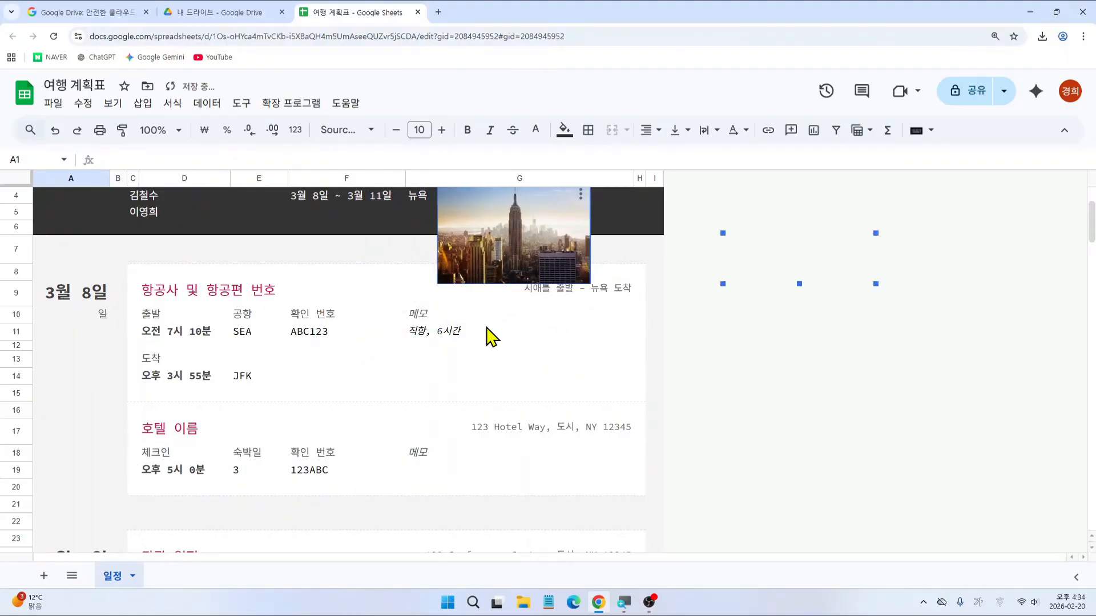
Step: Move the photo into the top-right of the dark title header beside 목적지
scroll(516, 358, up, 1)
scroll(516, 358, up, 1)
mouse_move(519, 338)
mouse_down()
mouse_move(504, 357)
mouse_move(534, 369)
mouse_move(561, 308)
mouse_move(595, 304)
mouse_up()
key(Escape)
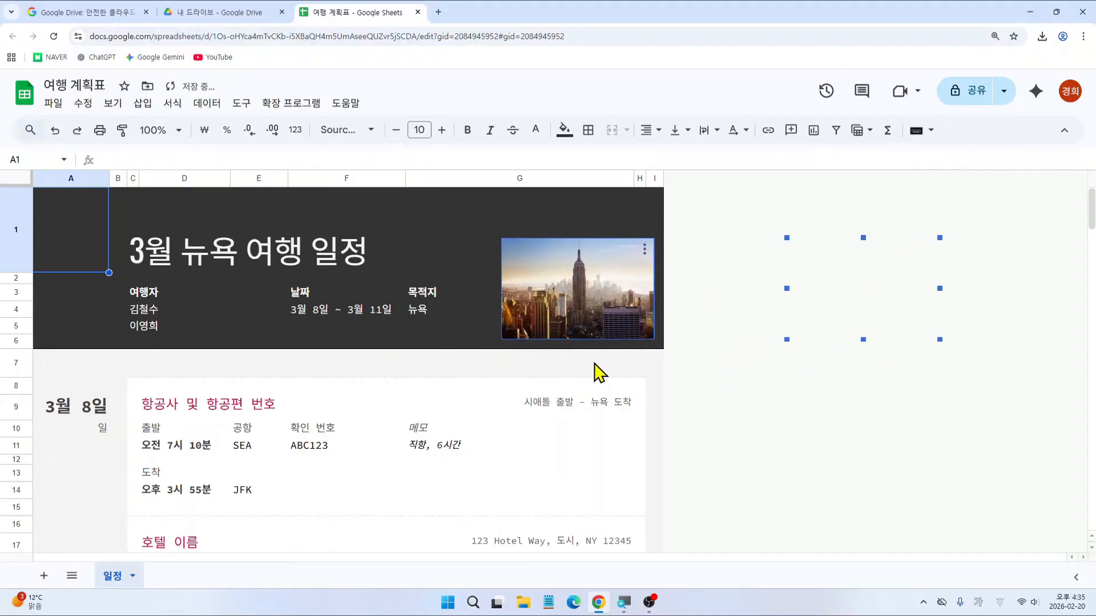
click(594, 370)
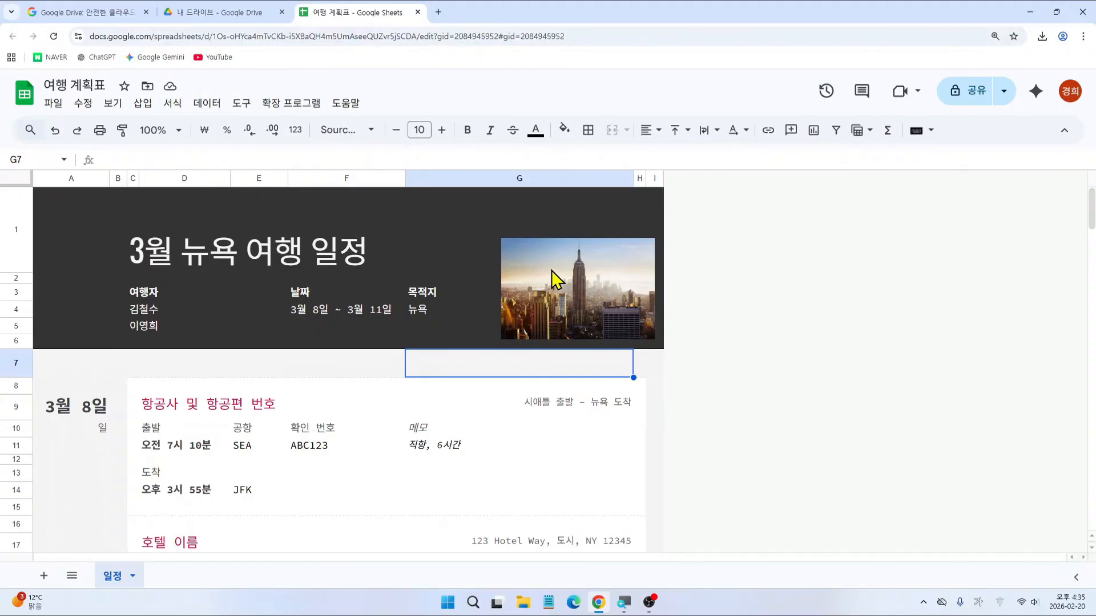
Step: Delete the skyline photo and start a new image insertion over the cells
click(597, 275)
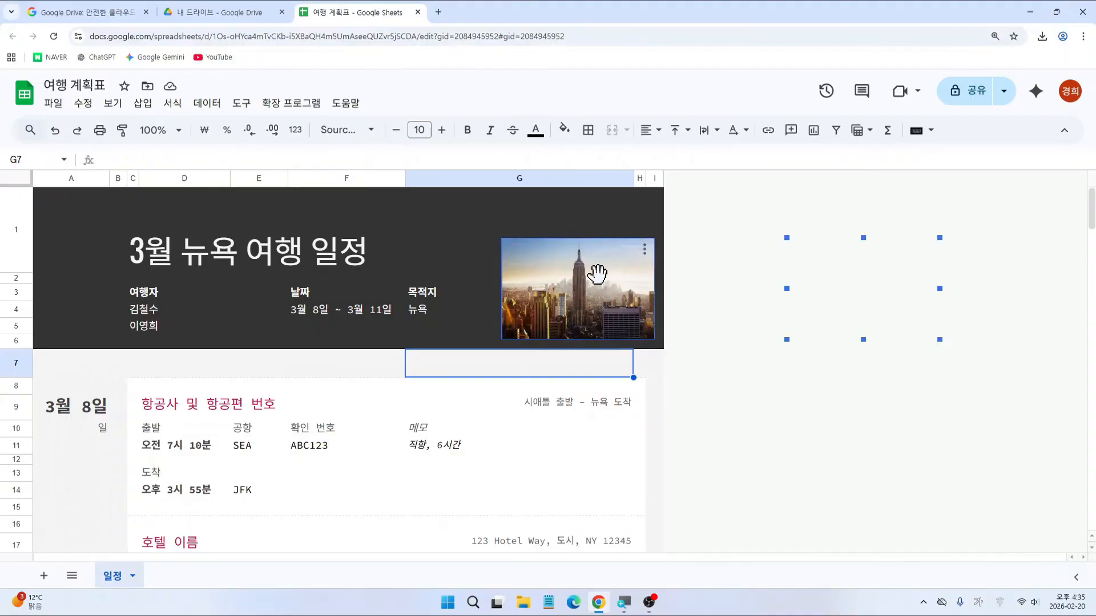
key(Delete)
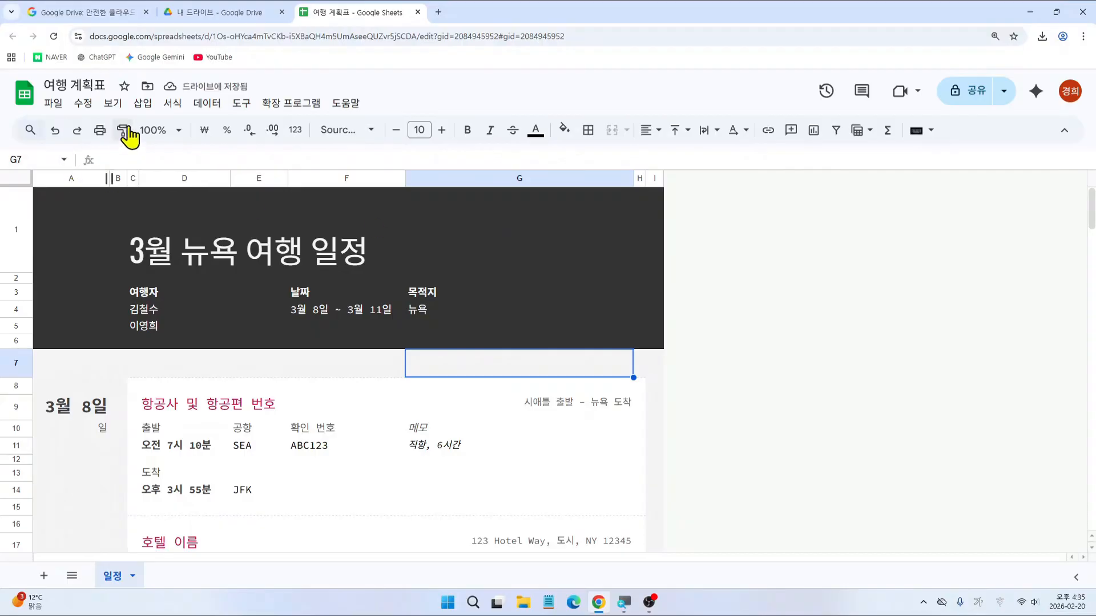
click(143, 102)
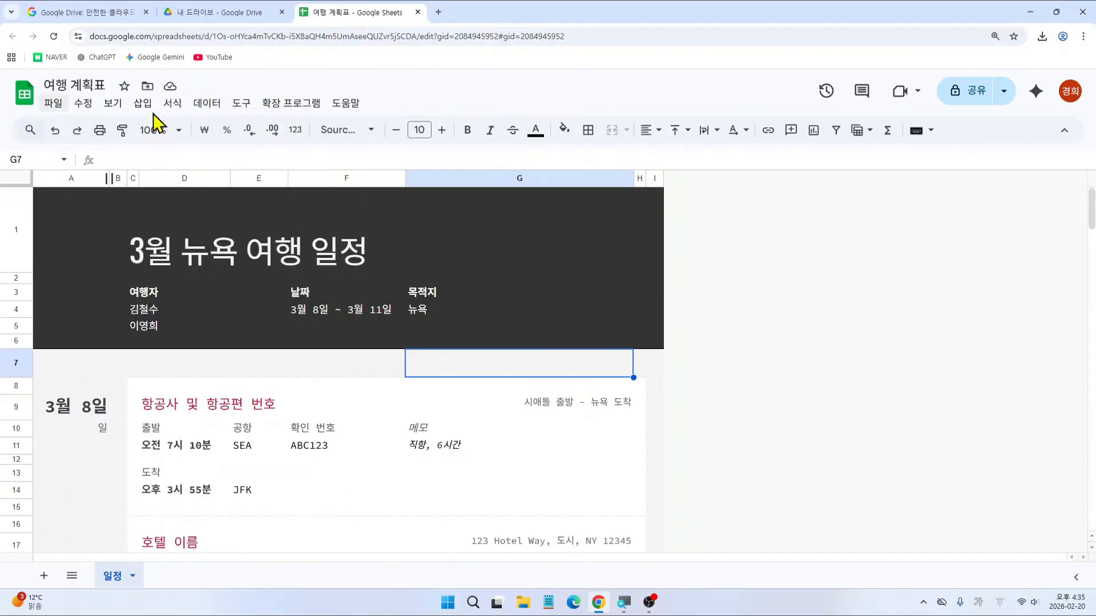
click(143, 102)
mouse_move(191, 315)
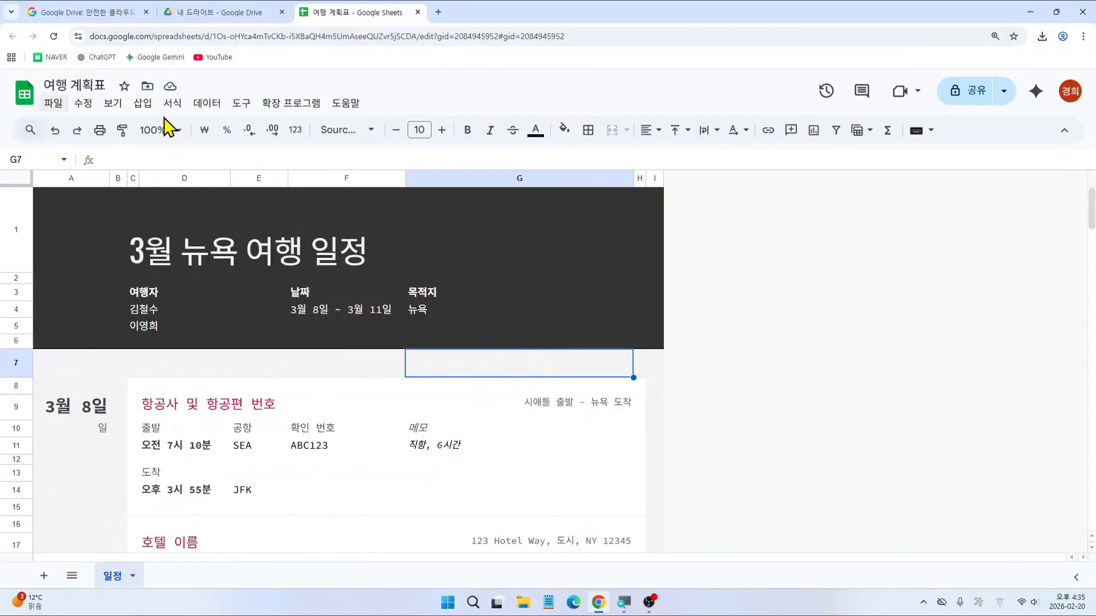
click(143, 102)
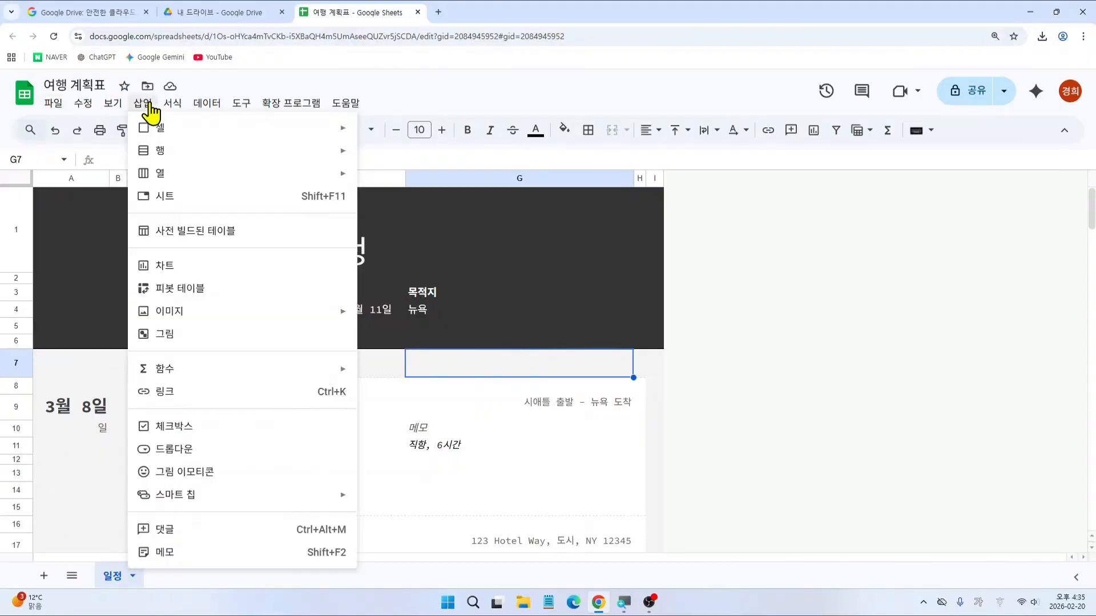
mouse_move(210, 318)
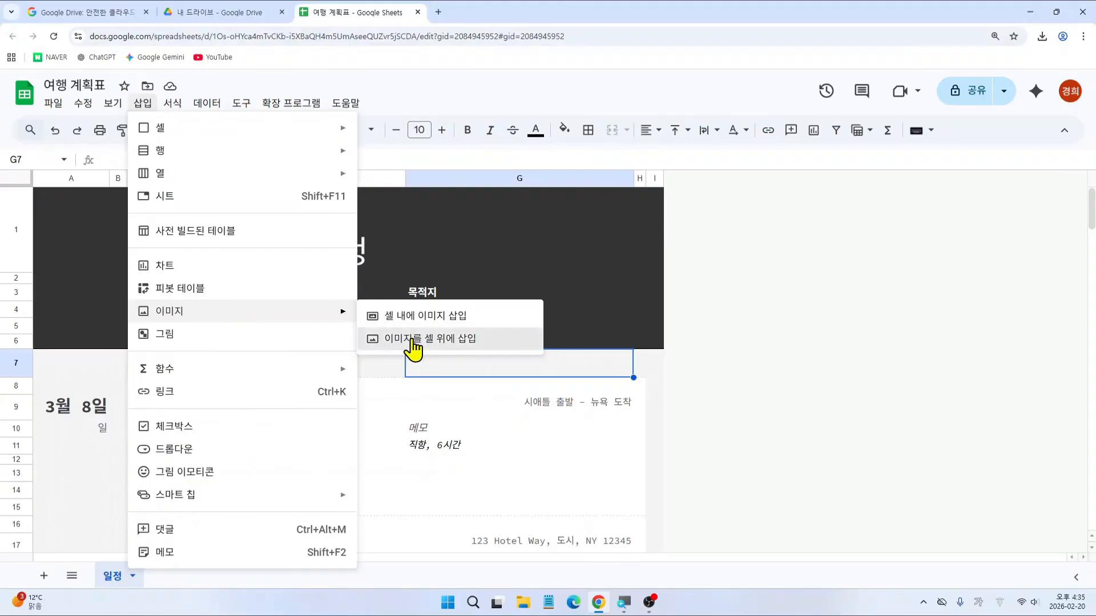
click(417, 342)
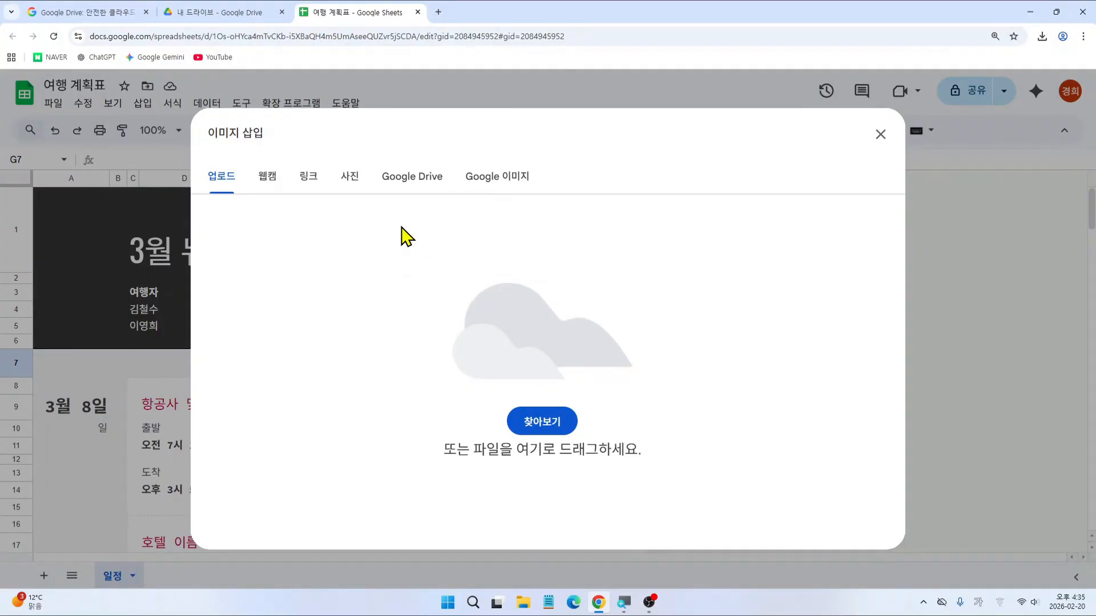
Step: Insert the Statue of Liberty photo from Google Drive
click(404, 188)
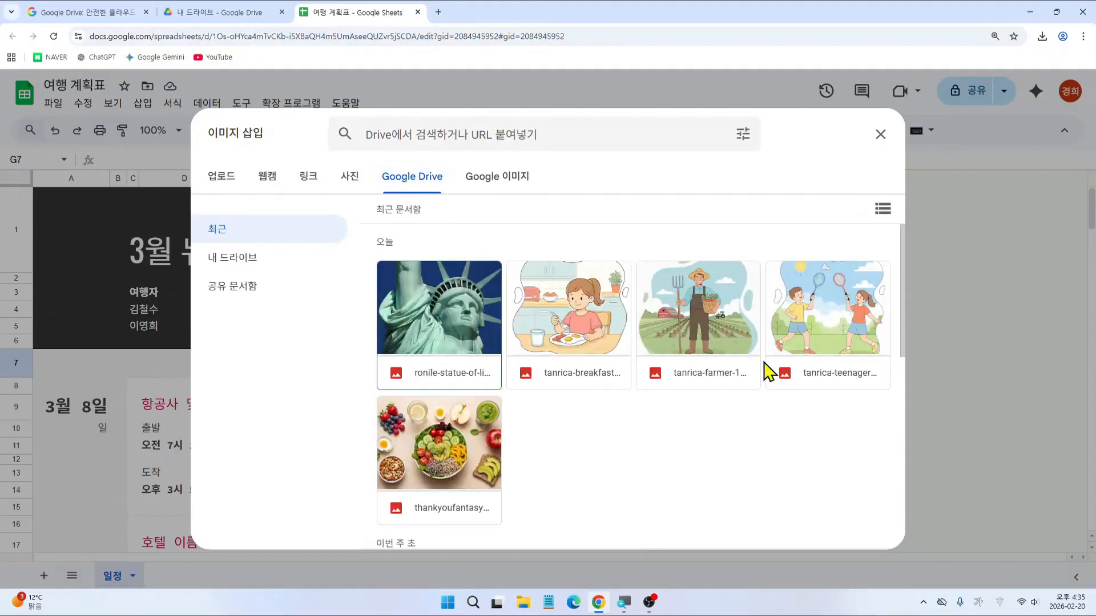
click(443, 321)
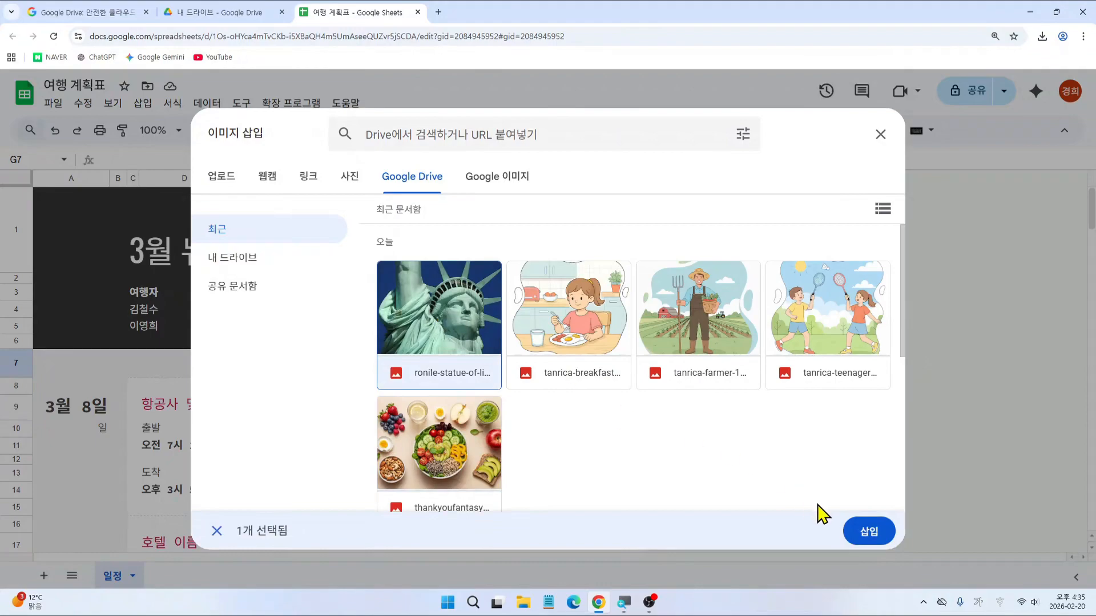
click(874, 541)
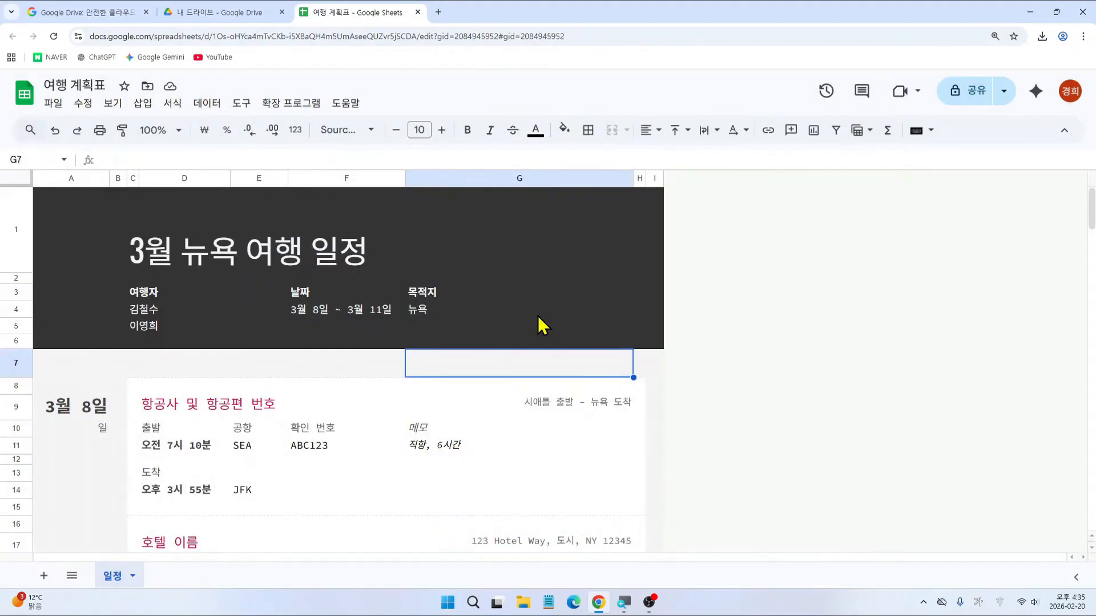
Step: Shrink the Statue of Liberty photo and move it into the header's top-right
scroll(537, 316, down, 2)
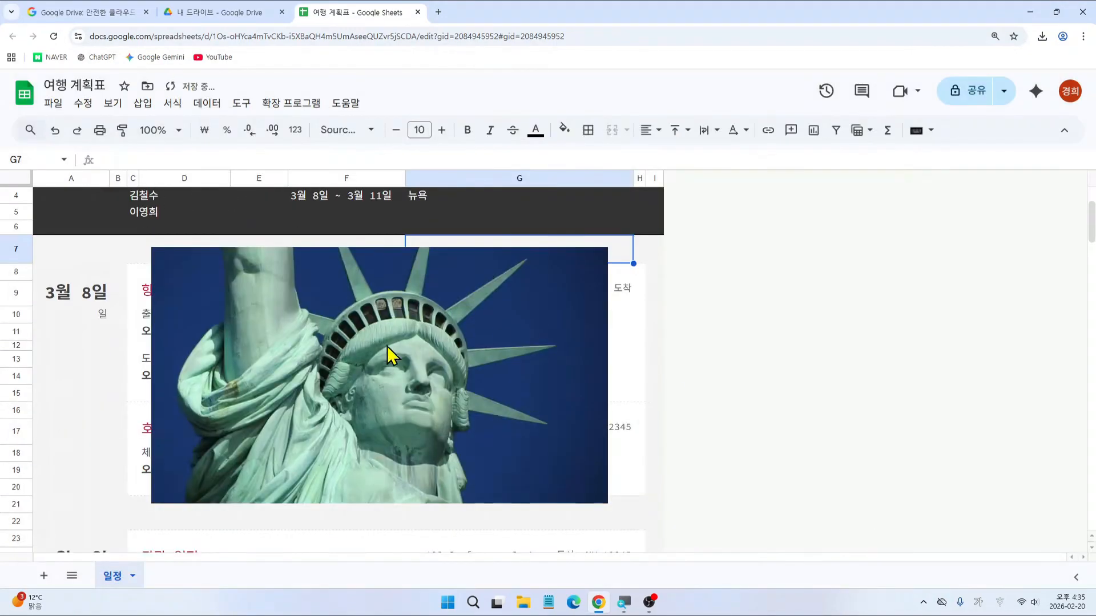
click(368, 383)
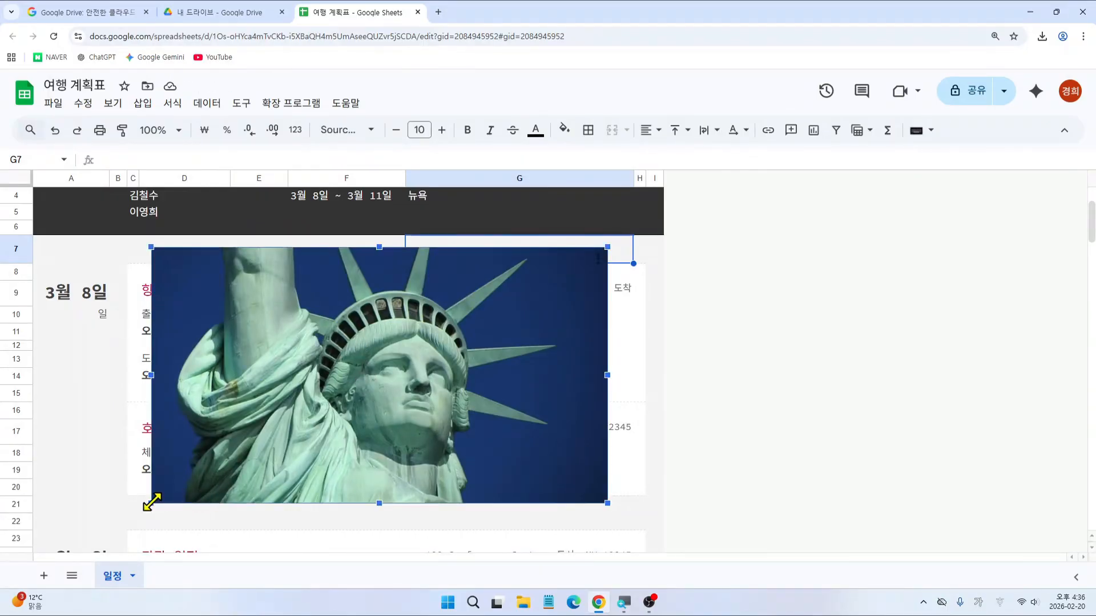
drag(151, 502, 425, 359)
scroll(522, 388, up, 2)
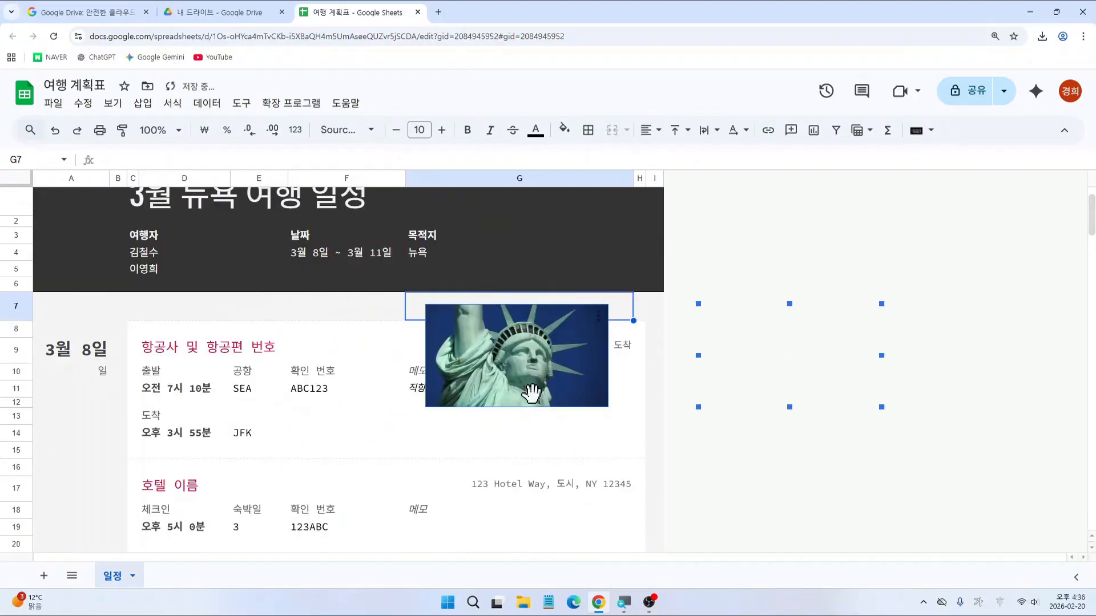
drag(520, 418, 564, 288)
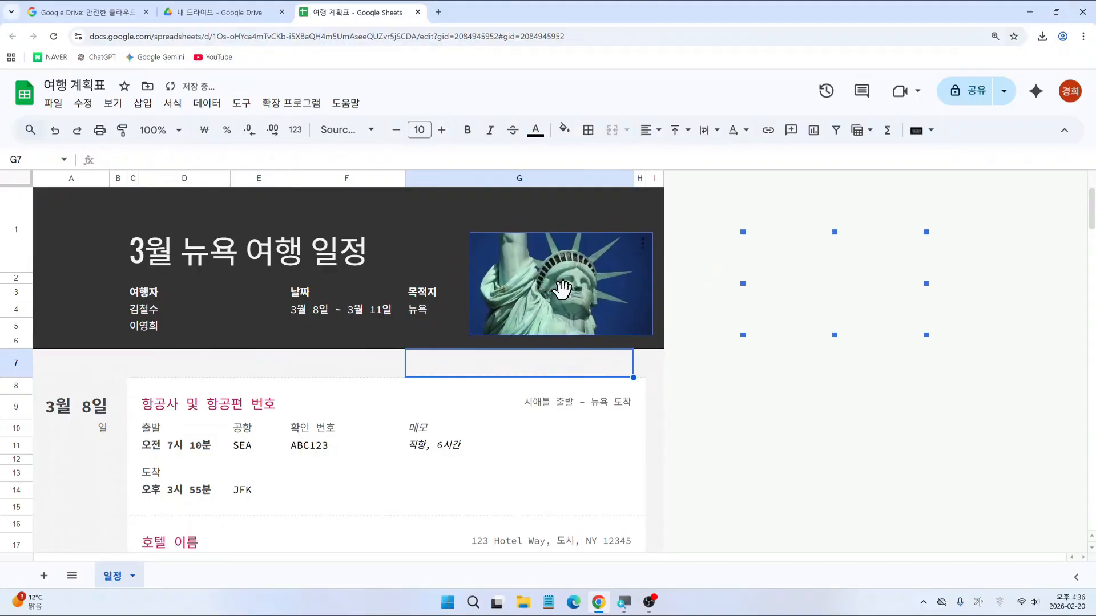
click(522, 479)
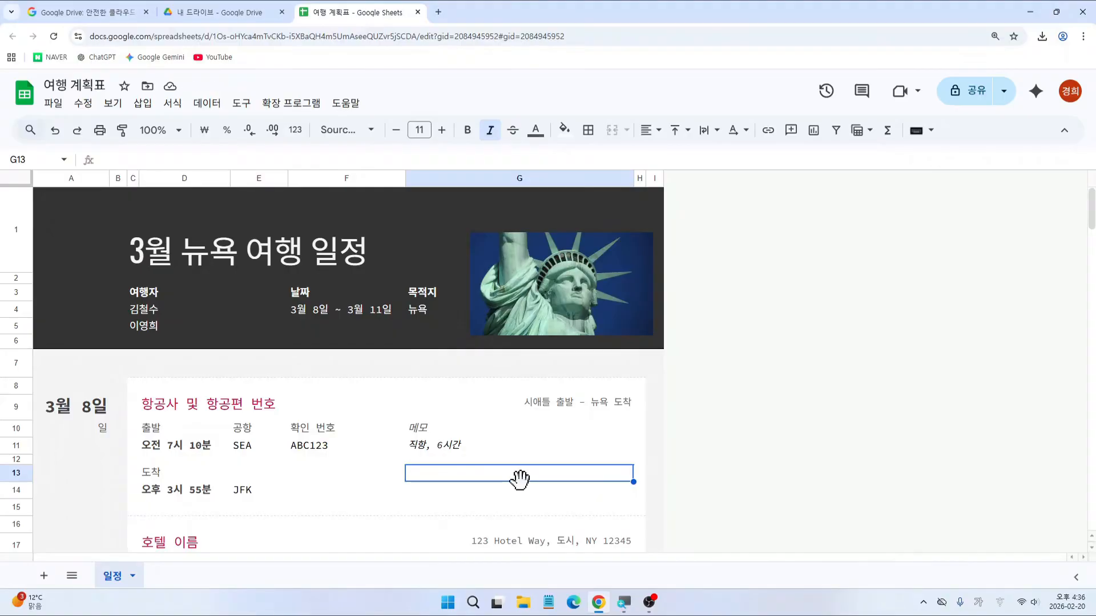
key(ctrl+2)
mouse_move(37, 70)
mouse_down()
mouse_move(103, 75)
mouse_move(119, 97)
mouse_up()
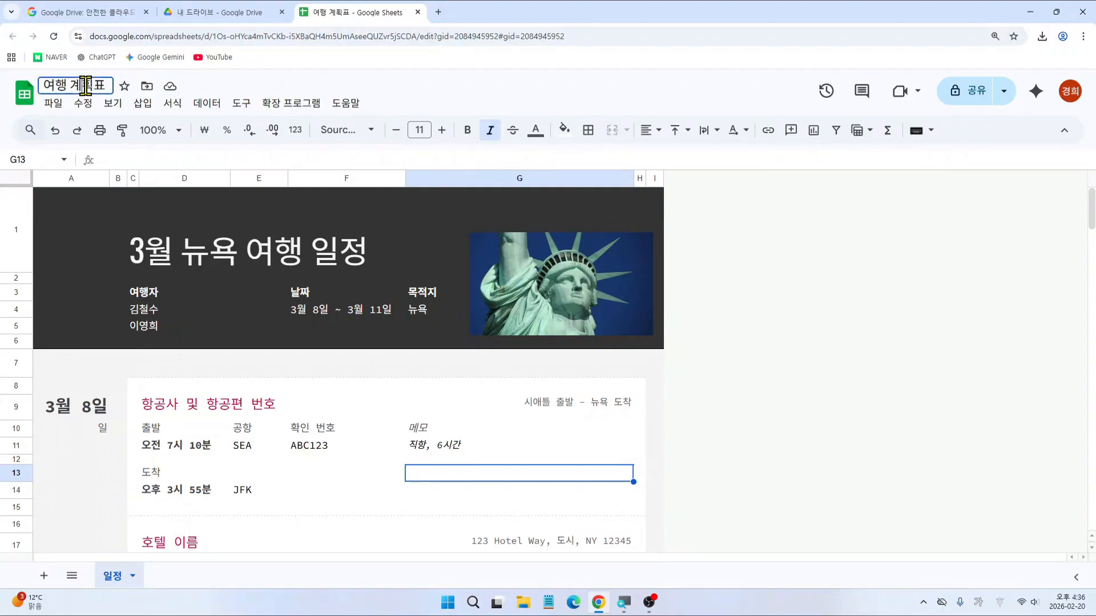
Step: Prefix the spreadsheet title with 뉴욕 so it reads 뉴욕 여행 계획표
click(50, 86)
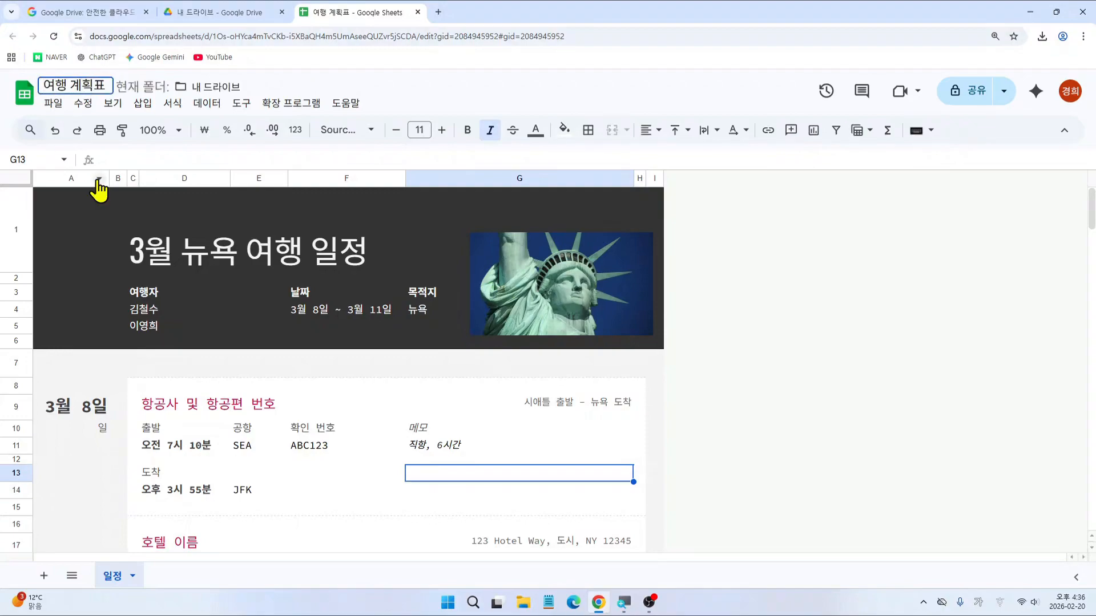
text(뉴욕)
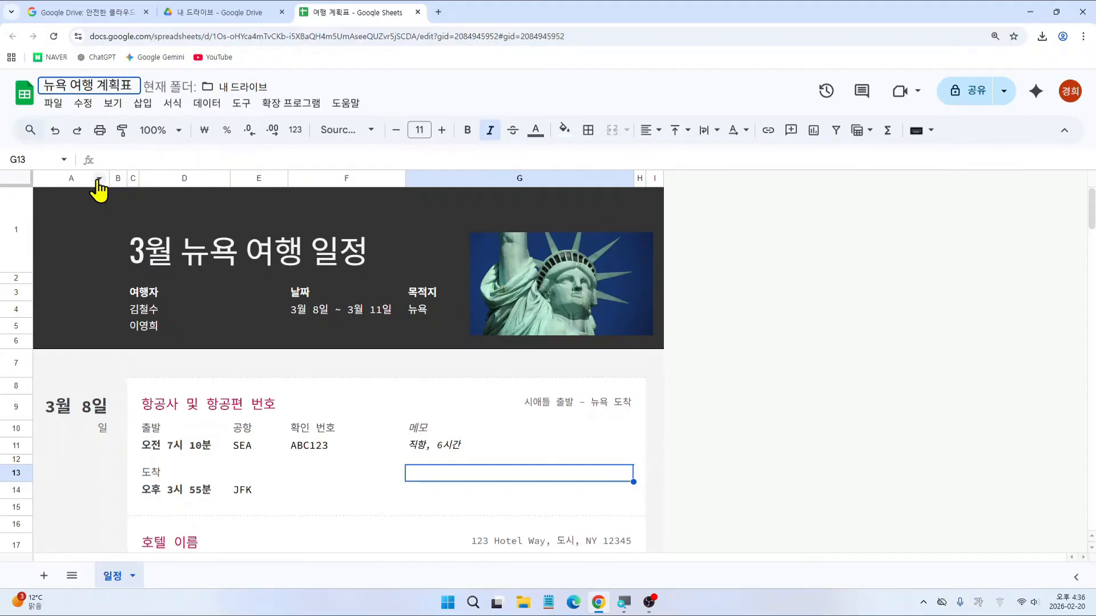
key(Return)
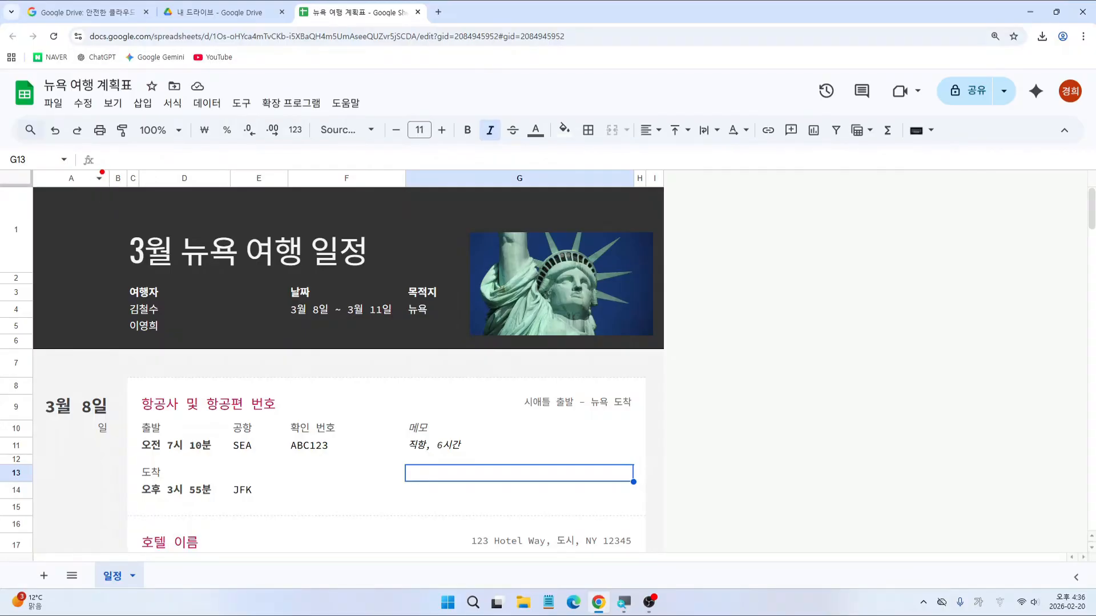
drag(36, 93, 73, 114)
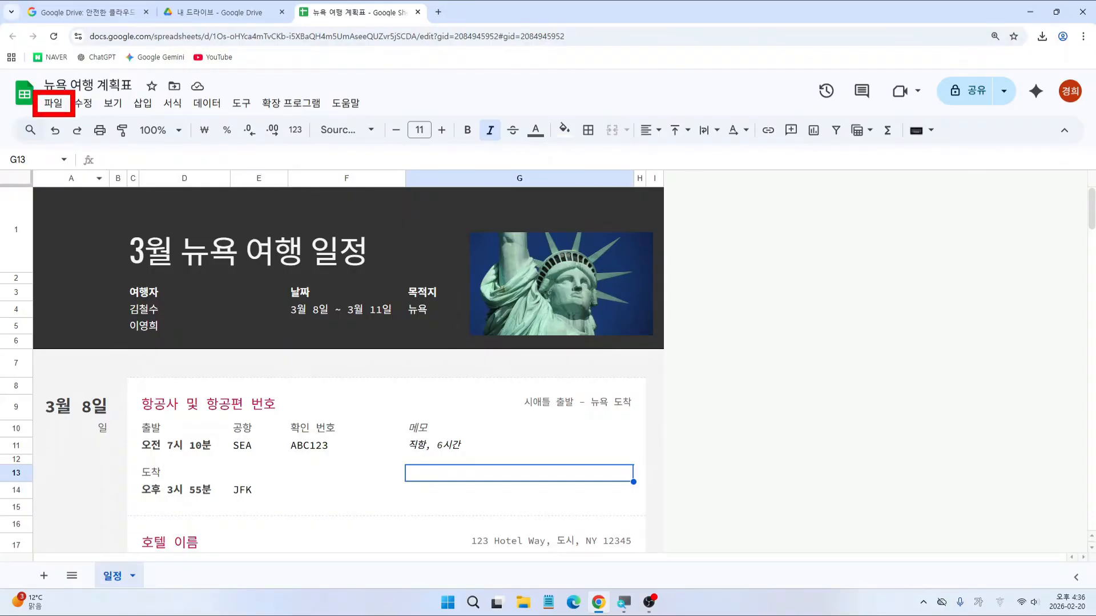
Step: Download the spreadsheet as 뉴욕 여행 계획표.xlsx in Microsoft Excel format
click(55, 104)
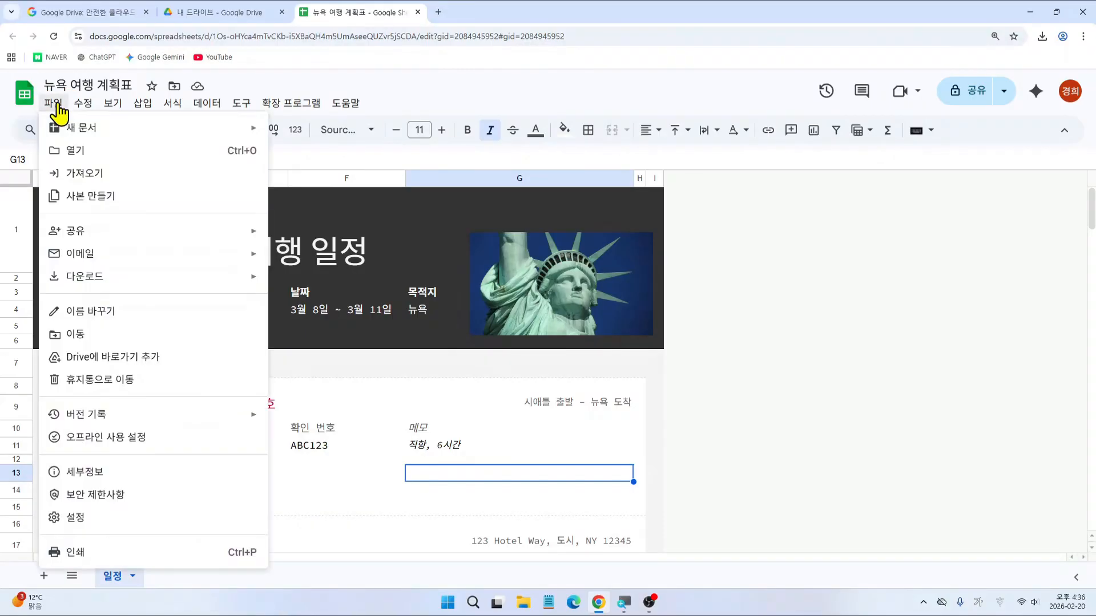
mouse_move(114, 283)
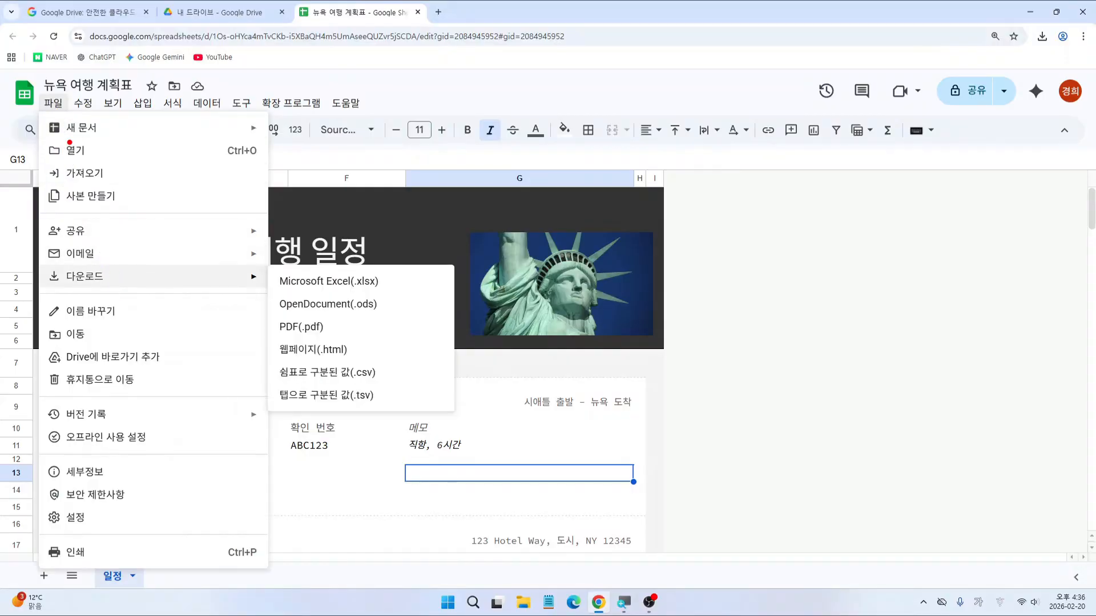
drag(35, 87, 73, 120)
drag(49, 263, 119, 288)
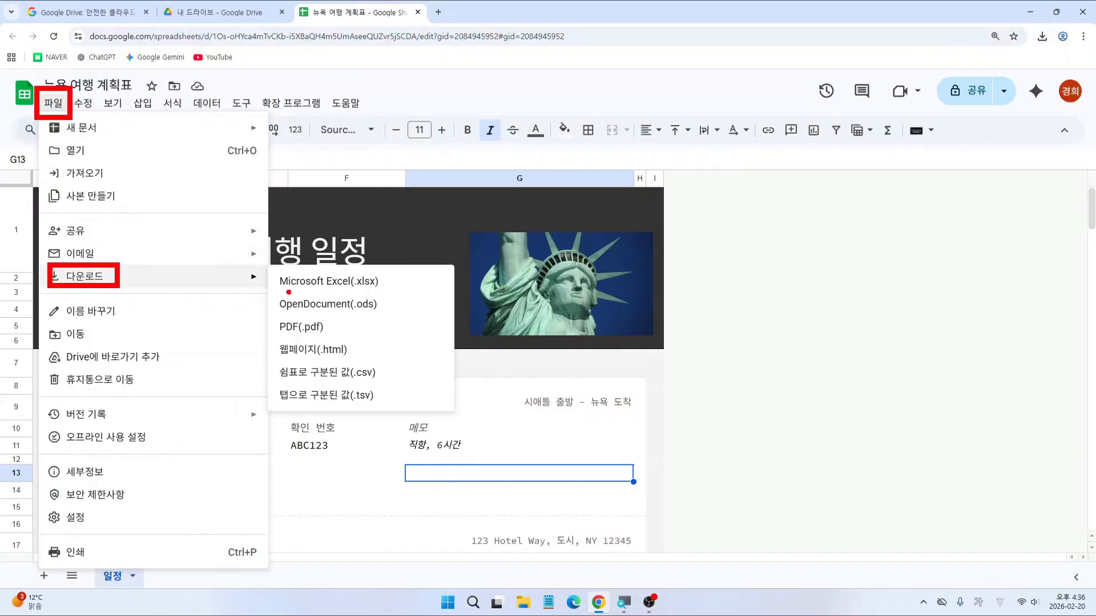
drag(267, 265, 389, 294)
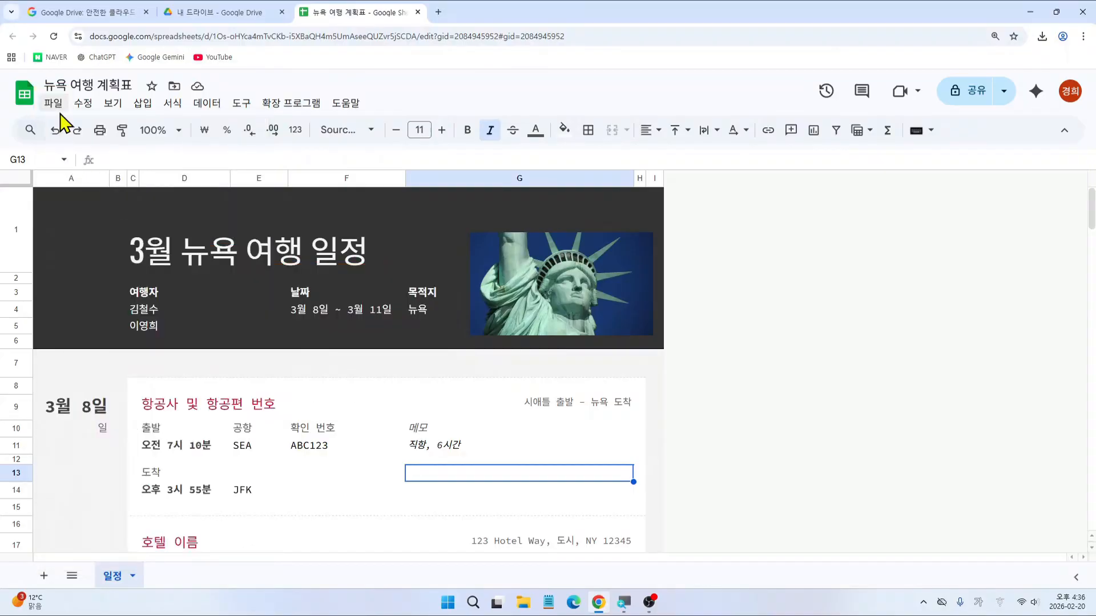
click(53, 104)
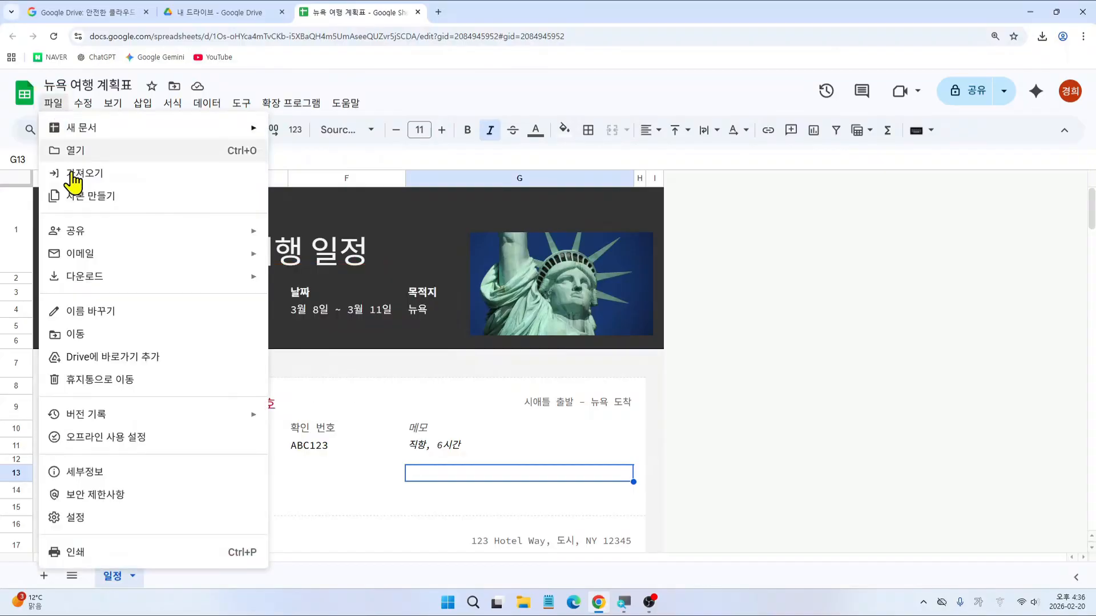
mouse_move(100, 278)
click(308, 288)
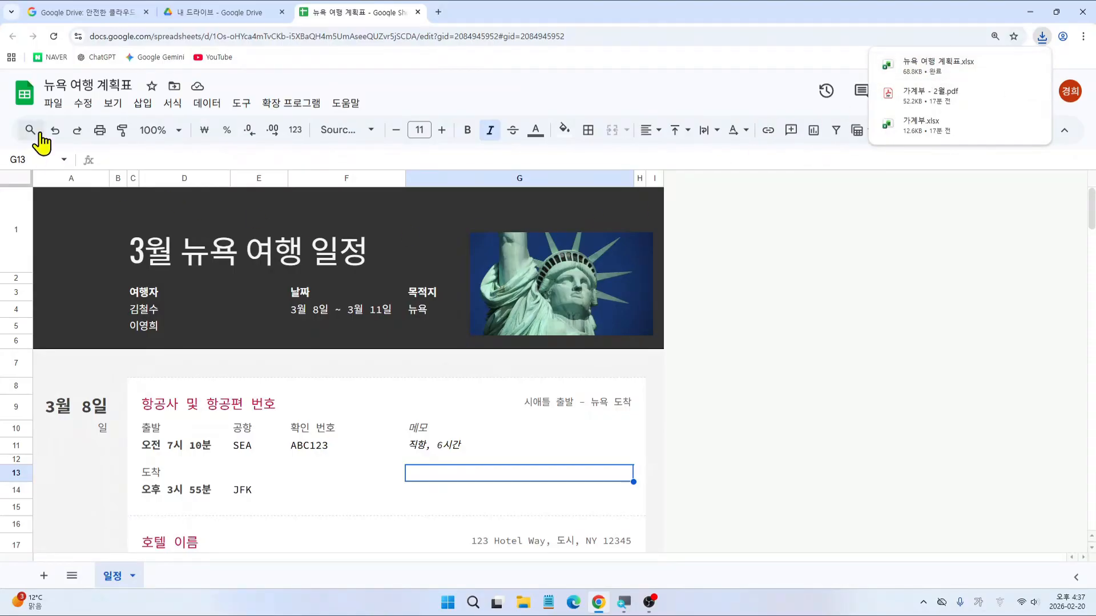
Step: Start a PDF download of the sheet to reach its export settings
click(54, 105)
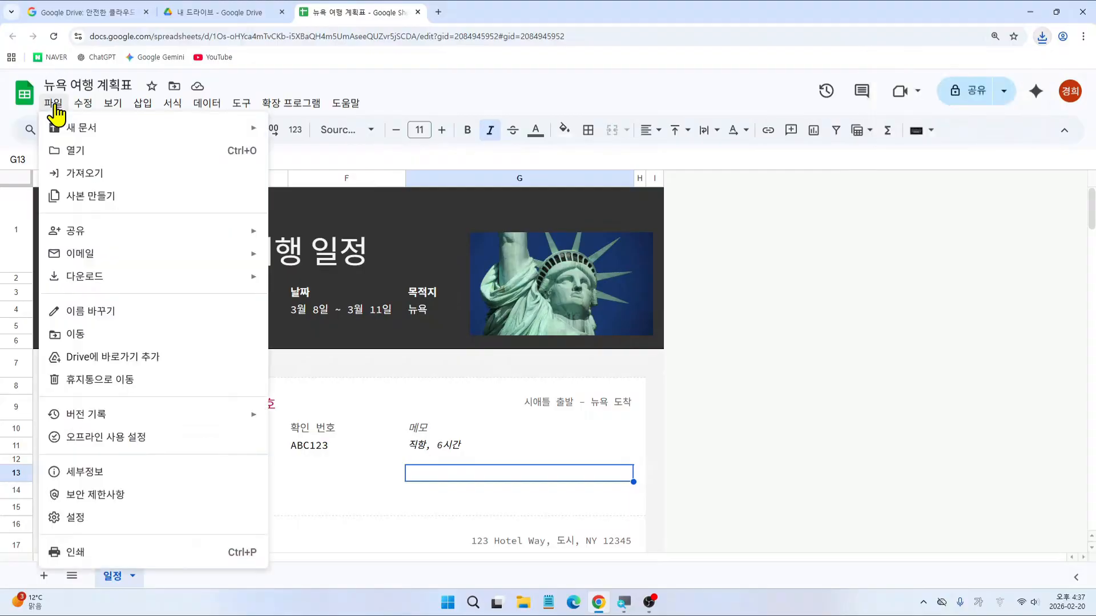
mouse_move(106, 280)
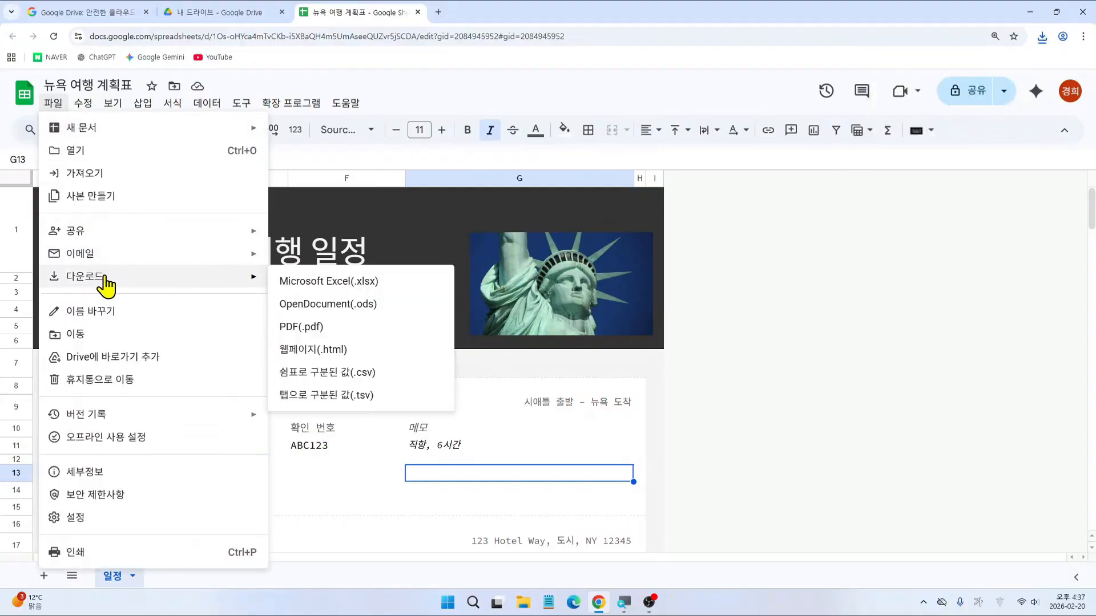
drag(39, 91, 77, 118)
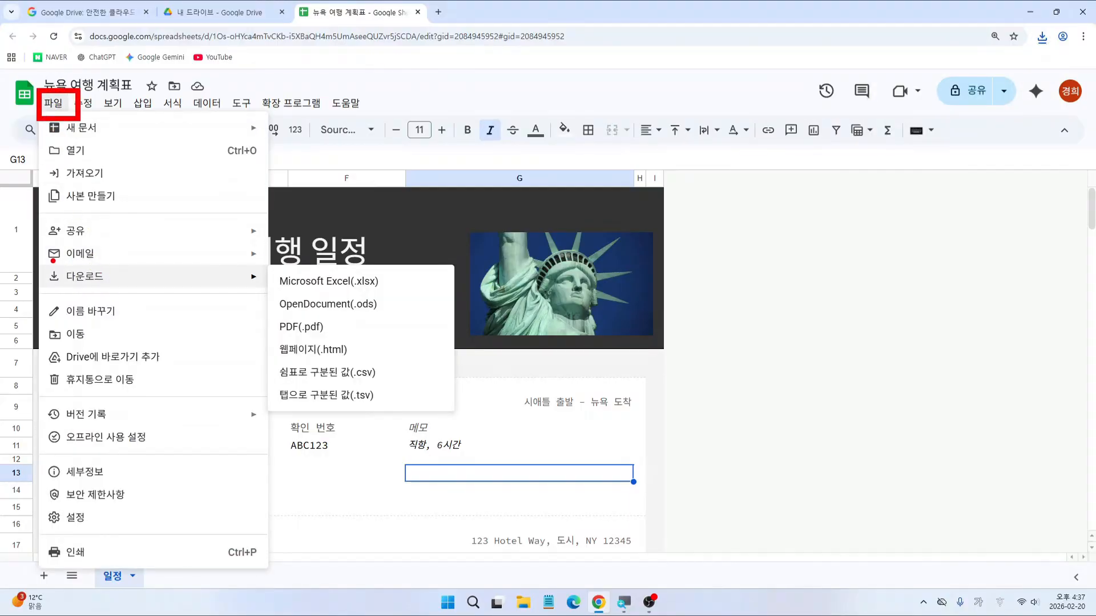
drag(49, 260, 134, 285)
drag(268, 316, 333, 340)
key(Escape)
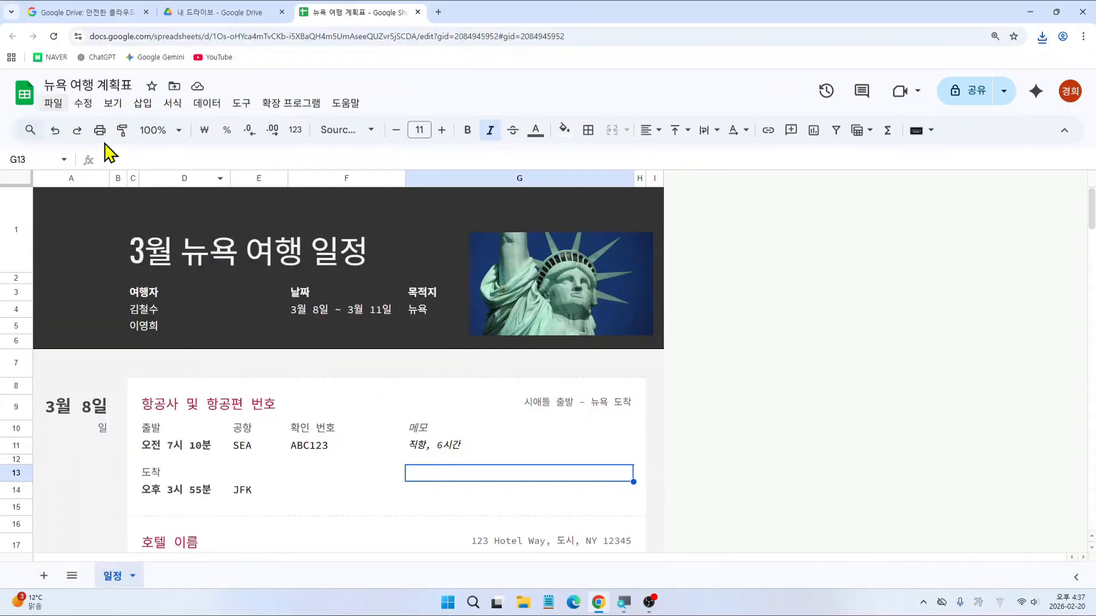
click(51, 104)
mouse_move(89, 280)
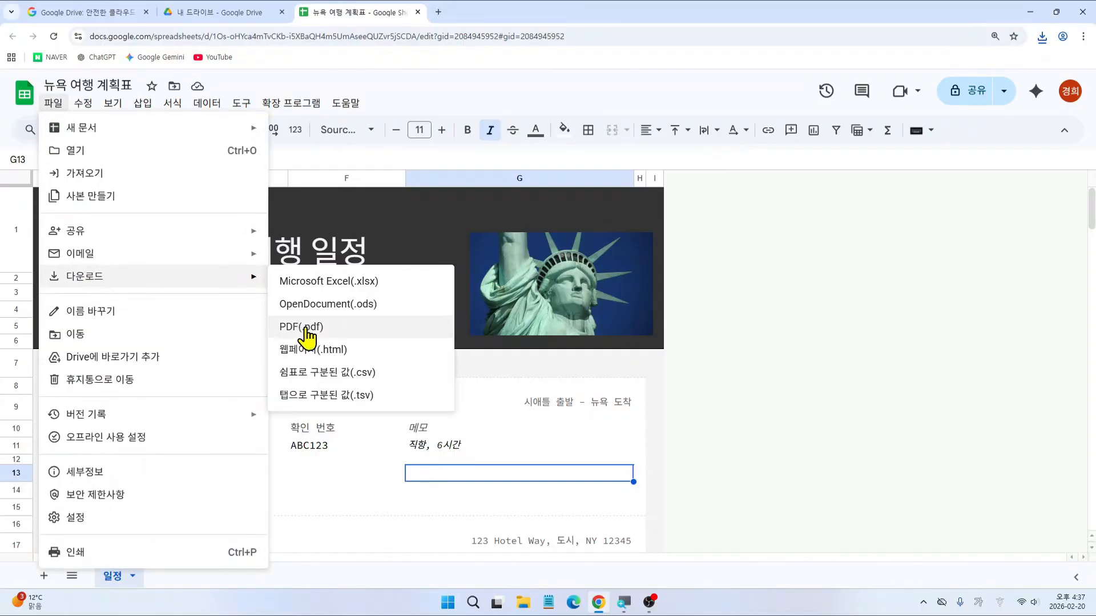
click(303, 326)
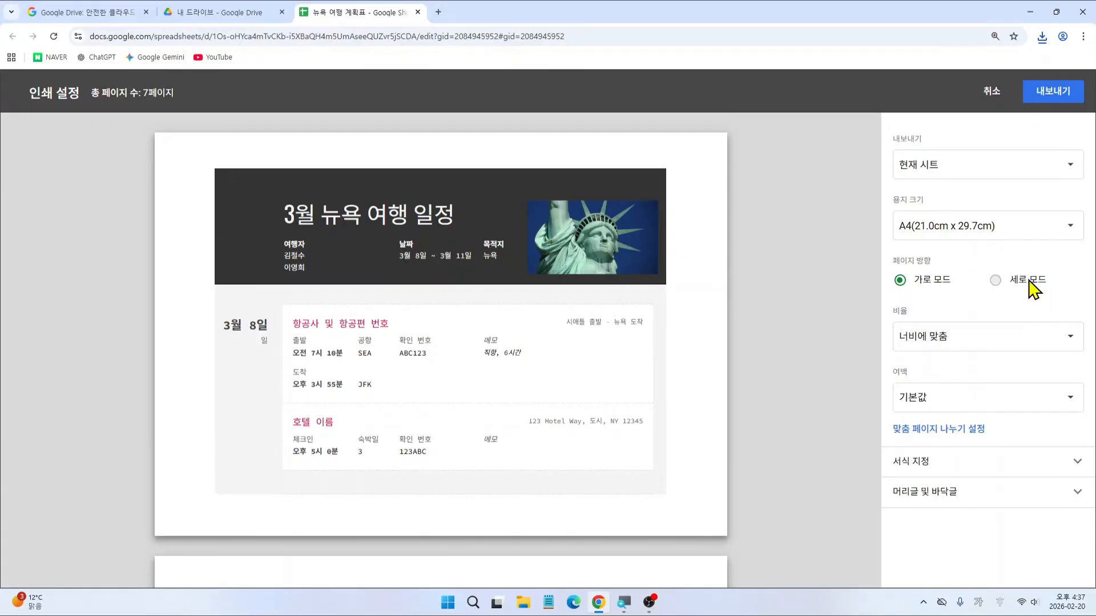
Step: Set the PDF to 세로 모드 portrait orientation and export it
click(1006, 284)
scroll(734, 345, down, 6)
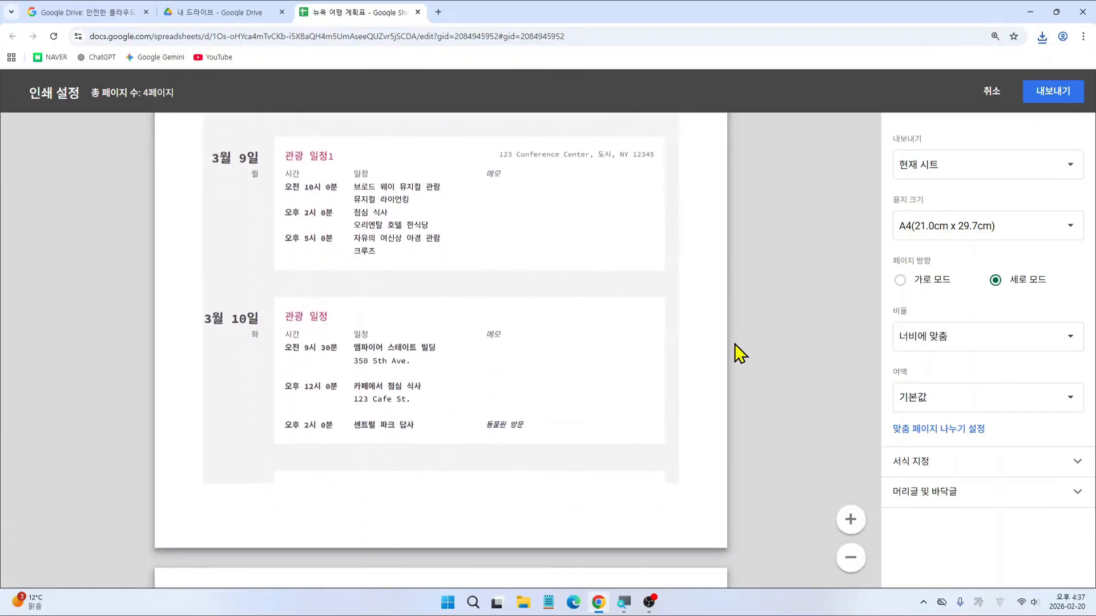
scroll(734, 346, up, 7)
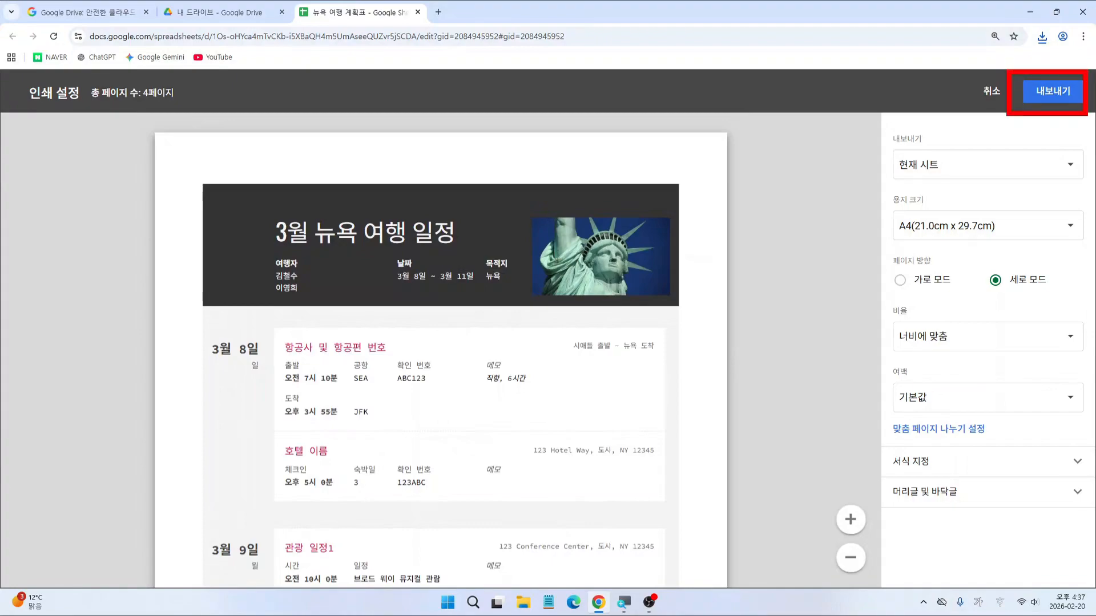
click(1055, 92)
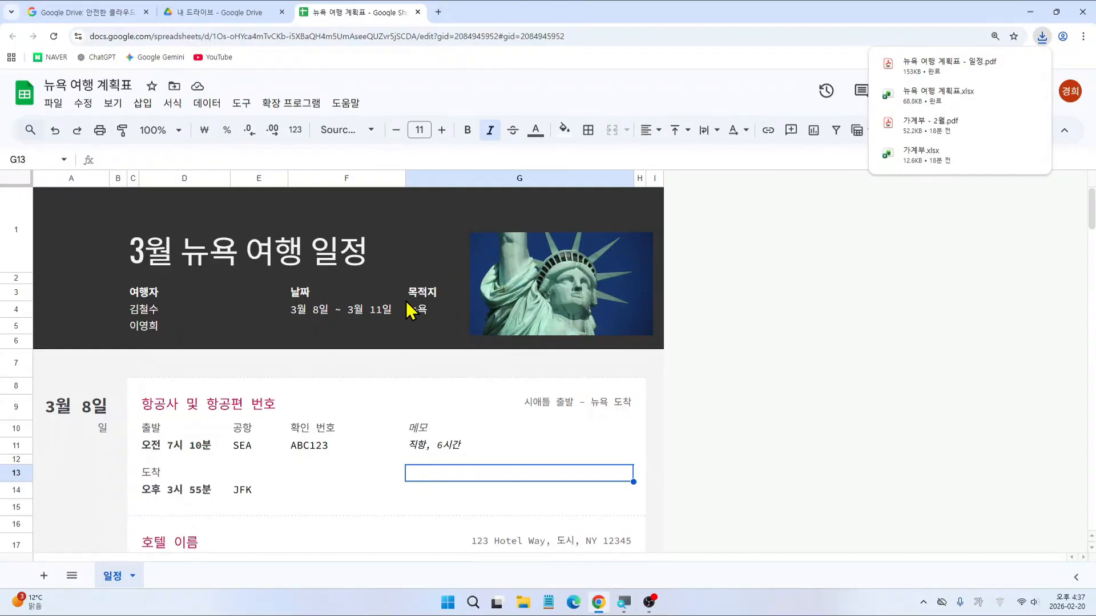
mouse_move(227, 24)
mouse_down()
mouse_move(394, 2)
mouse_move(481, 24)
mouse_up()
drag(421, 9, 418, 18)
Step: Close the spreadsheet tab and deselect 뉴욕 여행 계획표 in 내 드라이브
key(Escape)
click(417, 12)
key(ctrl+2)
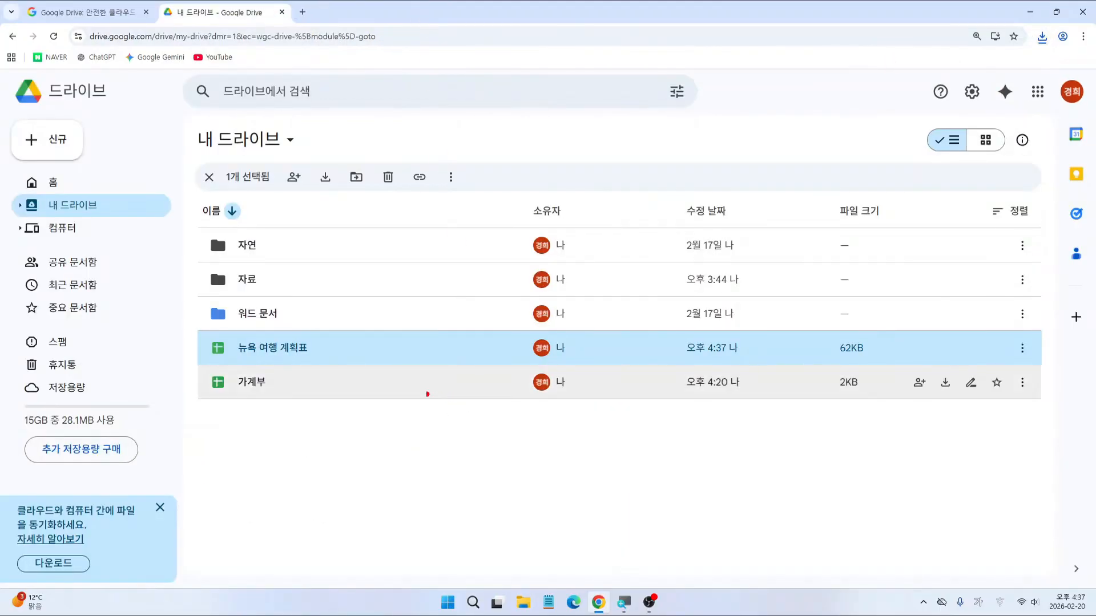
mouse_move(198, 363)
mouse_down()
mouse_move(779, 330)
mouse_move(1043, 331)
mouse_up()
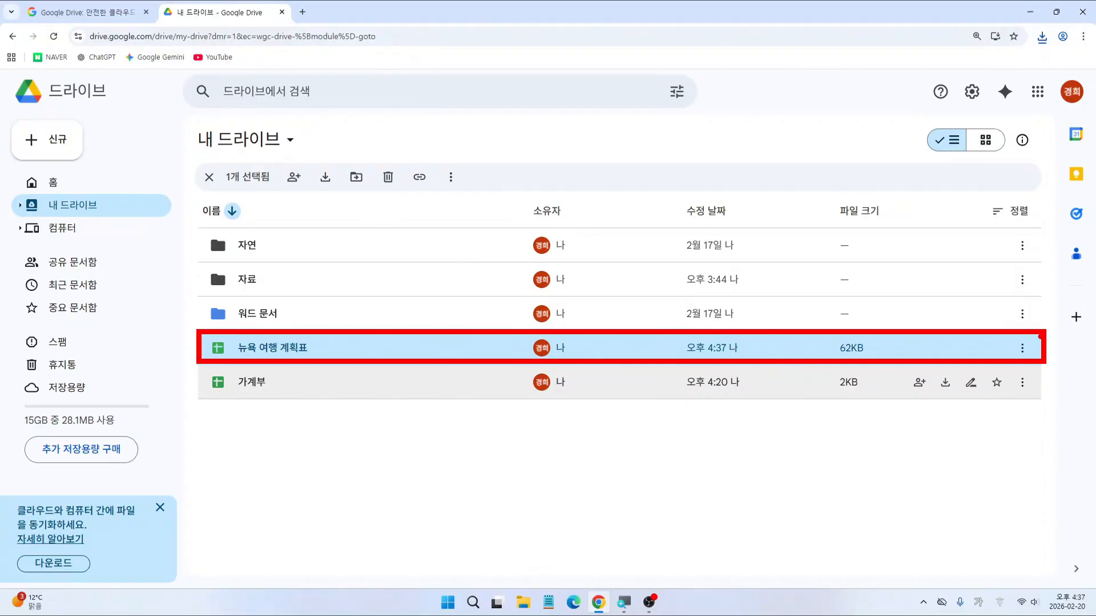
key(Escape)
click(897, 467)
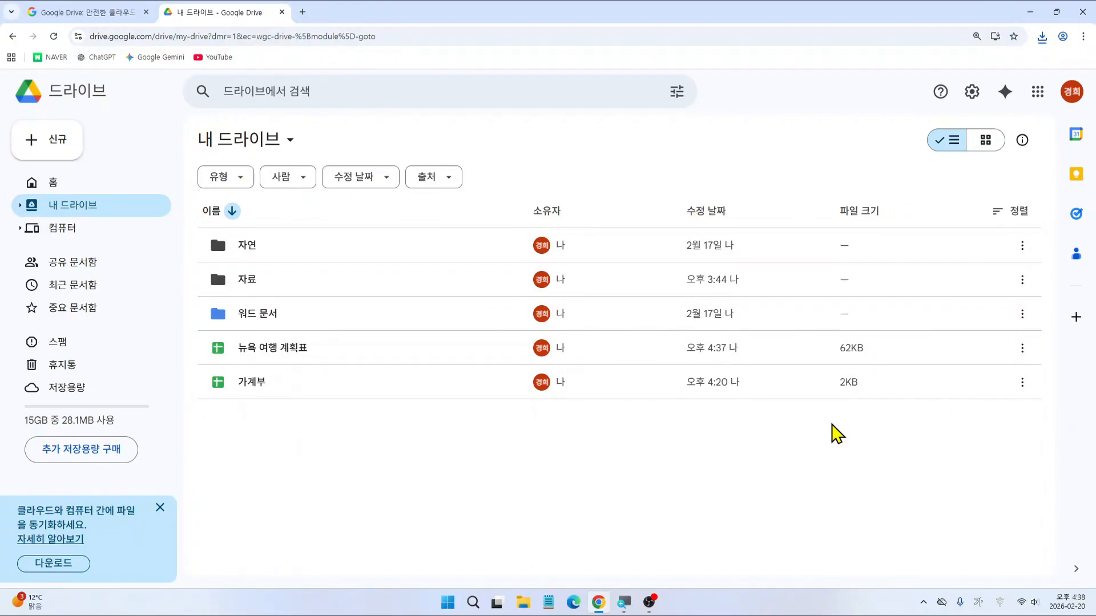
key(ctrl+2)
drag(1044, 65, 1093, 117)
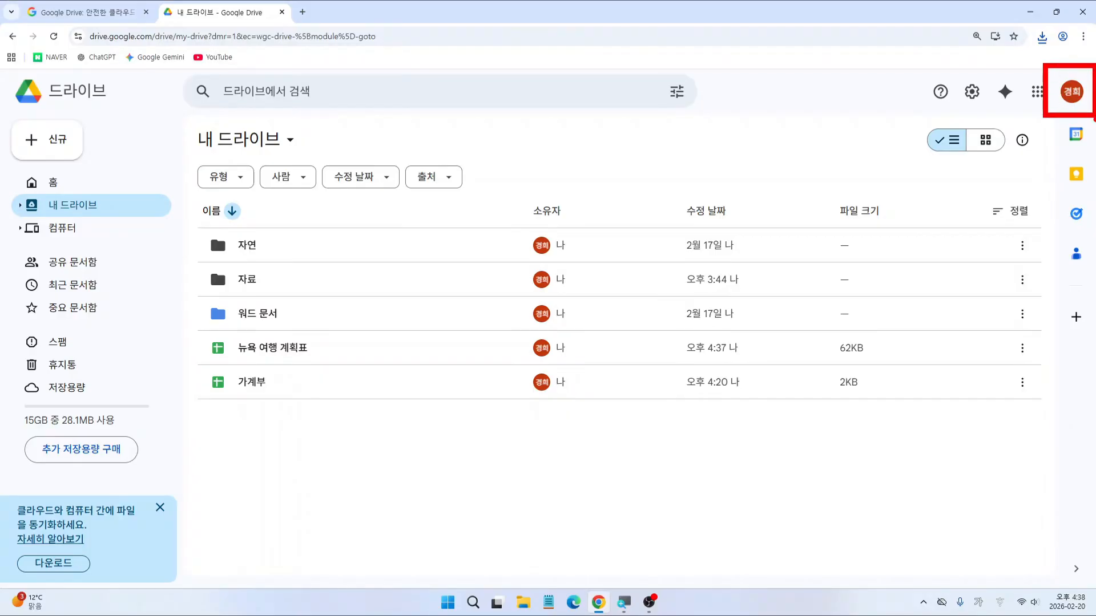
Step: Sign out of the Google account from the Drive profile menu (로그아웃)
key(Escape)
click(1071, 103)
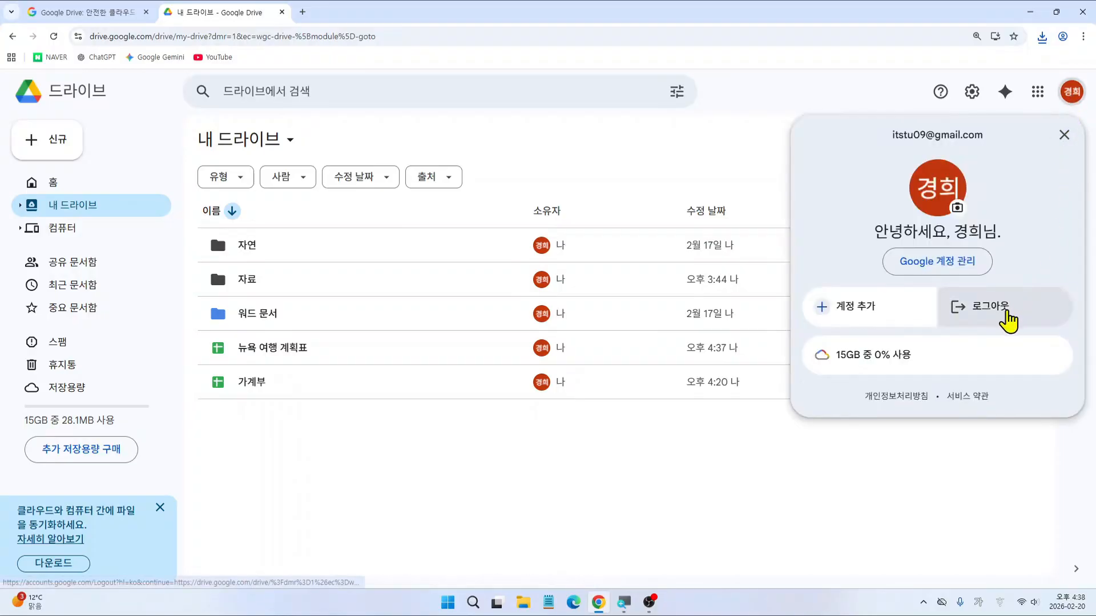
click(1007, 311)
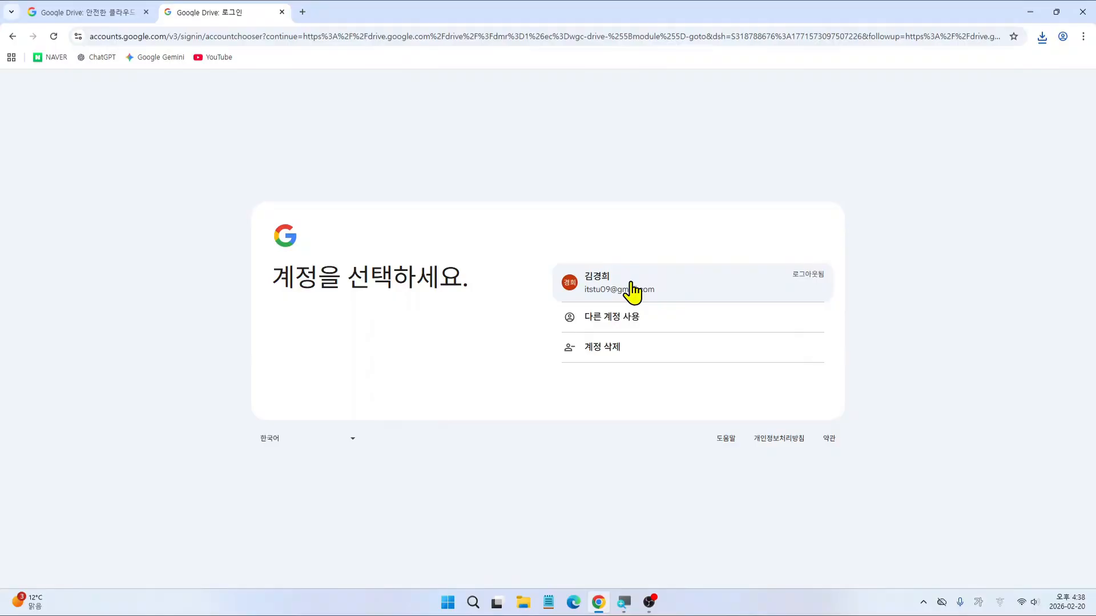
Step: Remove the signed-out account from the browser's saved account list via 계정 삭제
click(609, 359)
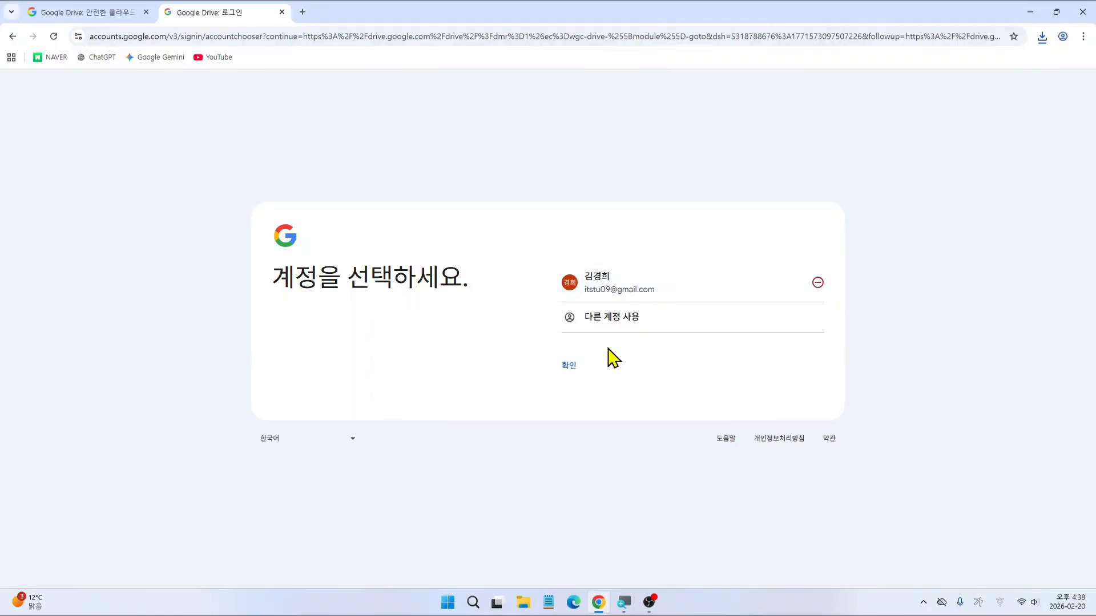
click(818, 283)
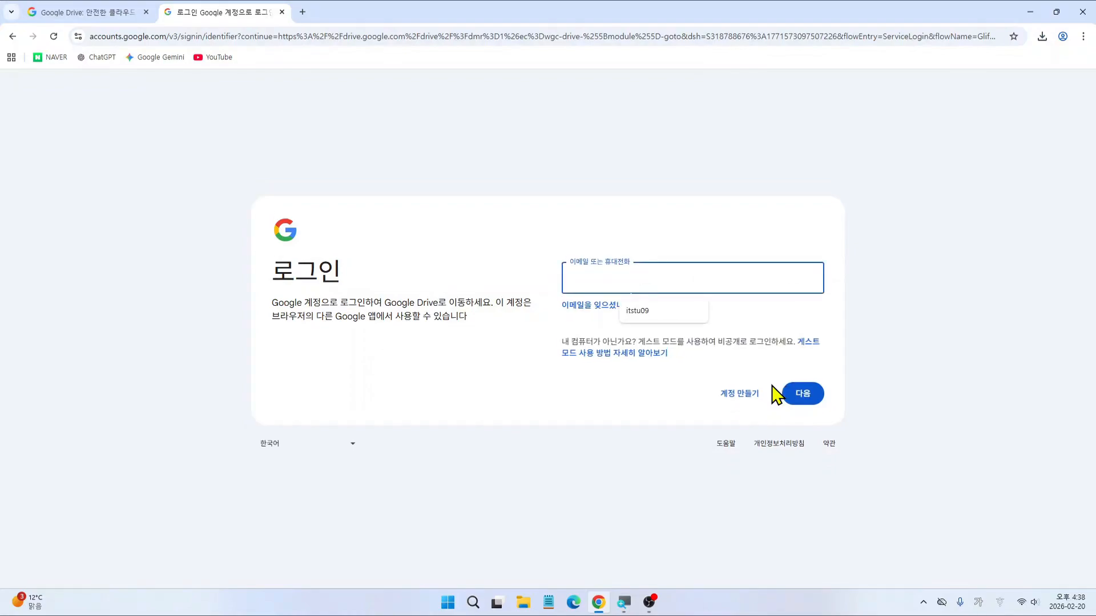
mouse_move(579, 287)
mouse_down()
mouse_move(620, 290)
mouse_move(663, 319)
mouse_up()
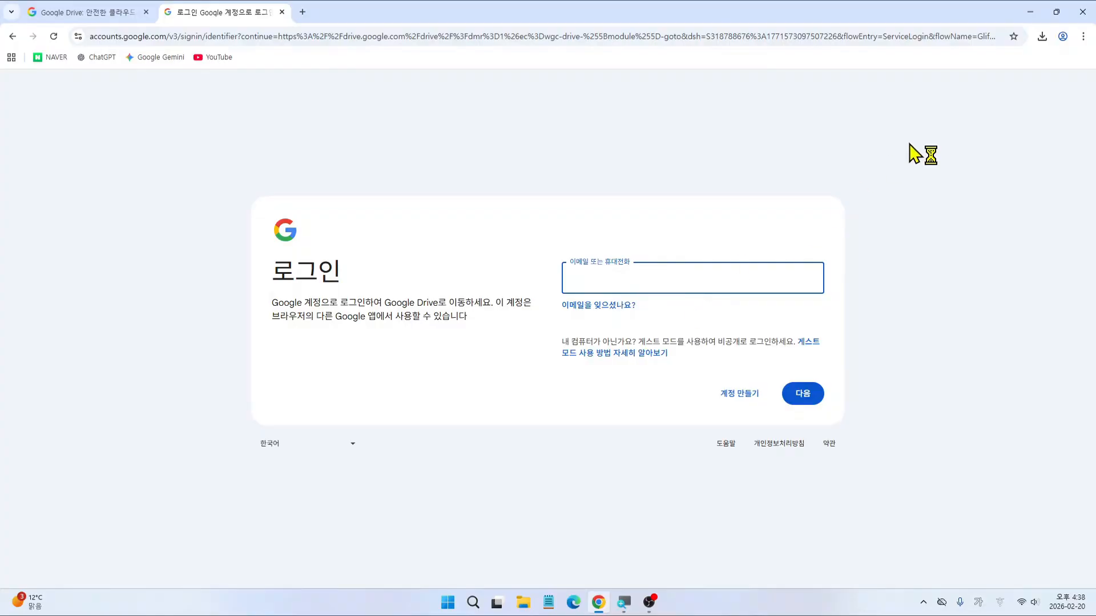
click(1083, 36)
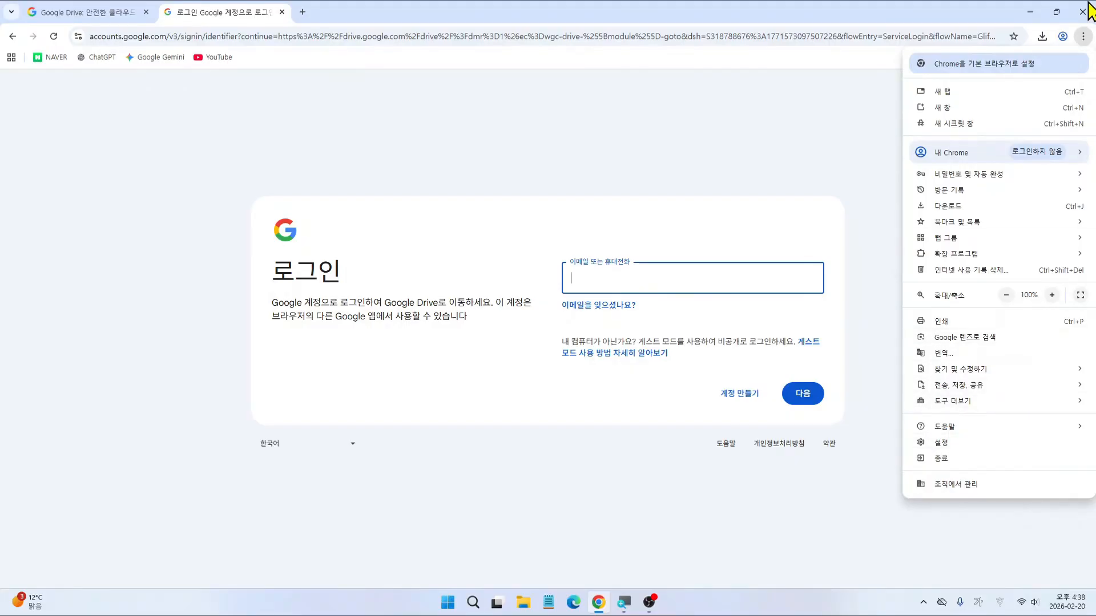
Step: Go to Chrome's 개인 정보 보호 및 보안 settings
key(ctrl+2)
drag(1071, 21, 1093, 61)
drag(907, 437, 952, 455)
key(Escape)
click(1082, 36)
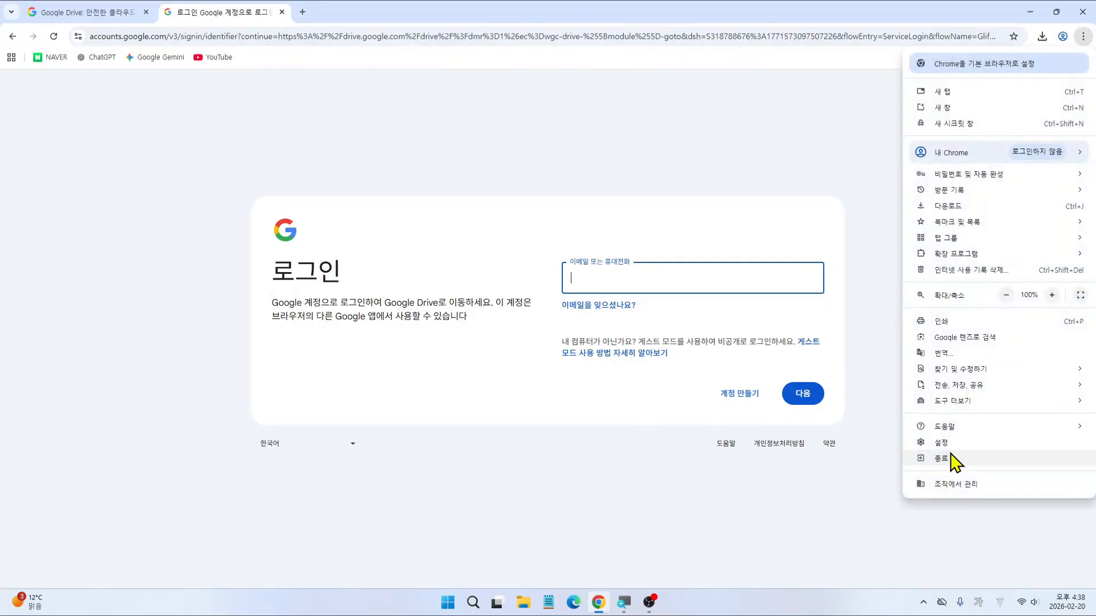
click(943, 443)
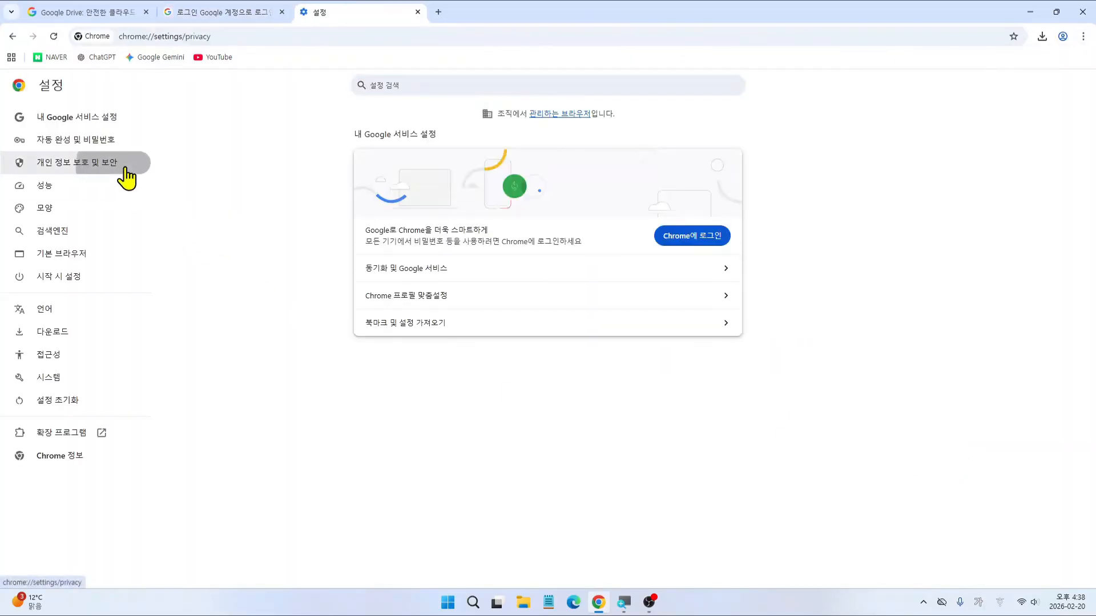
click(118, 166)
Step: Delete all browsing data for 전체 기간 from this device, then close Chrome
key(ctrl+2)
drag(4, 148, 144, 177)
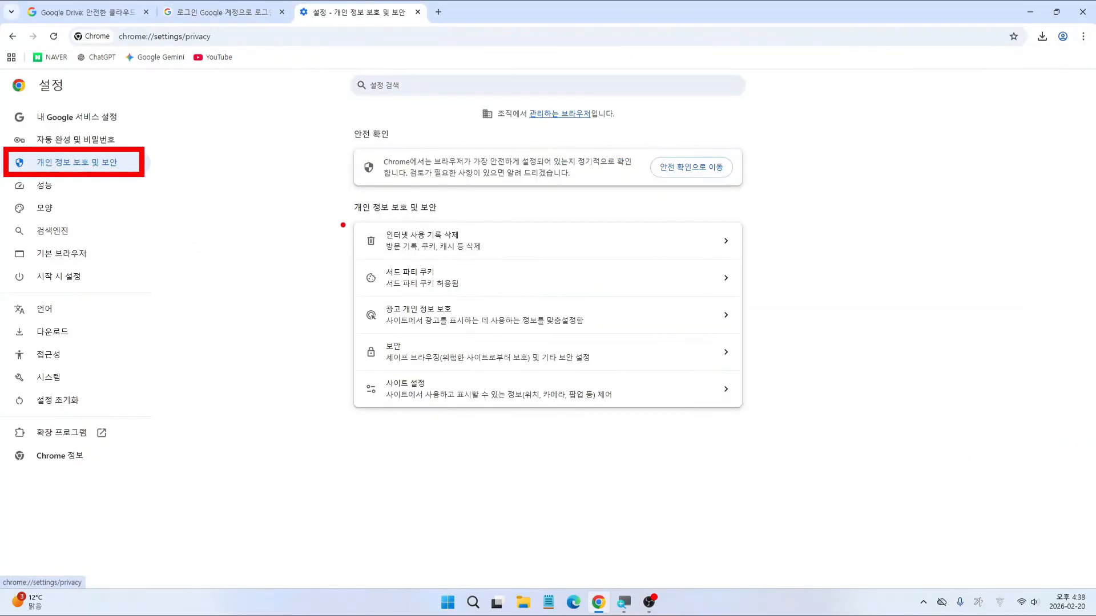
drag(342, 215, 500, 262)
key(Escape)
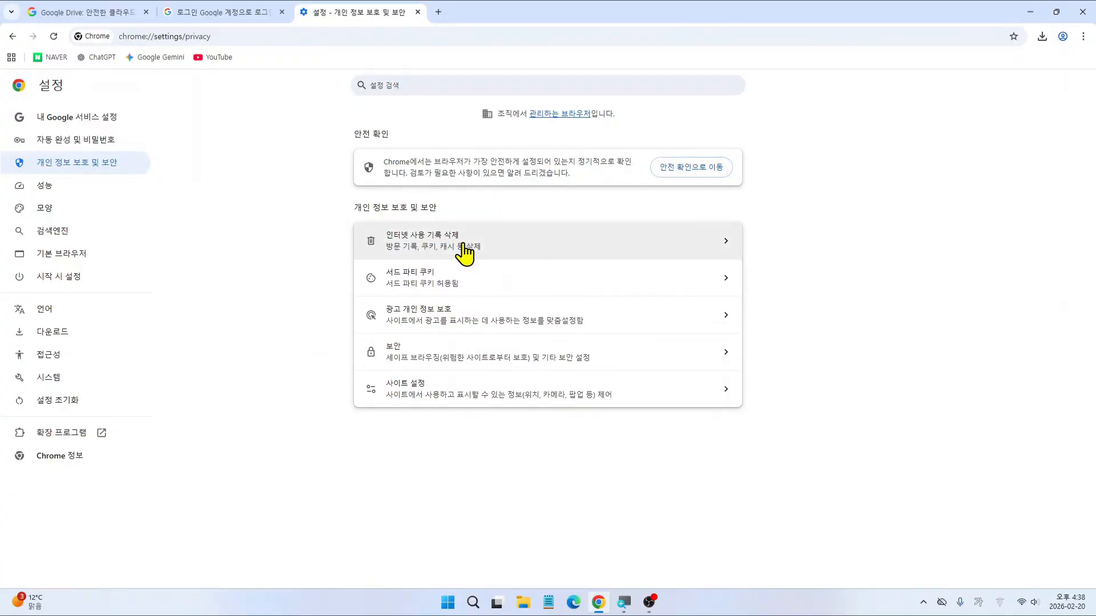
click(465, 248)
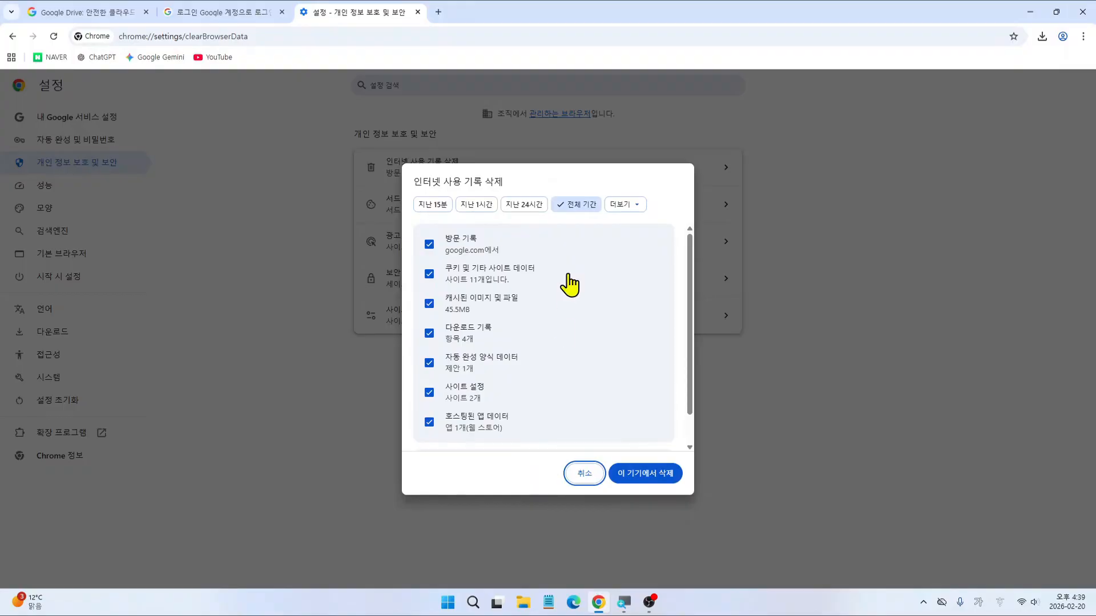
click(662, 476)
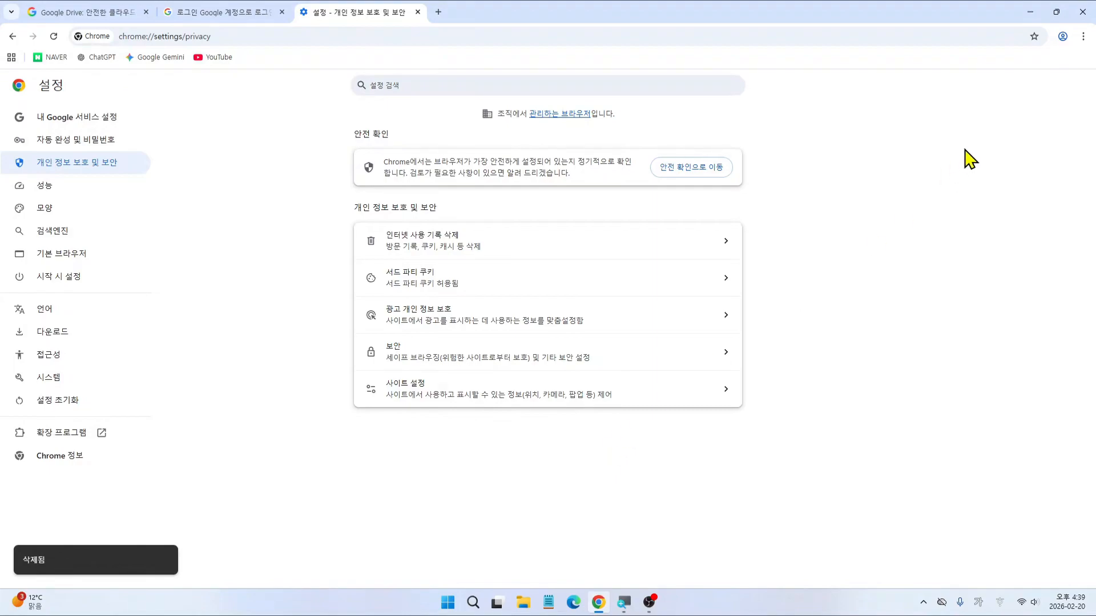
click(1083, 11)
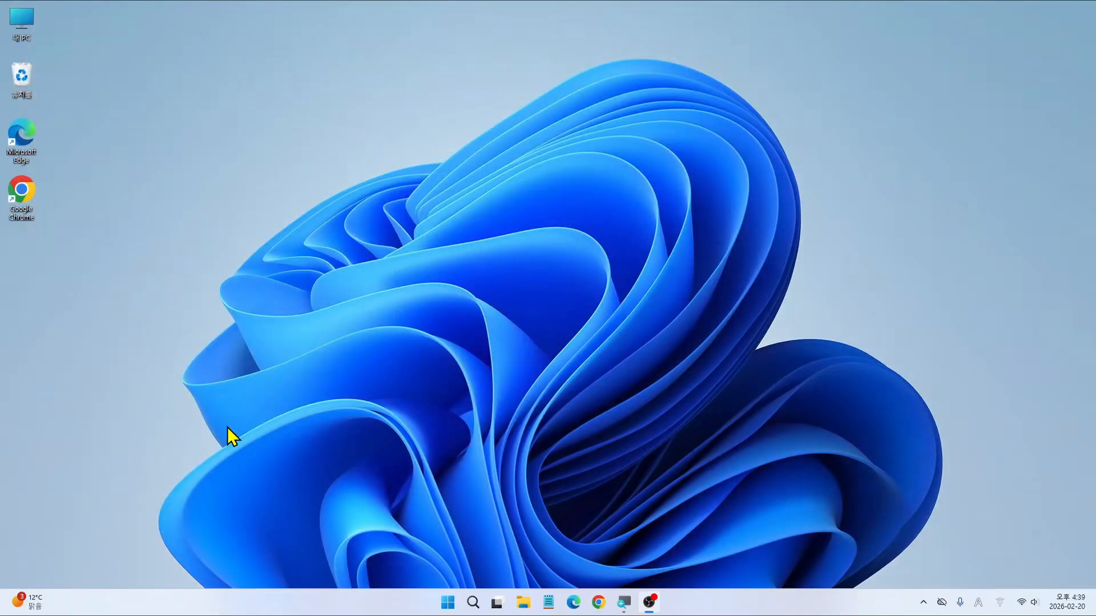